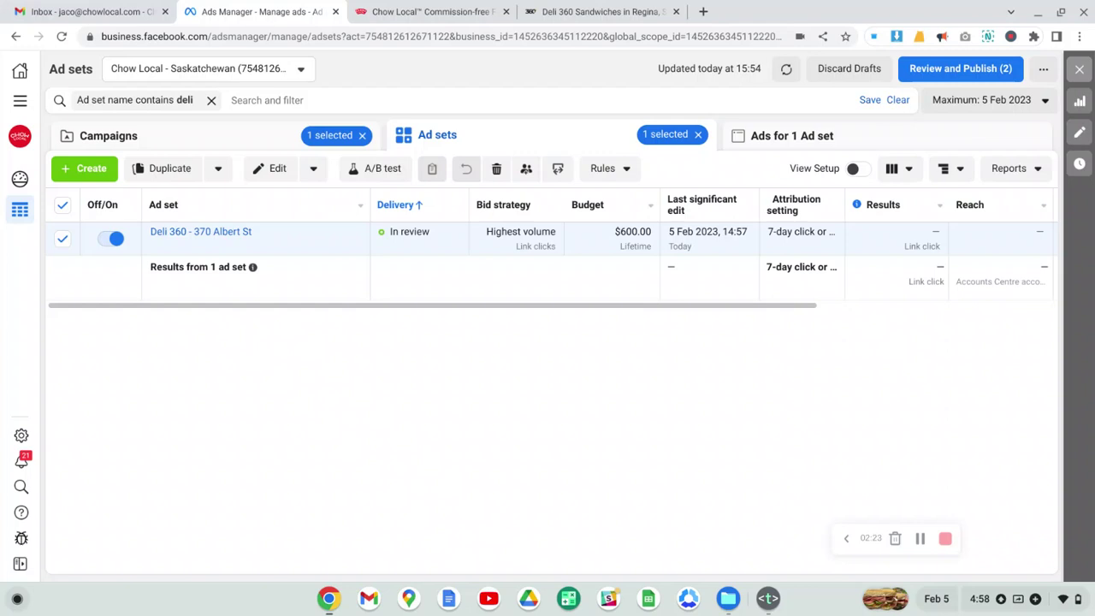
# Look over the Chow Local and Deli 360 Sandwiches home pages and the Deli 360 ad set in Ads Manager.
pyautogui.click(439, 14)
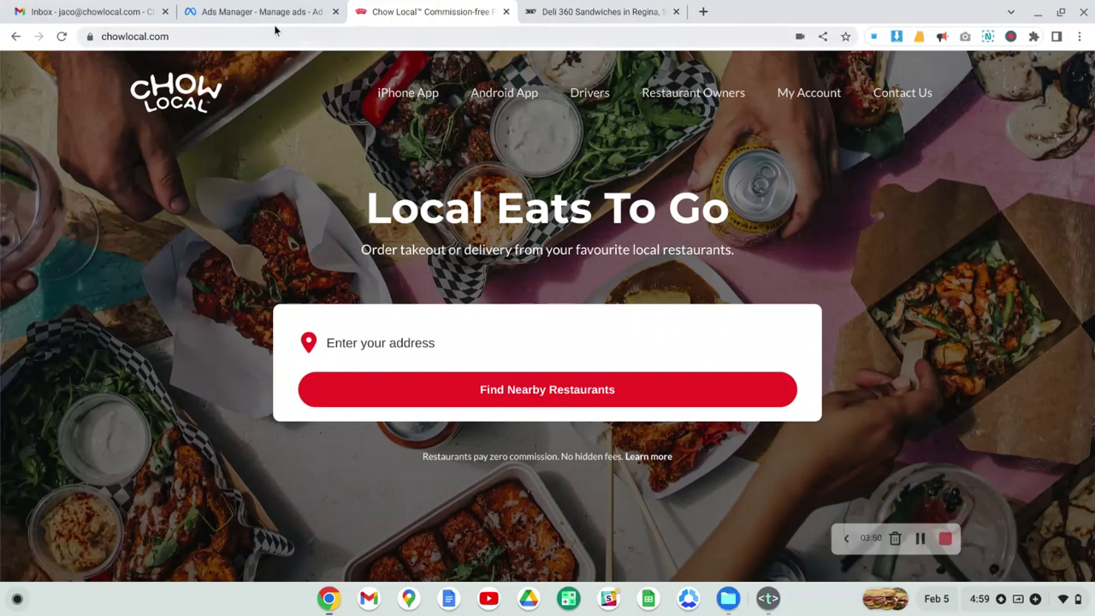
pyautogui.moveTo(268, 18)
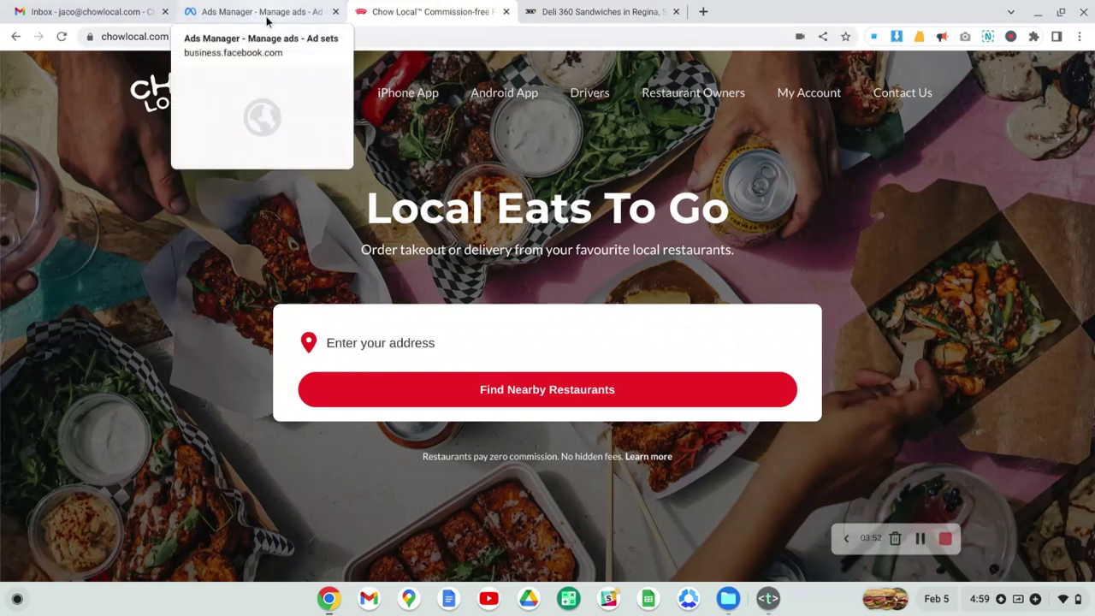
pyautogui.click(539, 12)
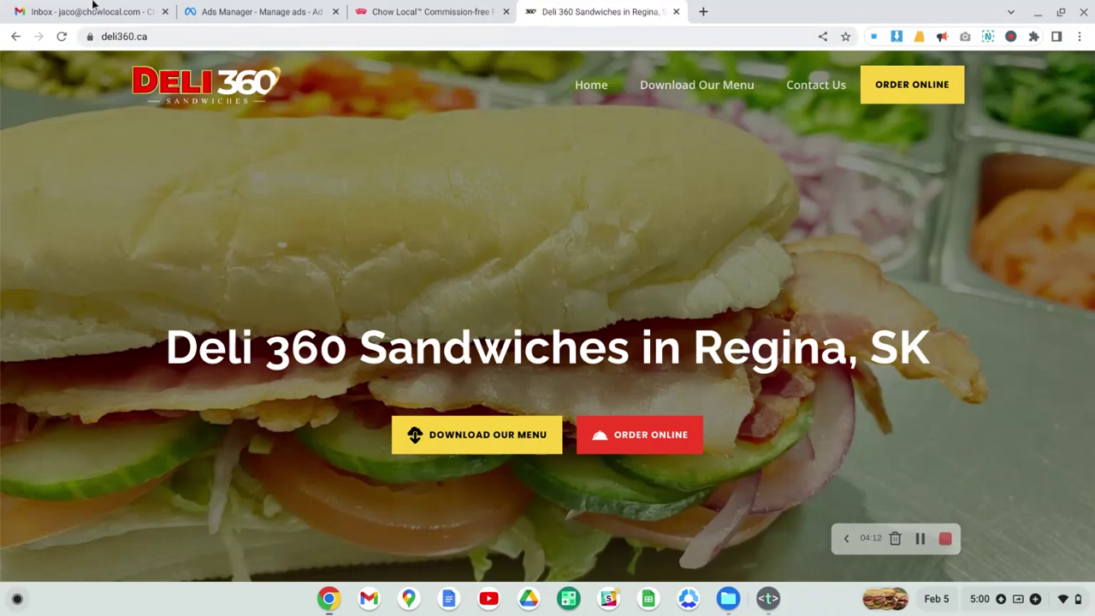
pyautogui.click(239, 12)
pyautogui.moveTo(192, 234)
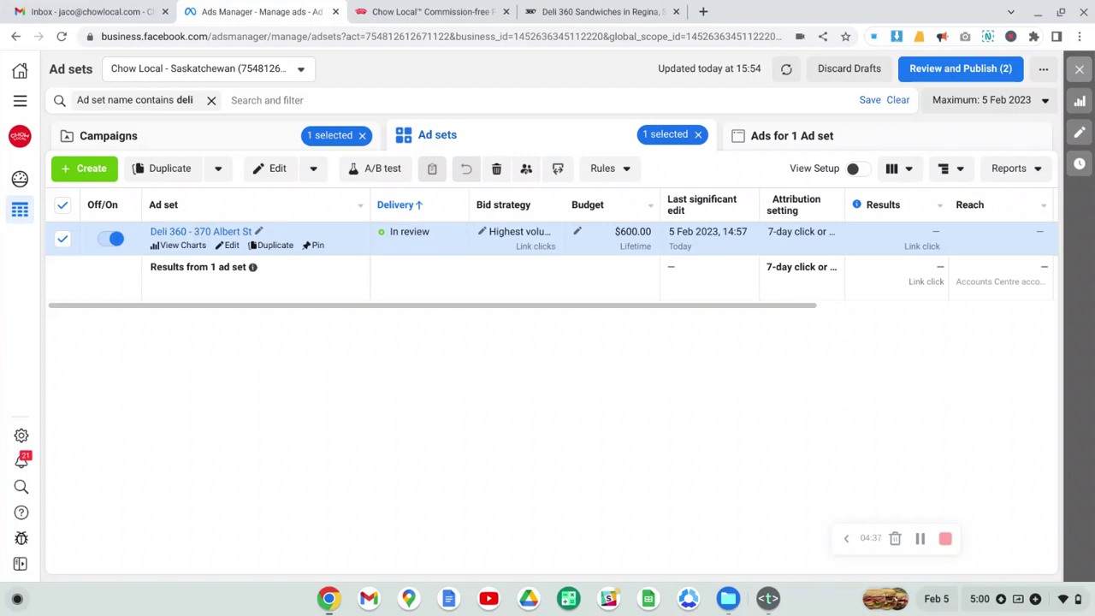
# Open online ordering from the Deli 360 Sandwiches website and browse the subs on its Chow Local menu.
pyautogui.click(565, 17)
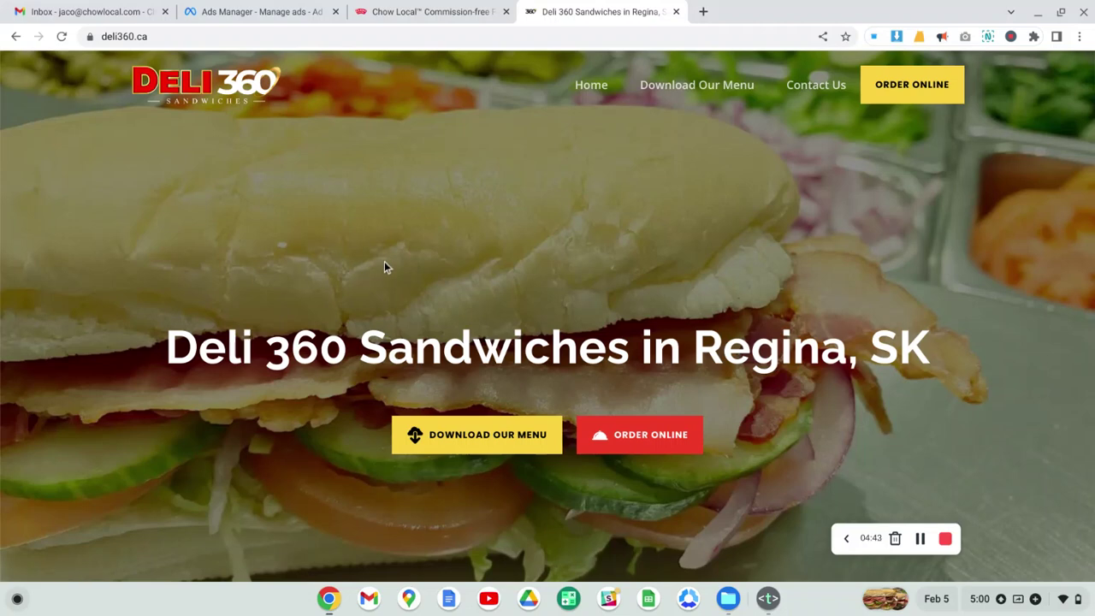
pyautogui.click(640, 436)
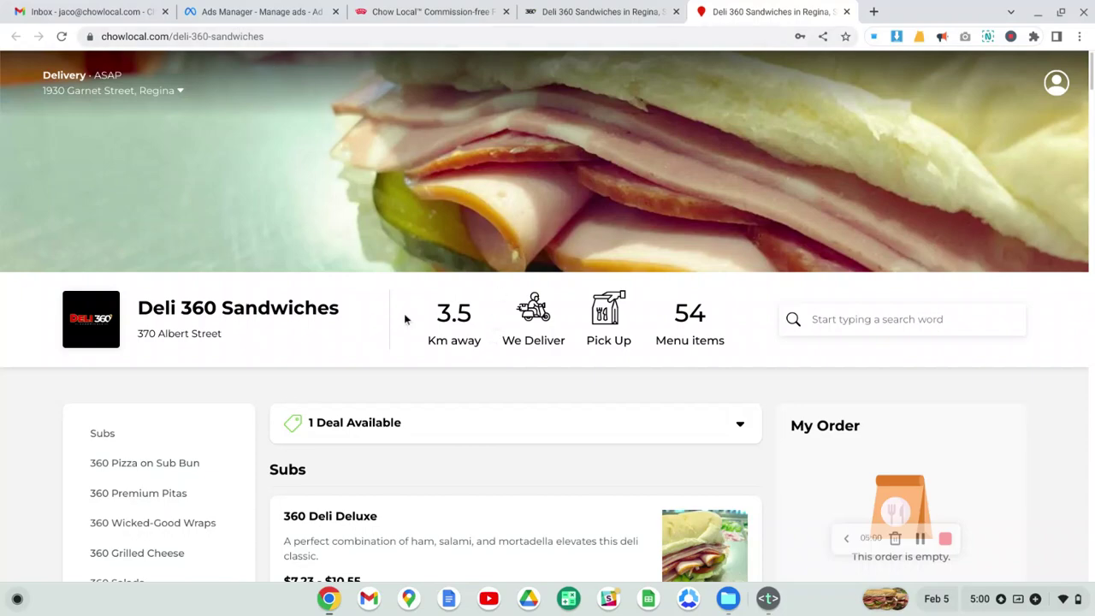
pyautogui.scroll(-2, 416, 311)
pyautogui.scroll(-10, 416, 311)
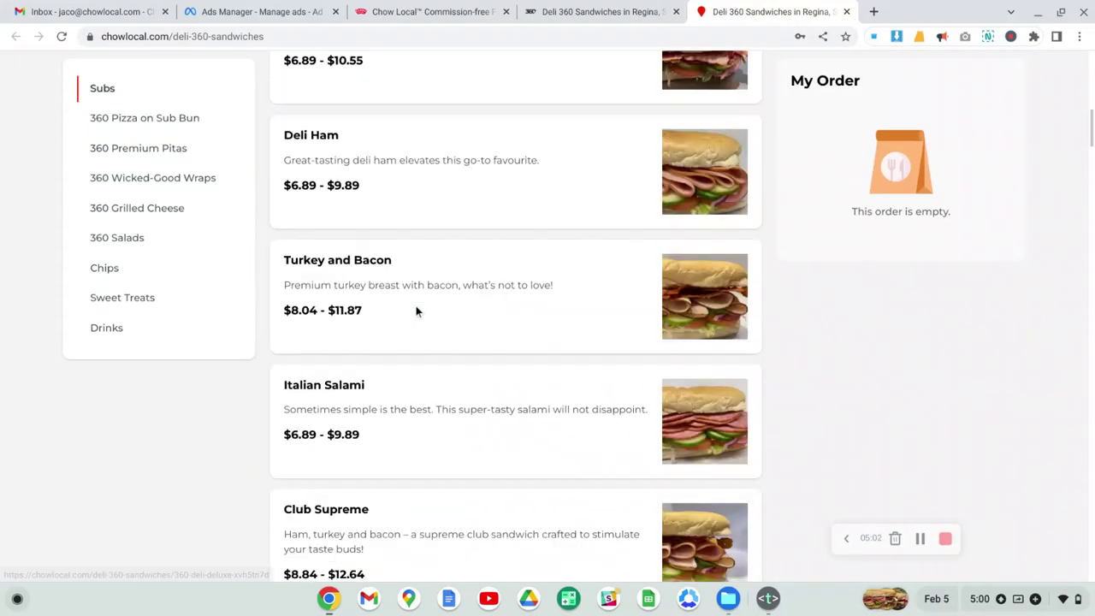
pyautogui.scroll(-2, 416, 312)
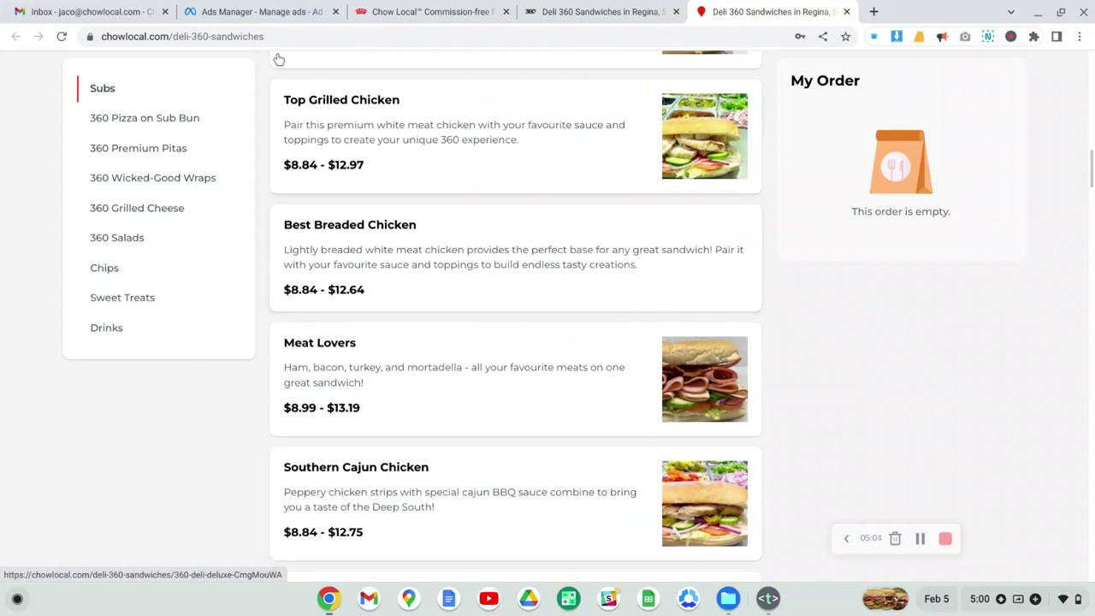
# Switch to Ads Manager and create a new campaign with the Traffic objective.
pyautogui.click(241, 10)
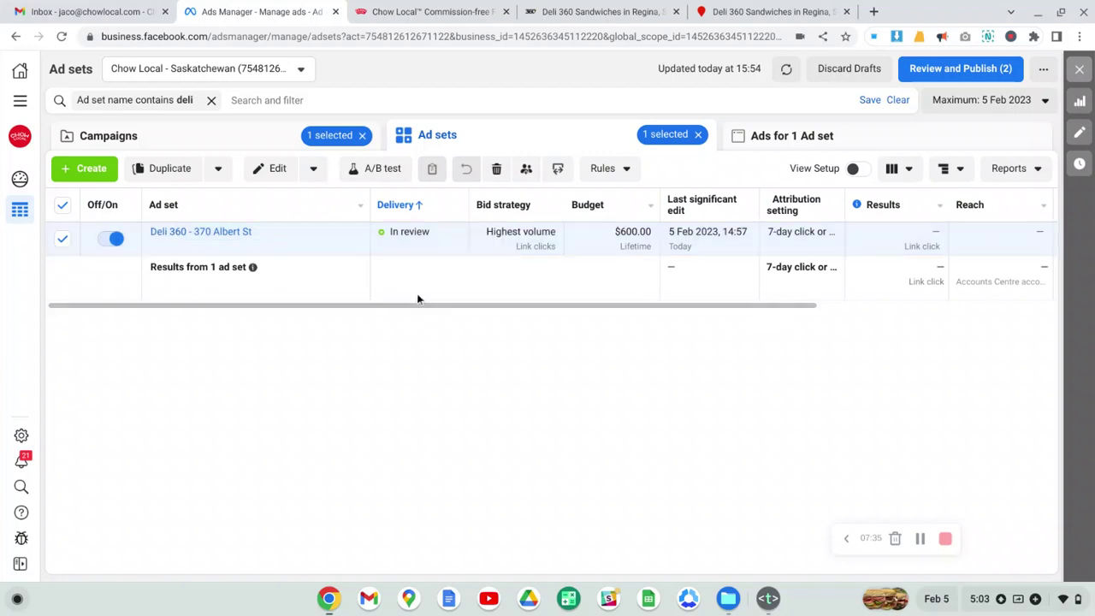
pyautogui.click(205, 147)
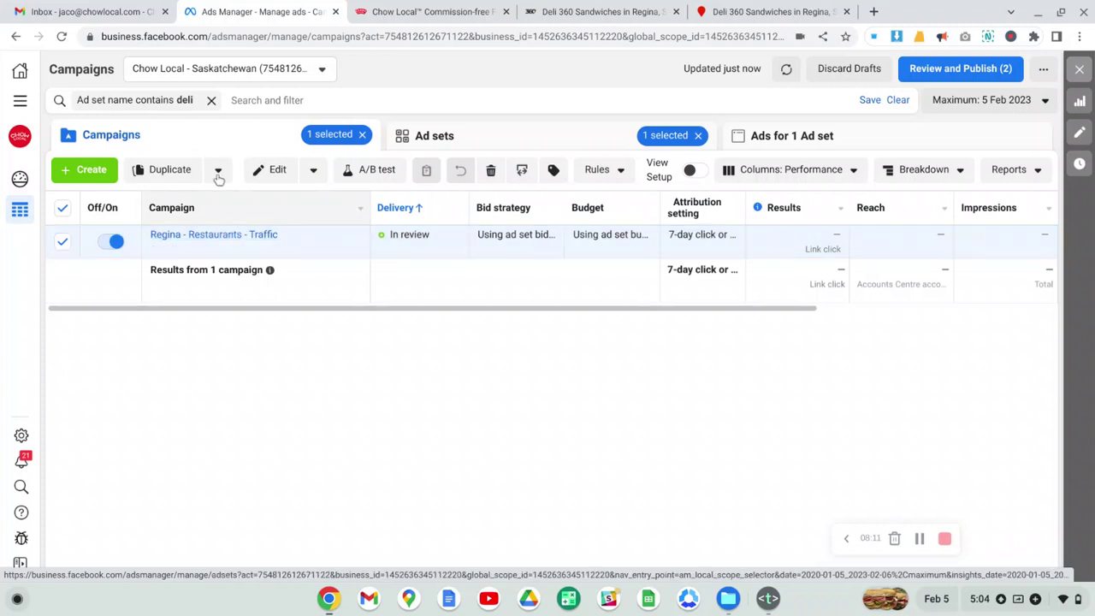
pyautogui.click(91, 170)
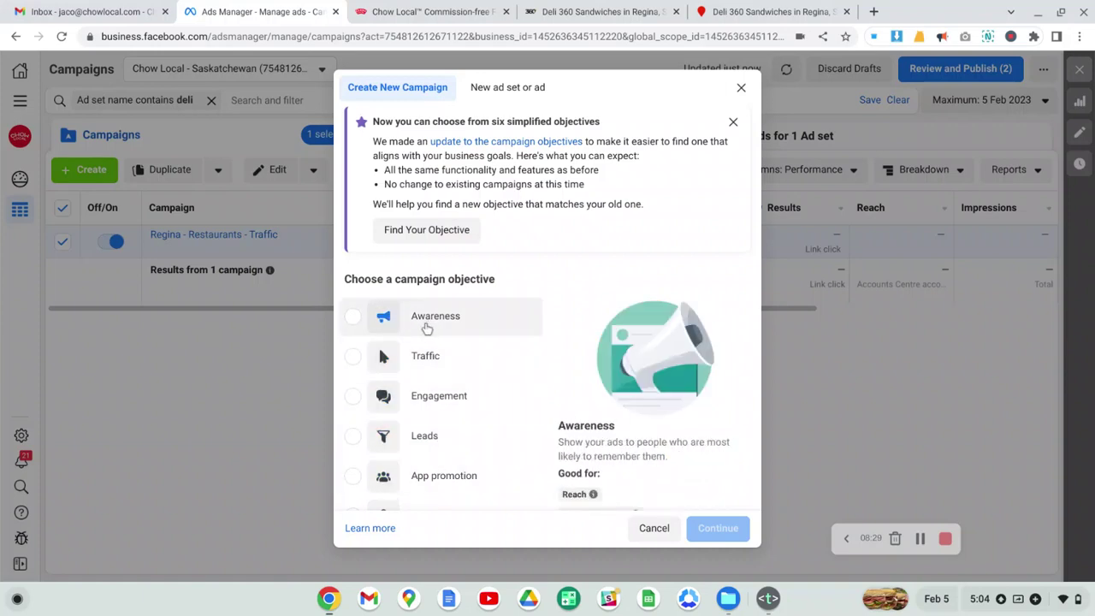
pyautogui.scroll(-1, 427, 327)
pyautogui.scroll(1, 423, 324)
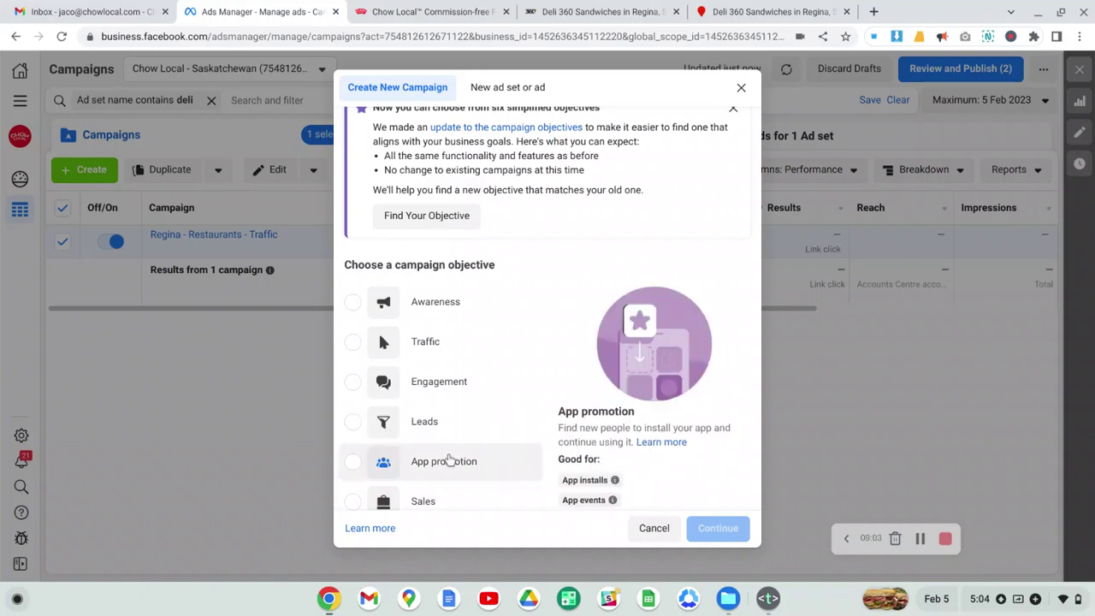
pyautogui.scroll(-1, 485, 451)
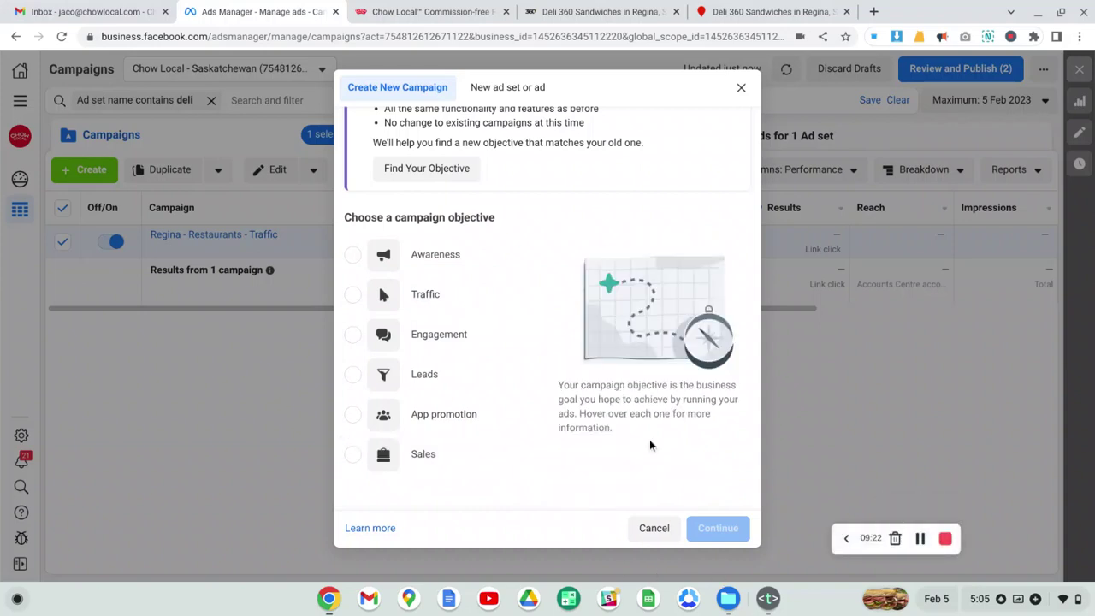
pyautogui.click(420, 294)
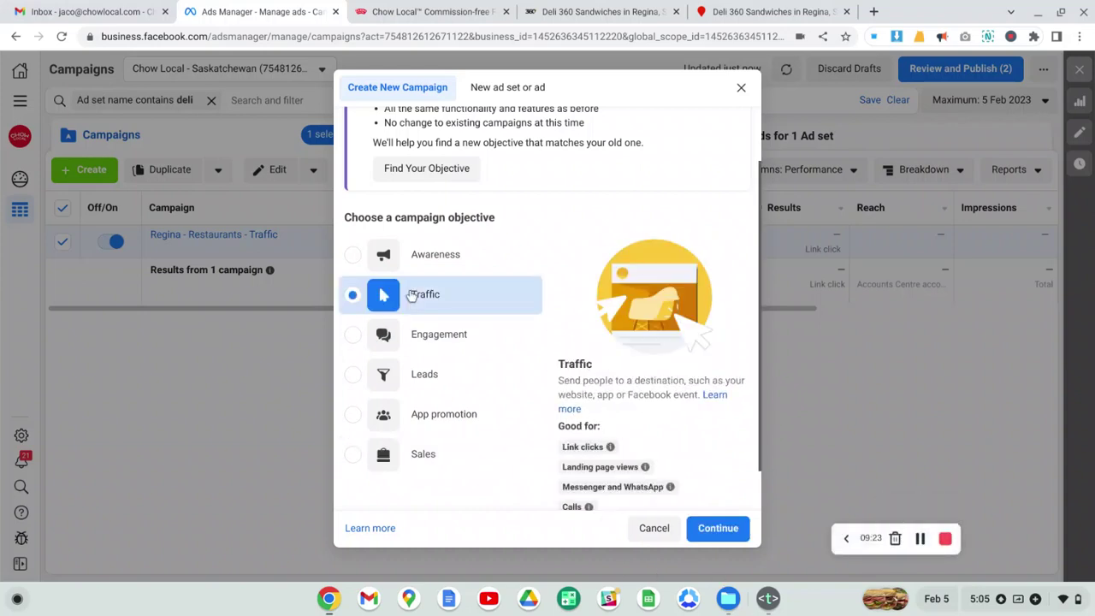
pyautogui.click(709, 535)
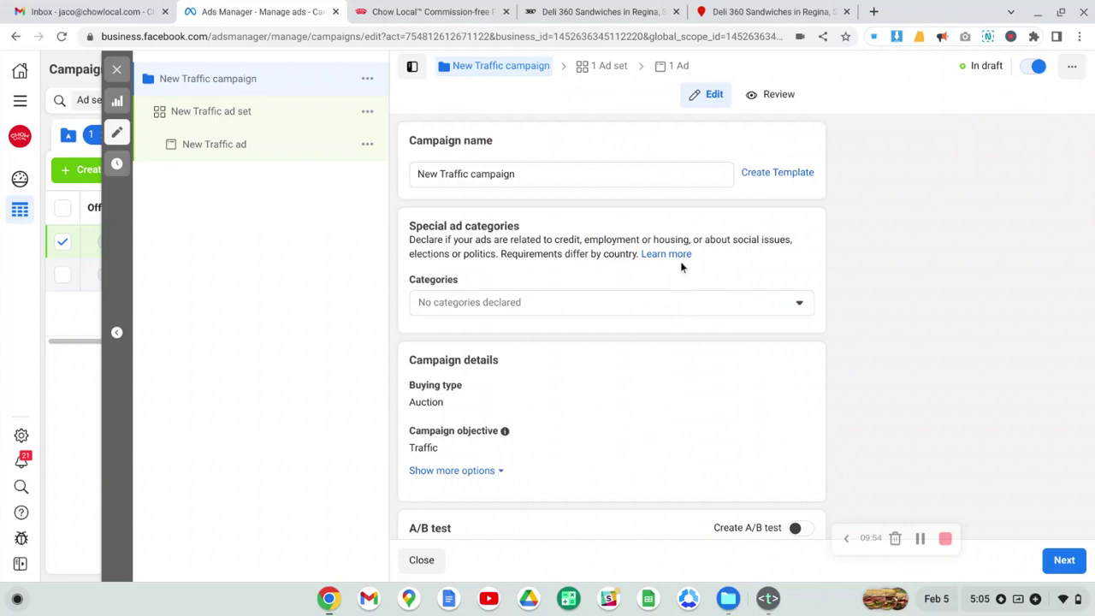
# Rename the new campaign as Traffic.
pyautogui.scroll(-2, 448, 203)
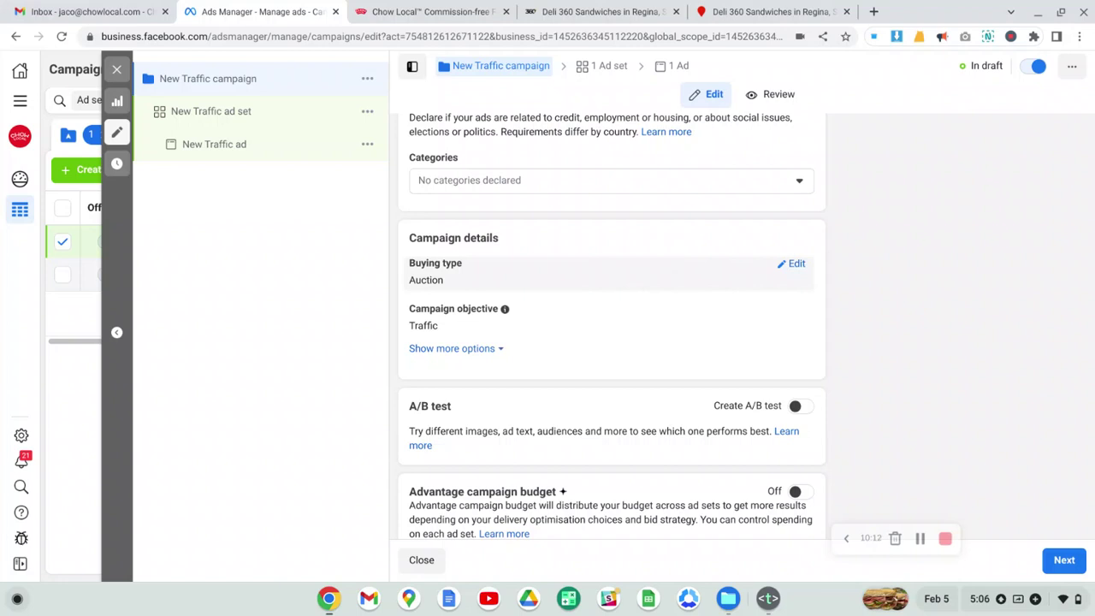
pyautogui.scroll(2, 890, 242)
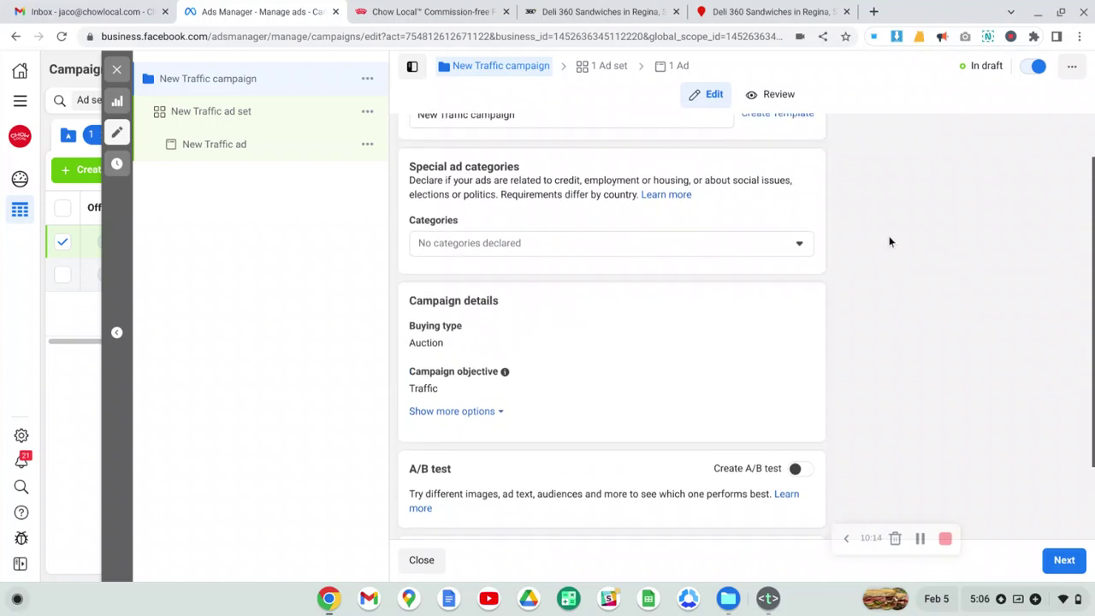
pyautogui.scroll(-2, 612, 324)
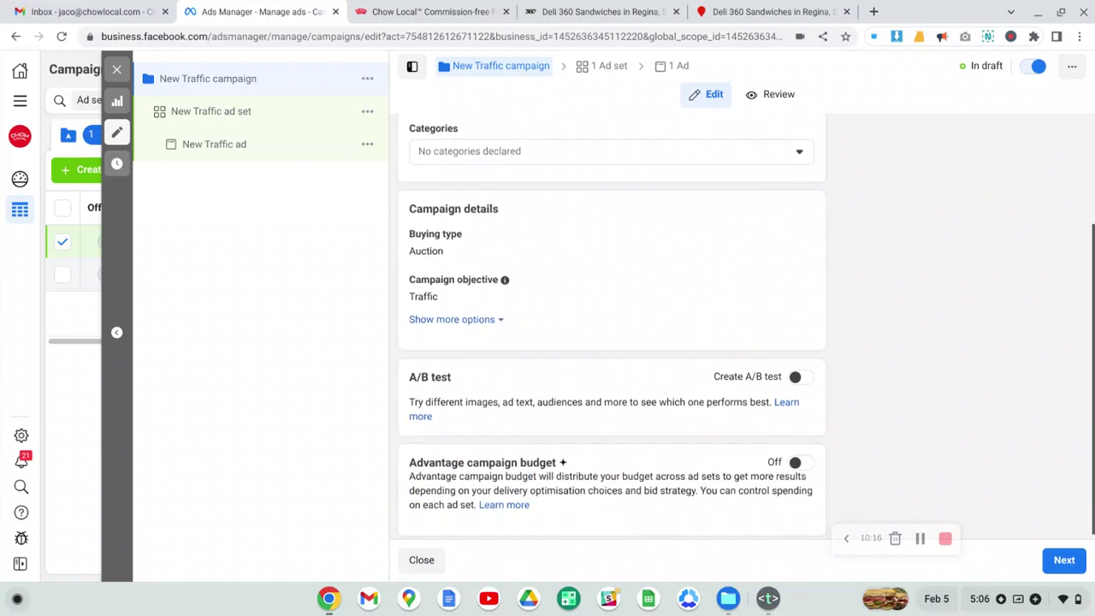
pyautogui.scroll(3, 612, 325)
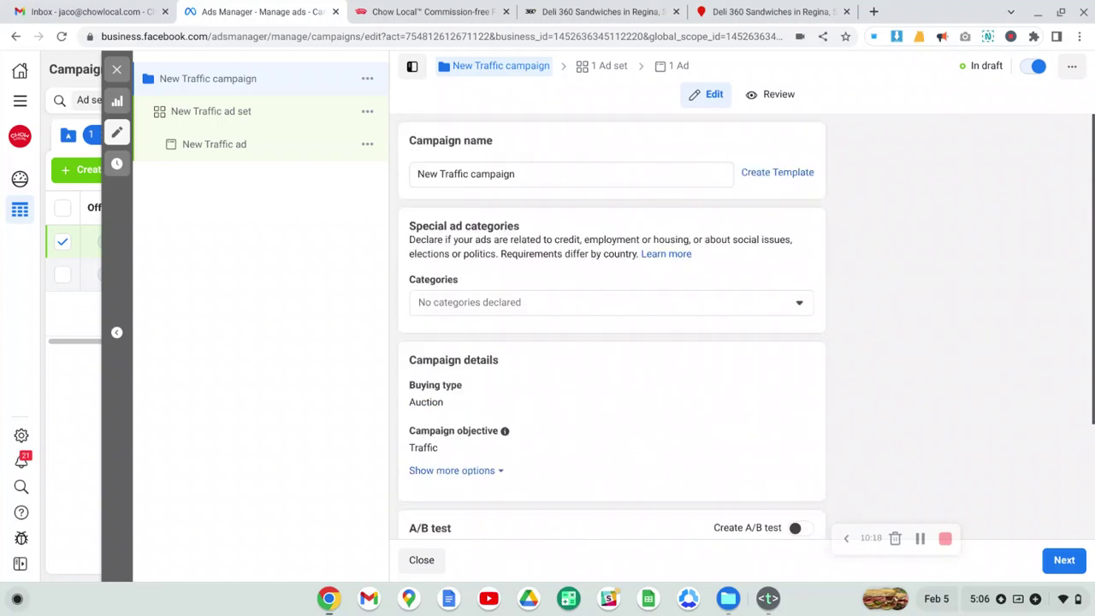
pyautogui.tripleClick(521, 173)
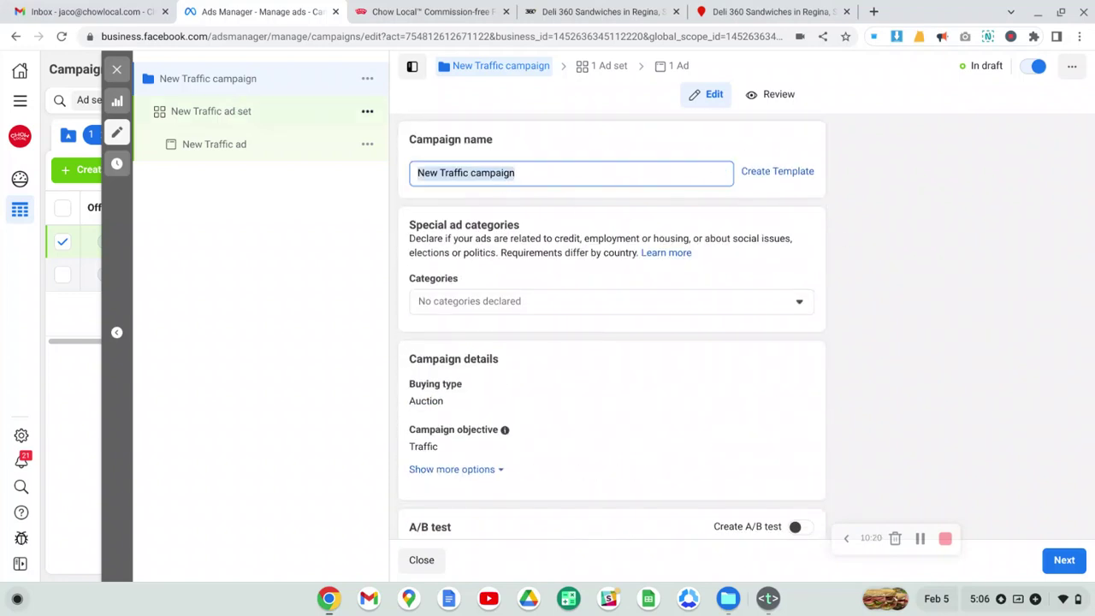
pyautogui.write('Traffic')
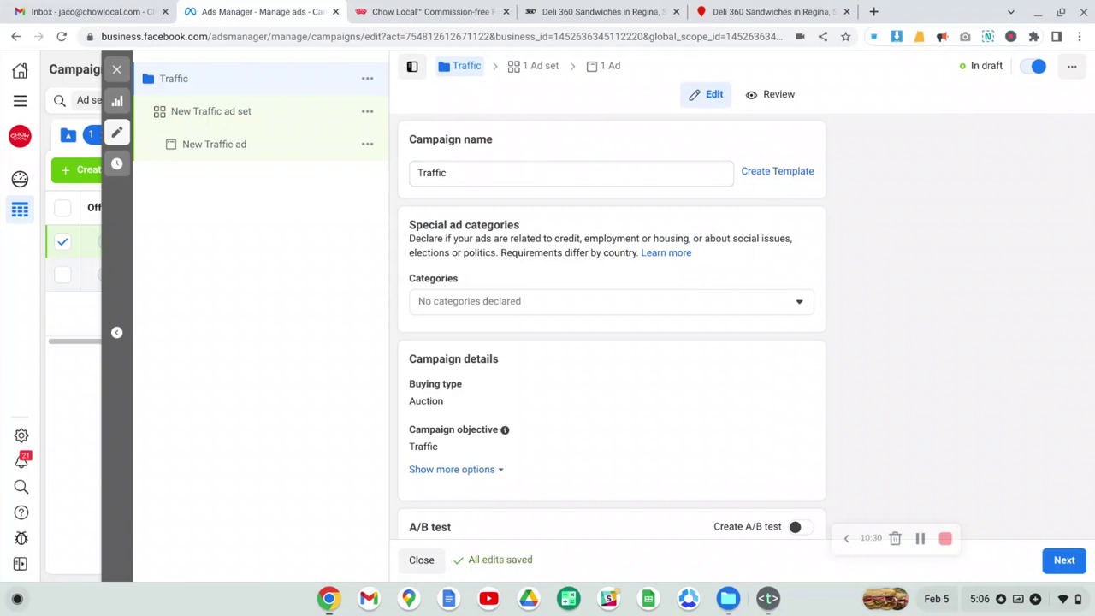
# Review the available special ad categories for the campaign without declaring any.
pyautogui.scroll(-2, 540, 164)
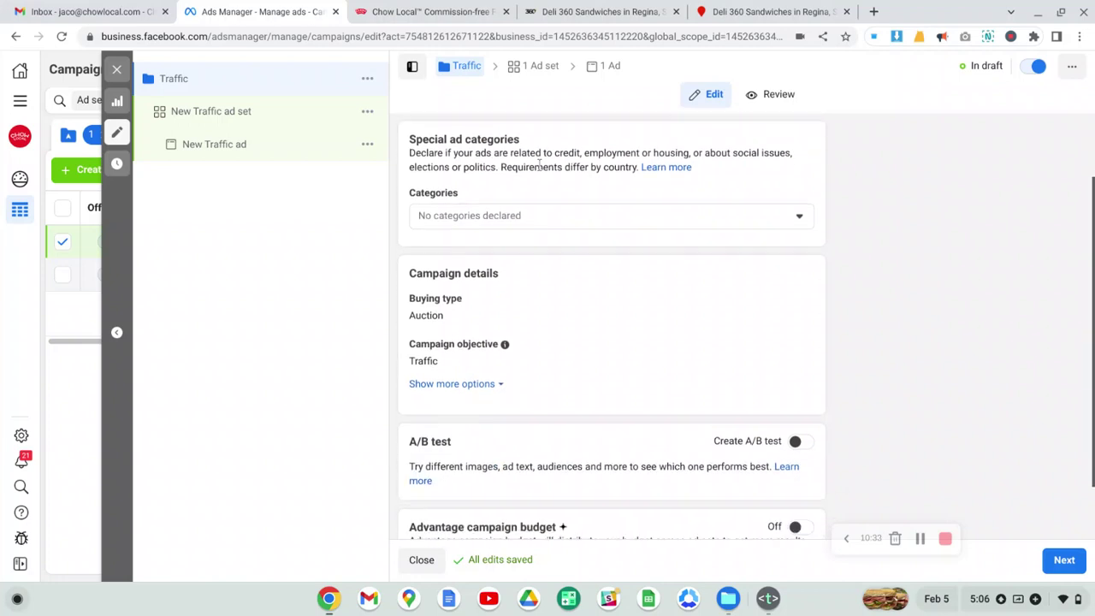
pyautogui.click(459, 214)
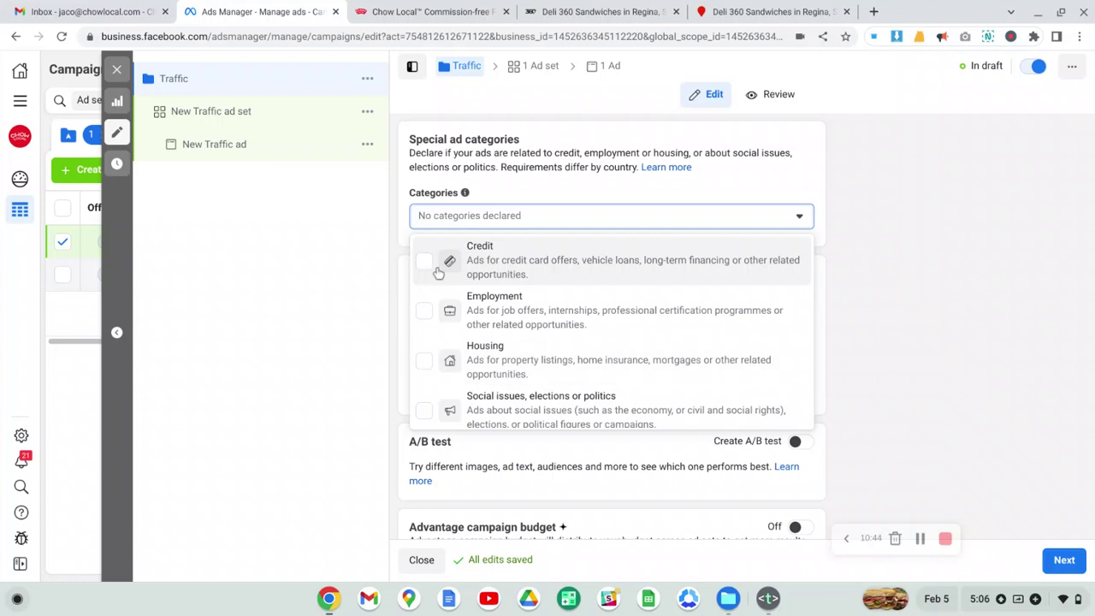
pyautogui.click(615, 196)
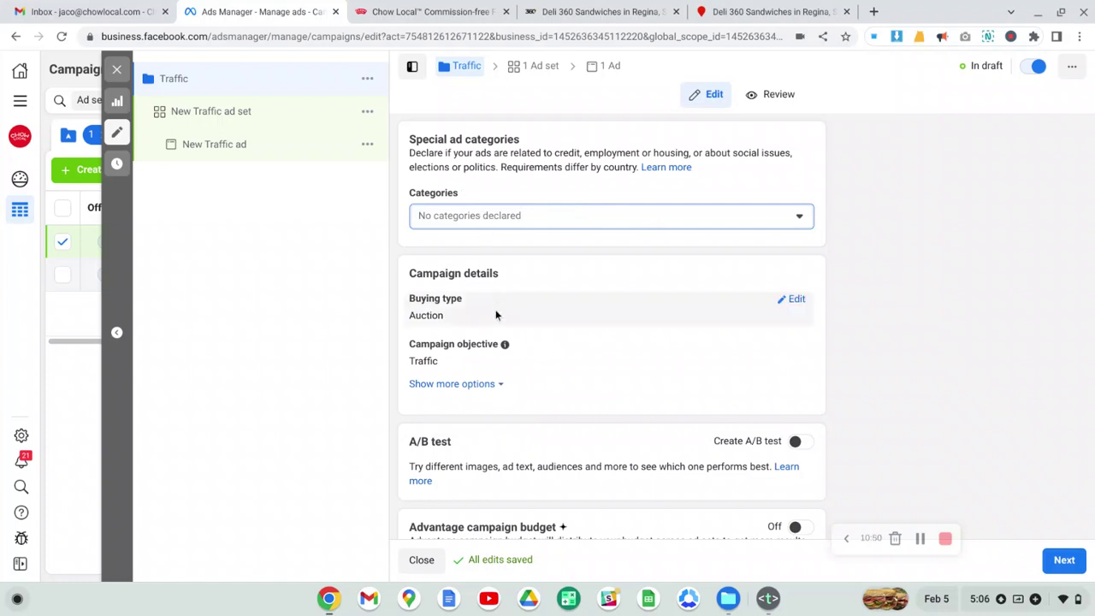
# Open the campaign objective for editing and review the alternatives to Traffic.
pyautogui.click(799, 351)
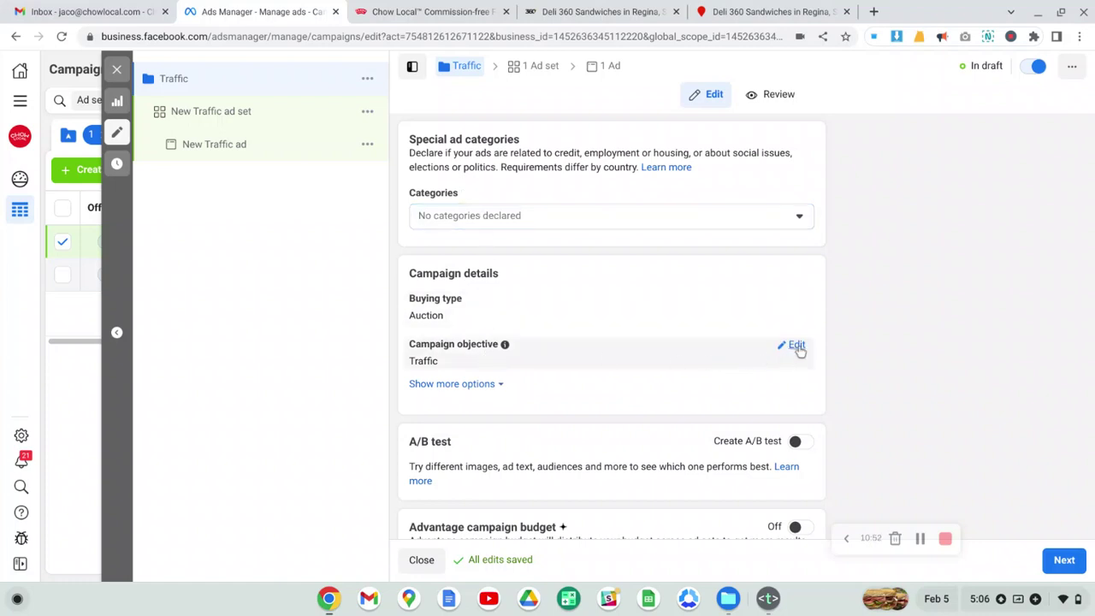
pyautogui.moveTo(798, 351); pyautogui.dragTo(936, 376)
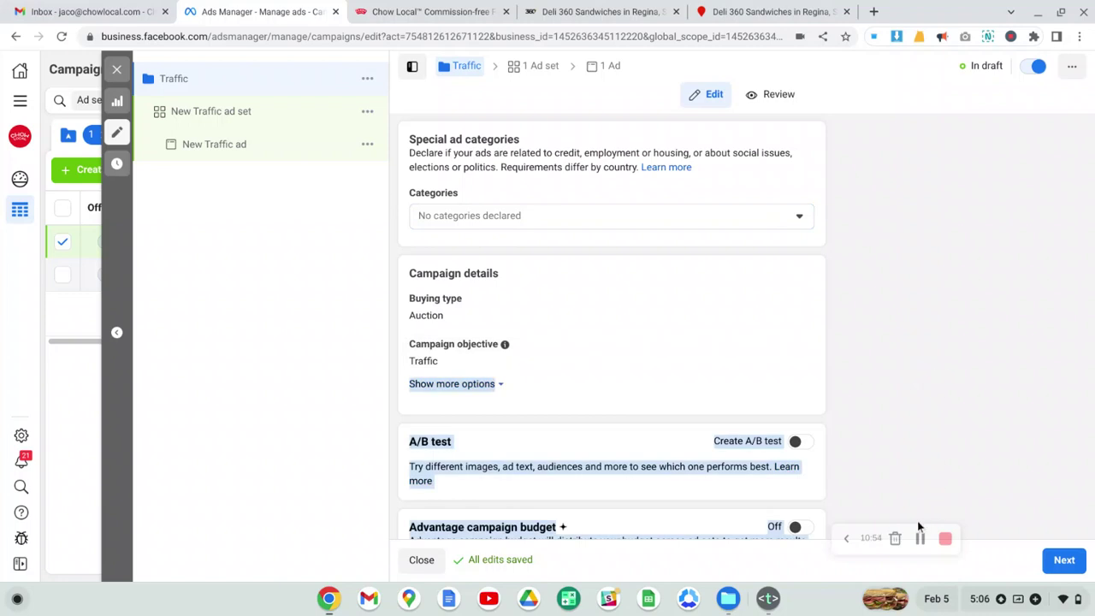
pyautogui.click(651, 334)
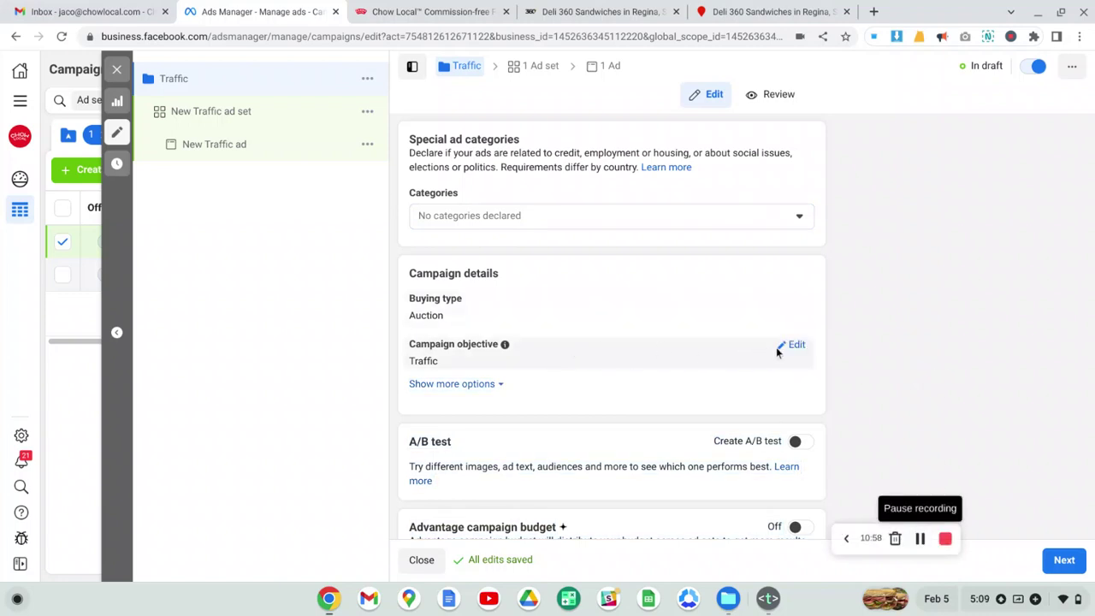
pyautogui.click(798, 346)
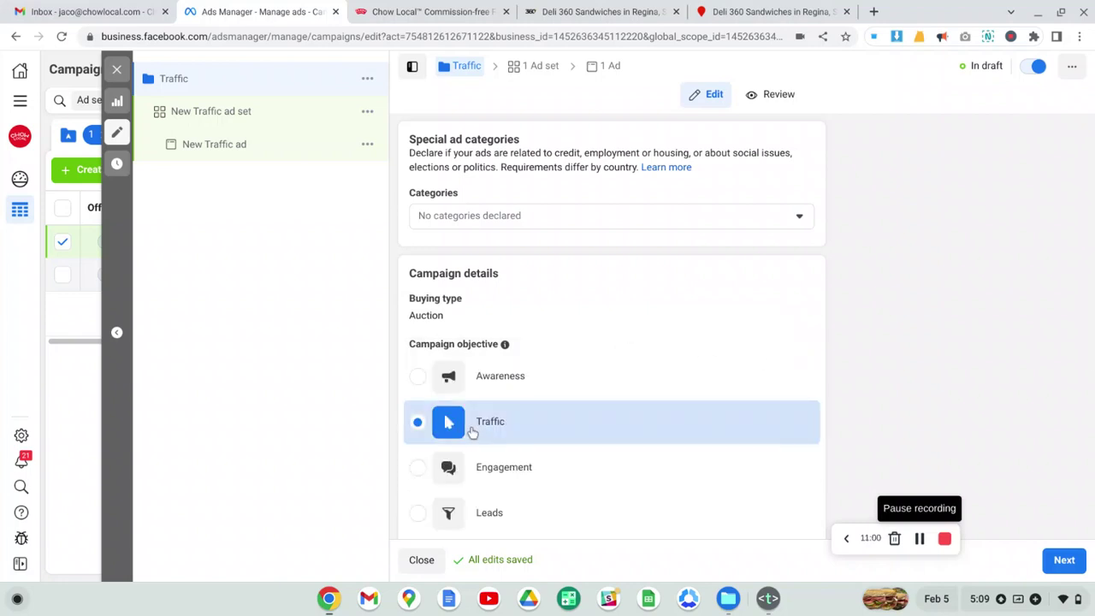
pyautogui.scroll(-2, 586, 385)
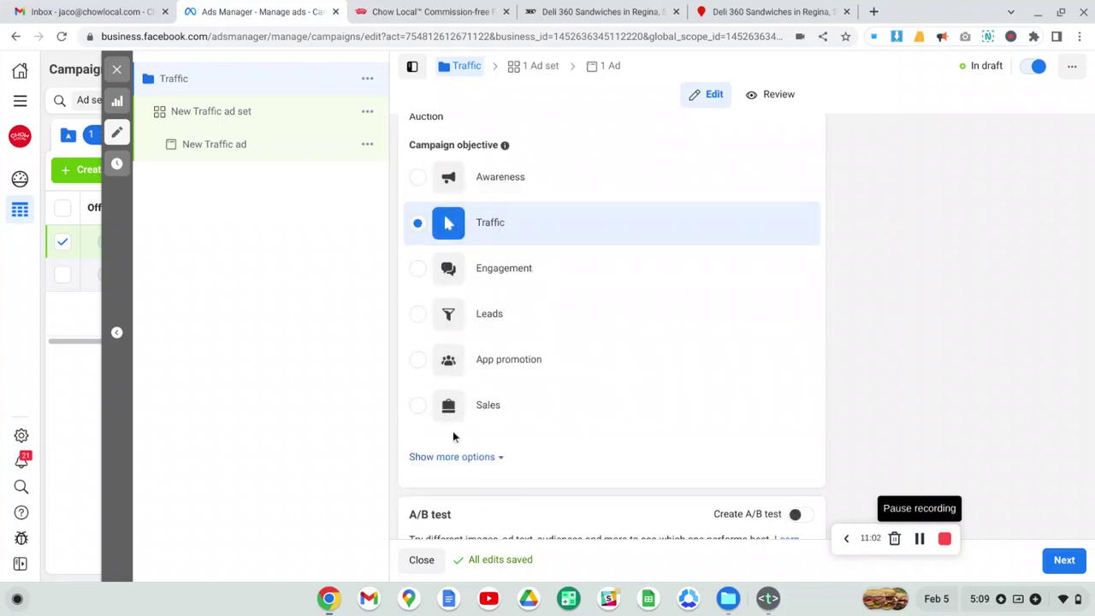
# Reveal the additional campaign options, try adding a campaign spending limit, and remove it again.
pyautogui.click(491, 457)
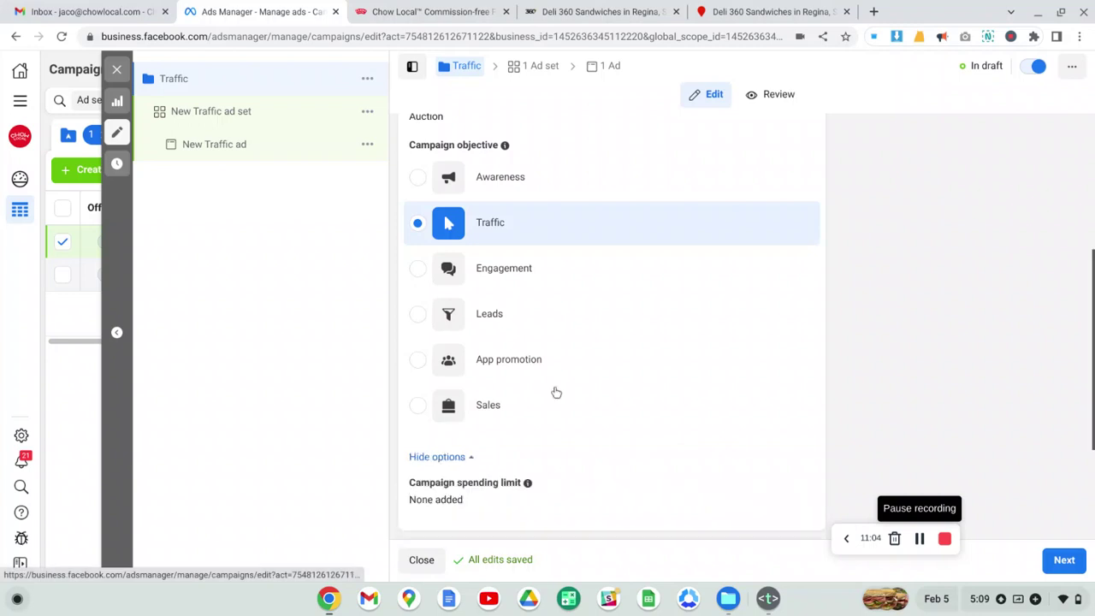
pyautogui.scroll(-2, 556, 389)
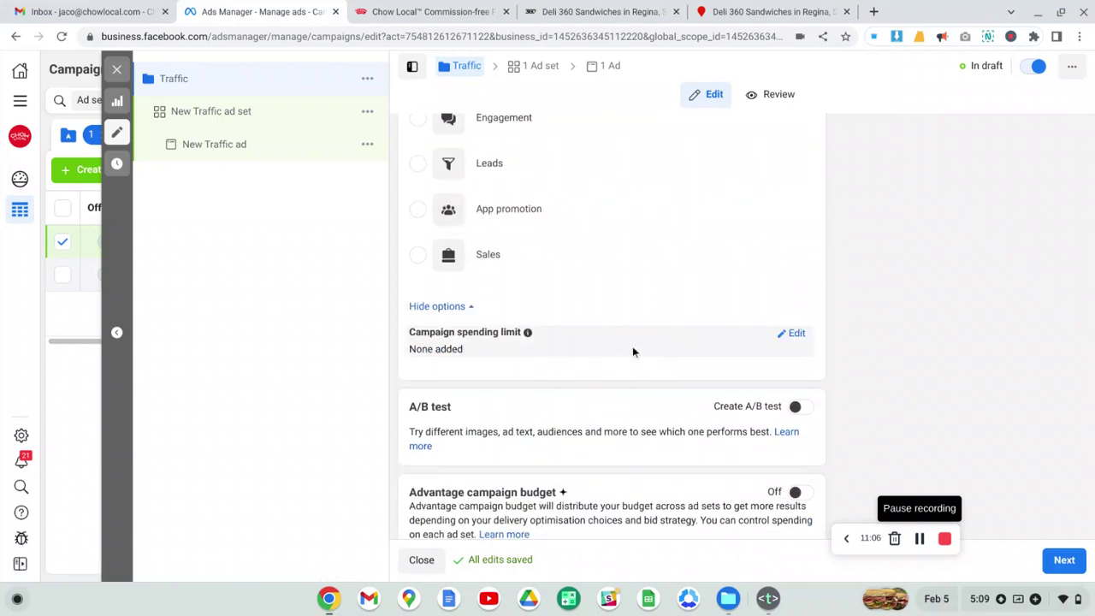
pyautogui.moveTo(769, 349)
pyautogui.click(797, 334)
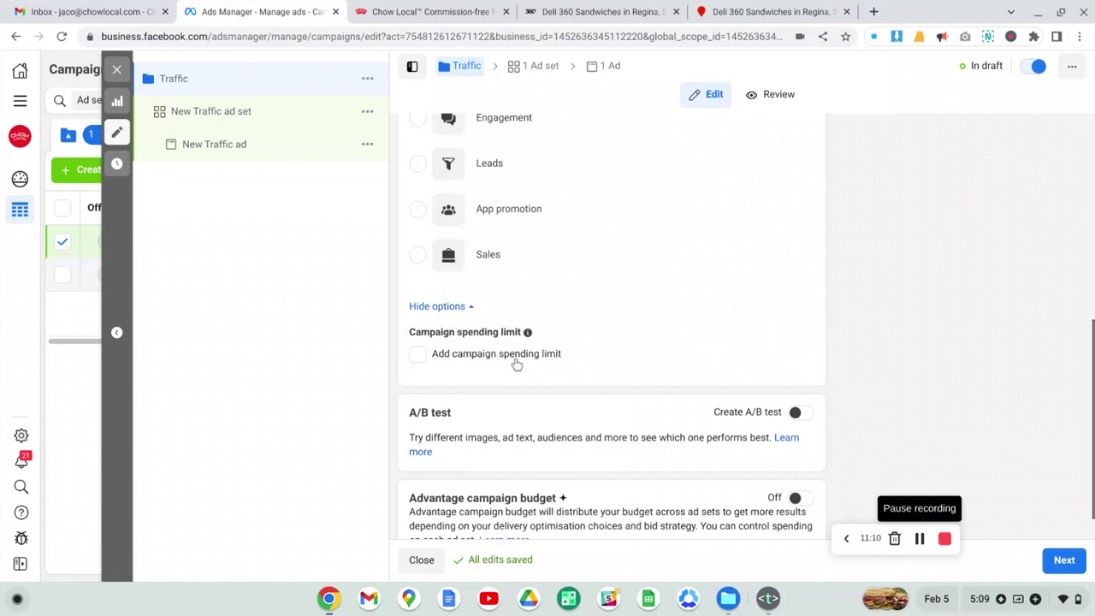
pyautogui.click(418, 354)
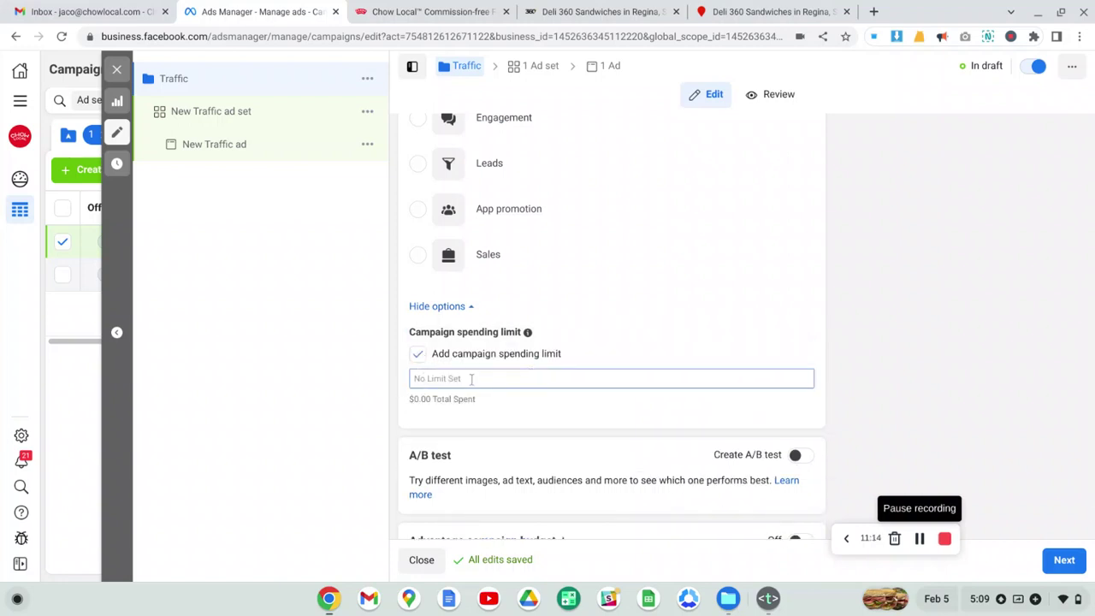
pyautogui.click(418, 355)
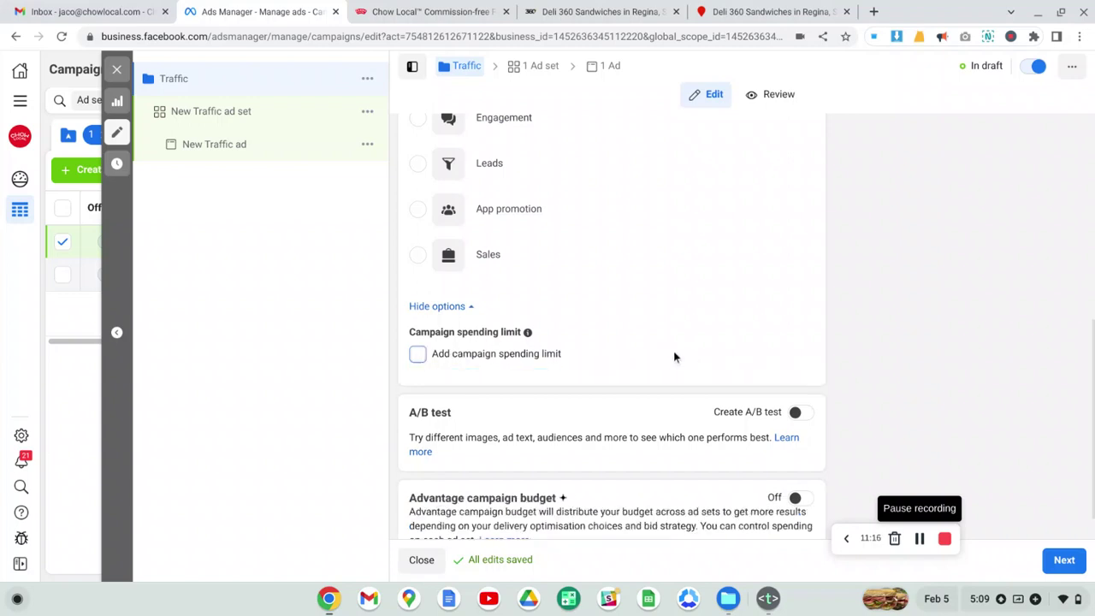
pyautogui.scroll(-1, 750, 392)
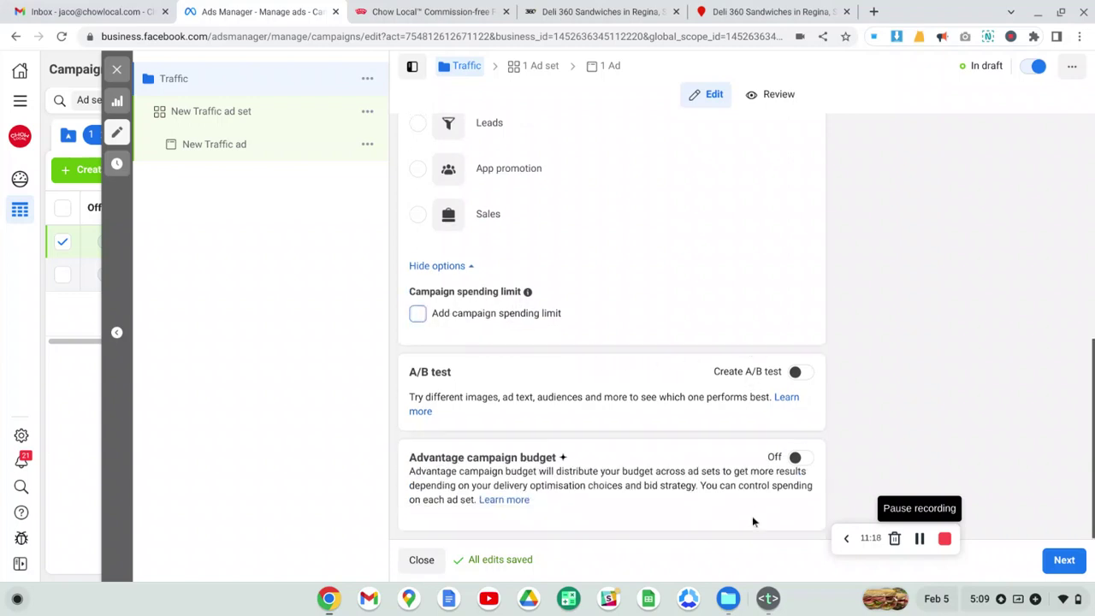
# Continue to the ad set level, rename the ad set as Ad Set 1, and dismiss the optimisation recommendation.
pyautogui.click(1057, 560)
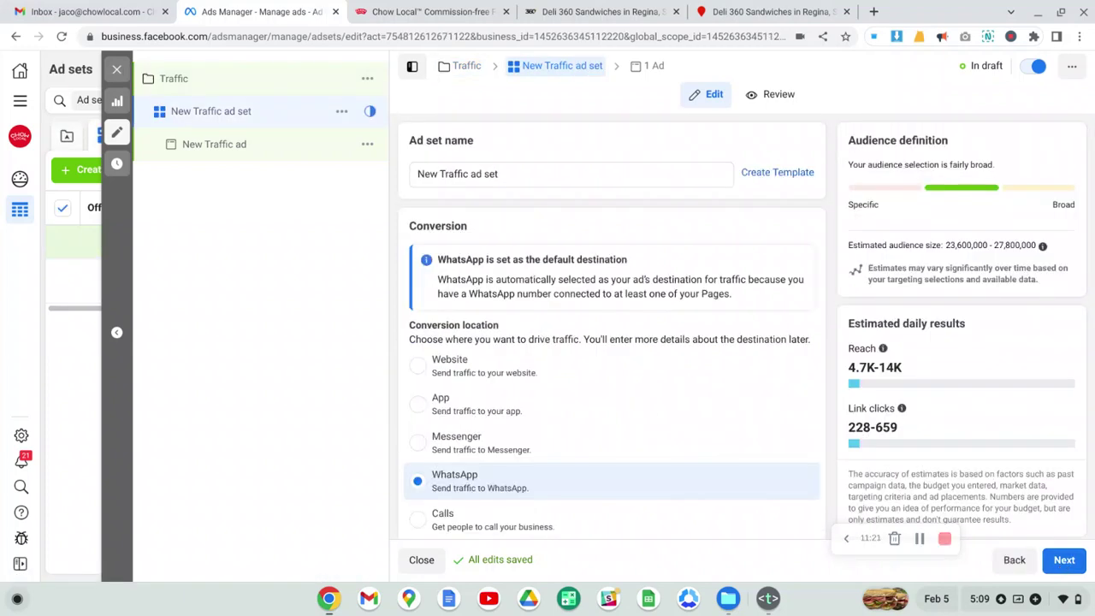
pyautogui.tripleClick(508, 173)
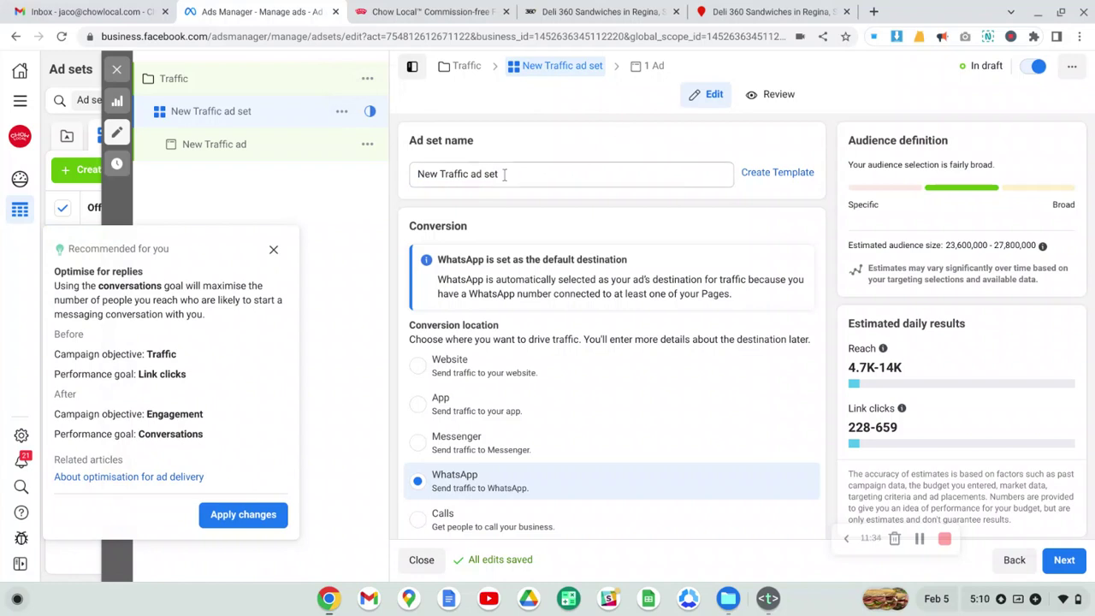
pyautogui.write('Ad ')
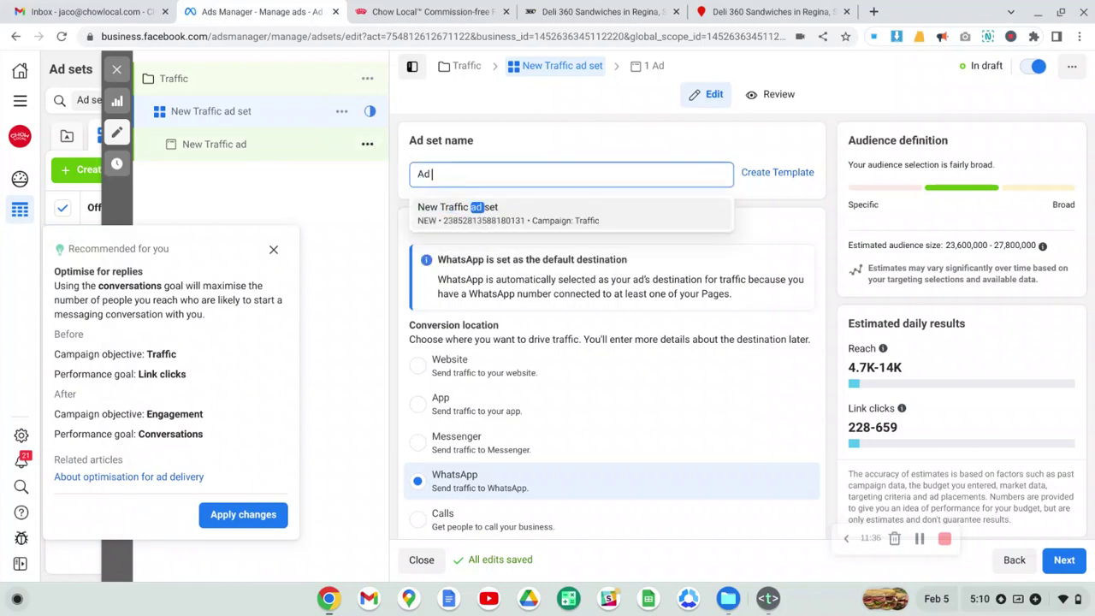
pyautogui.write('Set 1')
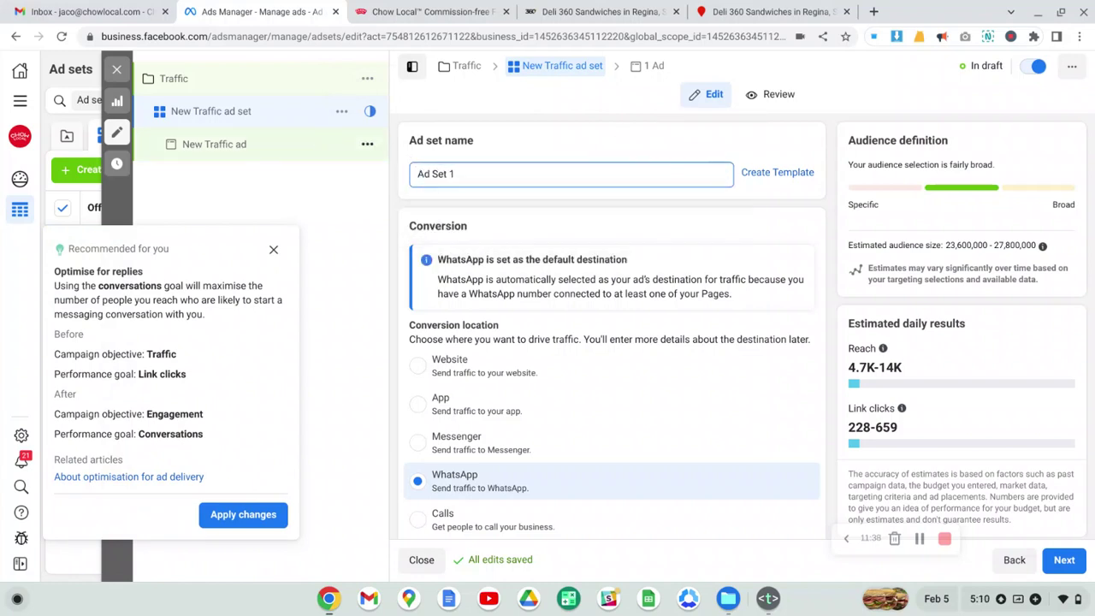
pyautogui.click(494, 150)
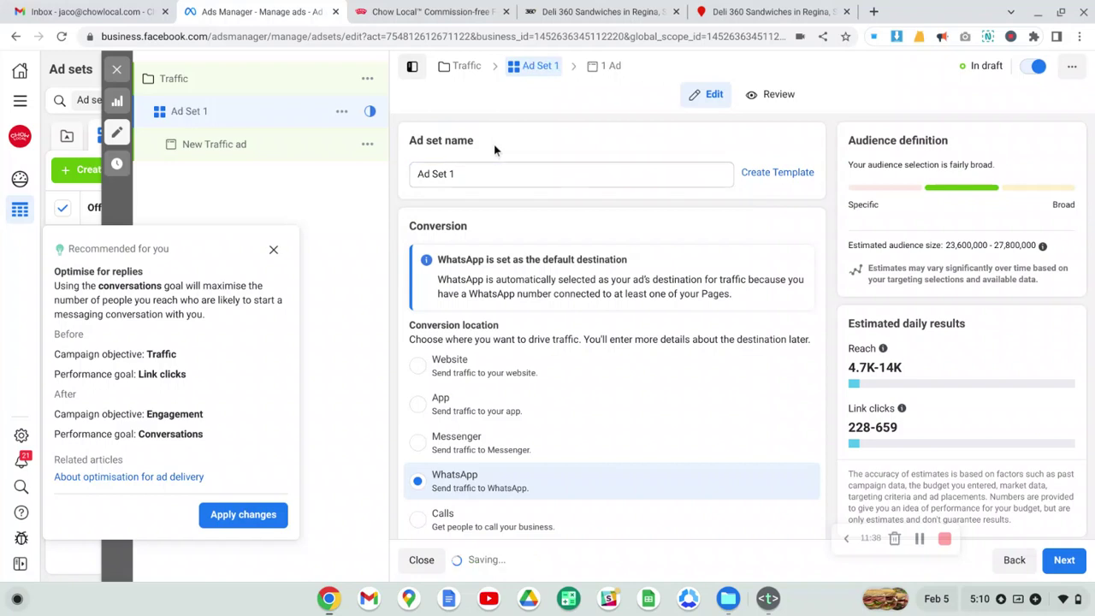
pyautogui.click(272, 251)
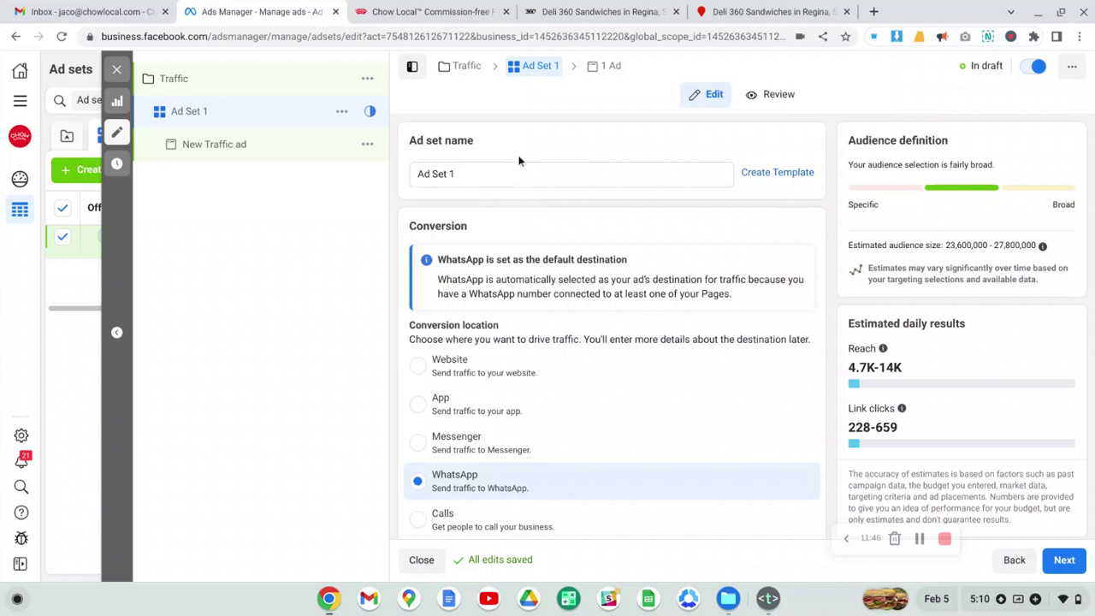
# Set the ad set's conversion location to Website instead of WhatsApp.
pyautogui.scroll(-1, 521, 159)
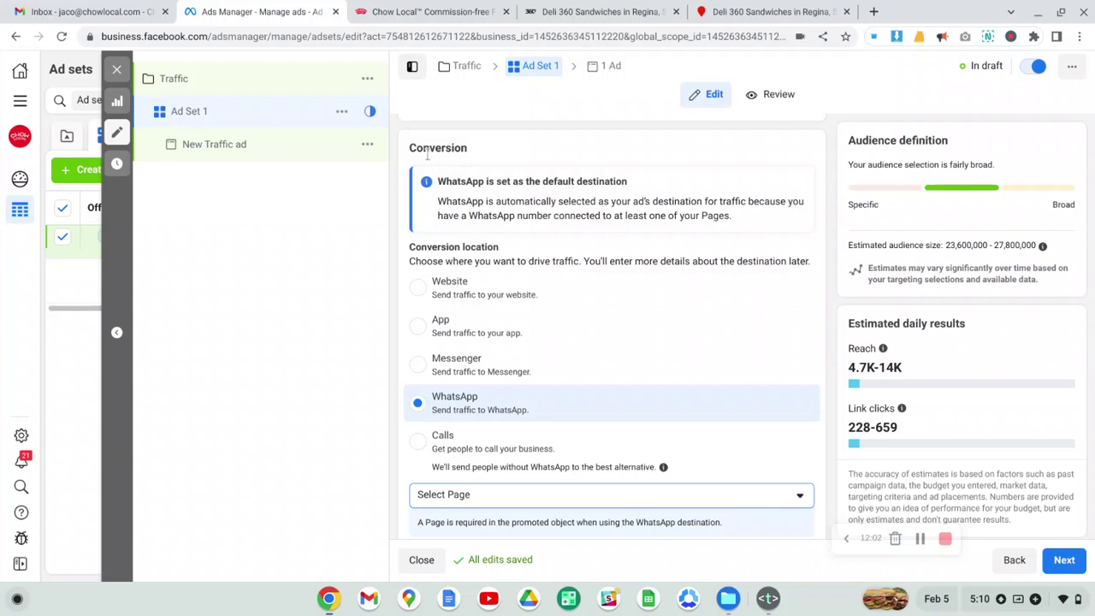
pyautogui.click(416, 289)
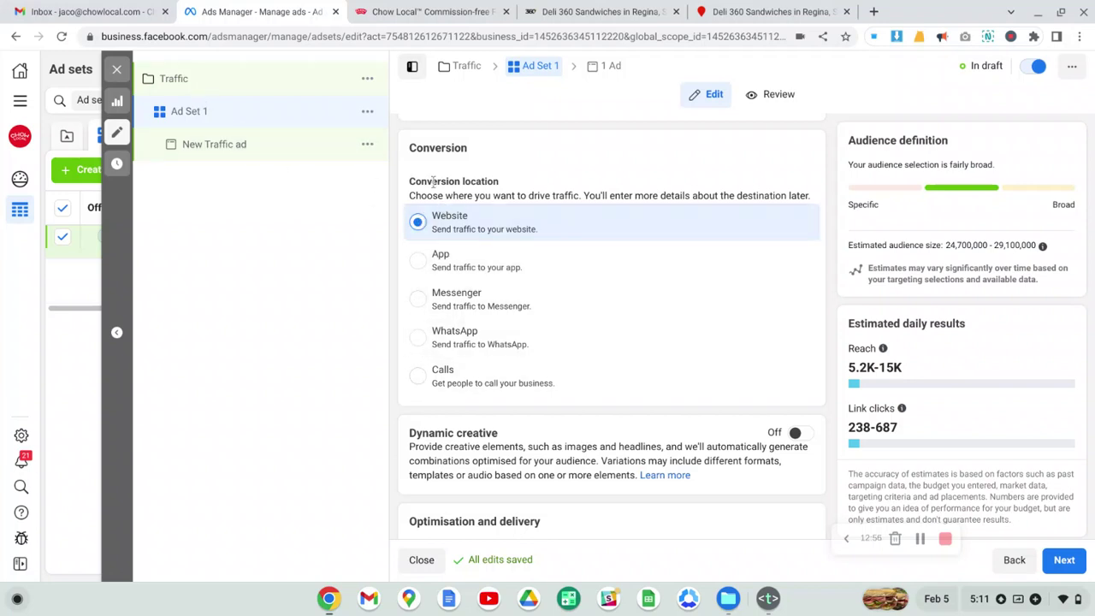
pyautogui.scroll(-3, 640, 210)
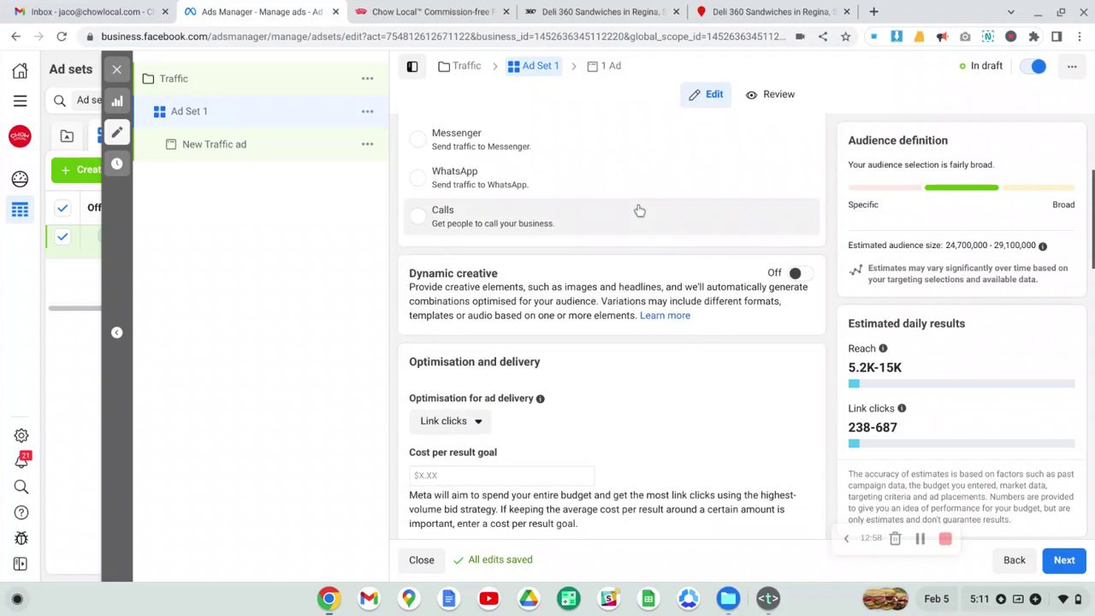
pyautogui.scroll(1, 640, 211)
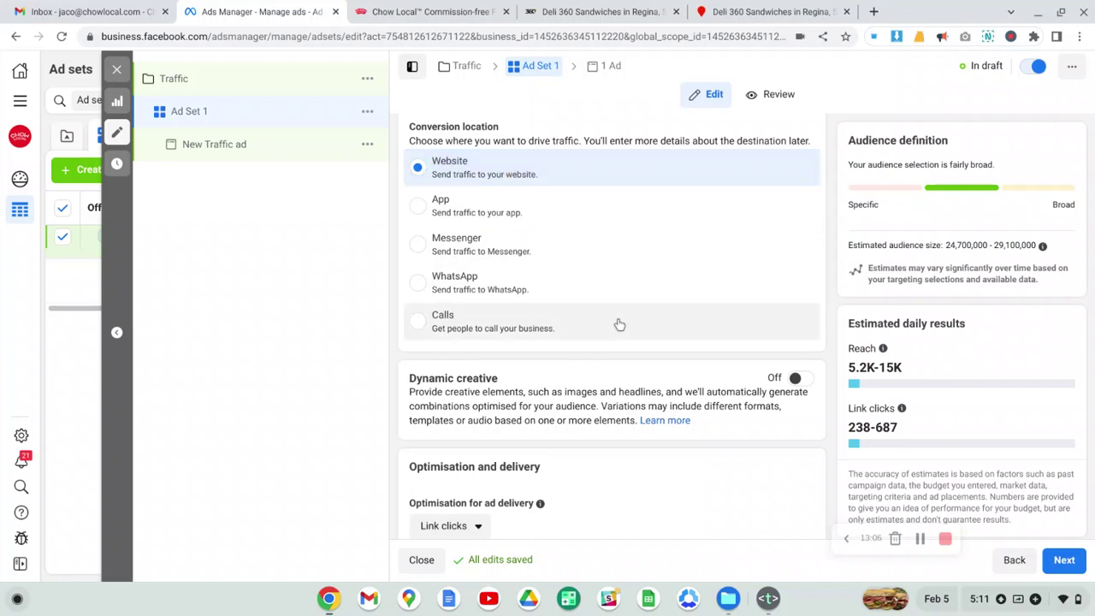
# Try a daily budget of $200.00 for the ad set to compare the estimated daily results.
pyautogui.scroll(-2, 619, 324)
pyautogui.scroll(-2, 619, 324)
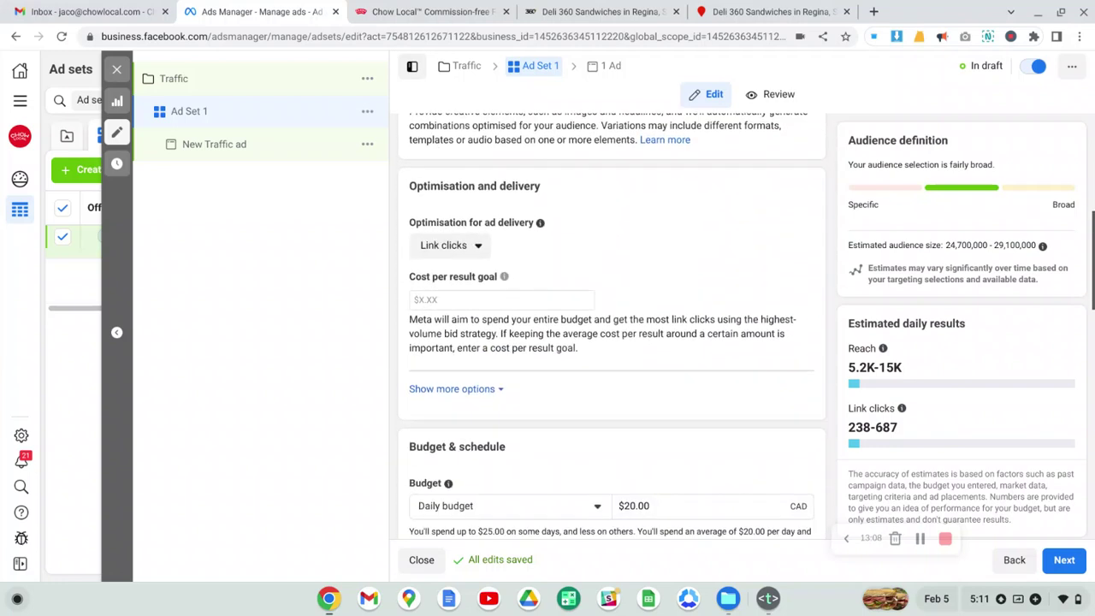
pyautogui.scroll(-2, 620, 324)
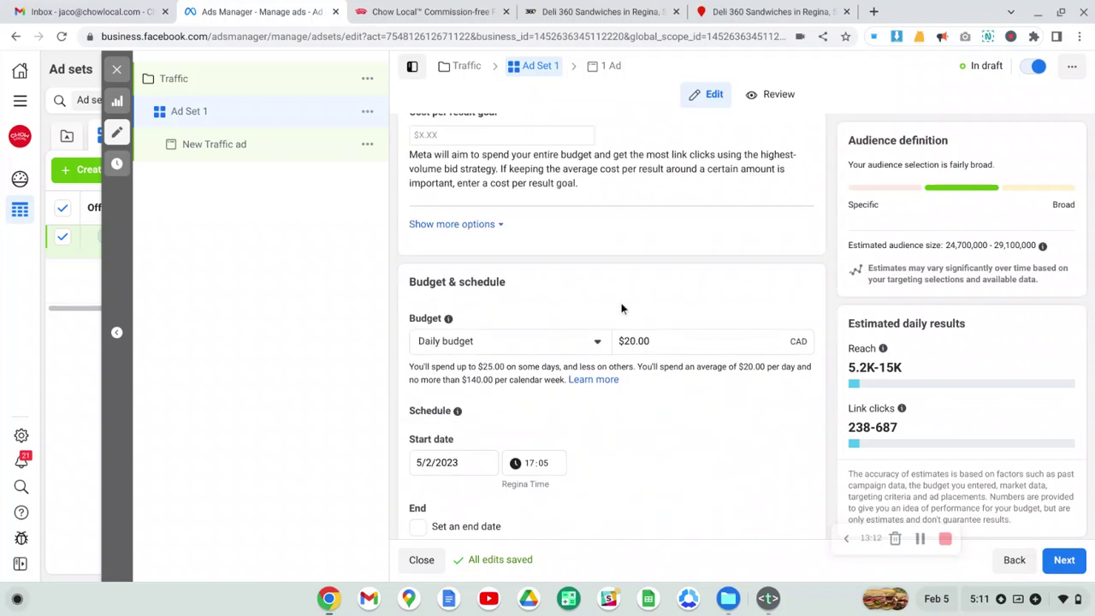
pyautogui.scroll(2, 621, 308)
pyautogui.scroll(-2, 622, 308)
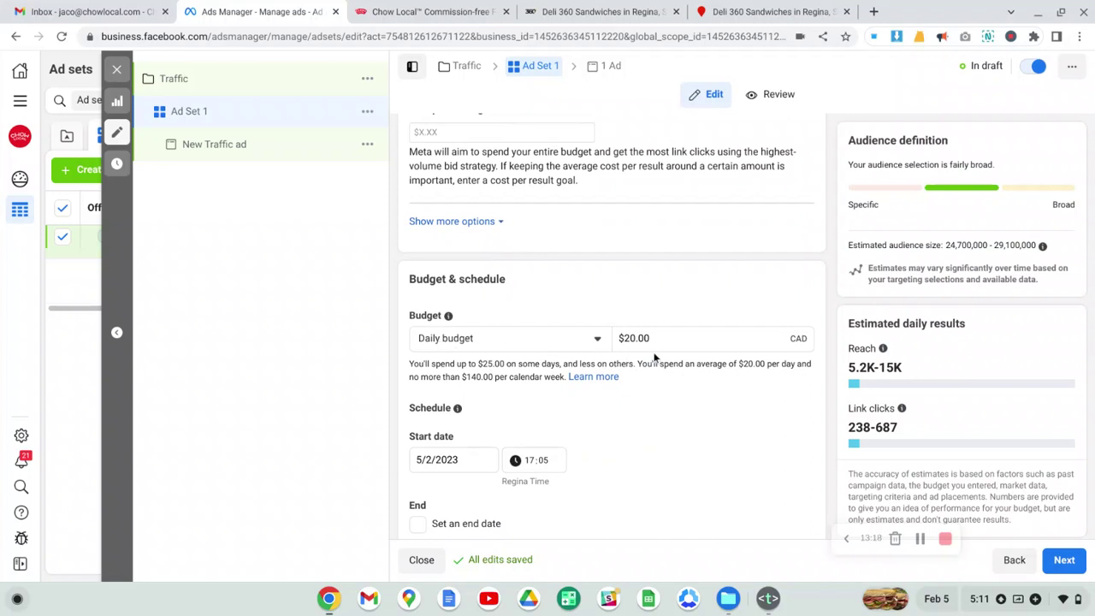
pyautogui.moveTo(655, 342); pyautogui.dragTo(618, 340)
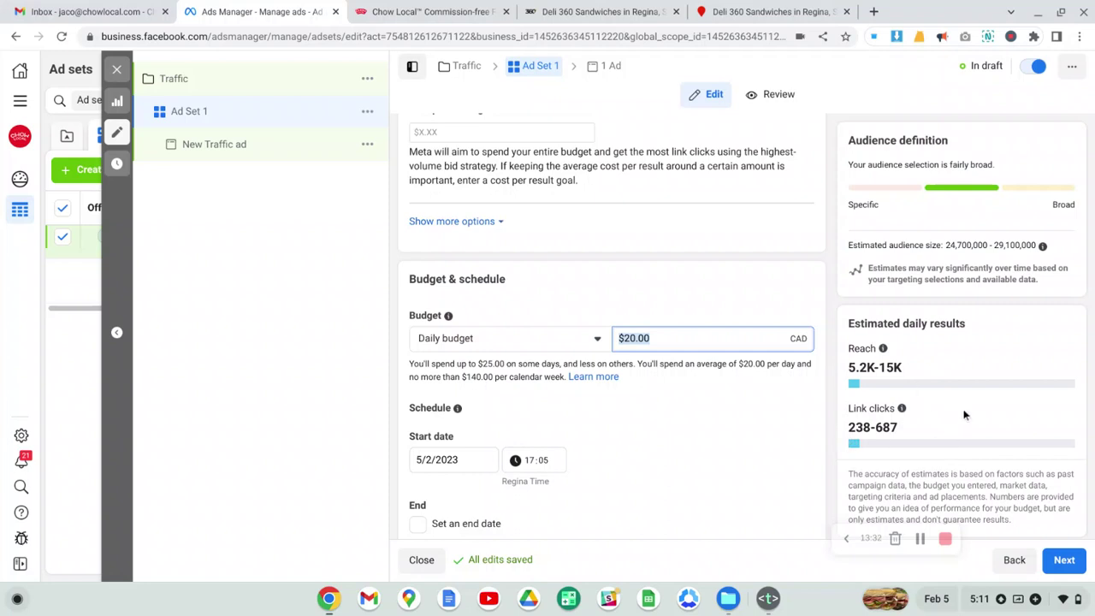
pyautogui.click(680, 338)
pyautogui.click(634, 337)
pyautogui.write('0')
pyautogui.click(711, 407)
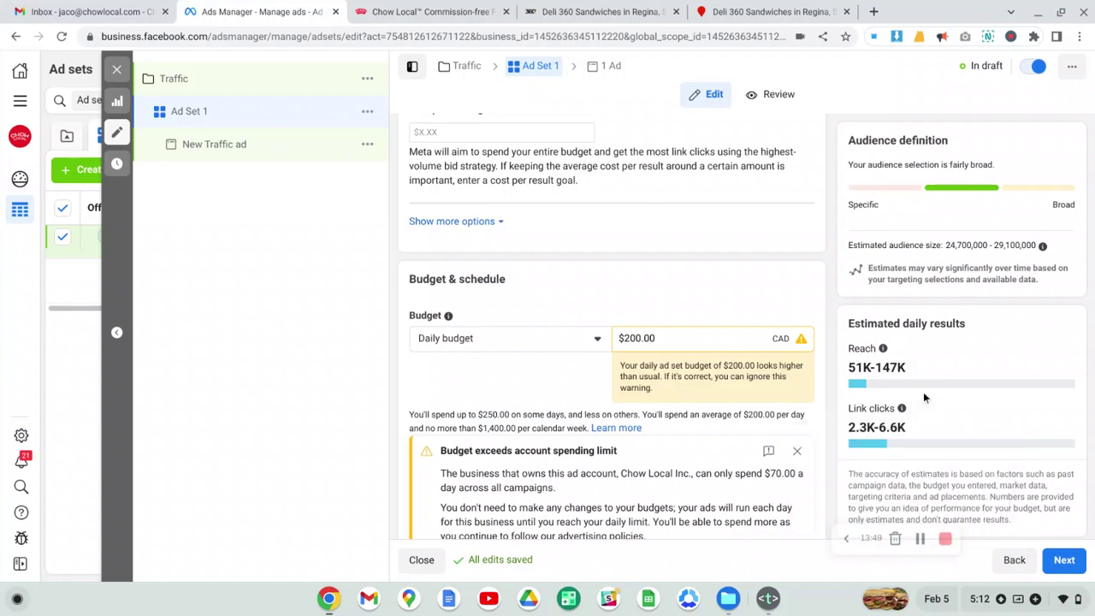
# Set the ad set's daily budget to $30.
pyautogui.moveTo(867, 430)
pyautogui.click(672, 337)
pyautogui.press('BackSpace')
pyautogui.press('BackSpace')
pyautogui.press('BackSpace')
pyautogui.press('BackSpace')
pyautogui.press('BackSpace')
pyautogui.press('BackSpace')
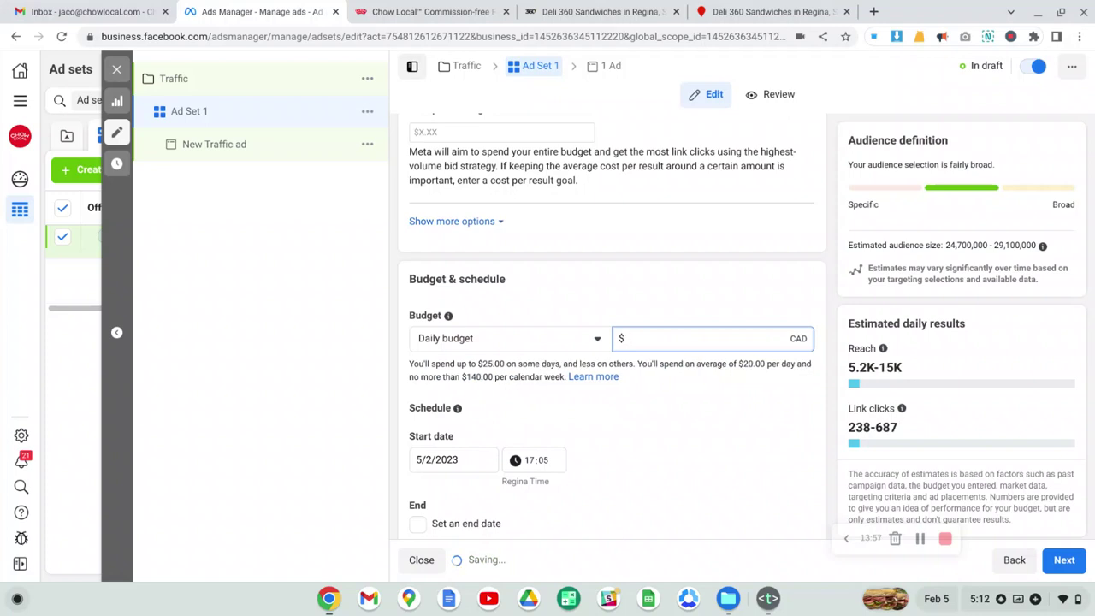
pyautogui.write('30')
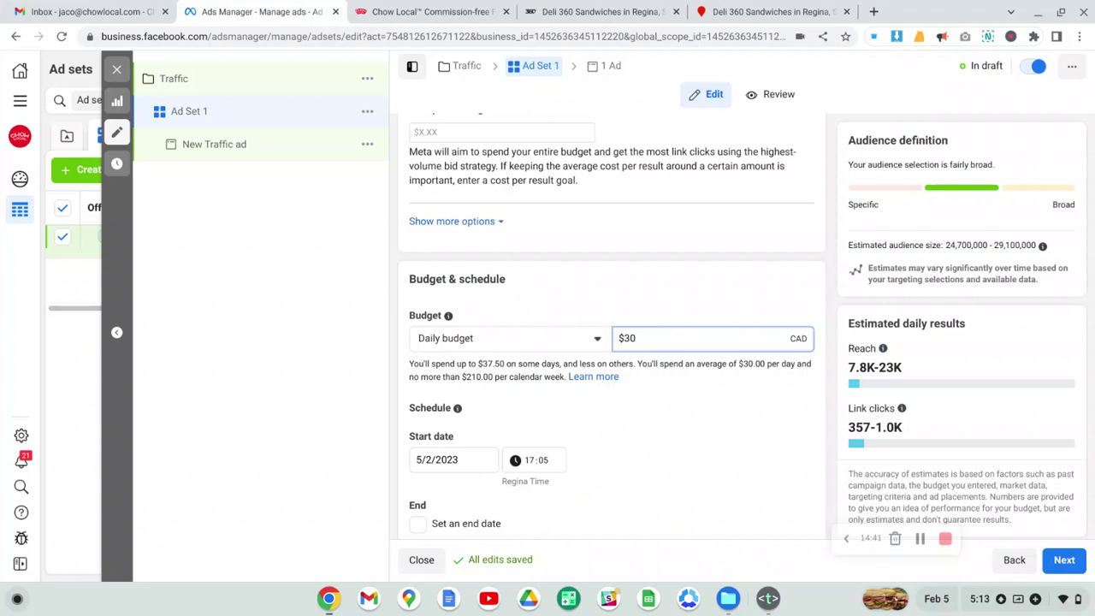
# Check the start date calendar in the ad set's schedule without changing the date.
pyautogui.scroll(-2, 513, 359)
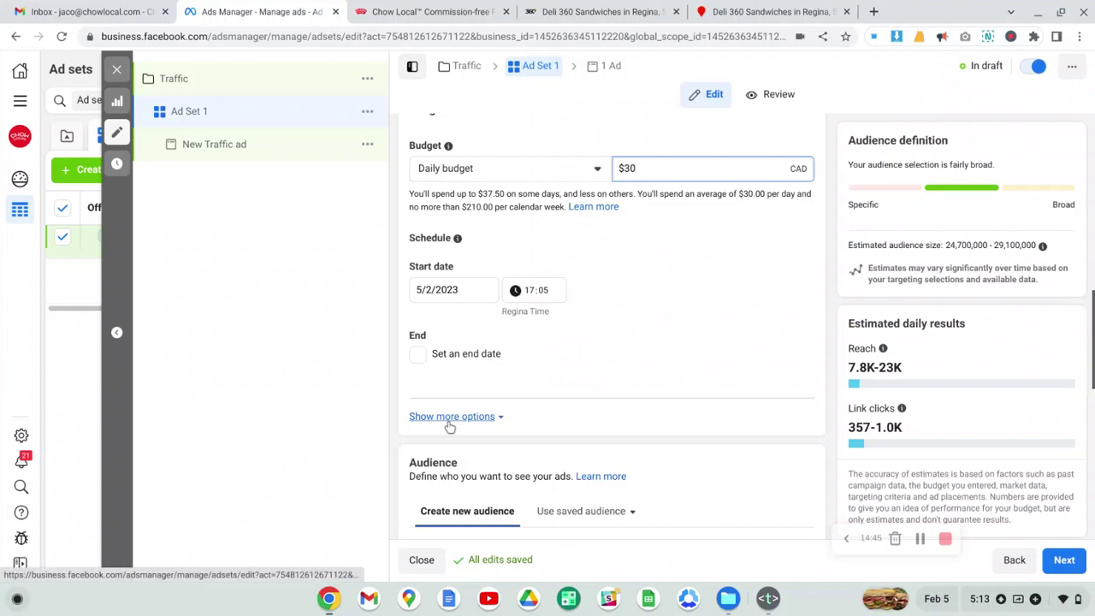
pyautogui.click(437, 291)
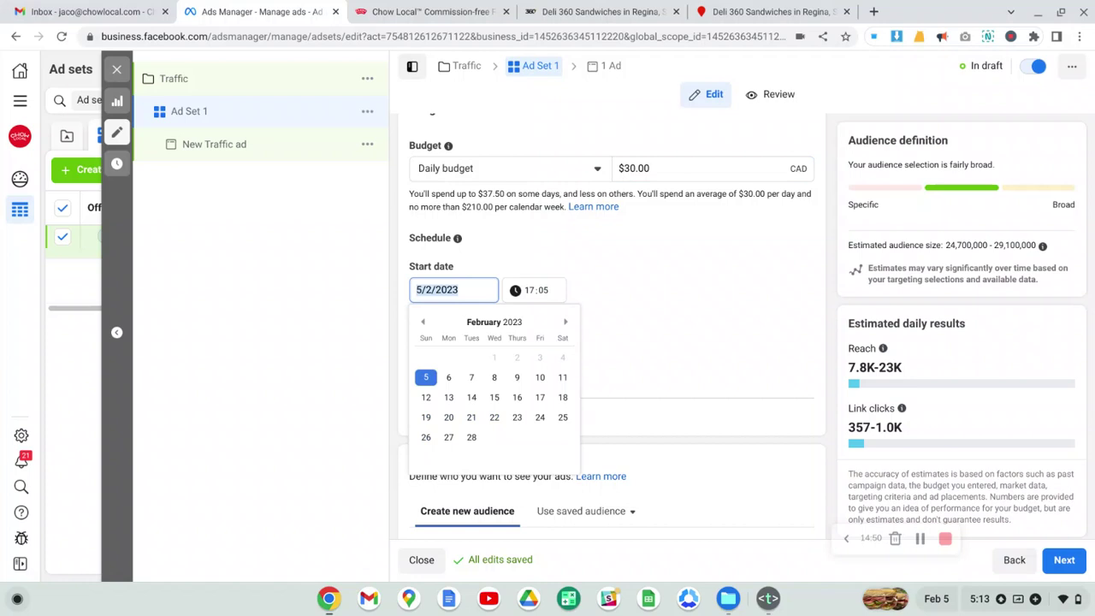
pyautogui.click(461, 294)
pyautogui.click(513, 266)
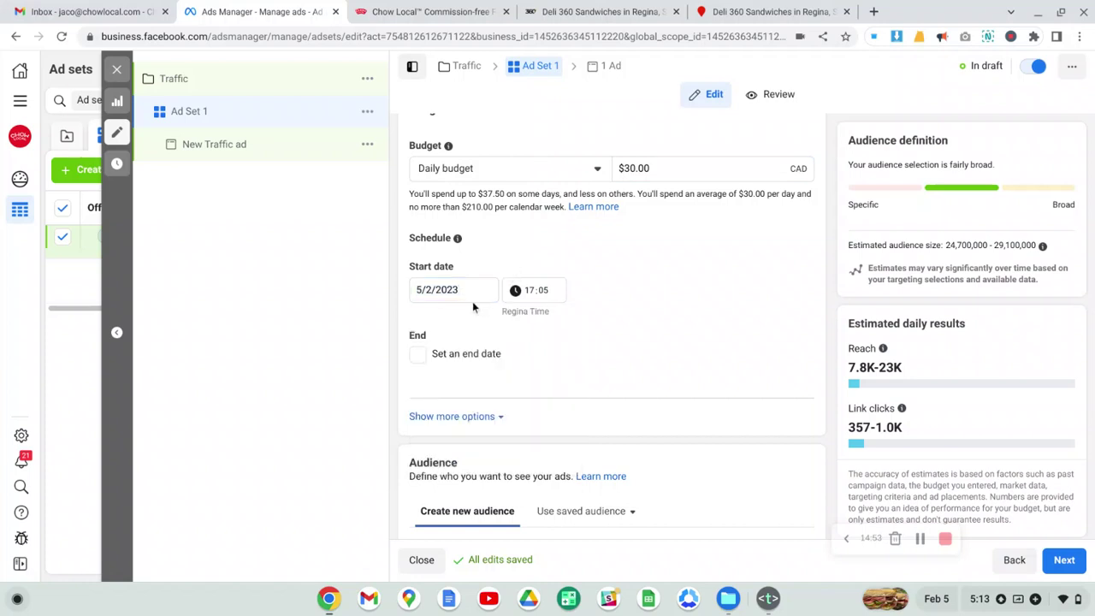
# Enable an end date for the ad set and set it to 28/2/2023.
pyautogui.click(417, 353)
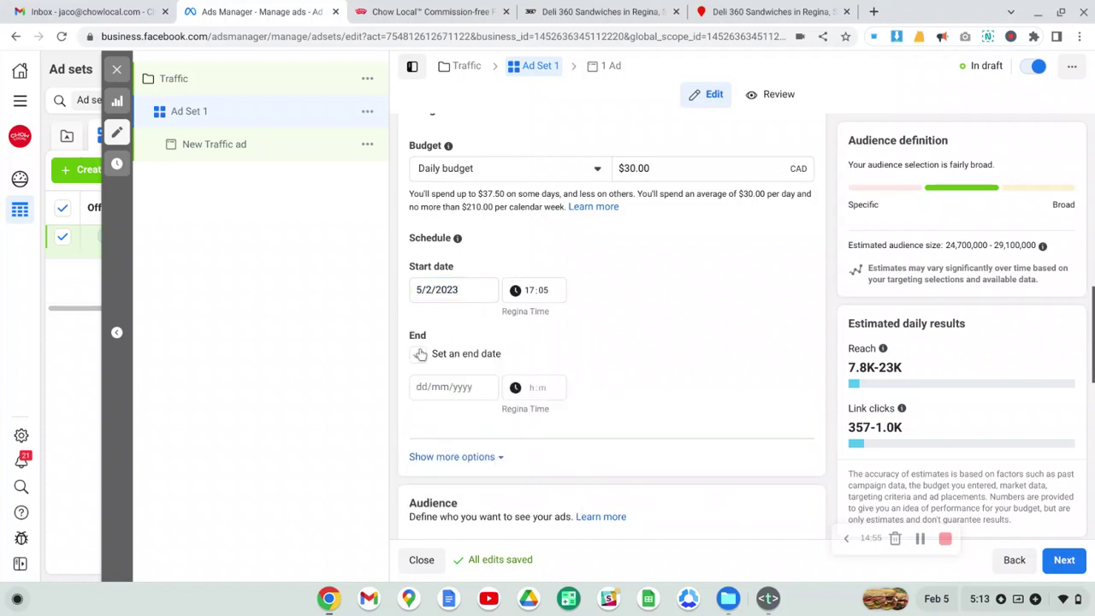
pyautogui.click(451, 387)
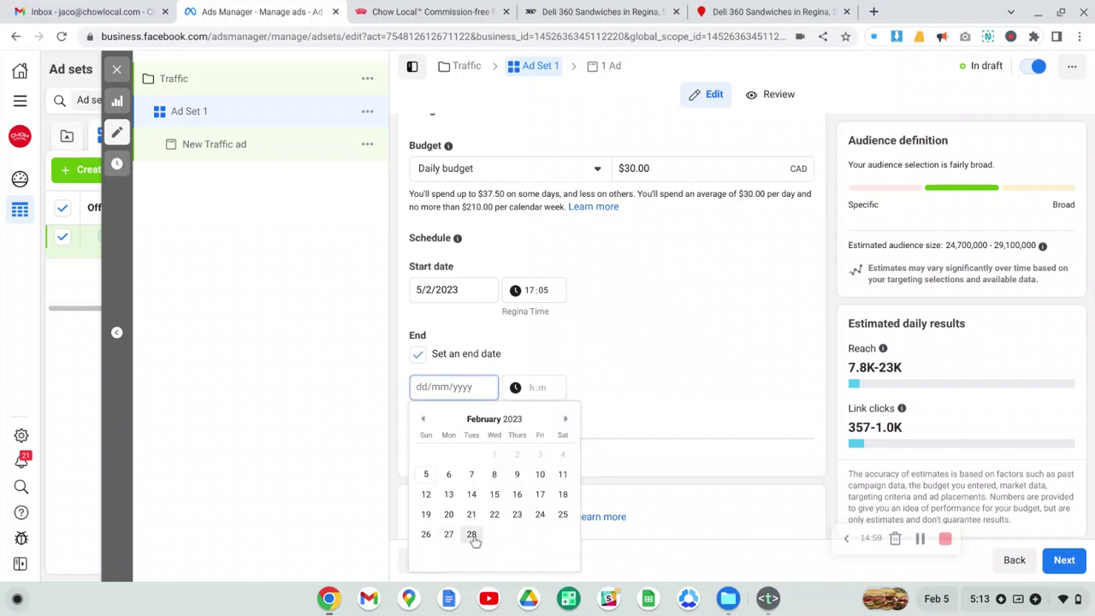
pyautogui.click(471, 533)
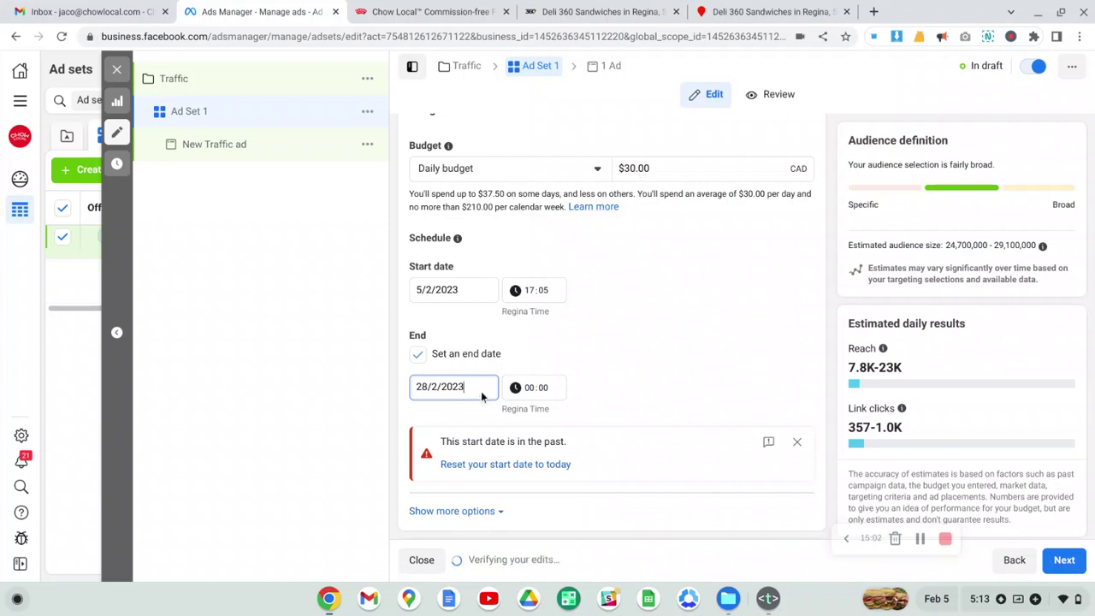
pyautogui.moveTo(482, 391); pyautogui.dragTo(388, 394)
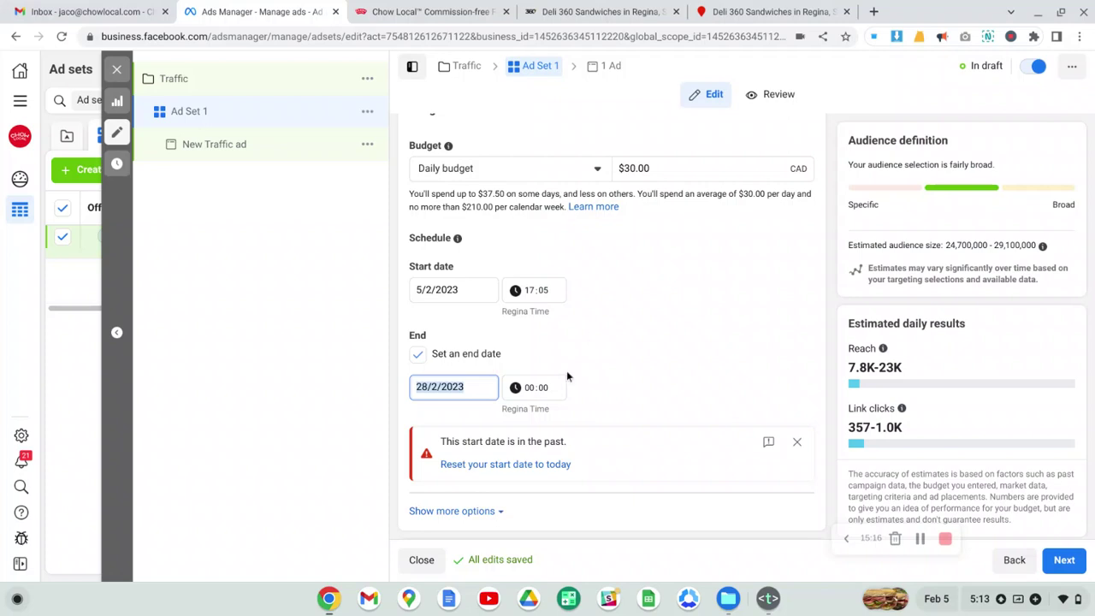
# Reveal the additional budget and schedule options and examine the ad scheduling setting.
pyautogui.click(460, 510)
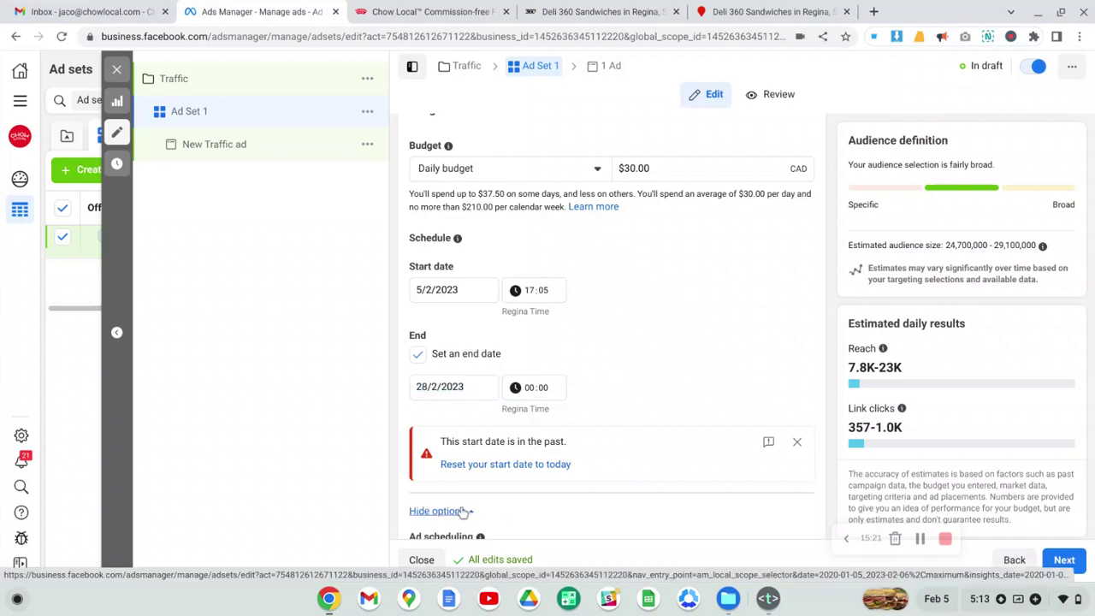
pyautogui.scroll(-3, 583, 342)
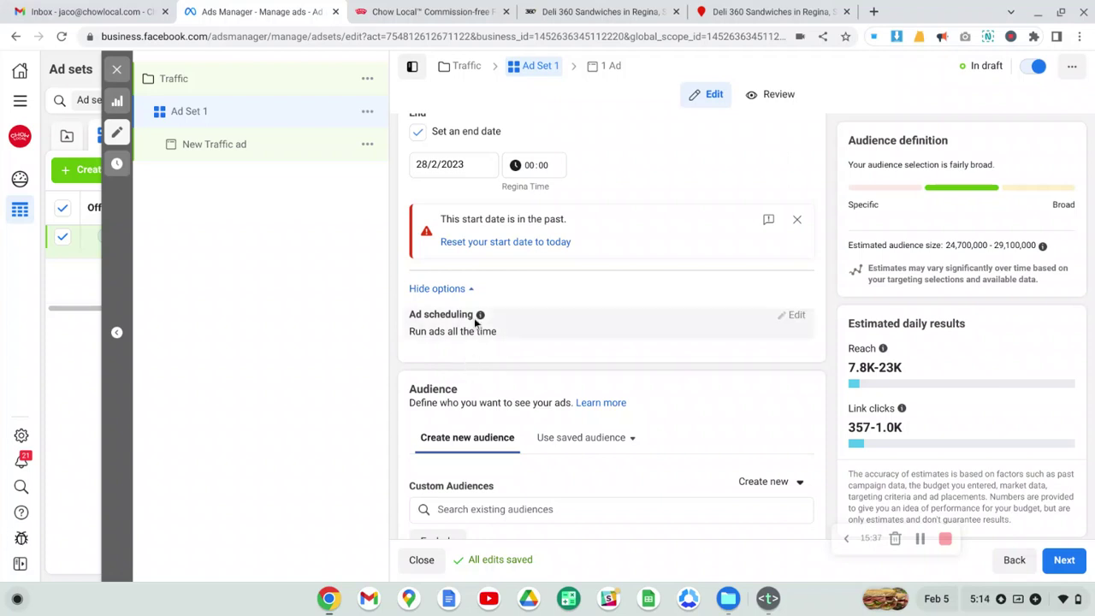
pyautogui.click(473, 289)
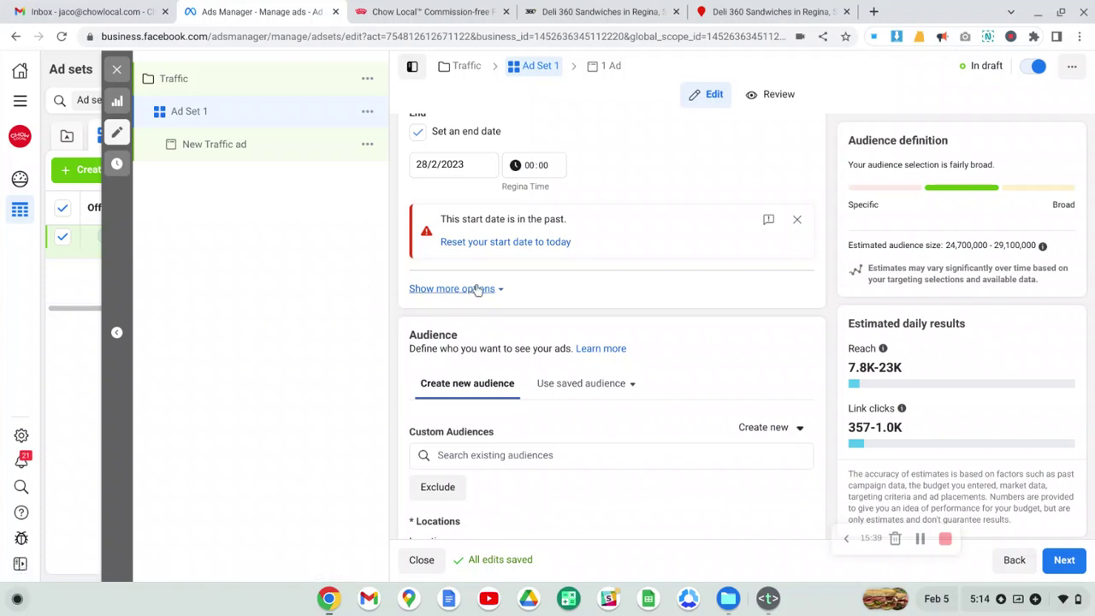
pyautogui.click(477, 289)
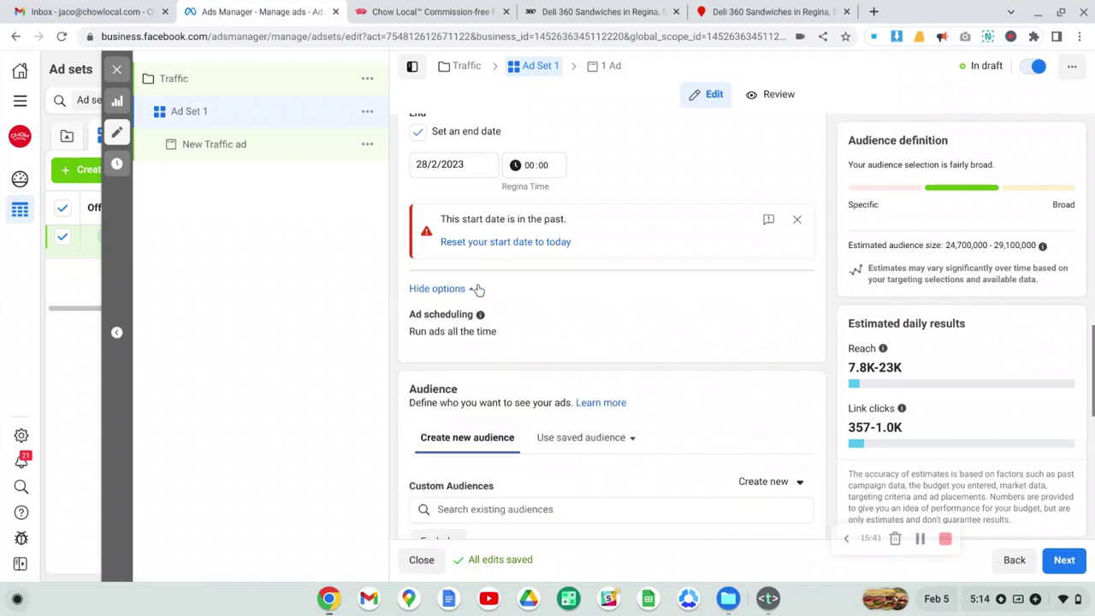
pyautogui.moveTo(662, 317)
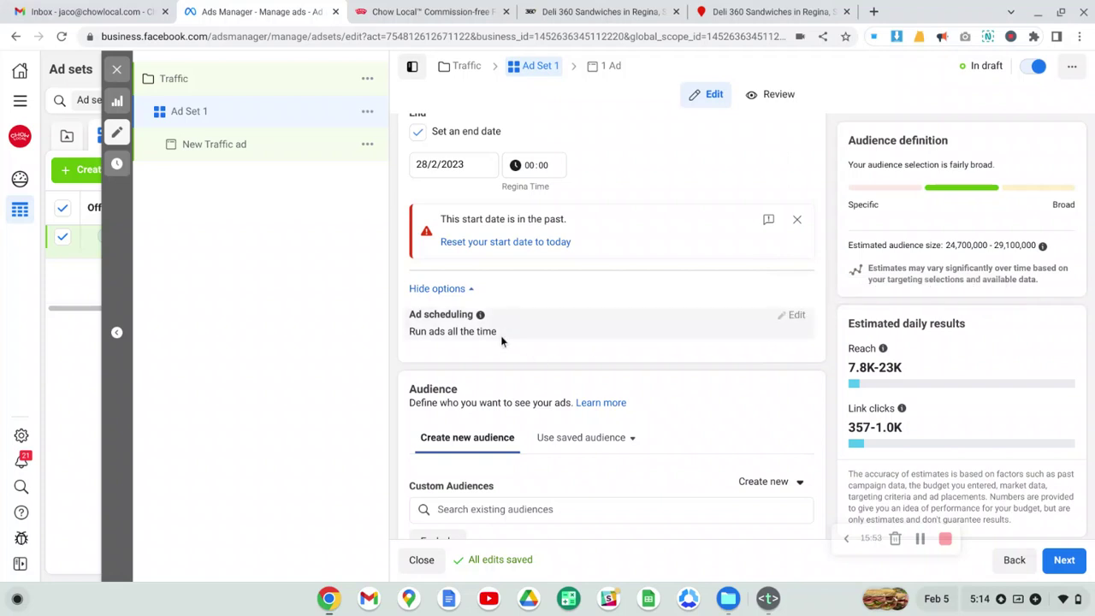
# Switch the ad set's budget type to Lifetime budget, leaving its suggested amount unedited.
pyautogui.scroll(1, 500, 335)
pyautogui.scroll(2, 501, 340)
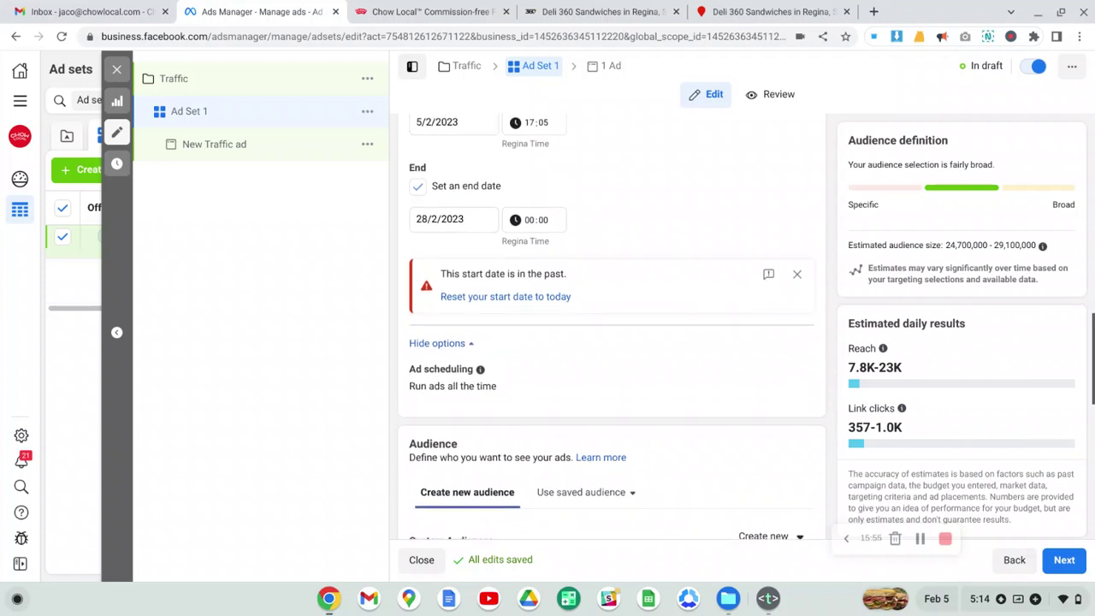
pyautogui.scroll(3, 501, 340)
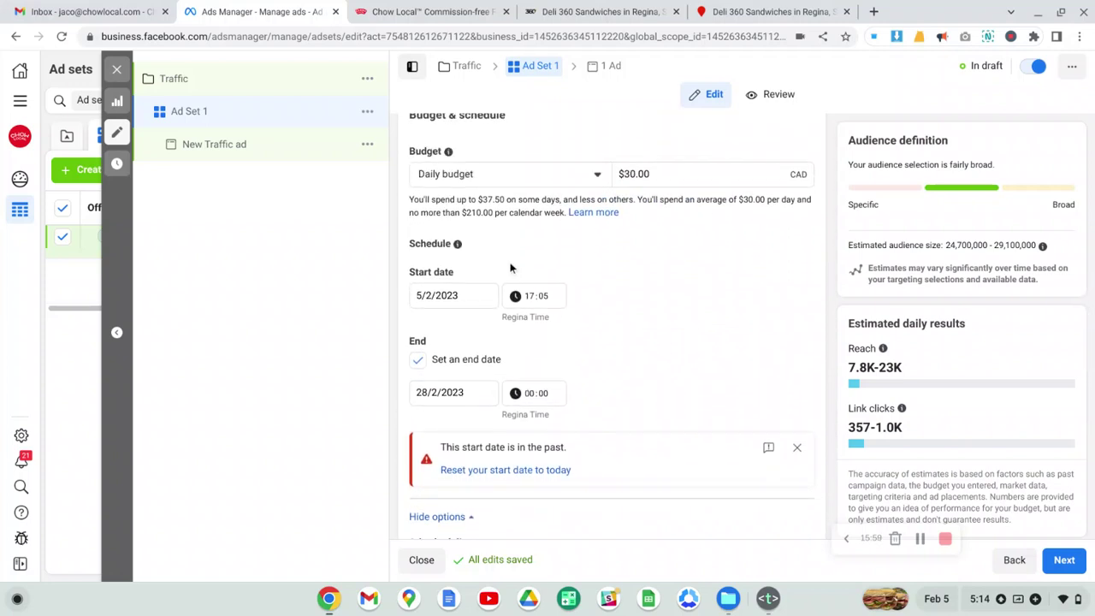
pyautogui.click(519, 179)
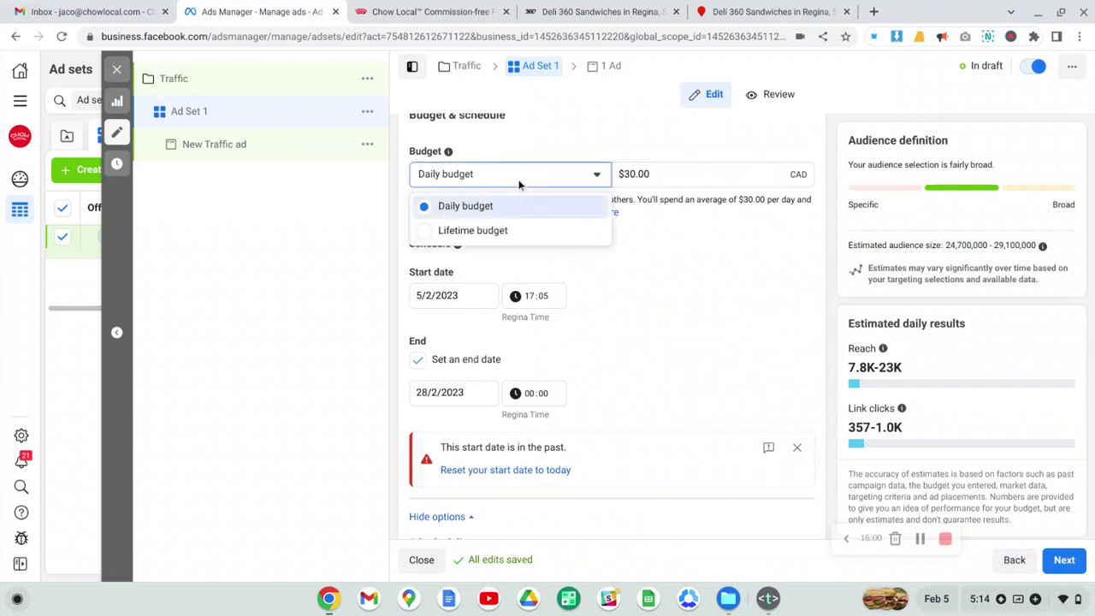
pyautogui.click(473, 232)
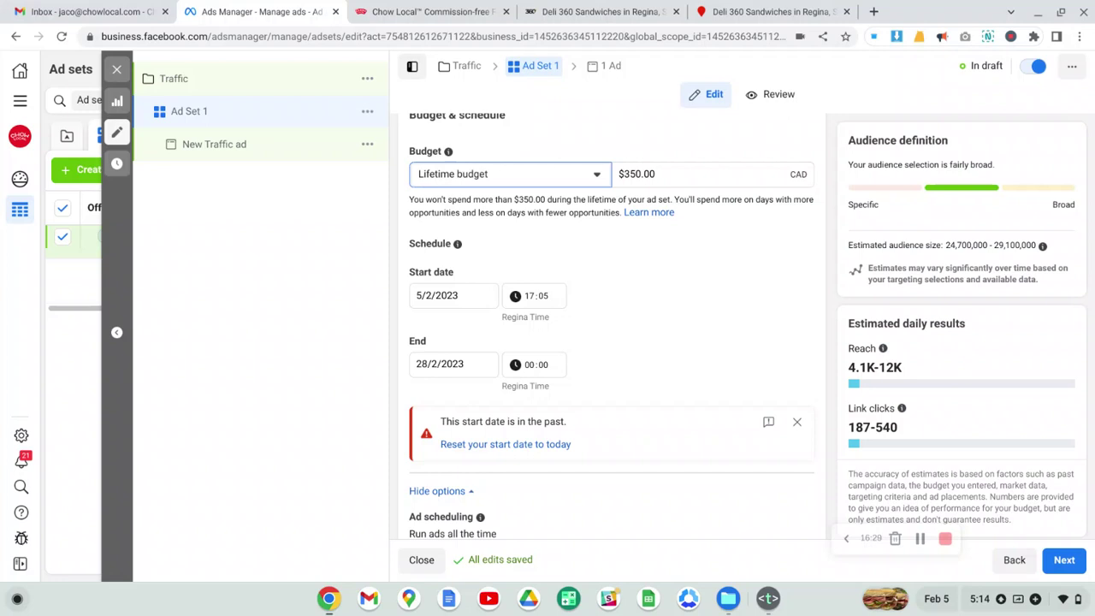
pyautogui.click(670, 177)
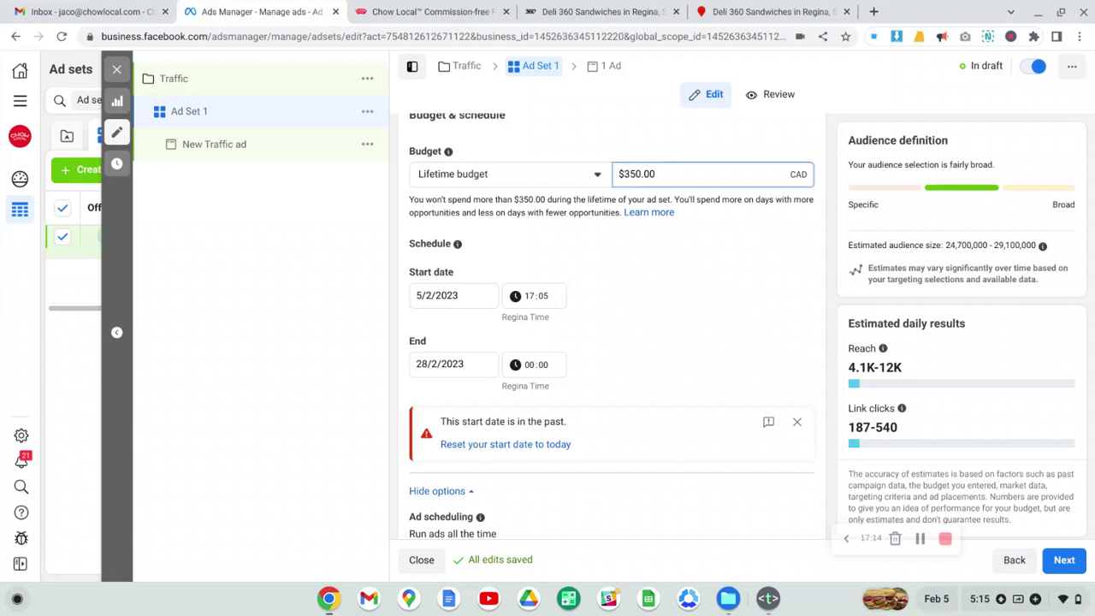
pyautogui.click(674, 192)
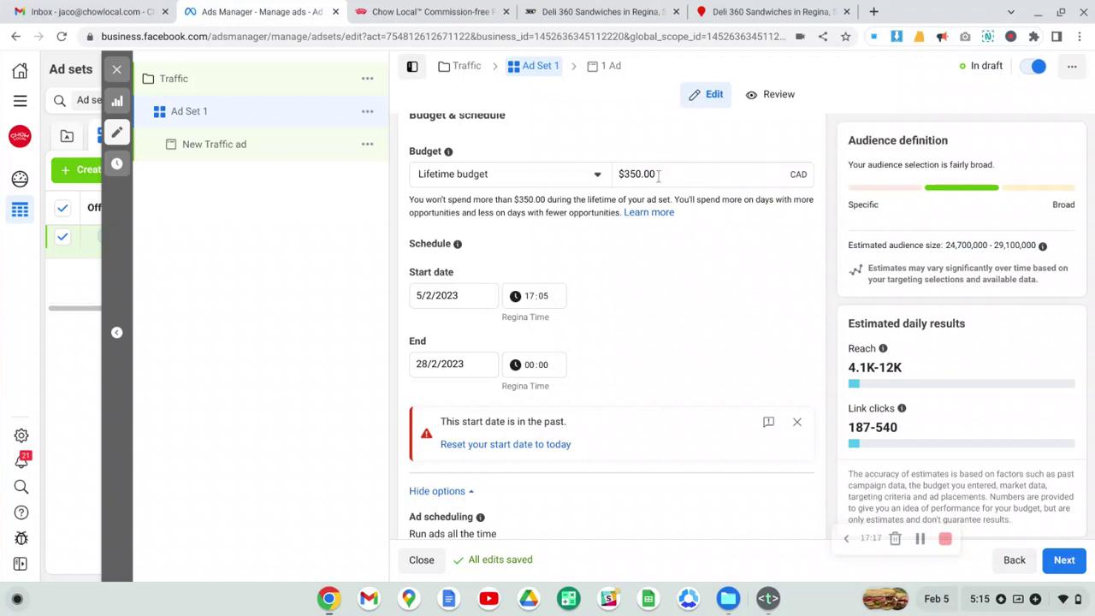
# Change the ad set's end date to 5/2/2024 by reusing the start date with the year advanced.
pyautogui.click(466, 357)
pyautogui.click(466, 296)
pyautogui.hotkey('ctrl', 'c')
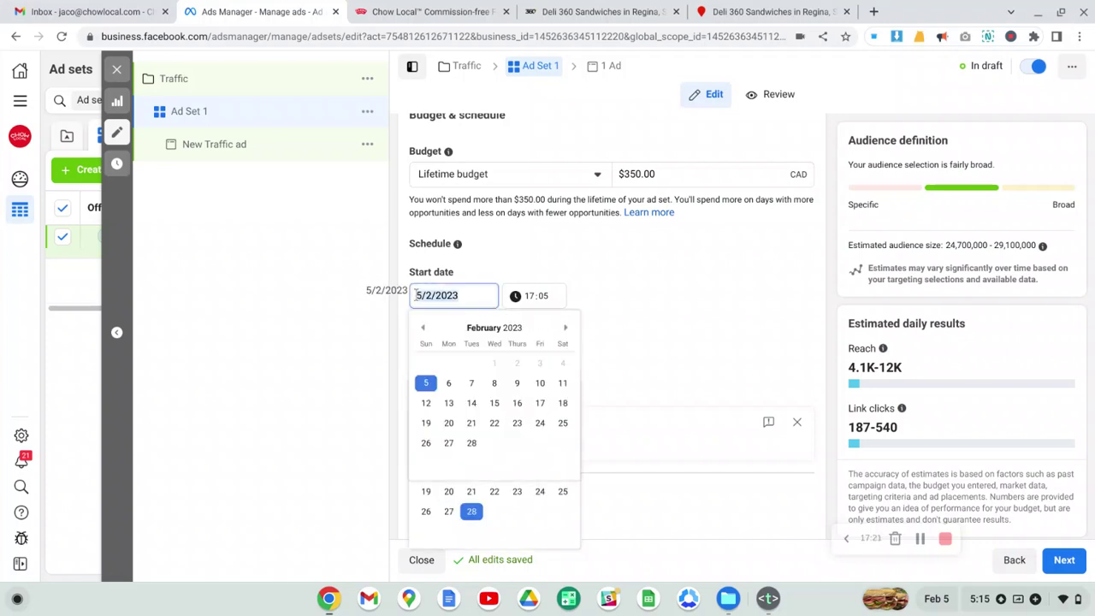
pyautogui.click(599, 288)
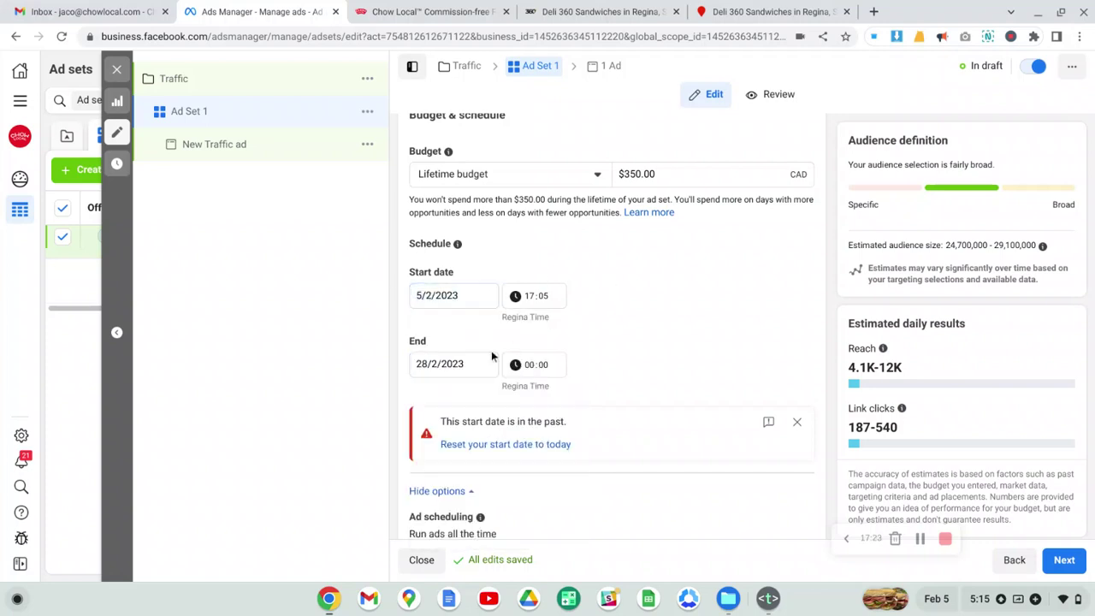
pyautogui.click(407, 364)
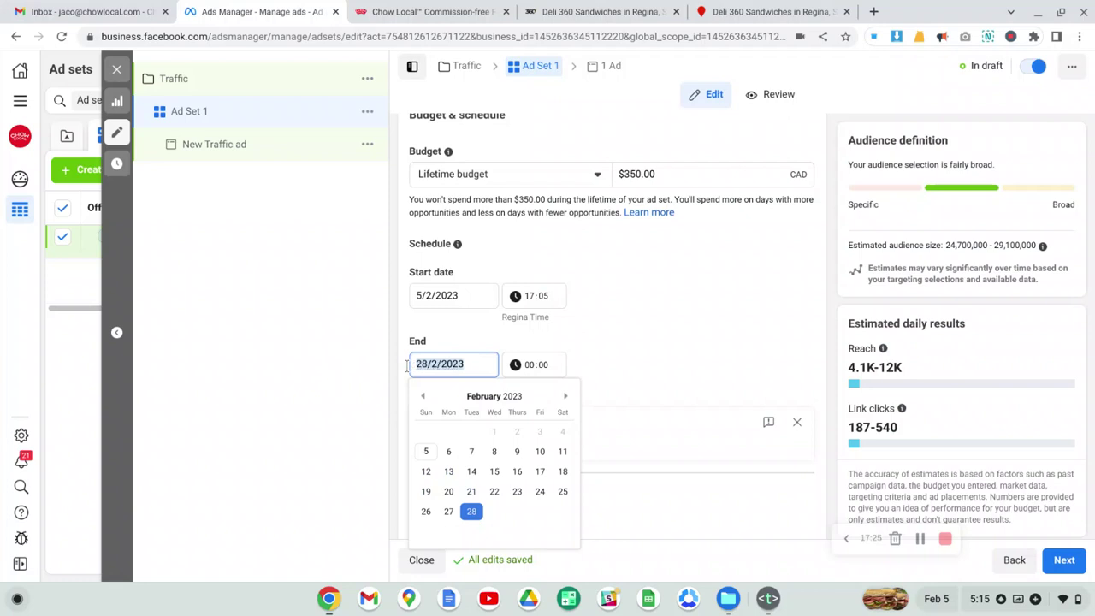
pyautogui.hotkey('ctrl', 'v')
pyautogui.press('BackSpace')
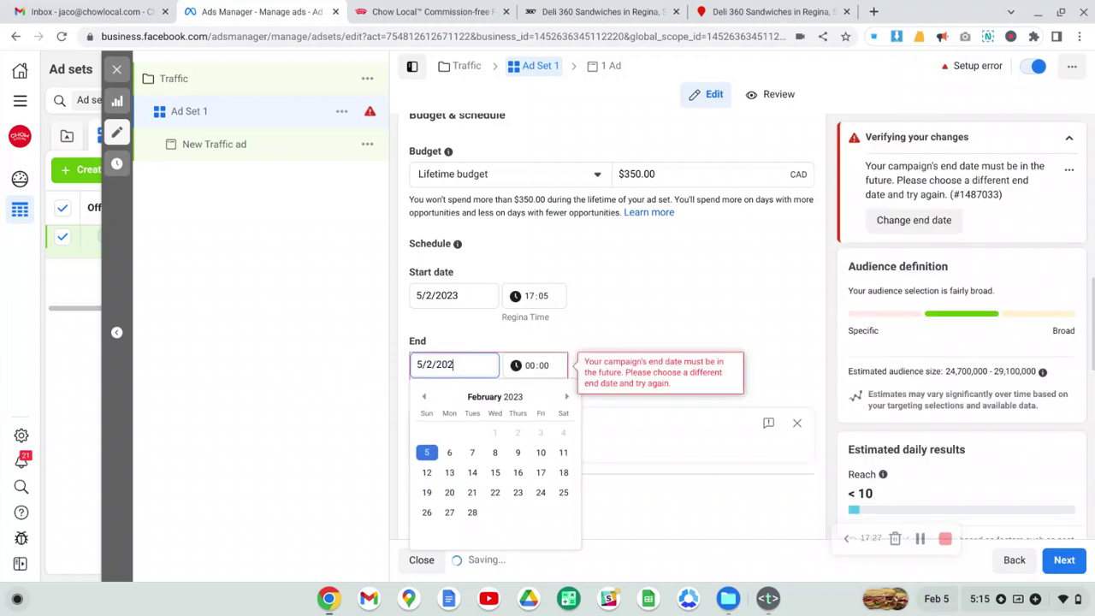
pyautogui.write('4')
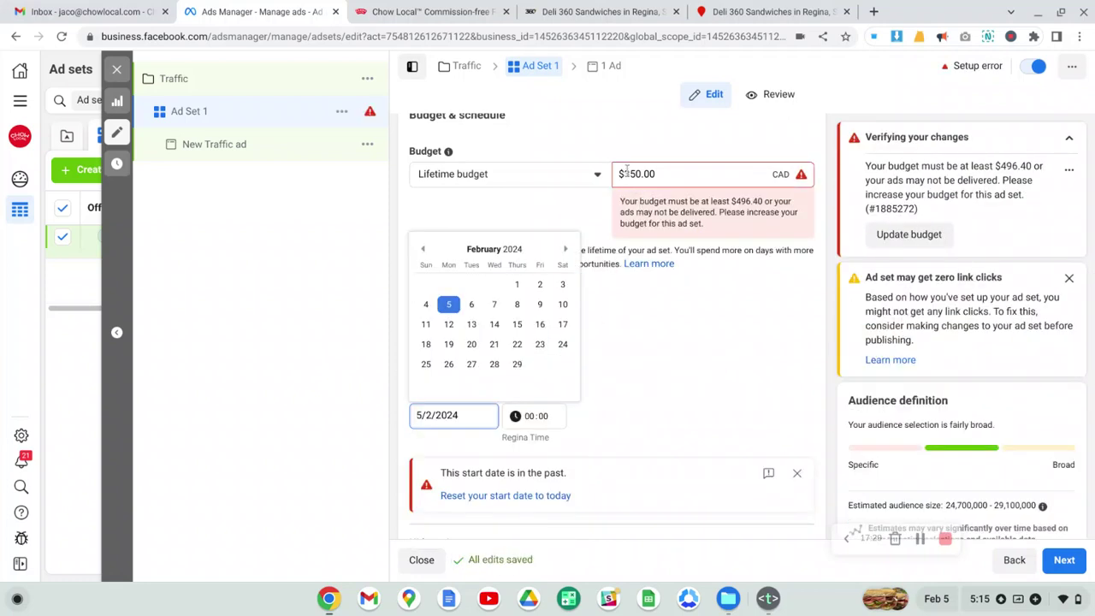
# Set the ad set's lifetime budget to $3,500.
pyautogui.click(627, 174)
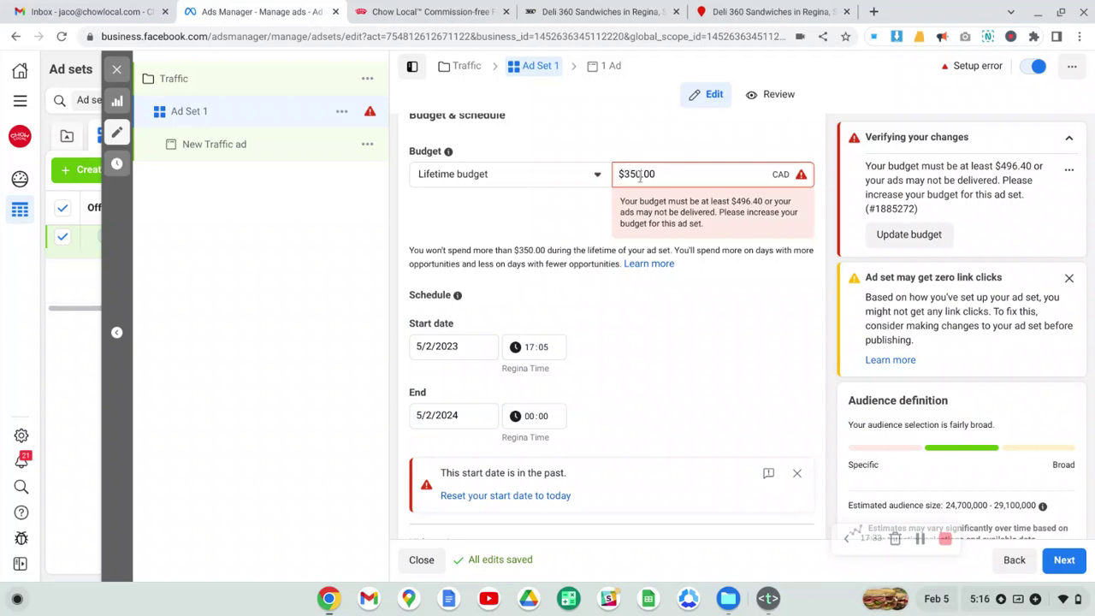
pyautogui.click(640, 174)
pyautogui.write('0')
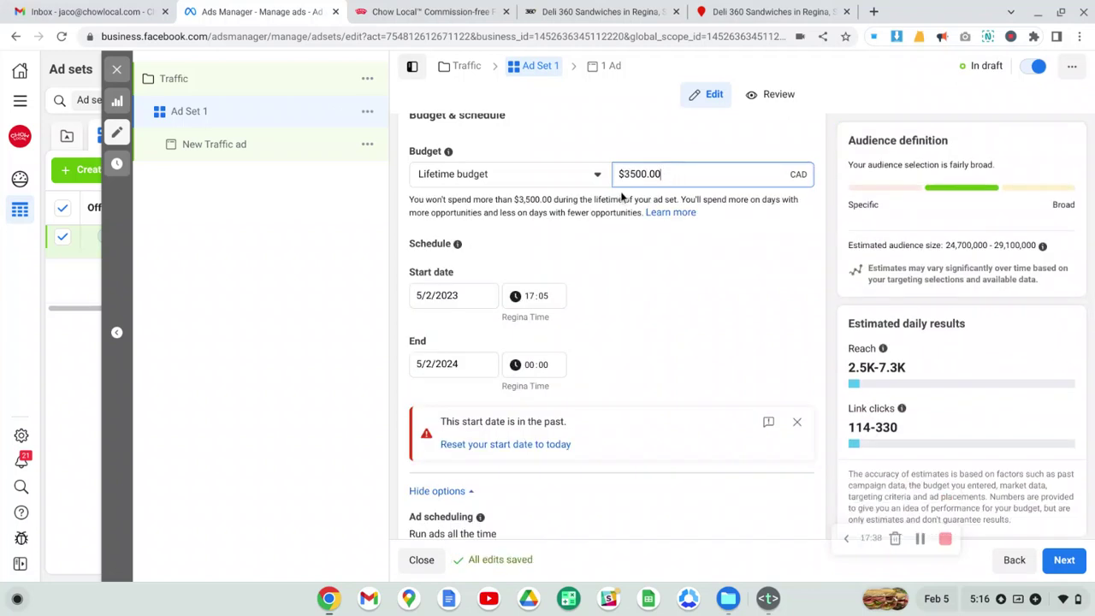
pyautogui.tripleClick(619, 174)
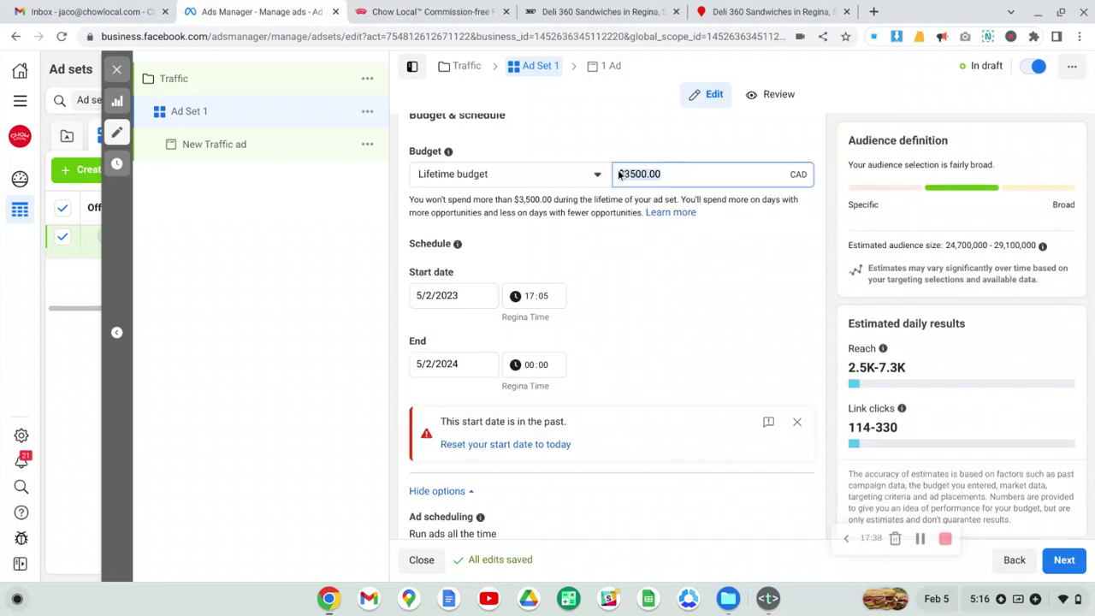
pyautogui.click(929, 540)
pyautogui.click(691, 173)
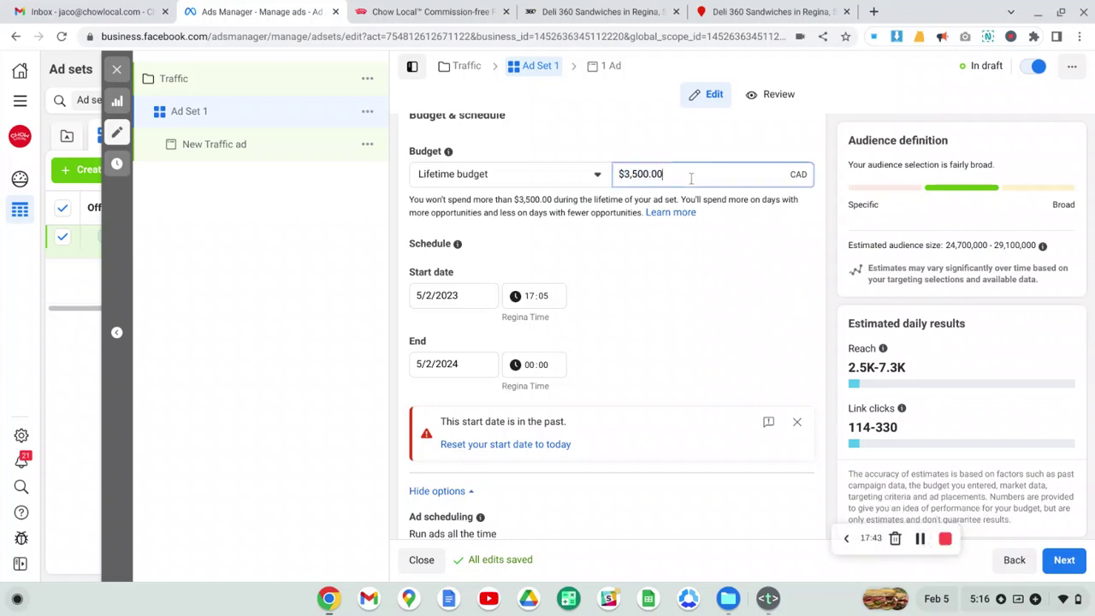
# Try lifetime budgets of $9,000, $900 and $10,800 for the ad set.
pyautogui.moveTo(661, 174); pyautogui.dragTo(614, 174)
pyautogui.write('9000')
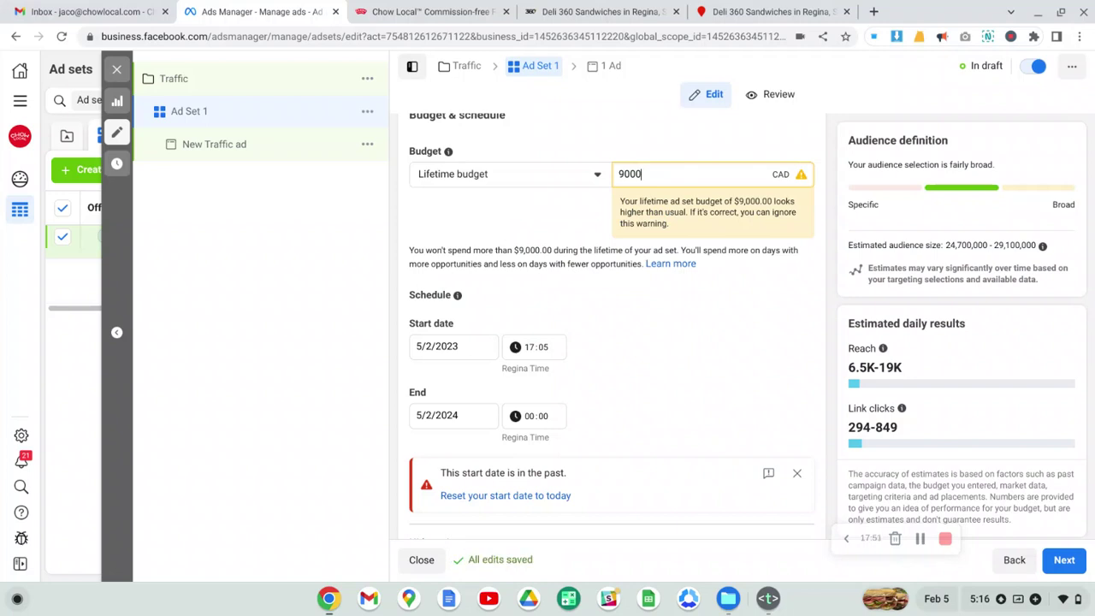
pyautogui.press('BackSpace')
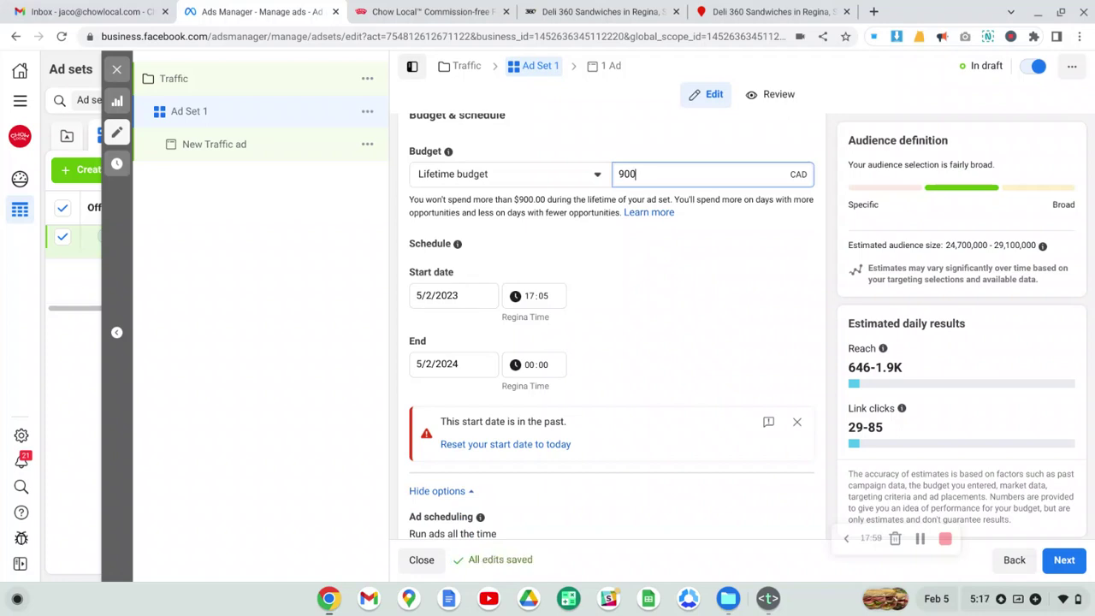
pyautogui.press('BackSpace')
pyautogui.press('BackSpace')
pyautogui.write('10800')
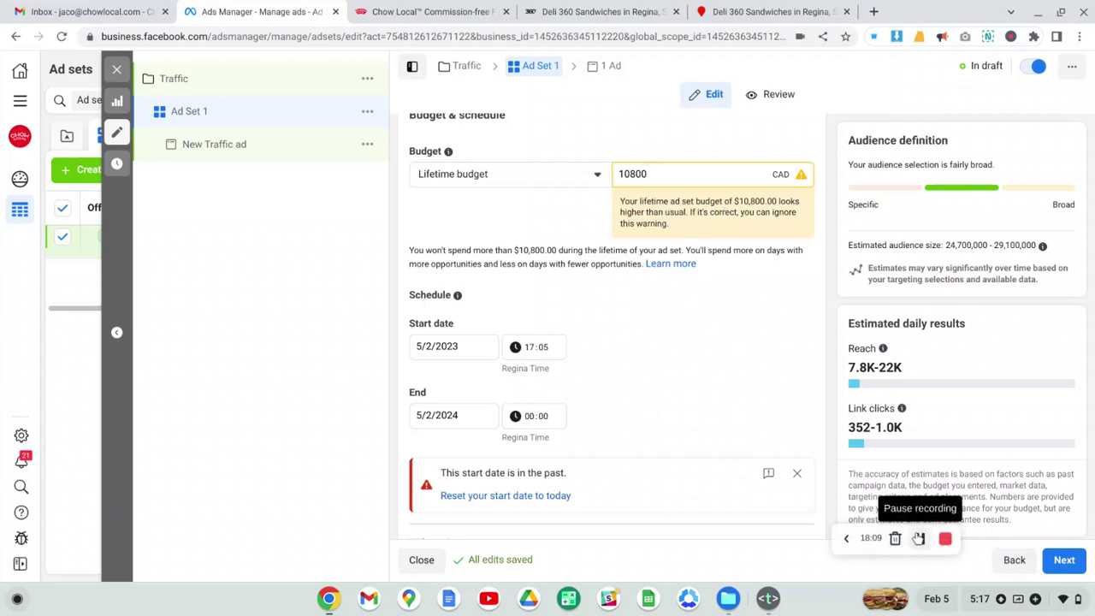
pyautogui.click(675, 347)
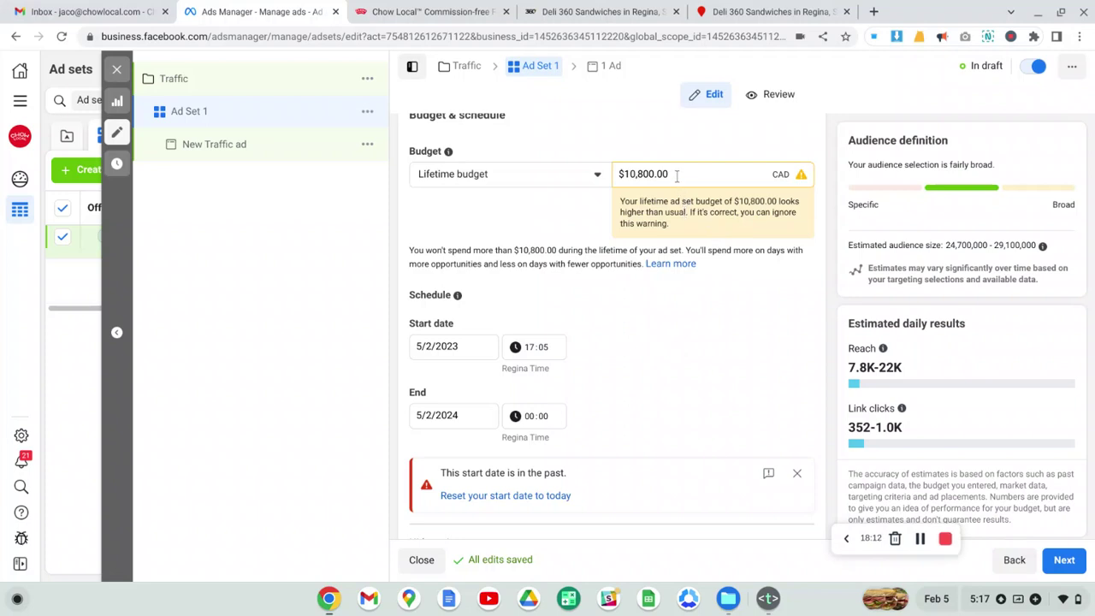
# Set the ad set's lifetime budget to $900 and check the start date calendar without picking another date.
pyautogui.moveTo(676, 175); pyautogui.dragTo(615, 175)
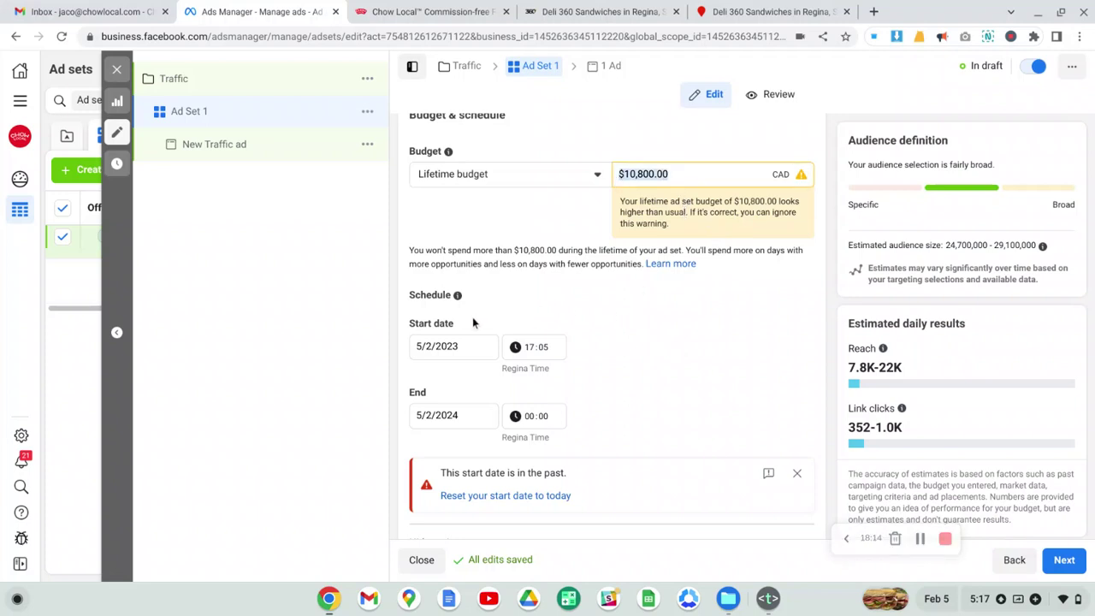
pyautogui.click(672, 174)
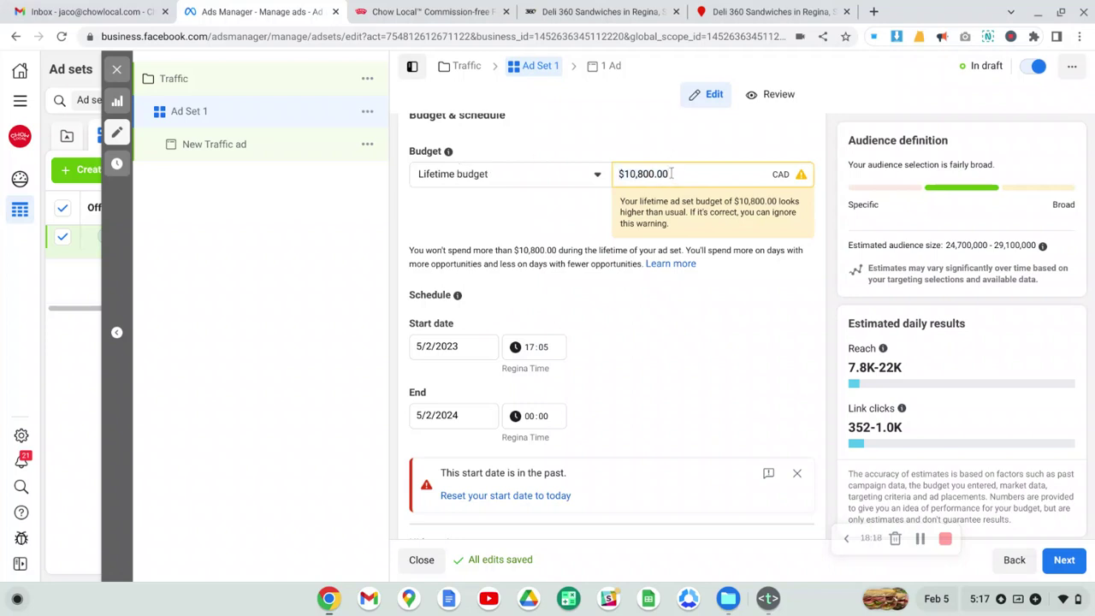
pyautogui.press('BackSpace')
pyautogui.press('BackSpace')
pyautogui.press('BackSpace')
pyautogui.press('BackSpace')
pyautogui.press('BackSpace')
pyautogui.press('BackSpace')
pyautogui.press('BackSpace')
pyautogui.press('BackSpace')
pyautogui.press('BackSpace')
pyautogui.press('BackSpace')
pyautogui.write('900')
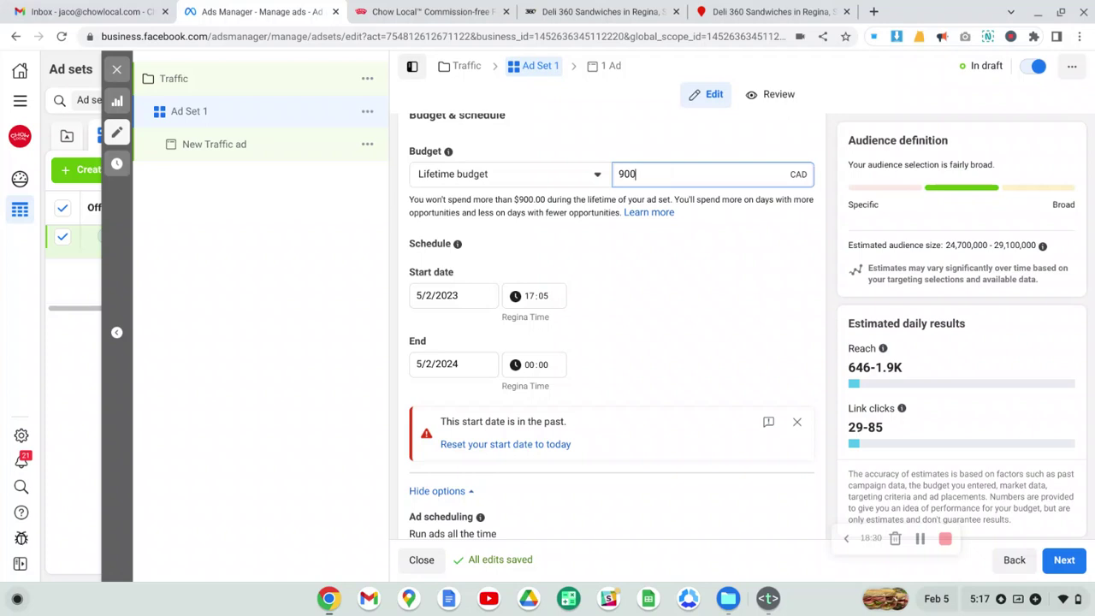
pyautogui.click(464, 295)
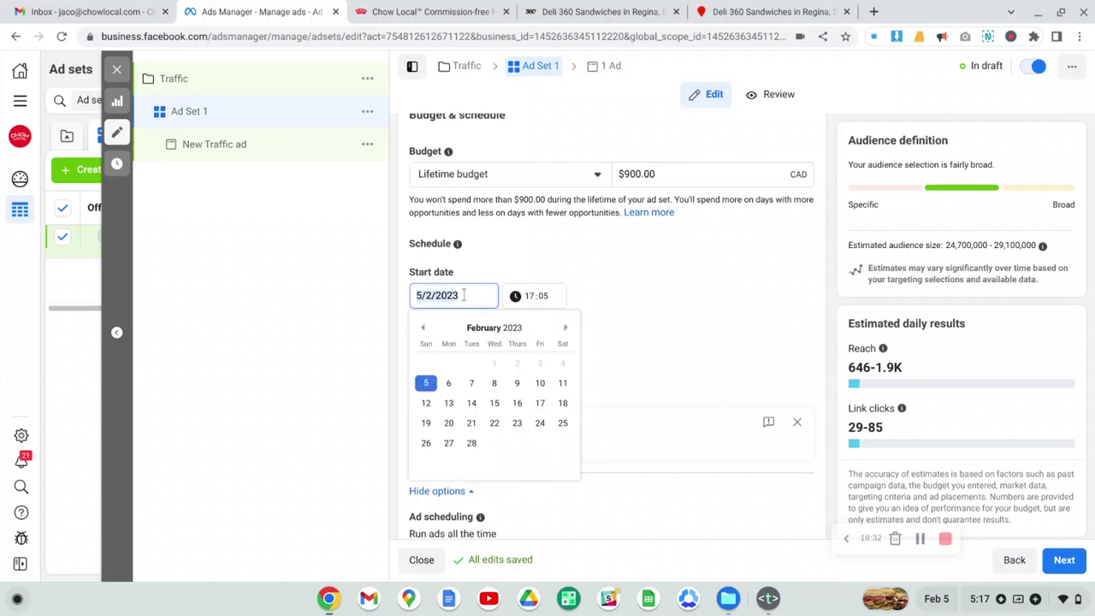
pyautogui.click(596, 296)
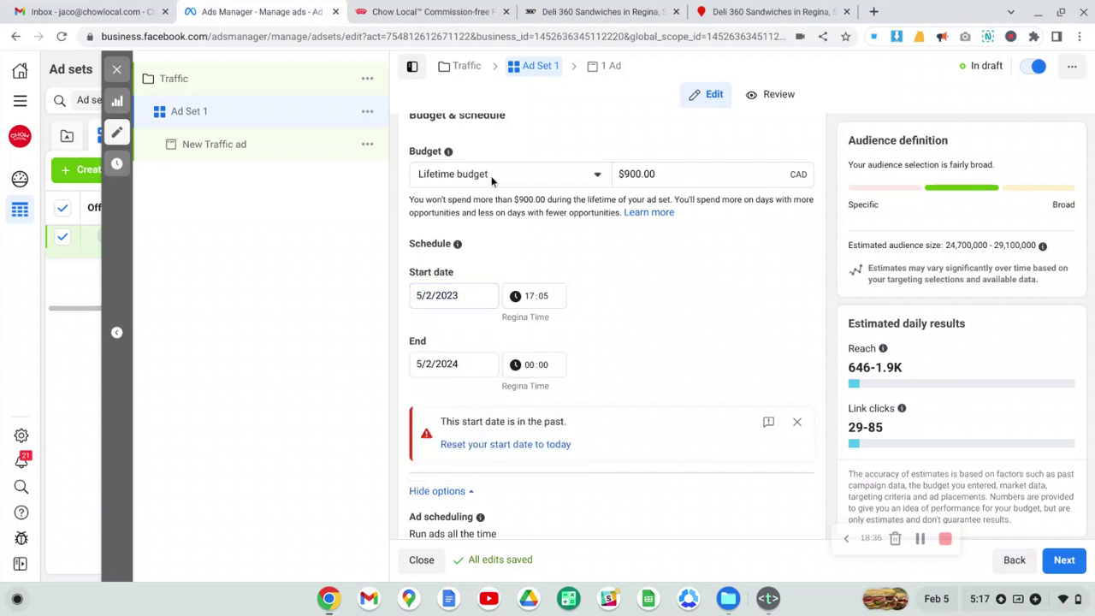
# Edit the ad scheduling setting so that the ads run on a schedule.
pyautogui.scroll(-3, 609, 210)
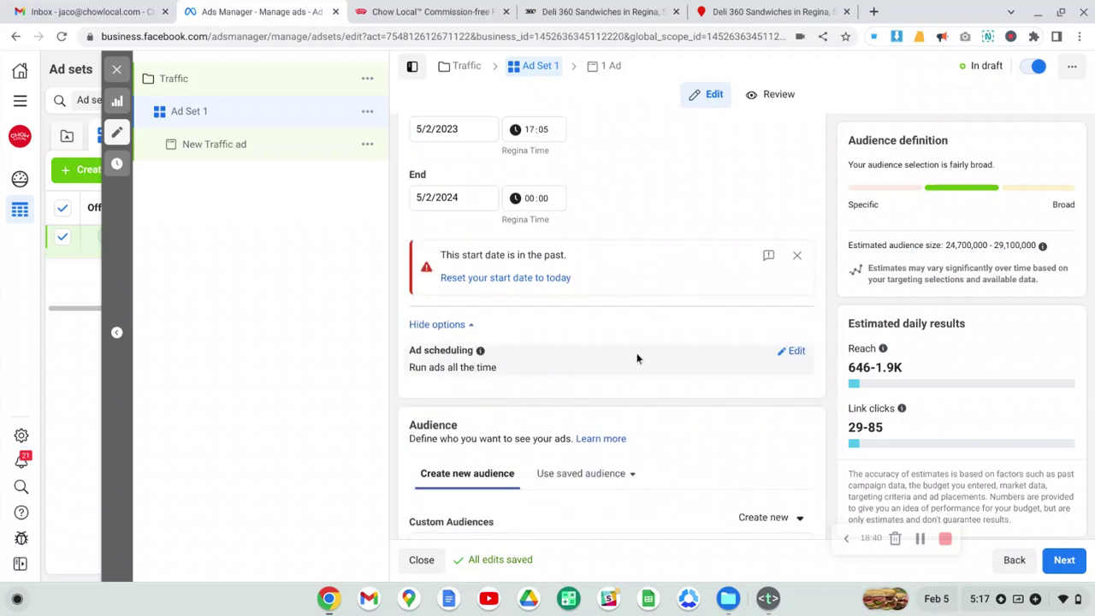
pyautogui.click(796, 354)
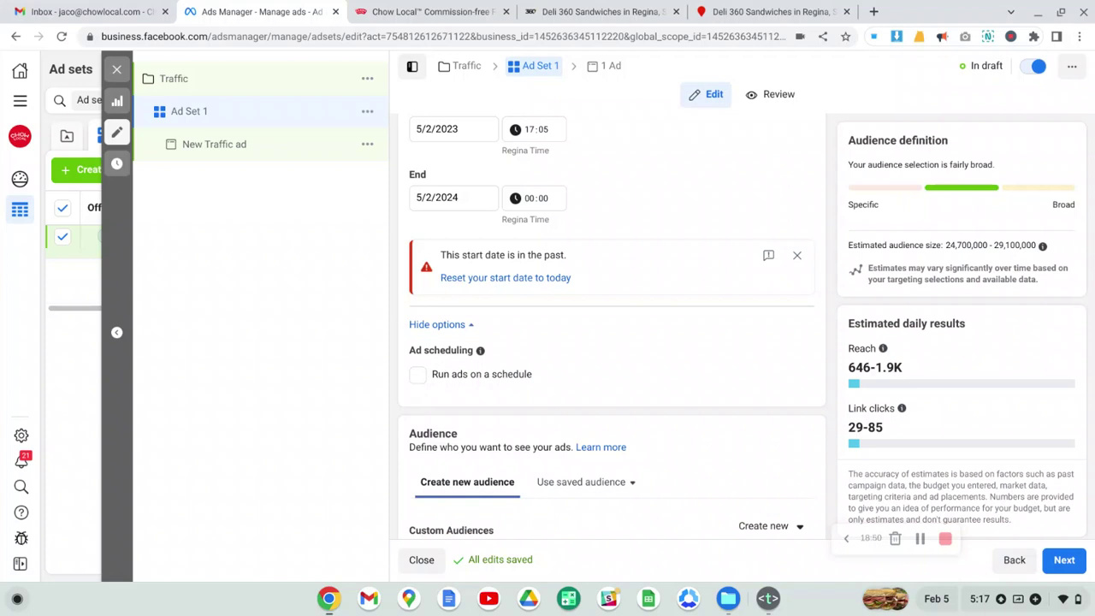
pyautogui.click(418, 374)
pyautogui.scroll(-2, 417, 376)
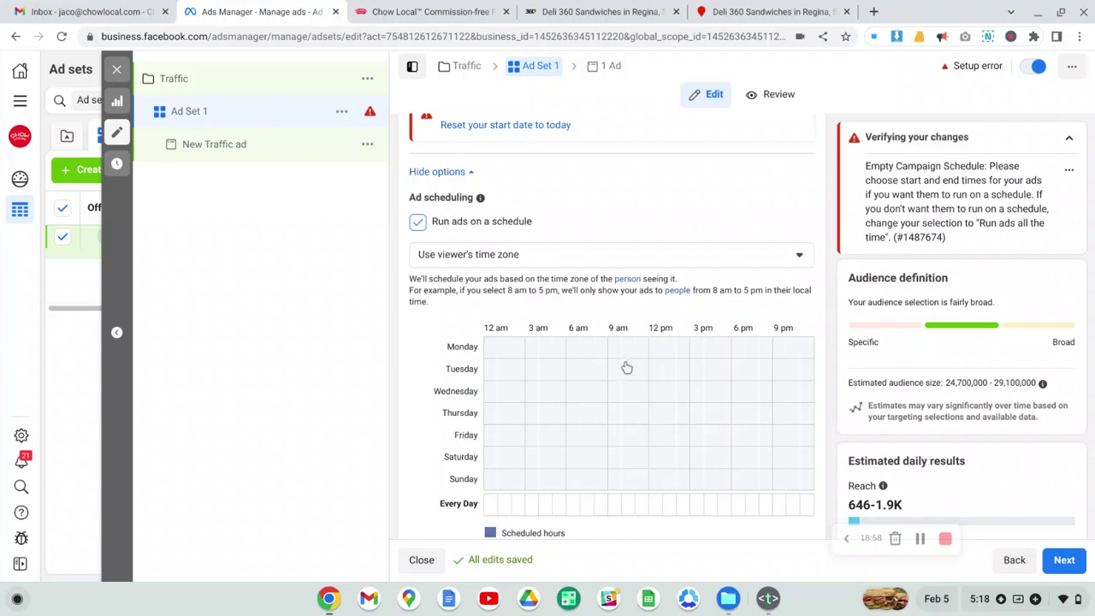
# Schedule the ads to run every day from 11 am to 3 pm and from 4 pm to 10 pm.
pyautogui.click(641, 506)
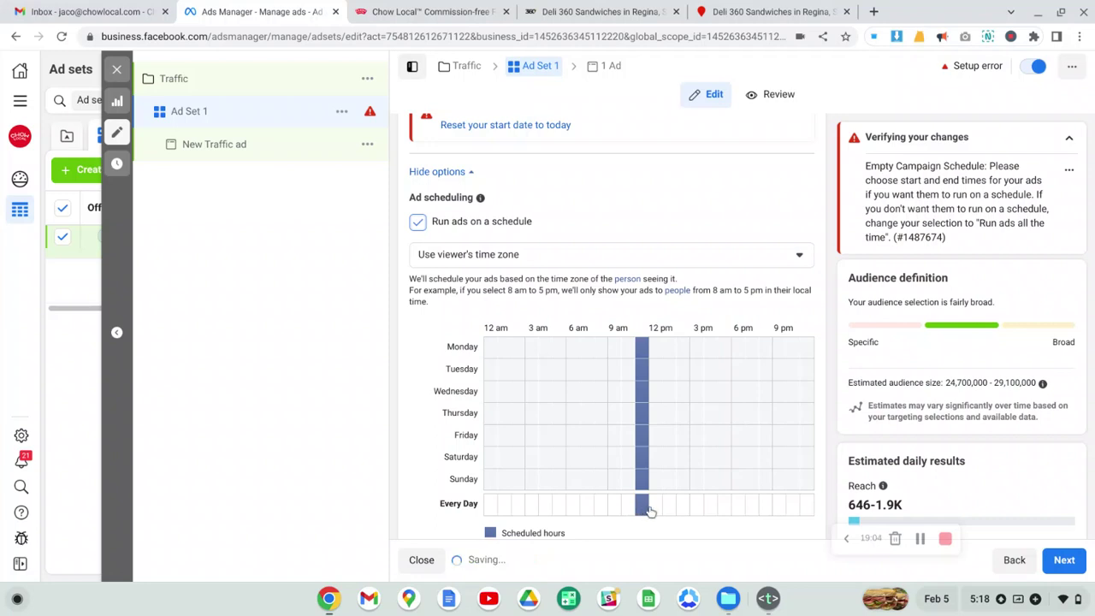
pyautogui.click(654, 512)
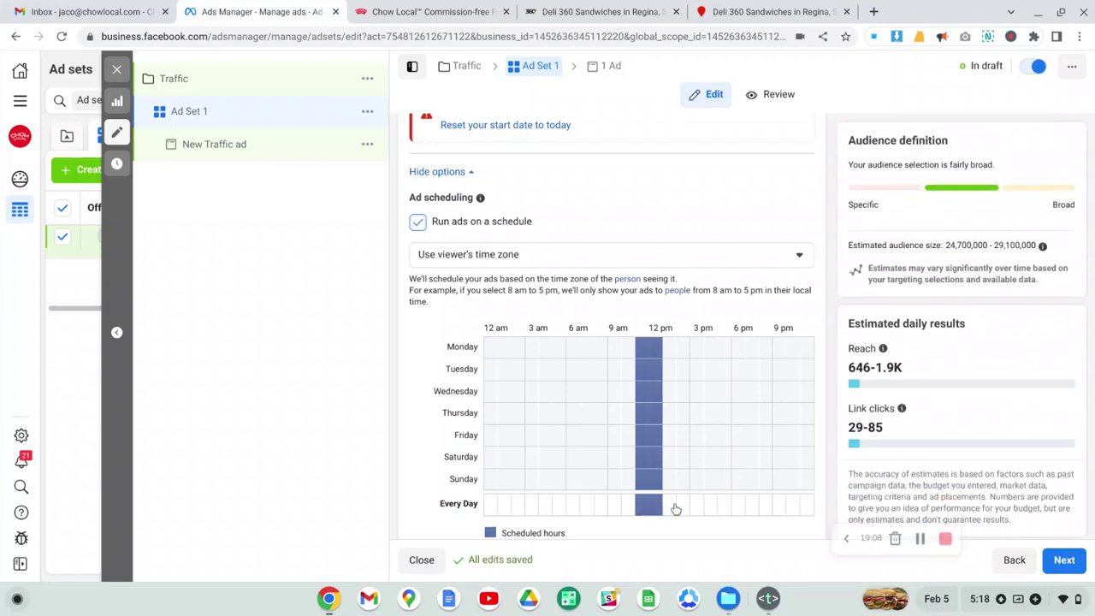
pyautogui.click(674, 507)
pyautogui.click(682, 507)
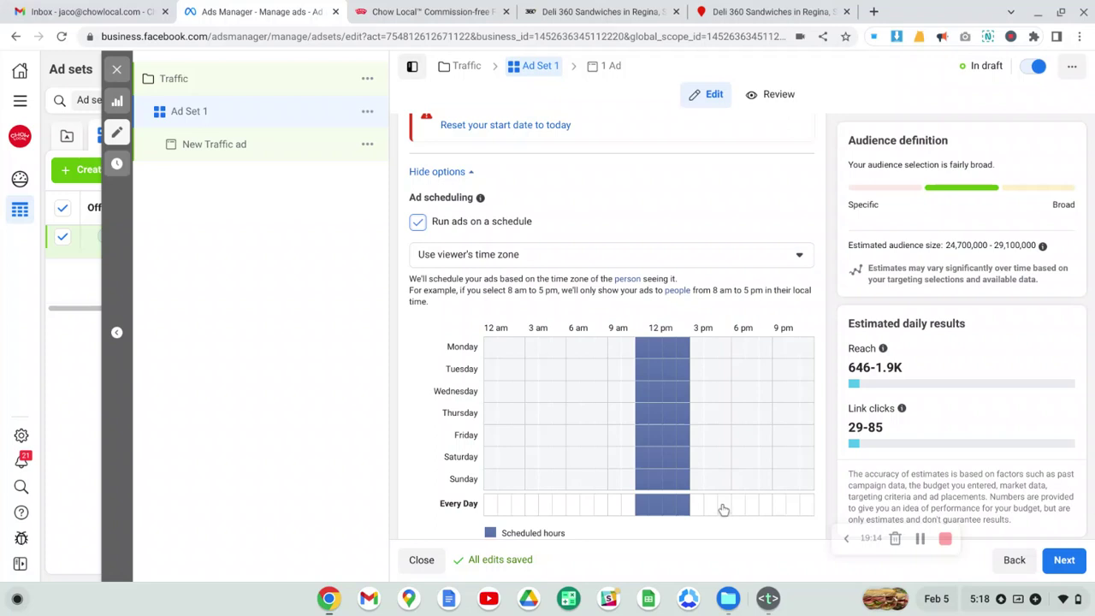
pyautogui.click(710, 506)
pyautogui.click(724, 503)
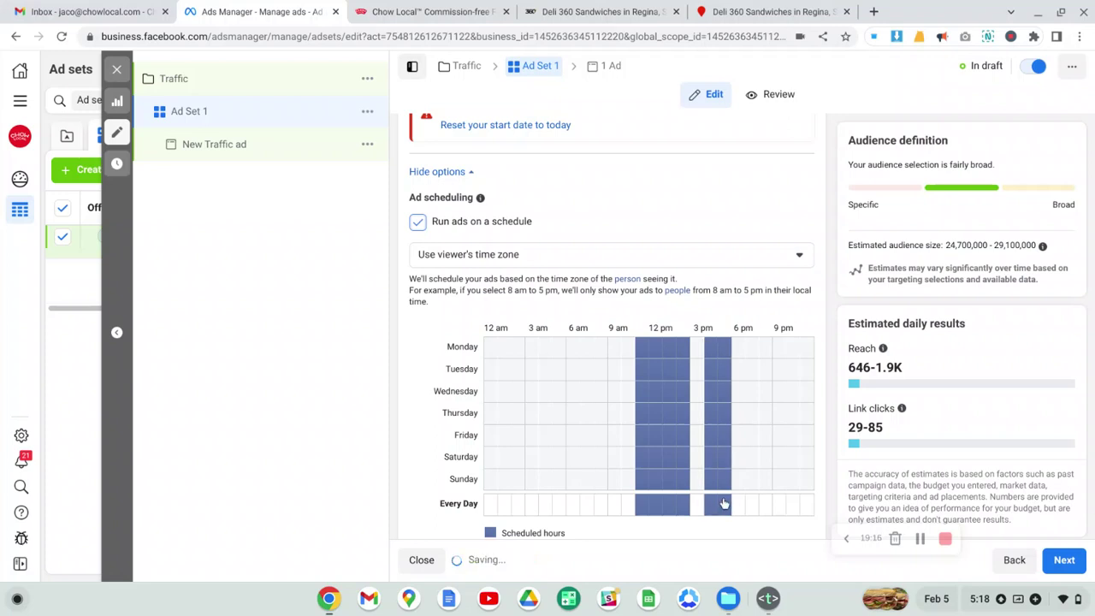
pyautogui.click(736, 501)
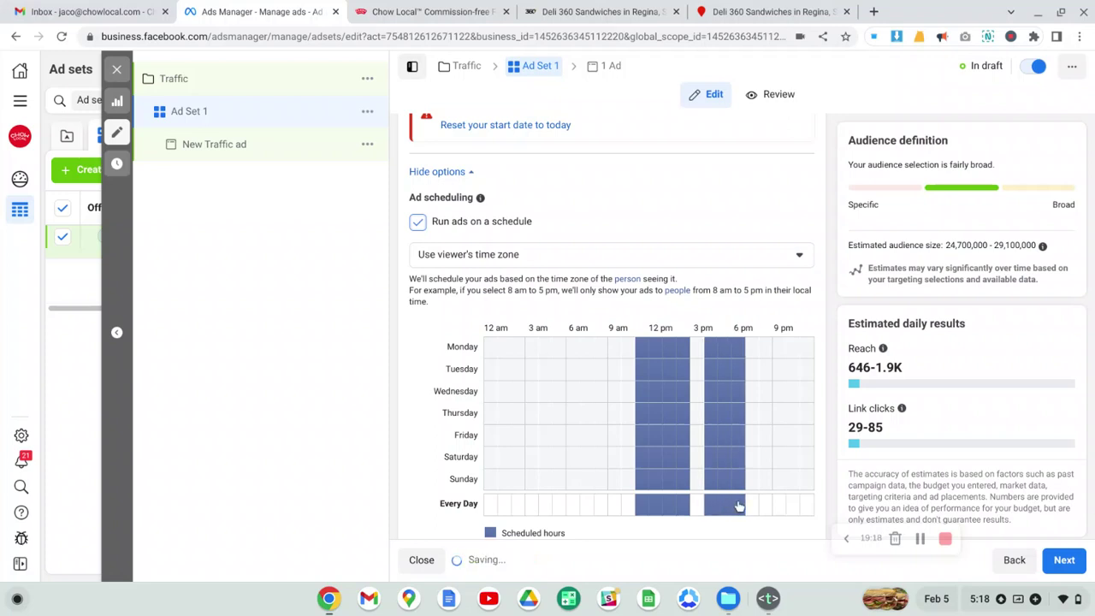
pyautogui.click(752, 507)
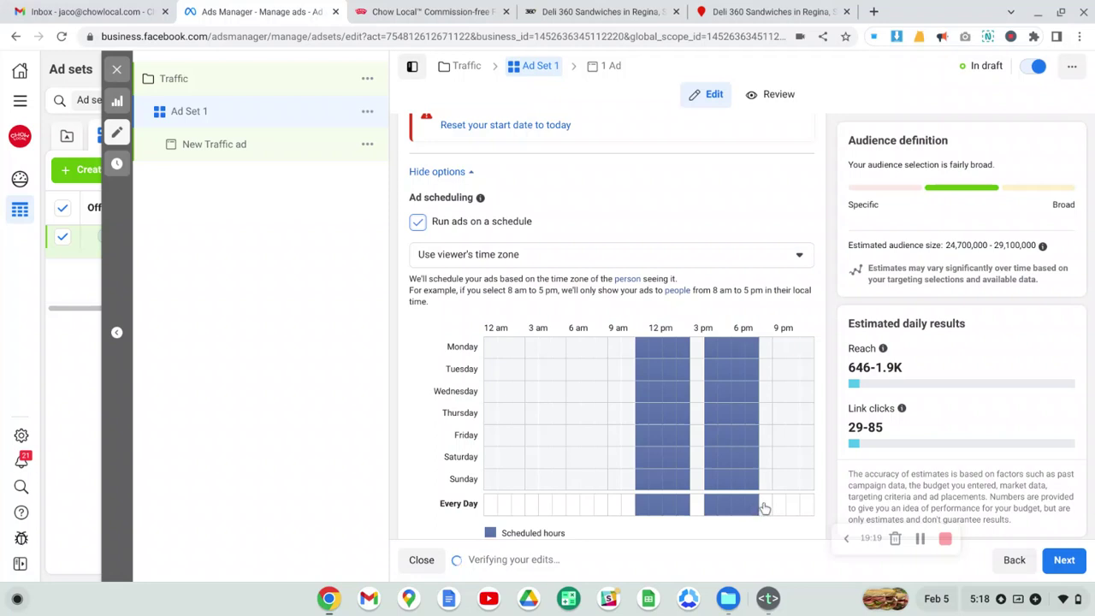
pyautogui.click(768, 507)
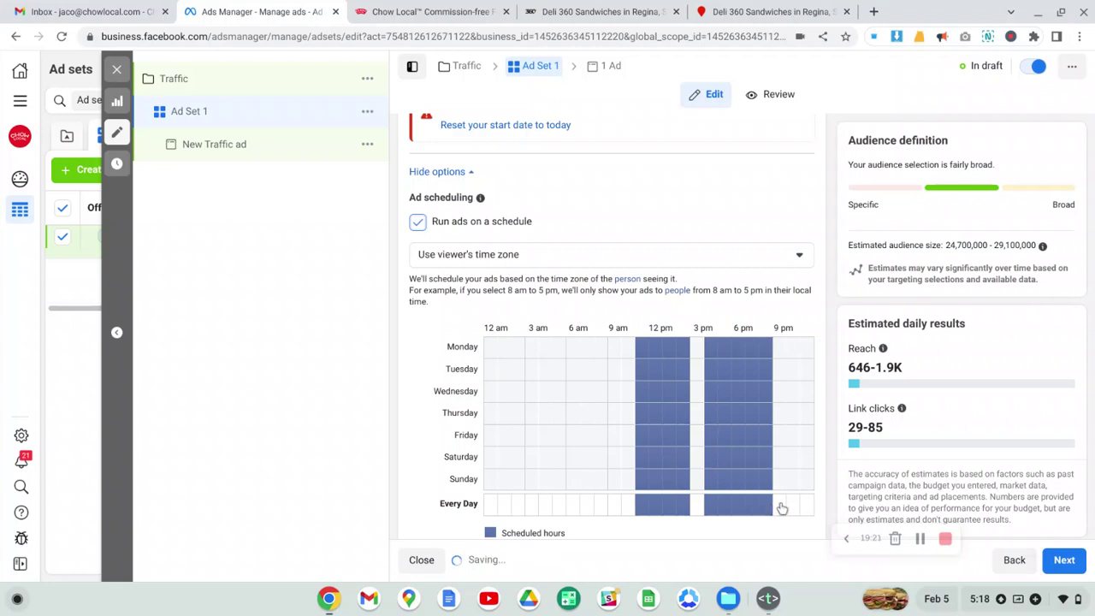
pyautogui.click(780, 506)
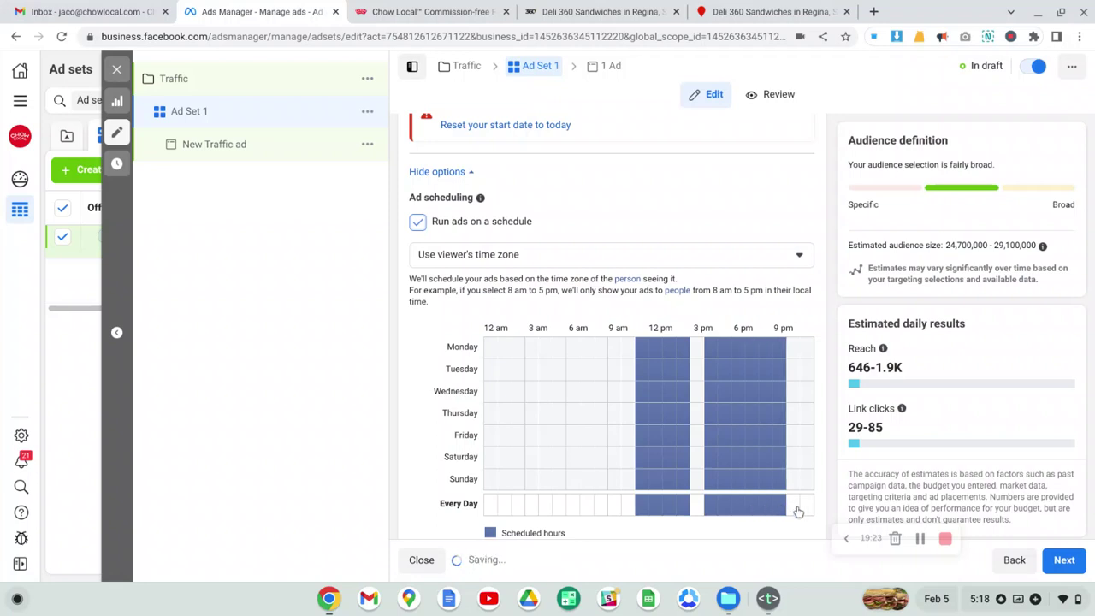
# Remove all of Monday's scheduled hours from the ad schedule.
pyautogui.click(642, 350)
pyautogui.click(655, 351)
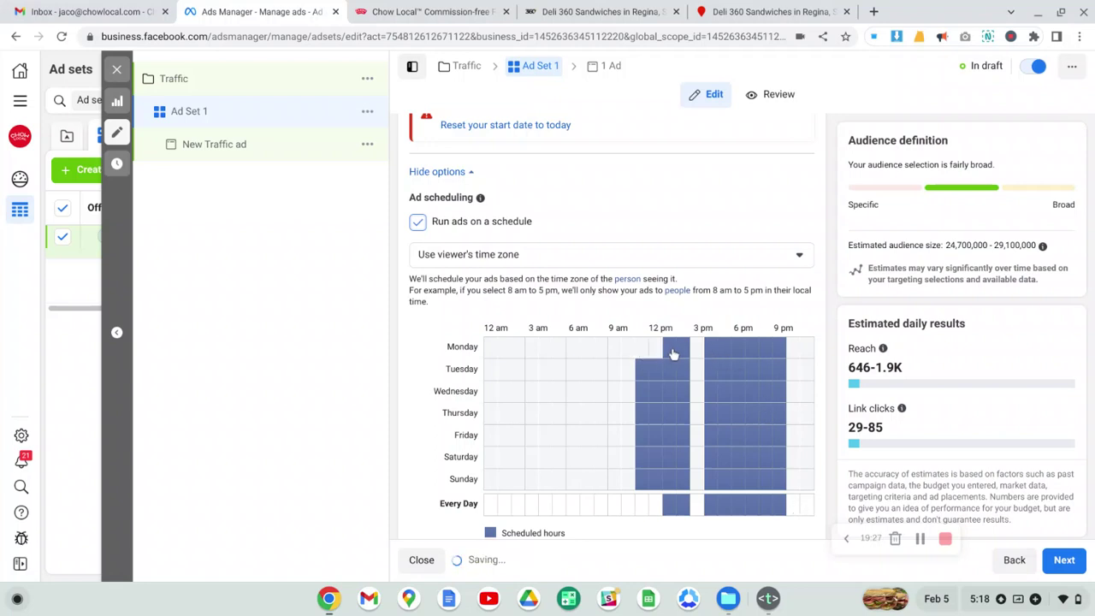
pyautogui.click(669, 350)
pyautogui.click(682, 351)
pyautogui.click(720, 351)
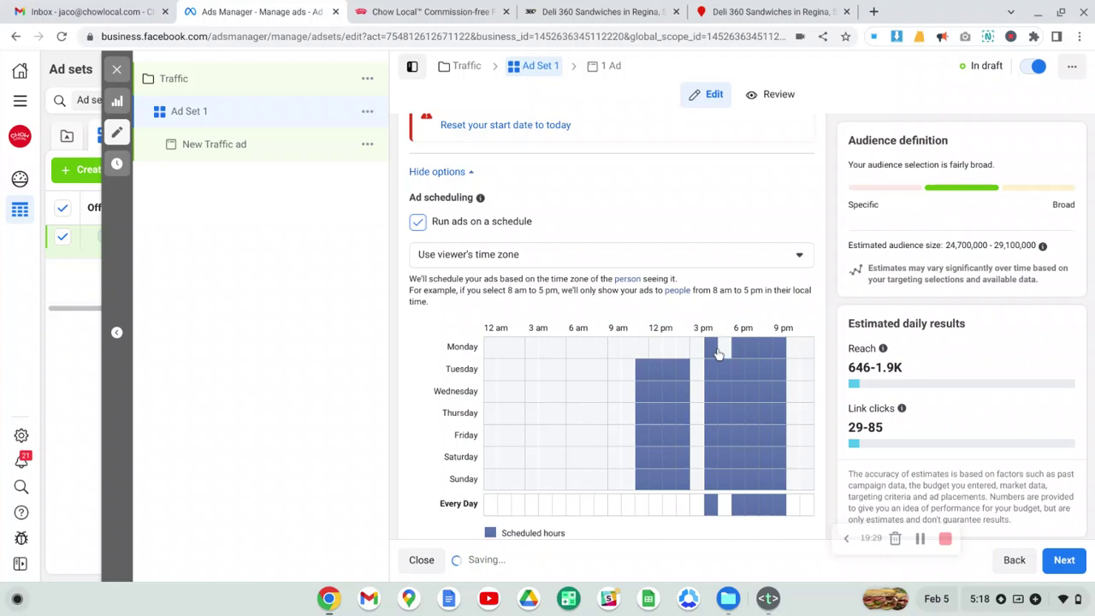
pyautogui.click(719, 352)
pyautogui.click(711, 350)
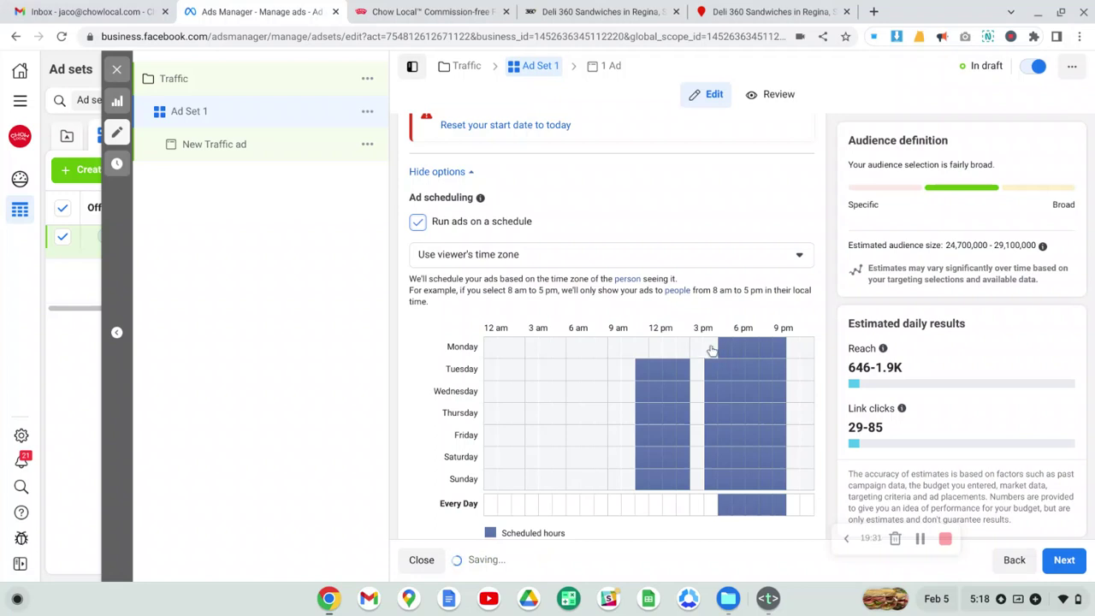
pyautogui.click(724, 351)
pyautogui.click(738, 351)
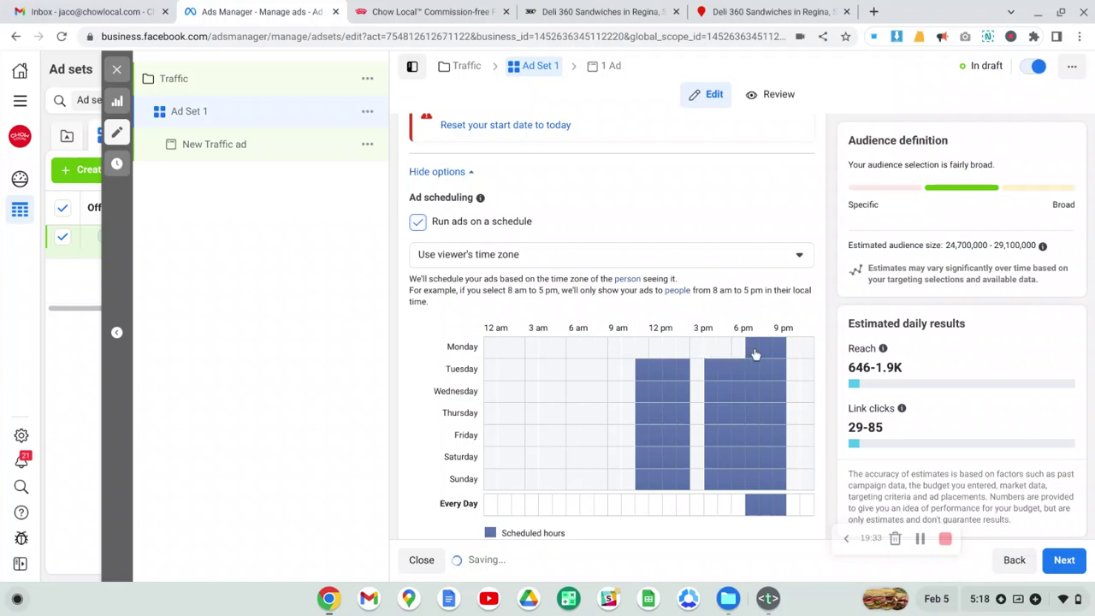
pyautogui.click(752, 353)
pyautogui.click(766, 352)
pyautogui.click(776, 352)
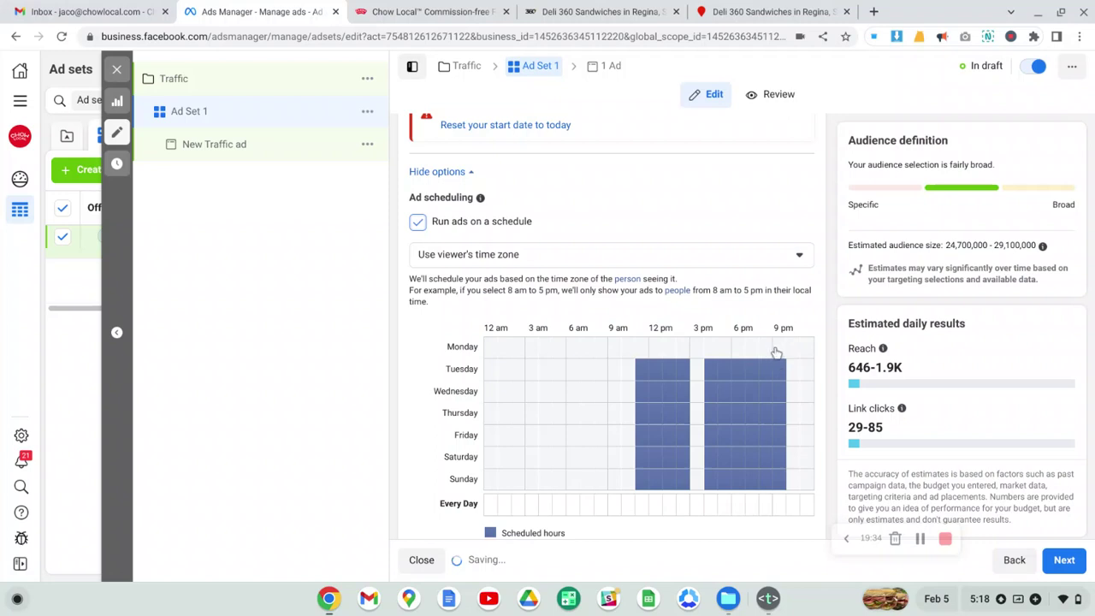
# Limit Tuesday's scheduled hours to 6 pm to 9 pm and remove the 11 am hour from Wednesday and Thursday.
pyautogui.click(643, 376)
pyautogui.click(655, 378)
pyautogui.click(683, 373)
pyautogui.click(708, 373)
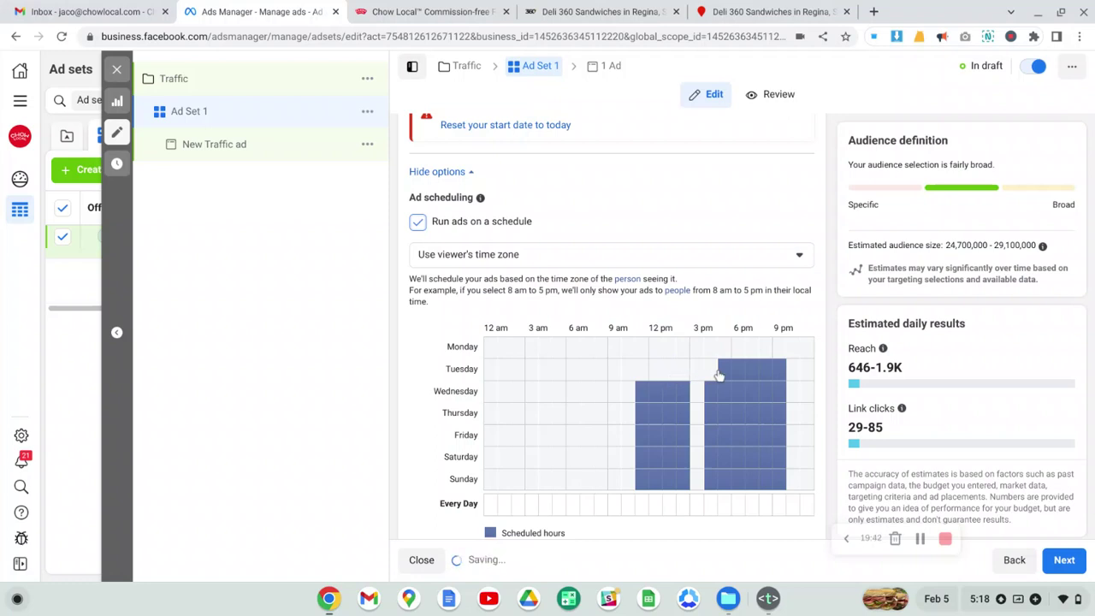
pyautogui.click(721, 372)
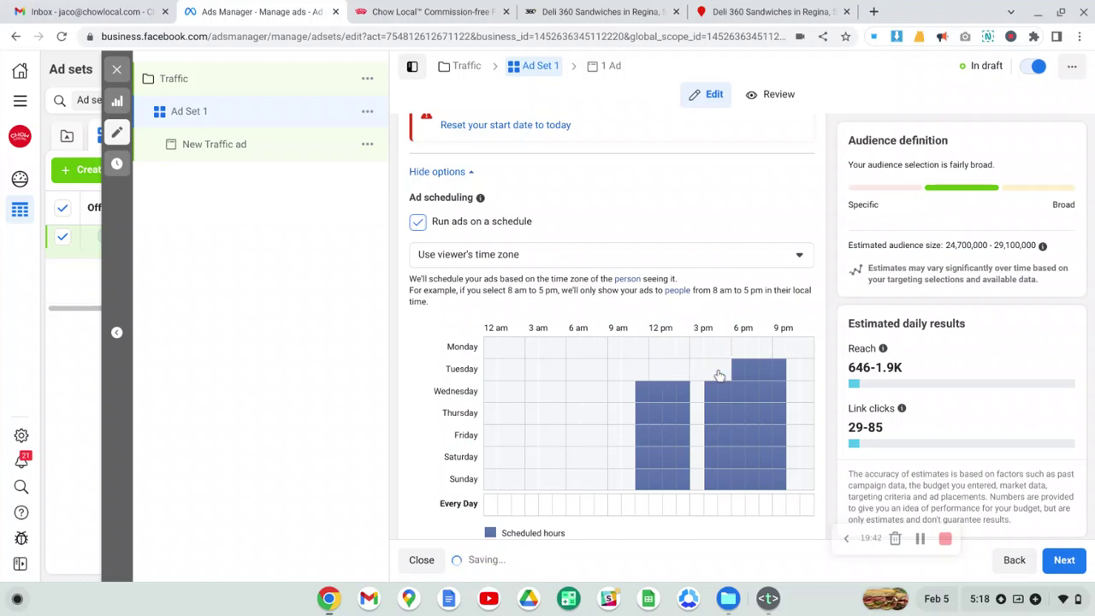
pyautogui.click(780, 377)
pyautogui.click(646, 396)
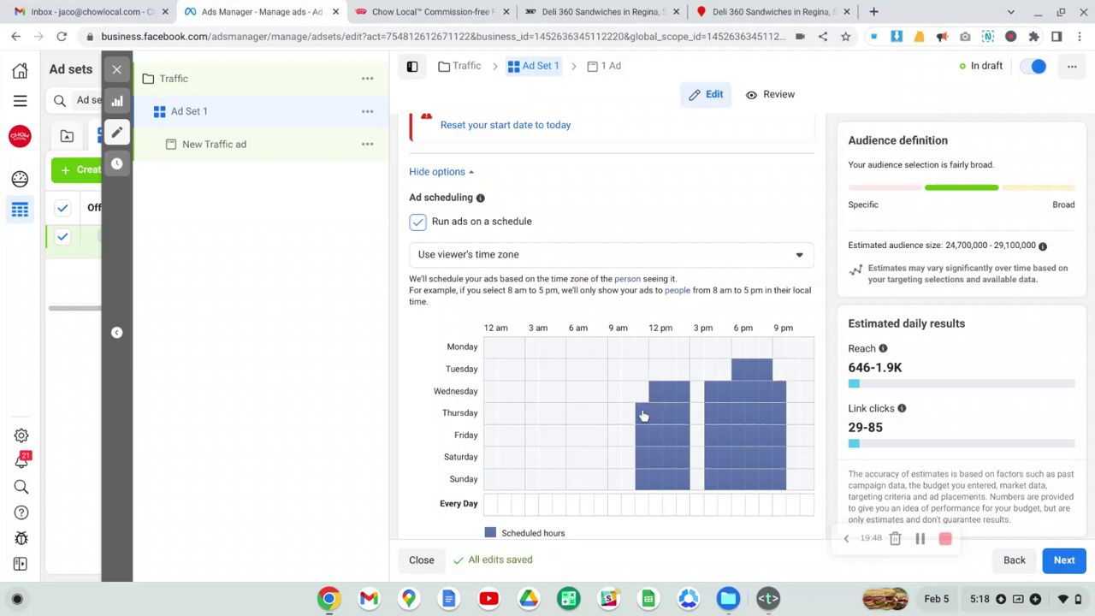
pyautogui.click(643, 414)
# Review the ad set's budget, dates and hourly ad schedule, and the audience settings below them.
pyautogui.scroll(-2, 762, 367)
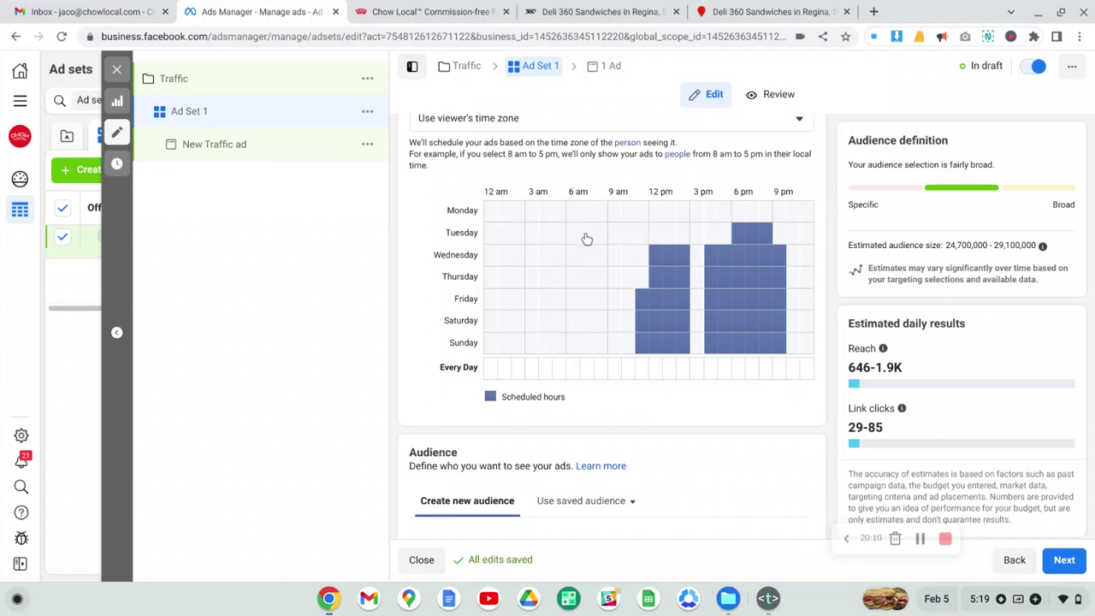
pyautogui.scroll(4, 587, 239)
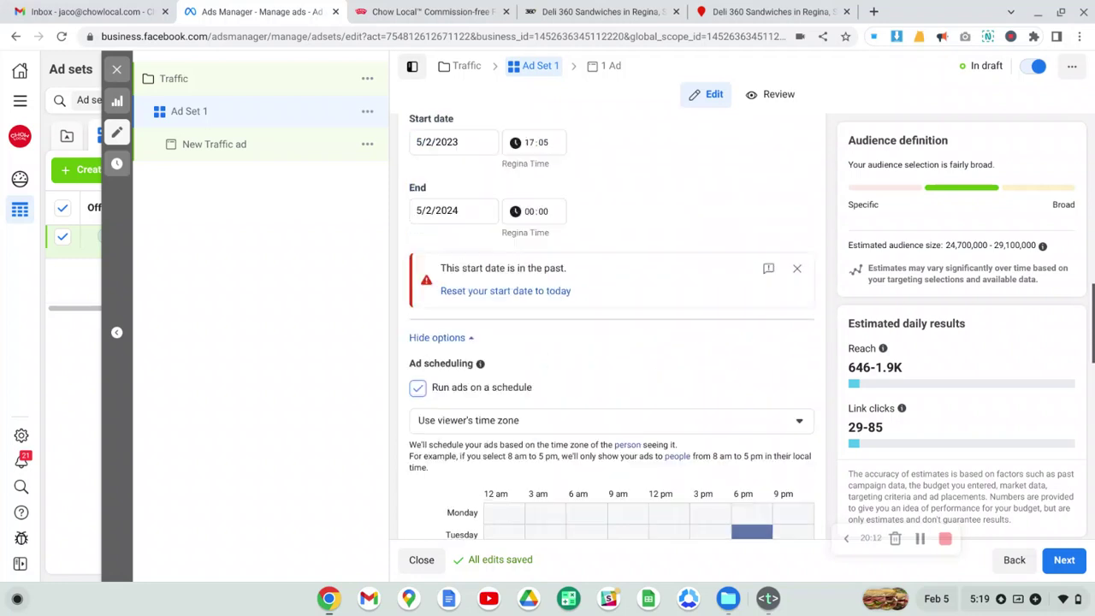
pyautogui.scroll(2, 716, 195)
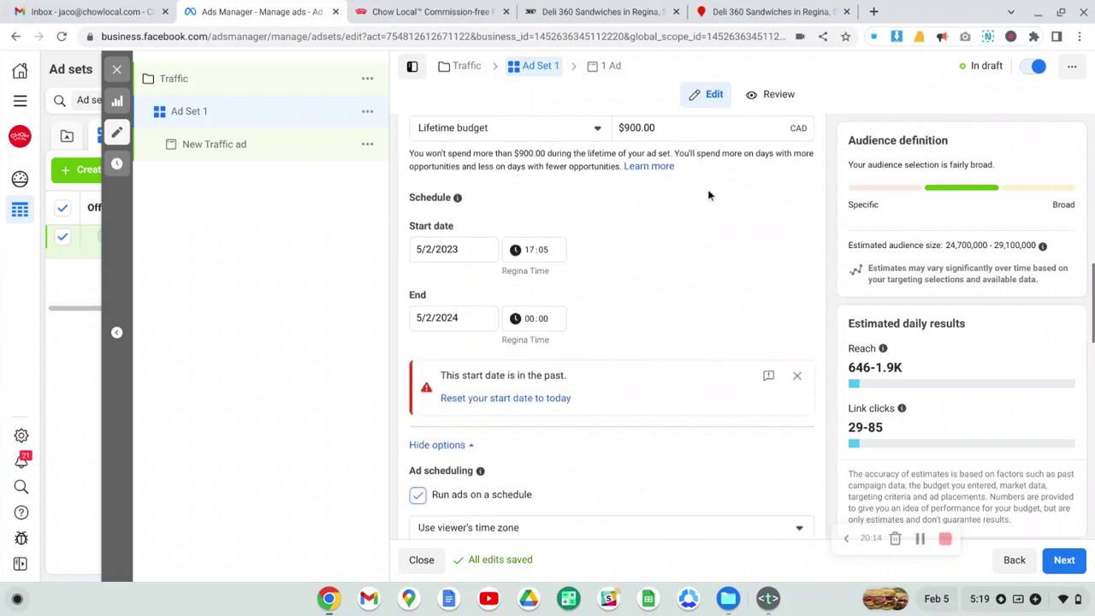
pyautogui.scroll(-6, 667, 231)
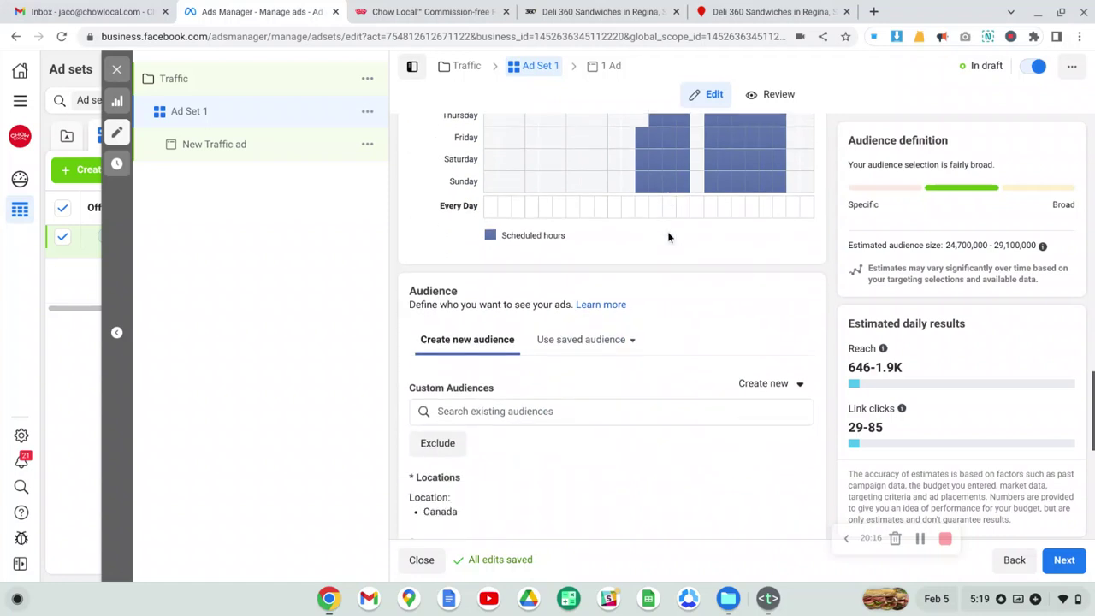
pyautogui.scroll(2, 667, 231)
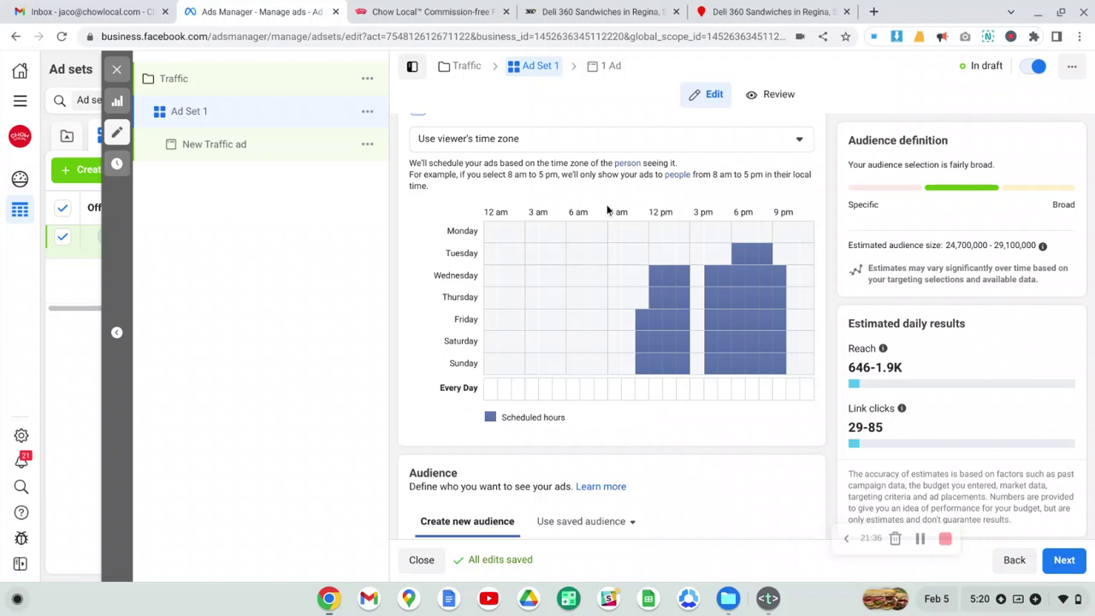
pyautogui.scroll(-3, 607, 209)
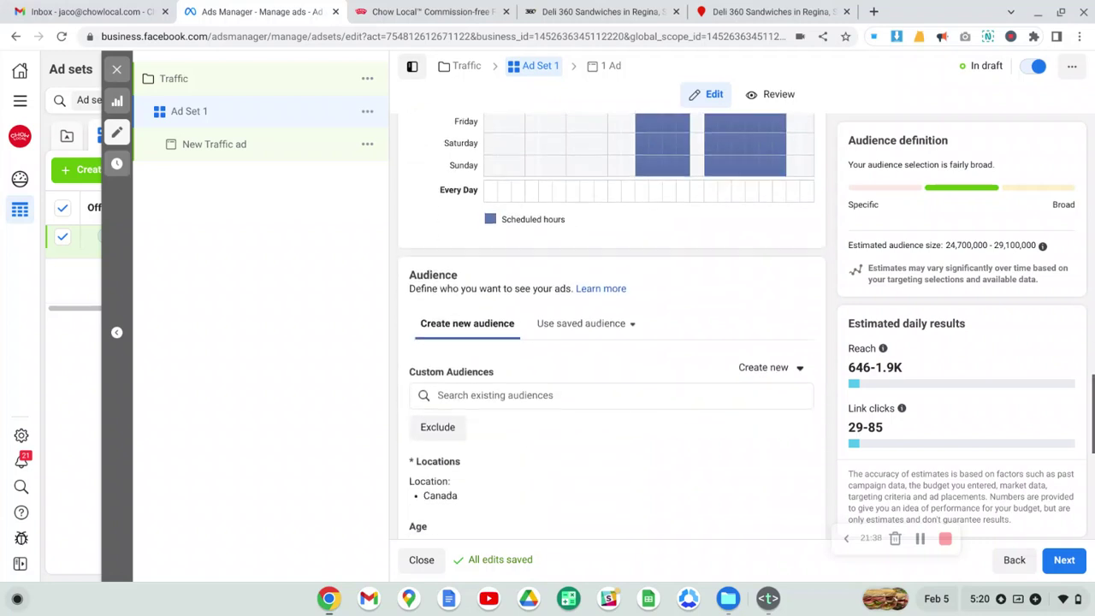
pyautogui.scroll(-2, 612, 325)
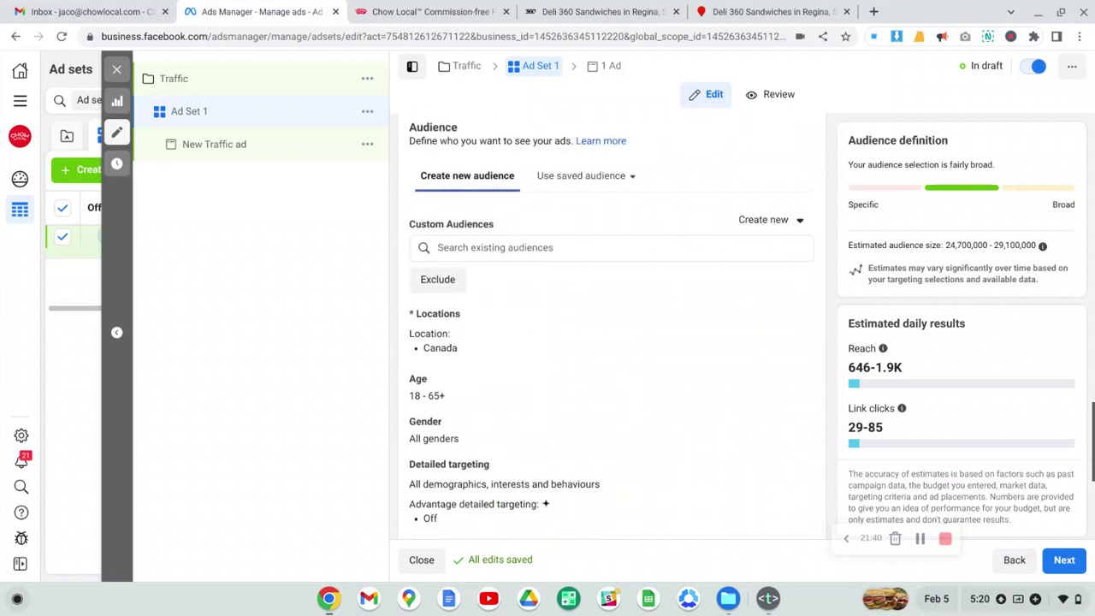
pyautogui.scroll(-1, 530, 281)
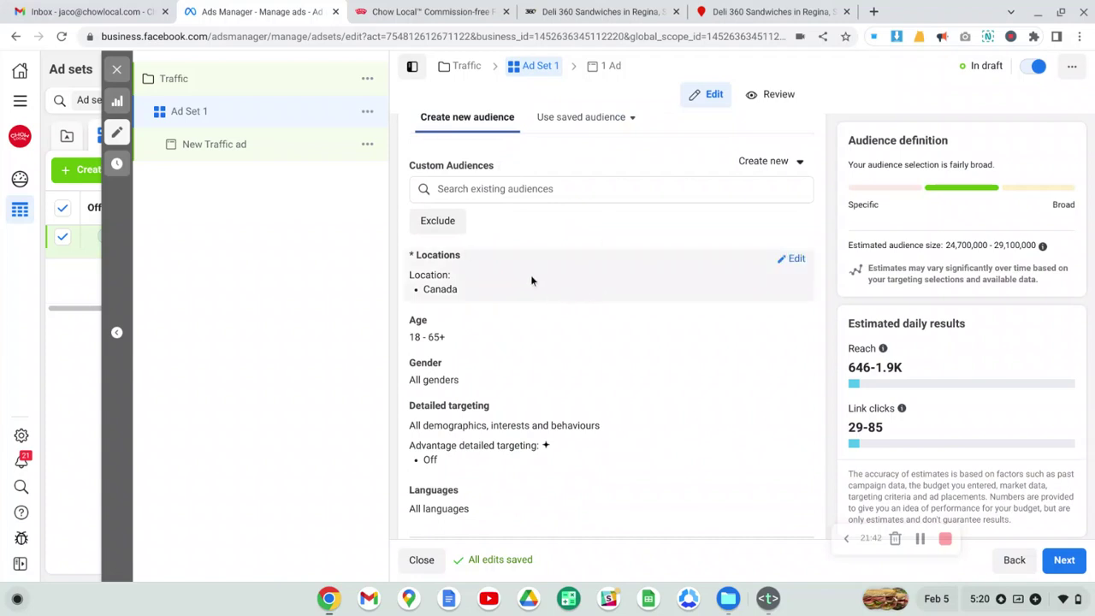
# Open the audience locations for editing and check the location-type choices, keeping people living in or recently in this location.
pyautogui.scroll(2, 531, 280)
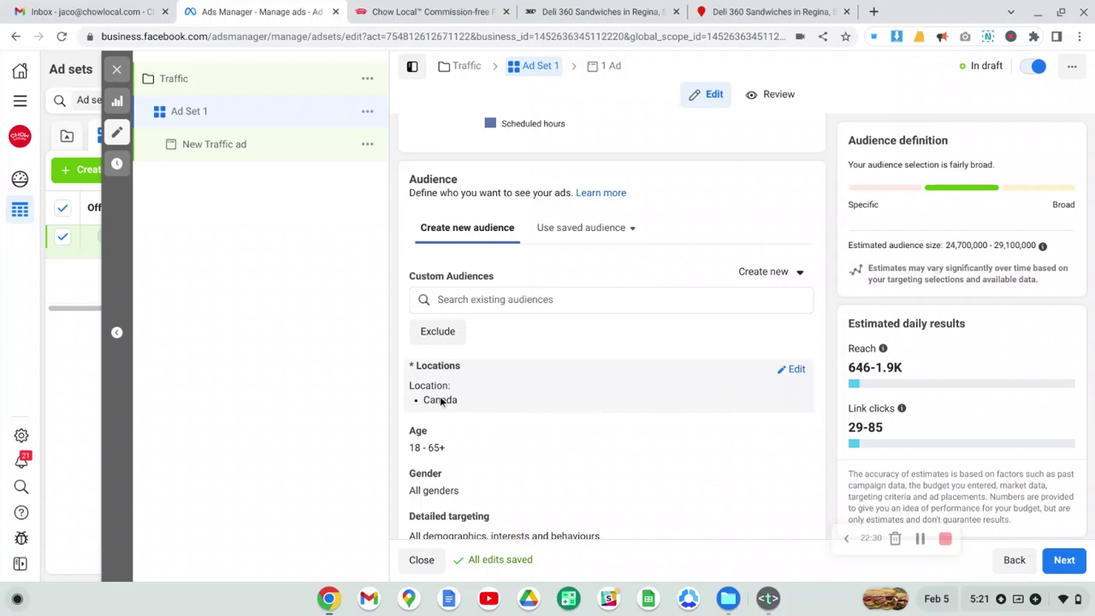
pyautogui.click(796, 370)
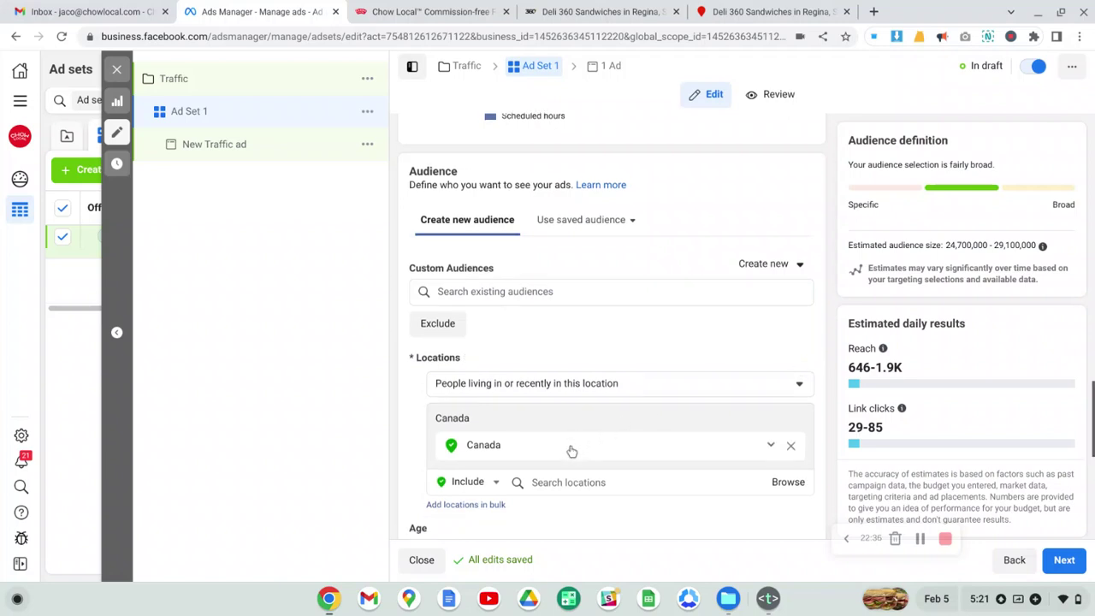
pyautogui.scroll(-1, 570, 449)
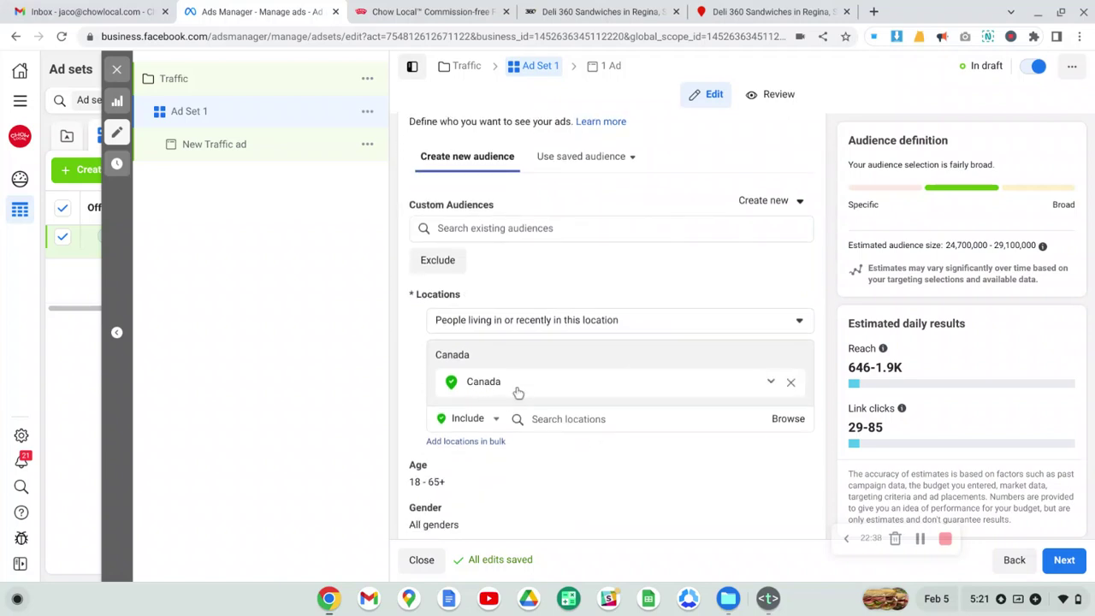
pyautogui.click(493, 319)
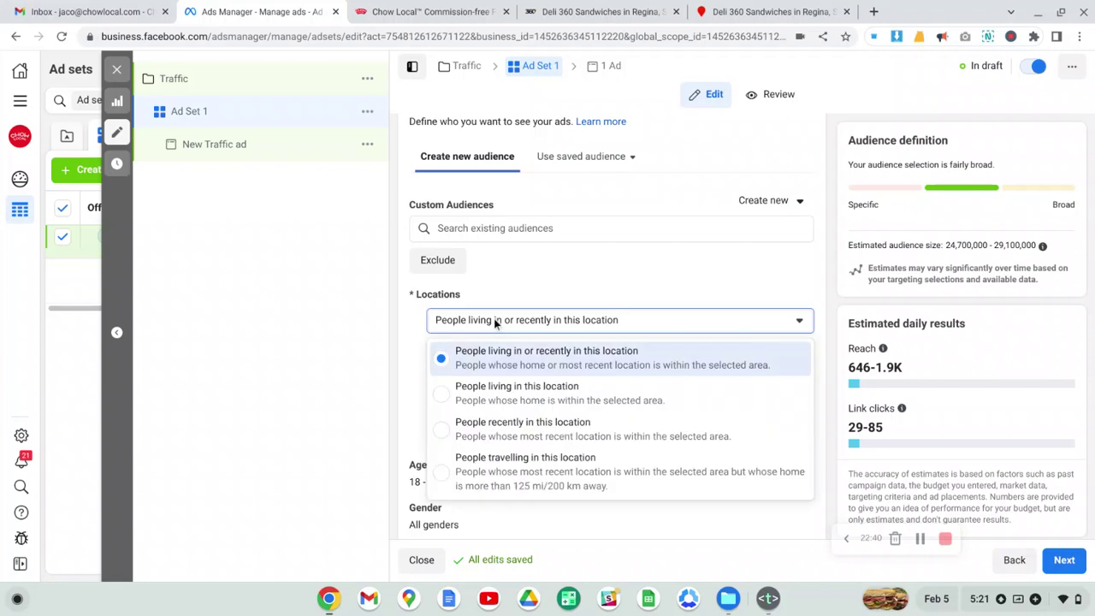
pyautogui.click(532, 288)
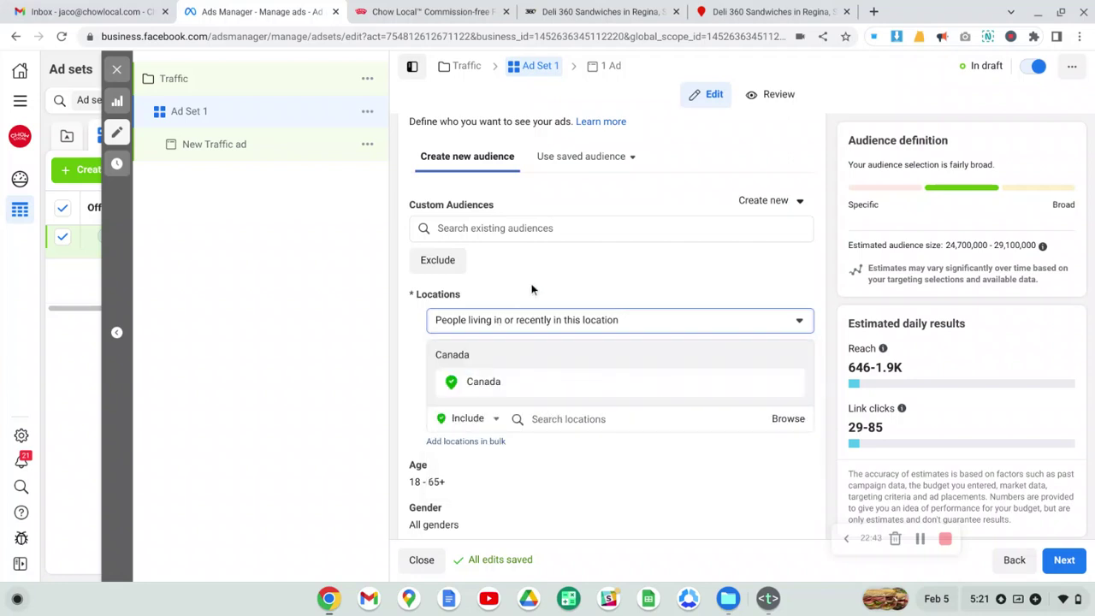
# Search for "regina, sask" and include the city of Regina, Saskatchewan, Canada as the audience location.
pyautogui.click(552, 419)
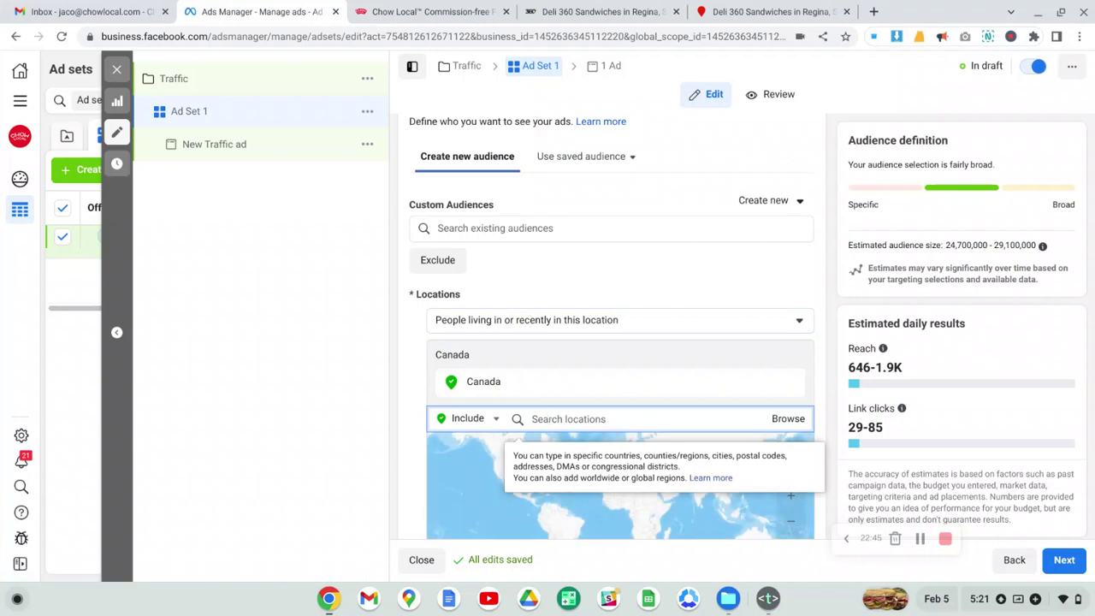
pyautogui.write('regina, ')
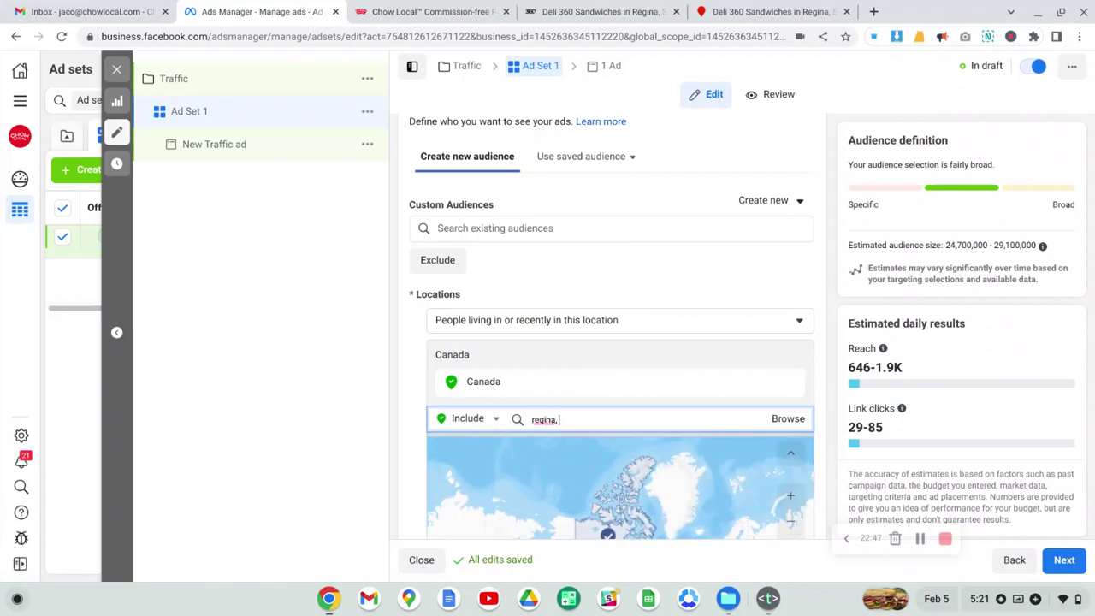
pyautogui.write('sask')
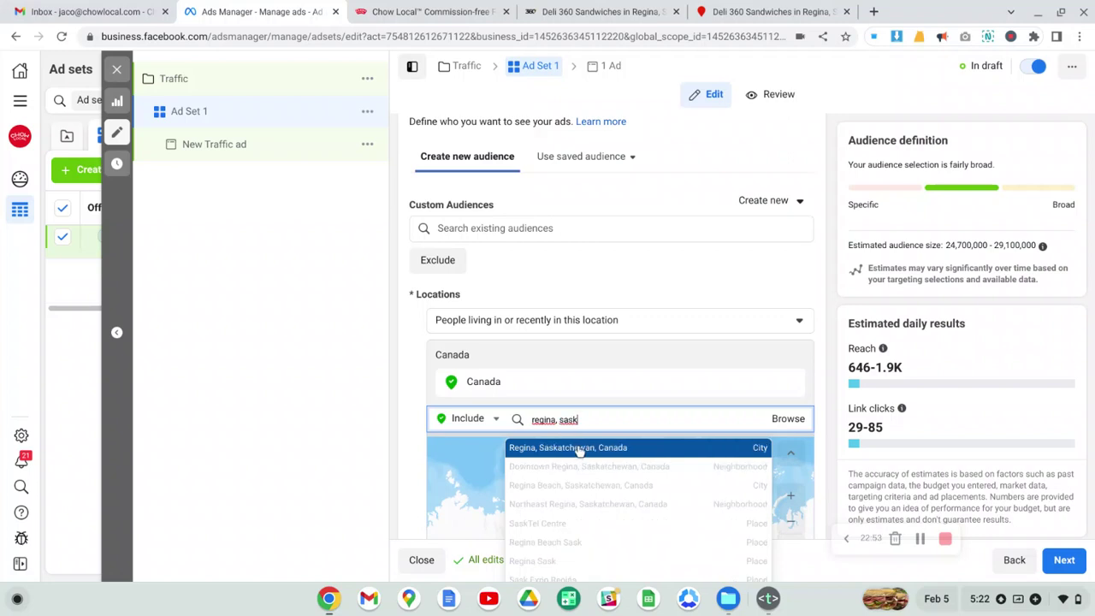
pyautogui.click(579, 448)
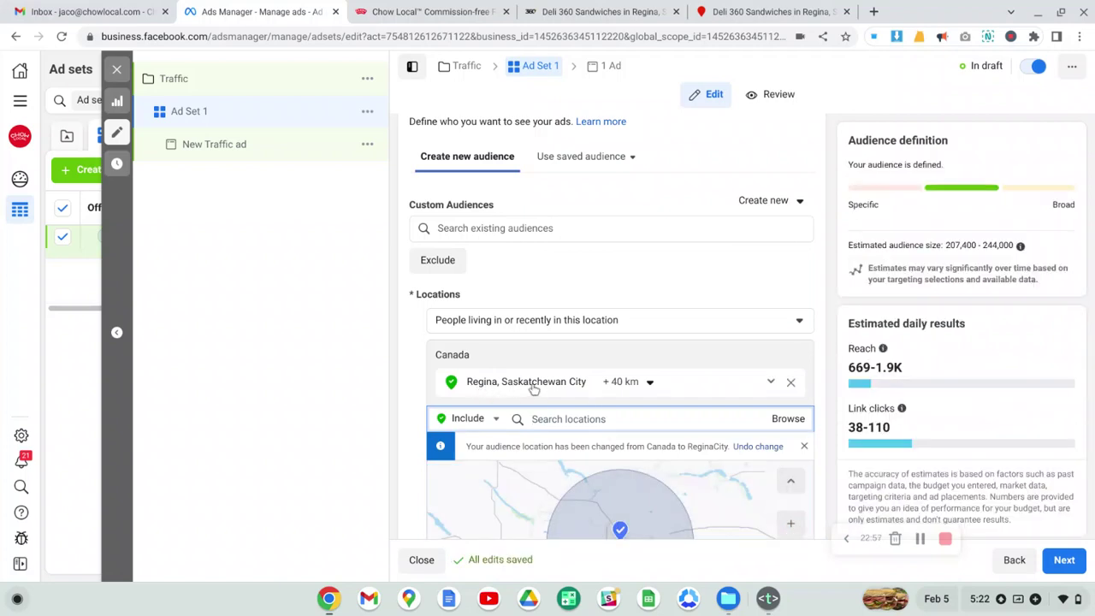
# Check the area covered around Regina on the map and reduce the city's targeting radius to 17 km.
pyautogui.scroll(-2, 532, 387)
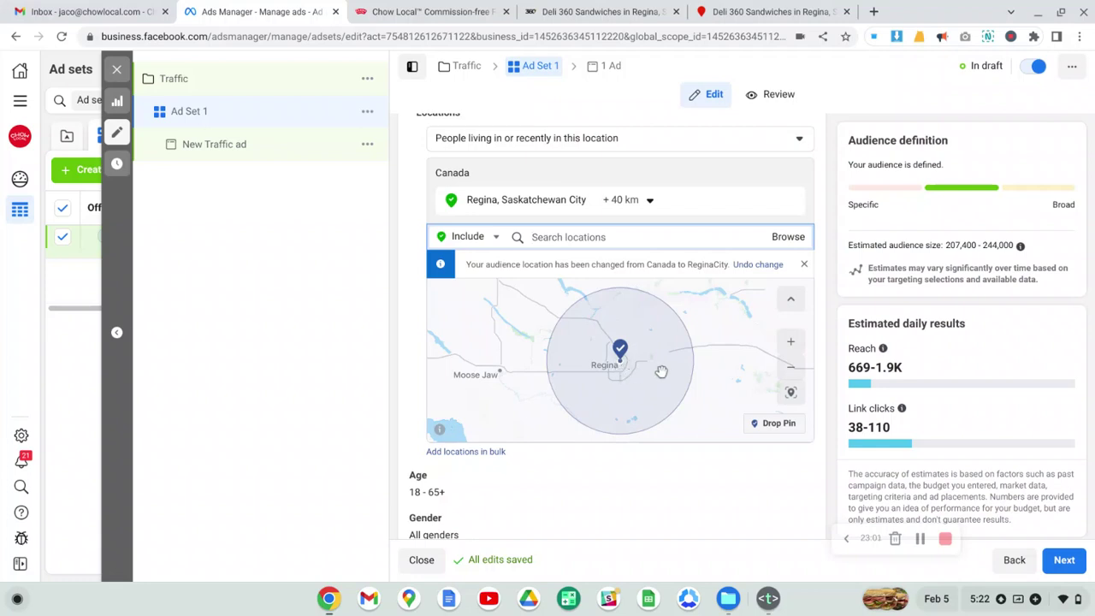
pyautogui.click(790, 341)
pyautogui.click(790, 342)
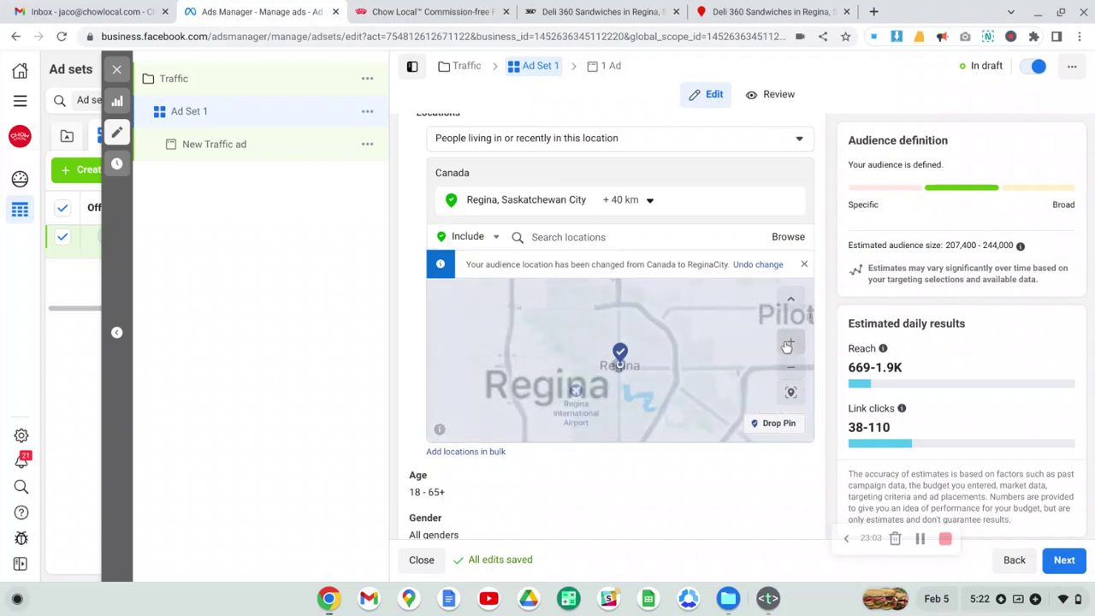
pyautogui.click(789, 366)
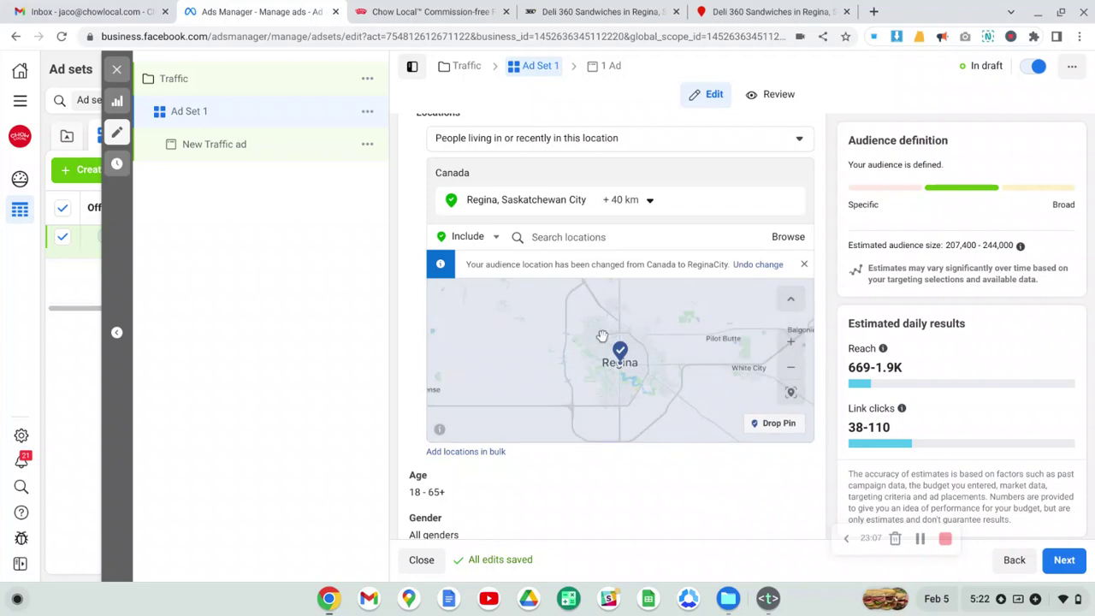
pyautogui.click(788, 368)
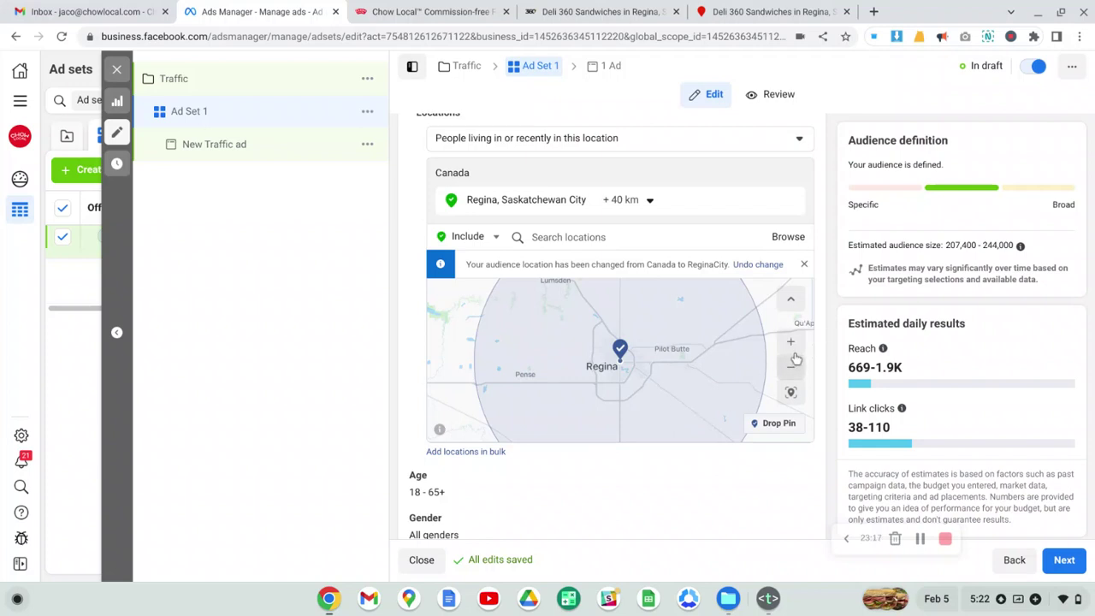
pyautogui.scroll(-2, 794, 350)
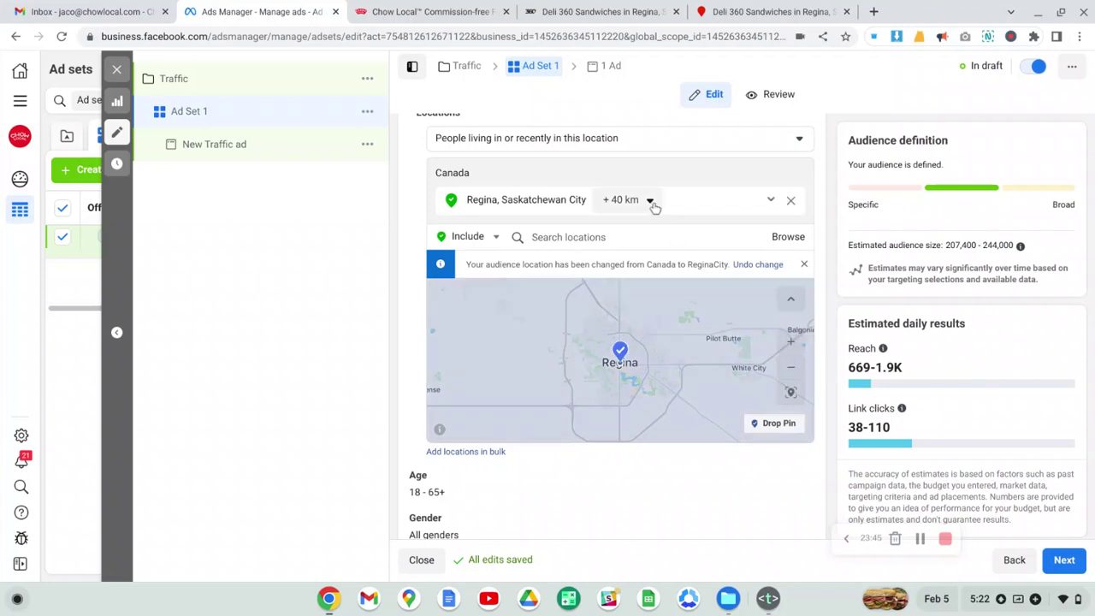
pyautogui.click(650, 202)
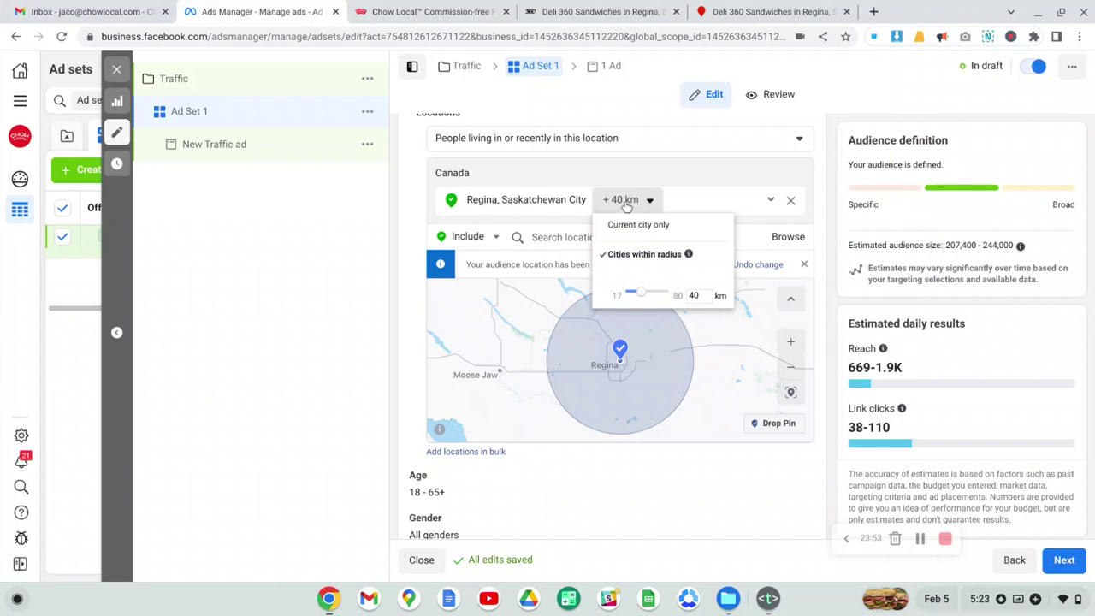
pyautogui.moveTo(643, 296); pyautogui.dragTo(541, 289)
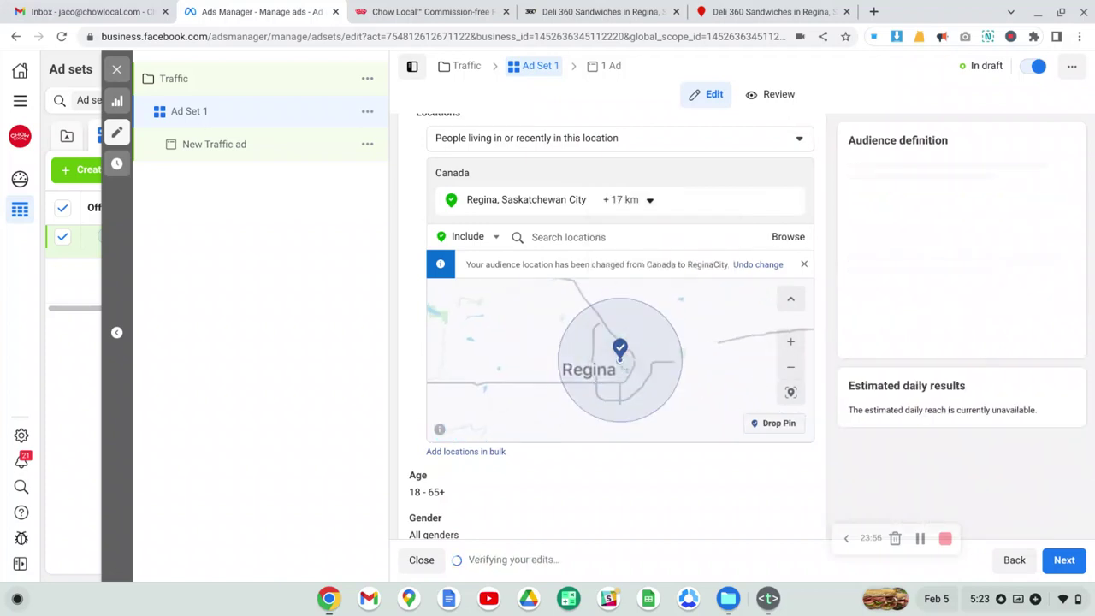
# Inspect the targeted area on the map and drop a location pin in central Regina, just east of Albert St.
pyautogui.click(791, 342)
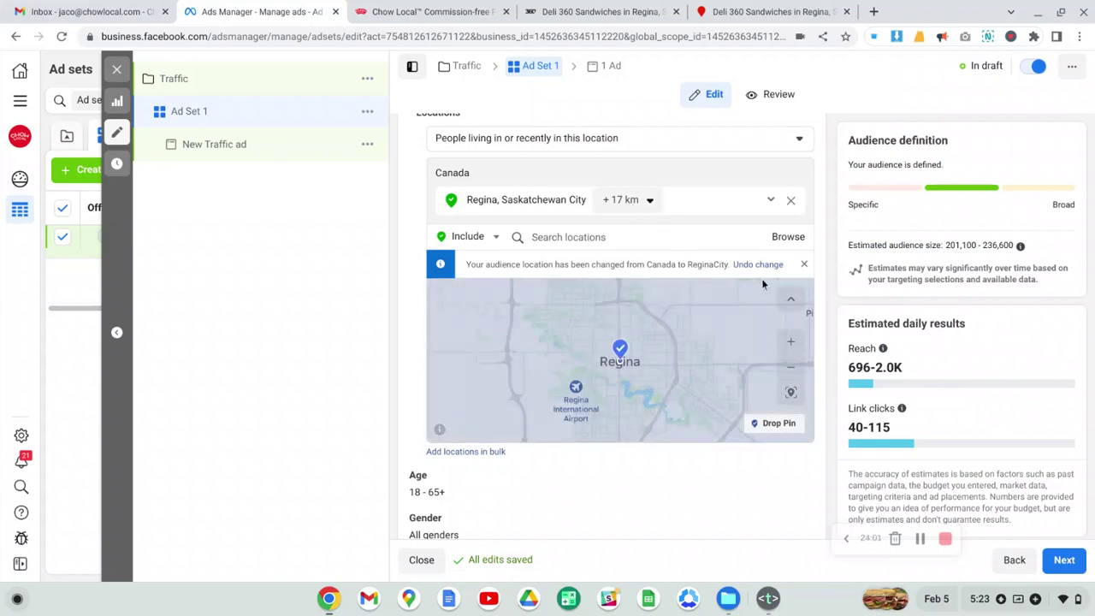
pyautogui.click(791, 367)
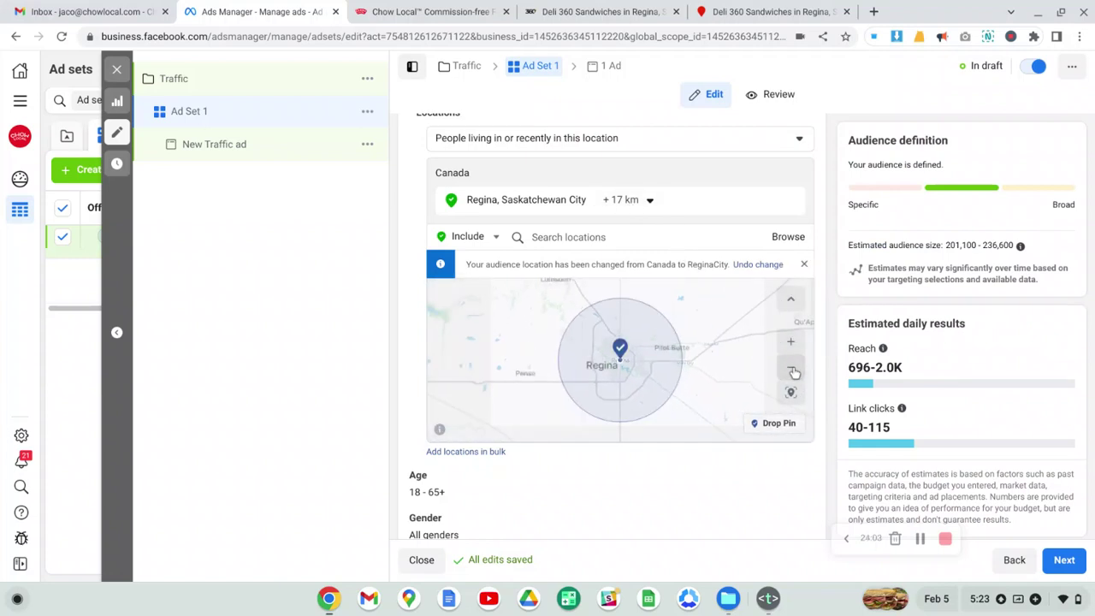
pyautogui.click(791, 343)
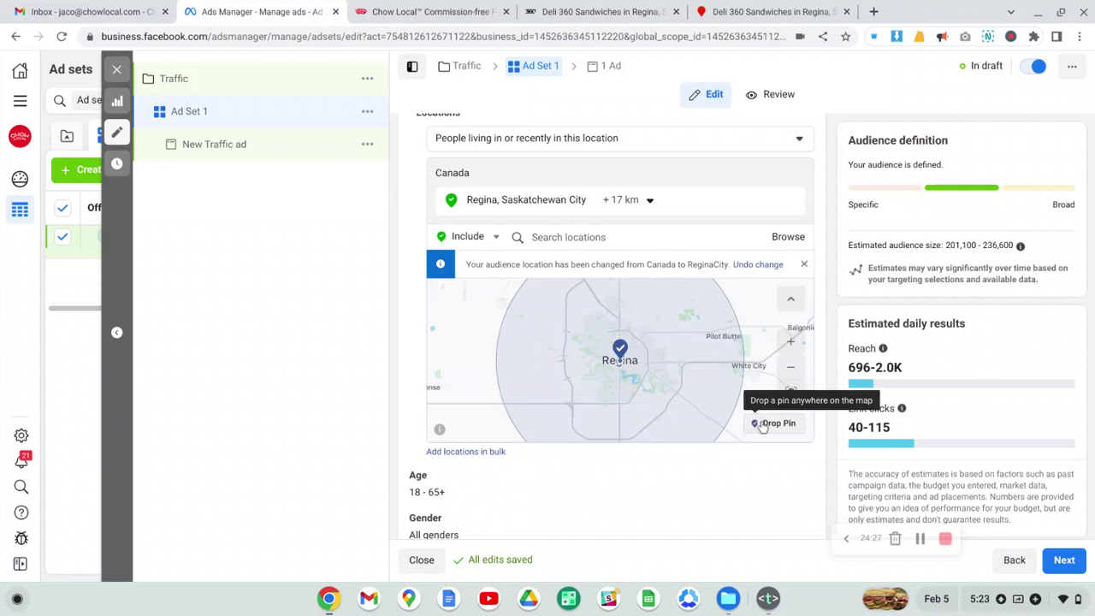
pyautogui.click(791, 343)
pyautogui.click(793, 343)
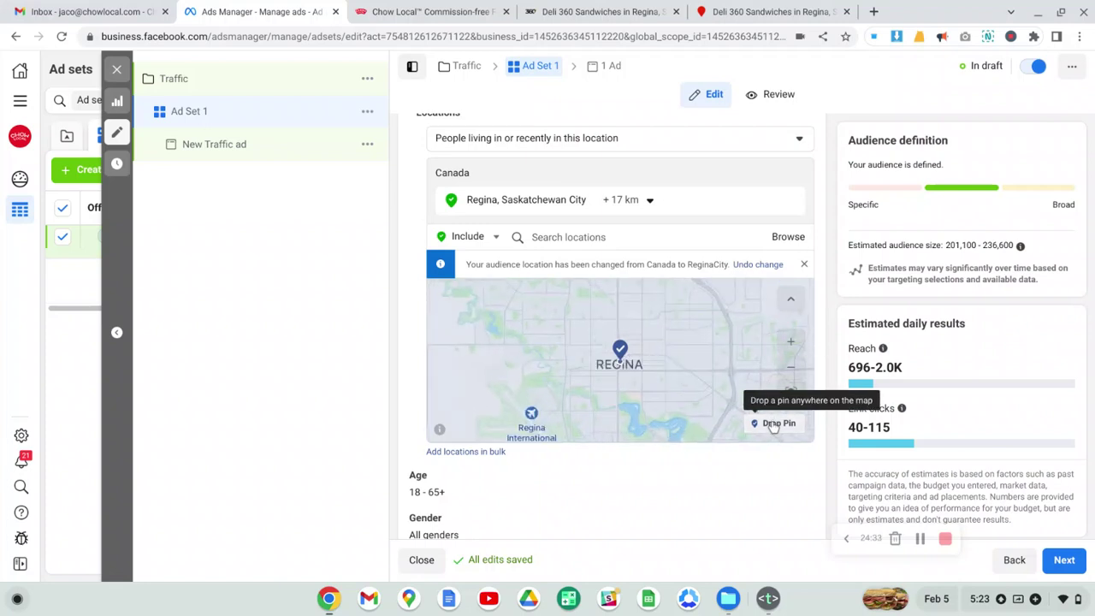
pyautogui.click(793, 342)
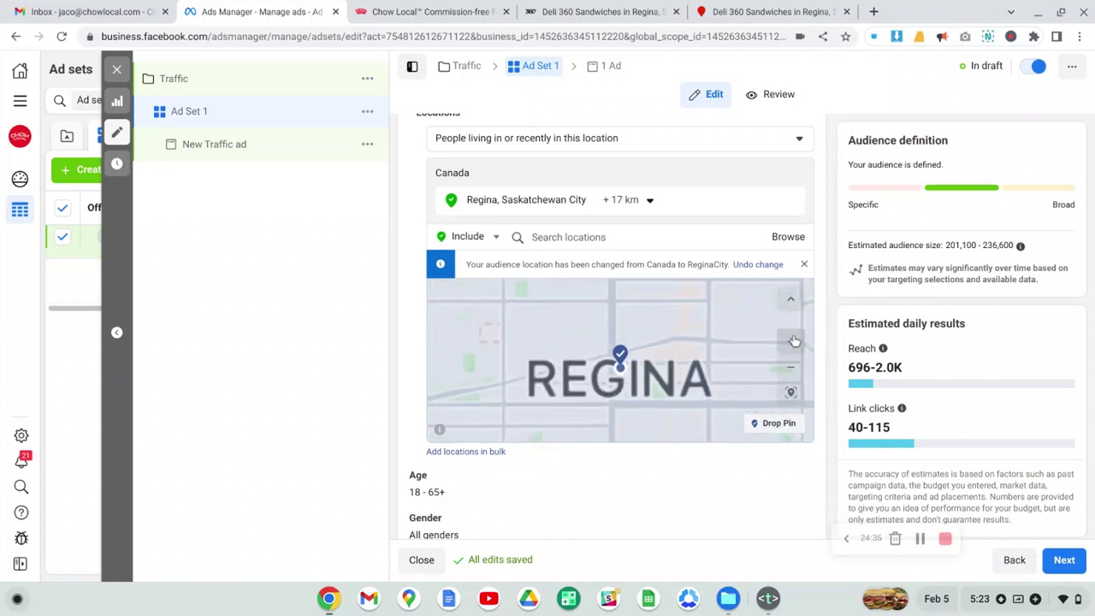
pyautogui.click(794, 341)
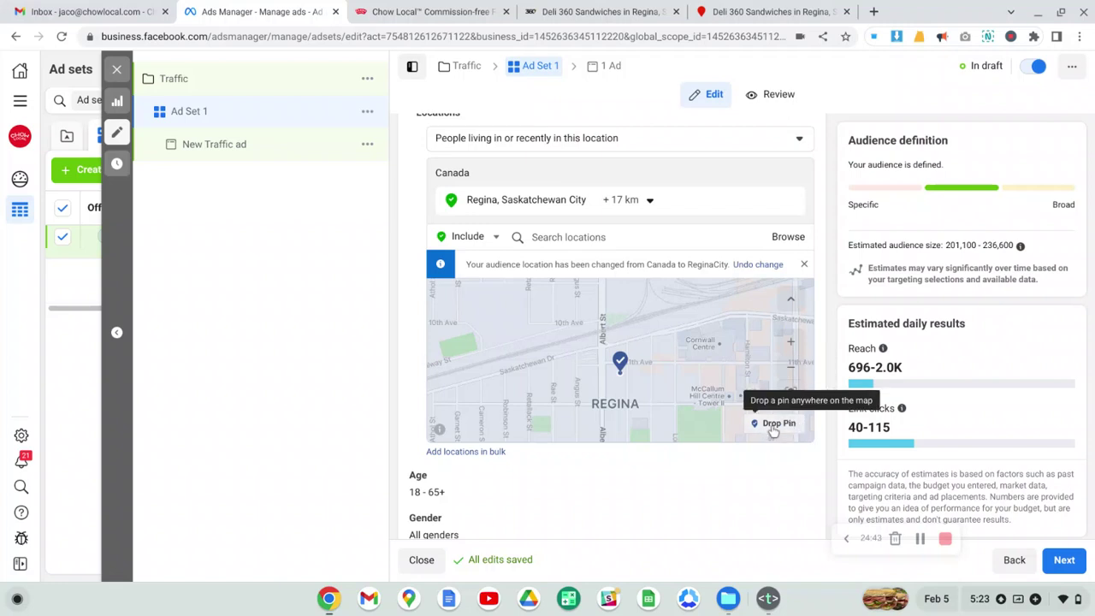
pyautogui.click(773, 427)
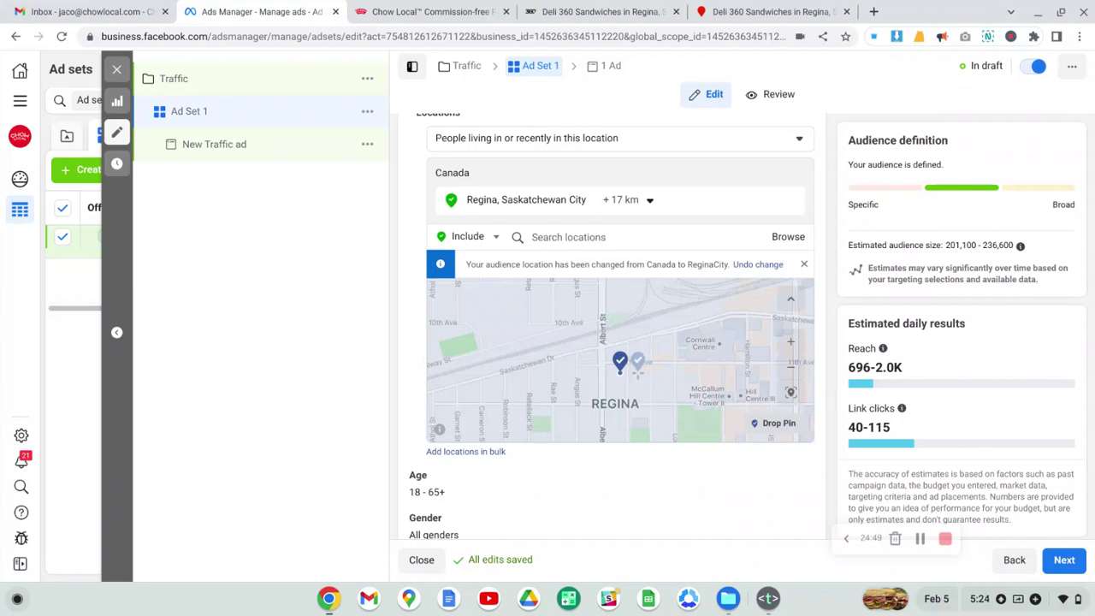
pyautogui.click(637, 361)
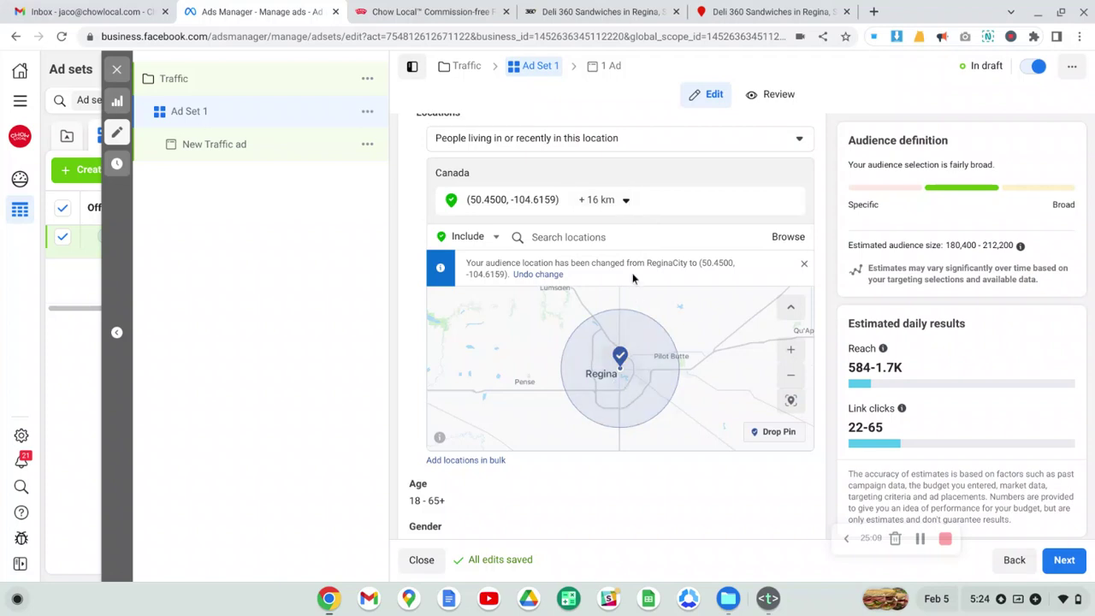
# Reduce the targeting radius around the dropped pin in central Regina to 7 km.
pyautogui.click(625, 200)
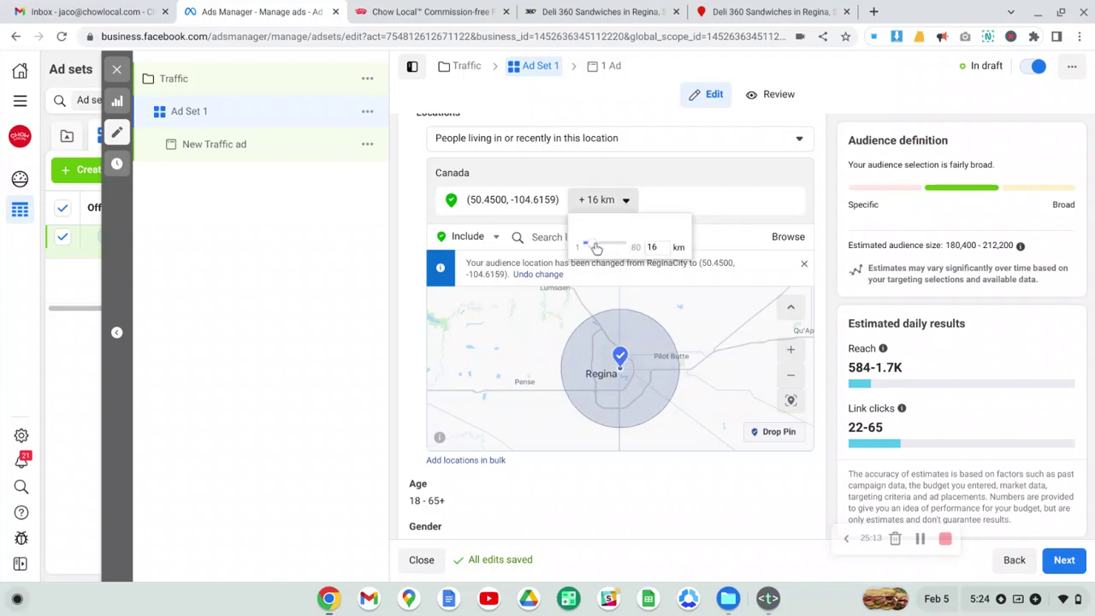
pyautogui.moveTo(595, 248); pyautogui.dragTo(581, 248)
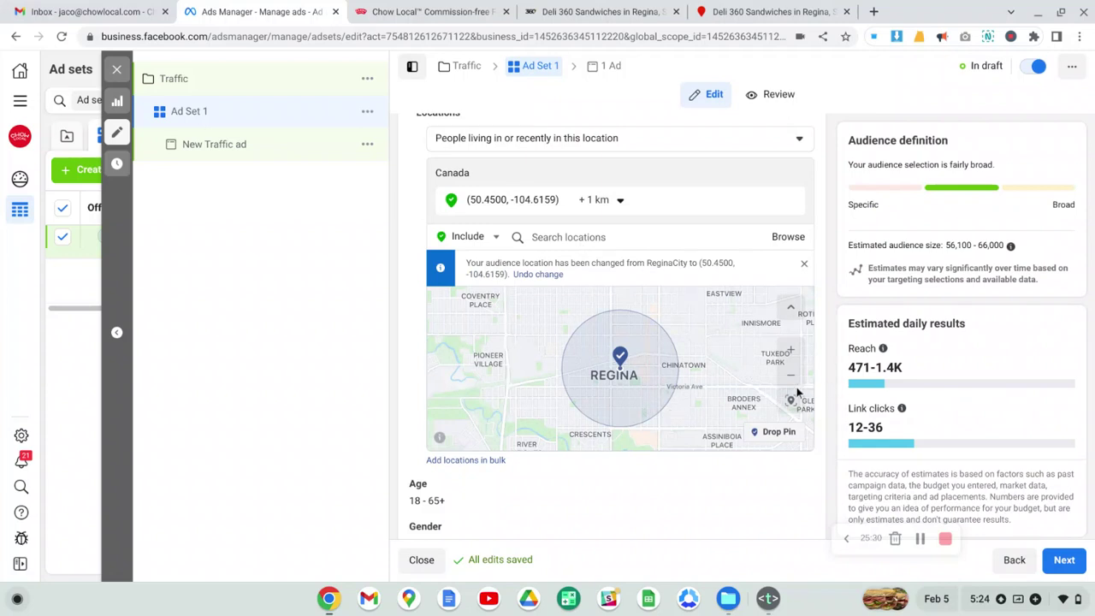
pyautogui.click(620, 201)
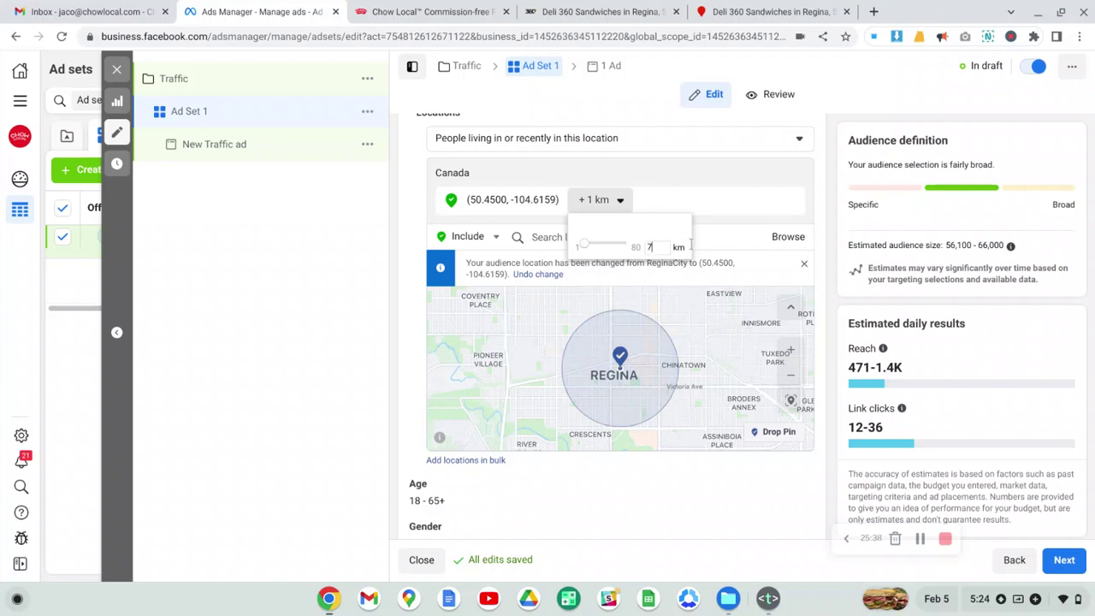
pyautogui.press('Return')
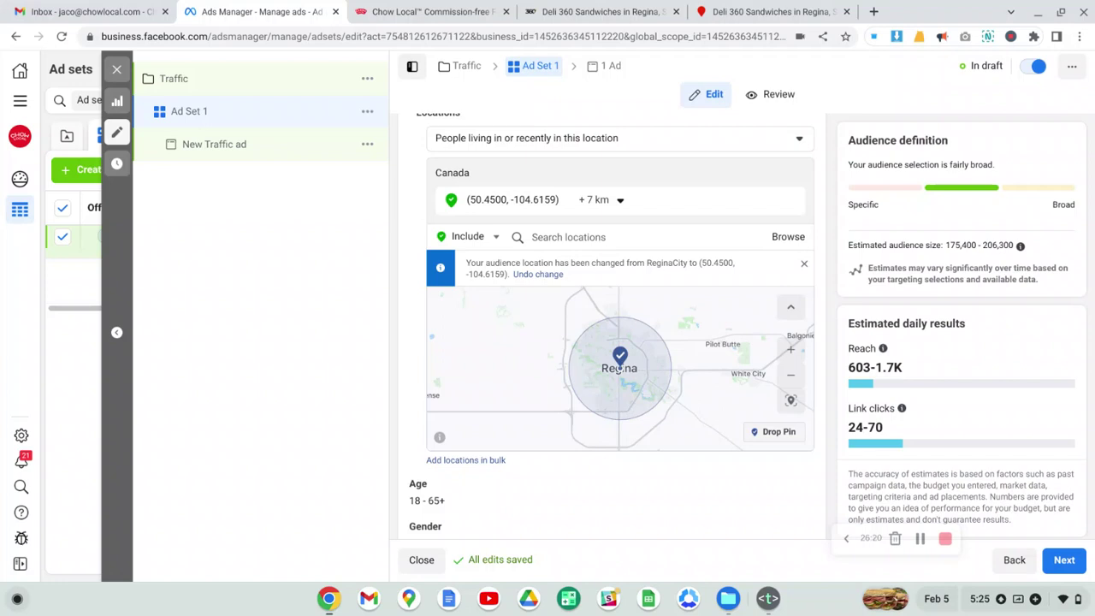
pyautogui.scroll(-1, 579, 471)
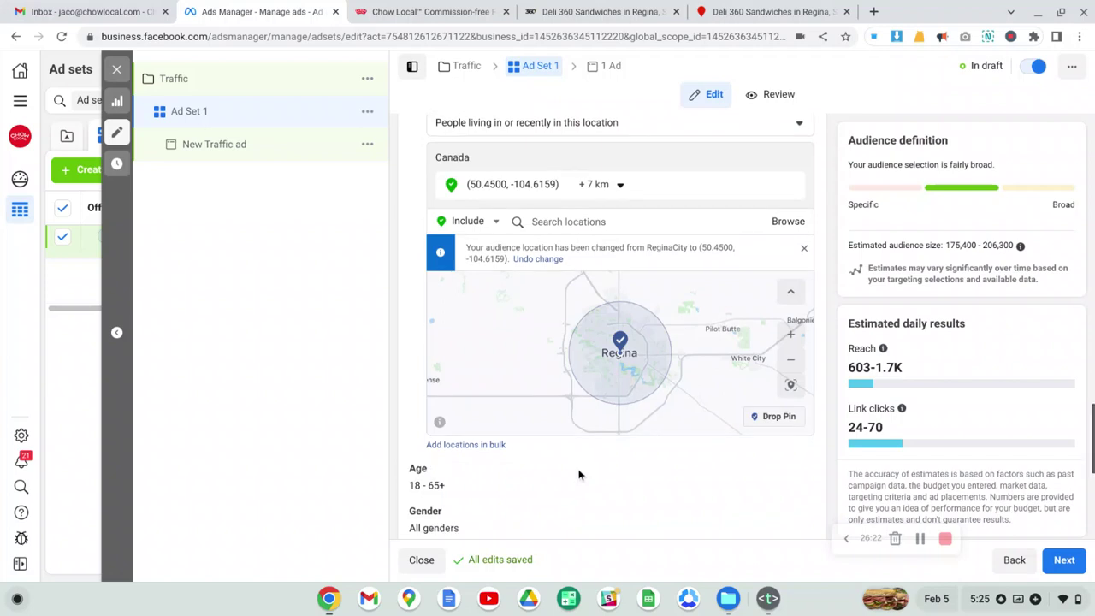
# Change the location targeting type to people living in this location.
pyautogui.scroll(2, 579, 475)
pyautogui.scroll(3, 619, 257)
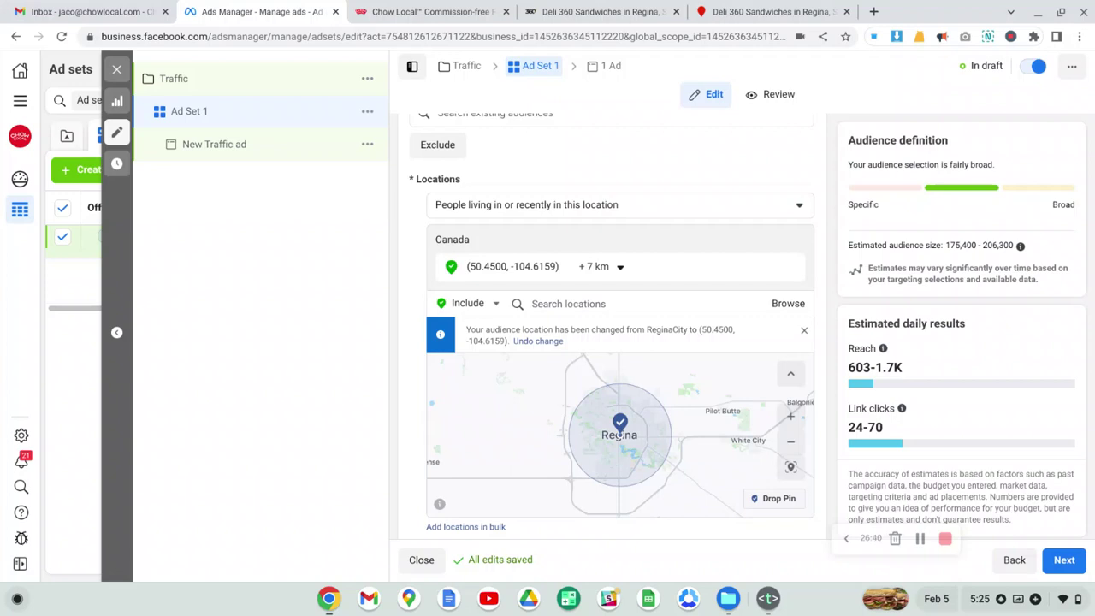
pyautogui.click(622, 210)
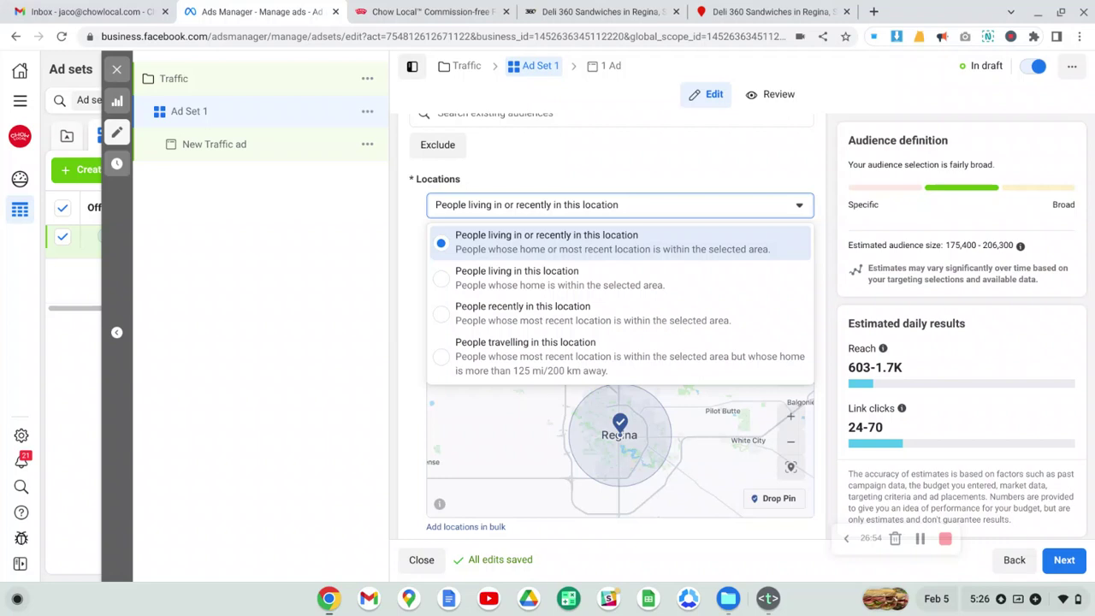
pyautogui.click(446, 287)
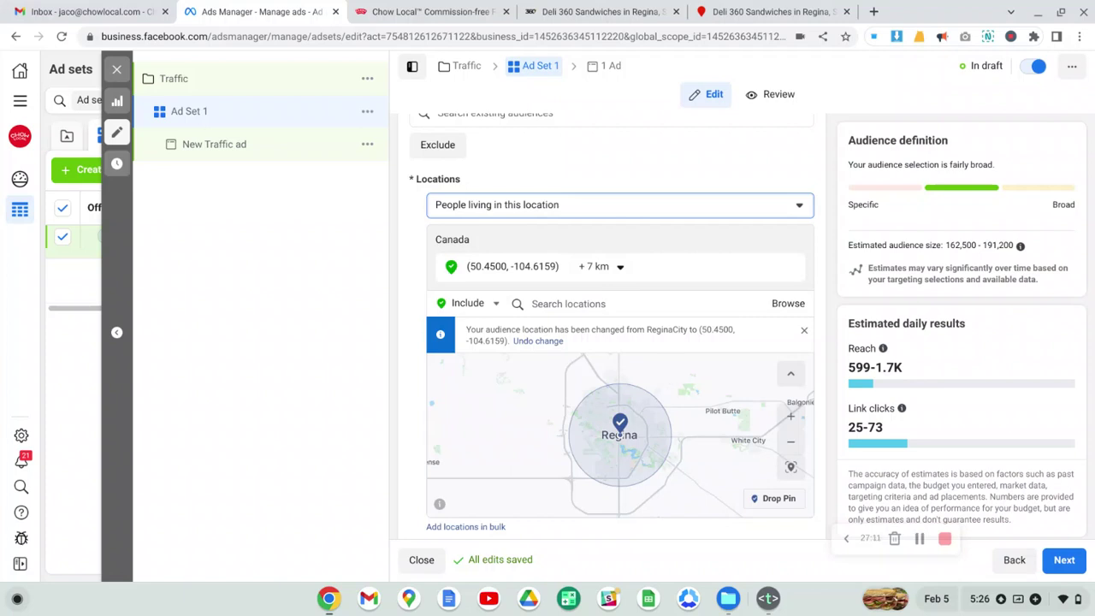
pyautogui.scroll(-1, 673, 373)
pyautogui.scroll(1, 682, 381)
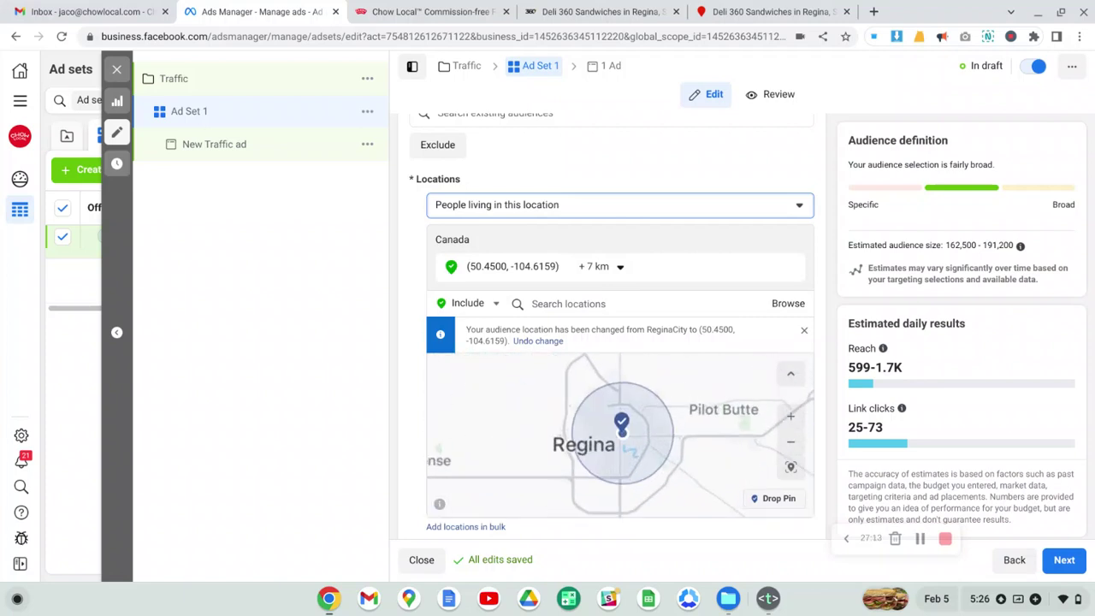
# Open the audience age range for editing, and check the targeted Regina area on the map and the estimated daily reach.
pyautogui.scroll(-1, 682, 380)
pyautogui.scroll(-4, 774, 274)
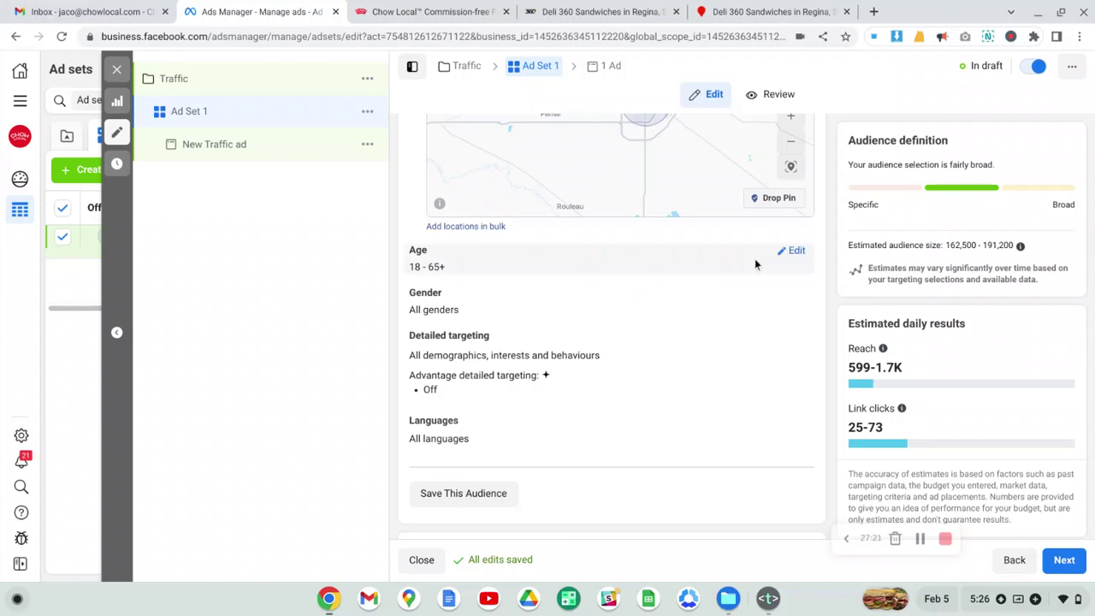
pyautogui.click(784, 253)
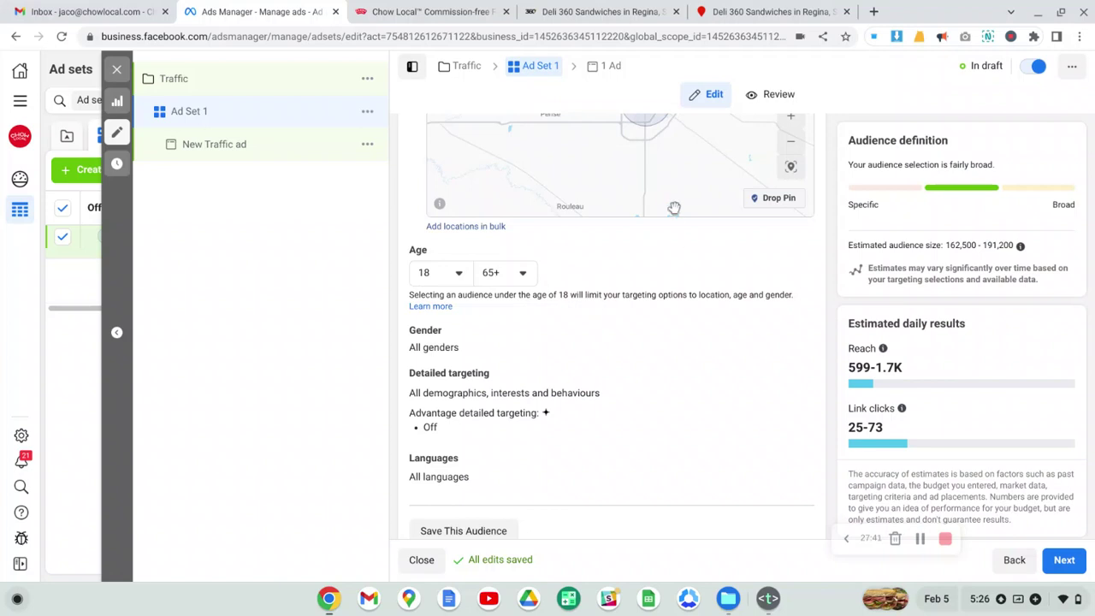
pyautogui.click(791, 166)
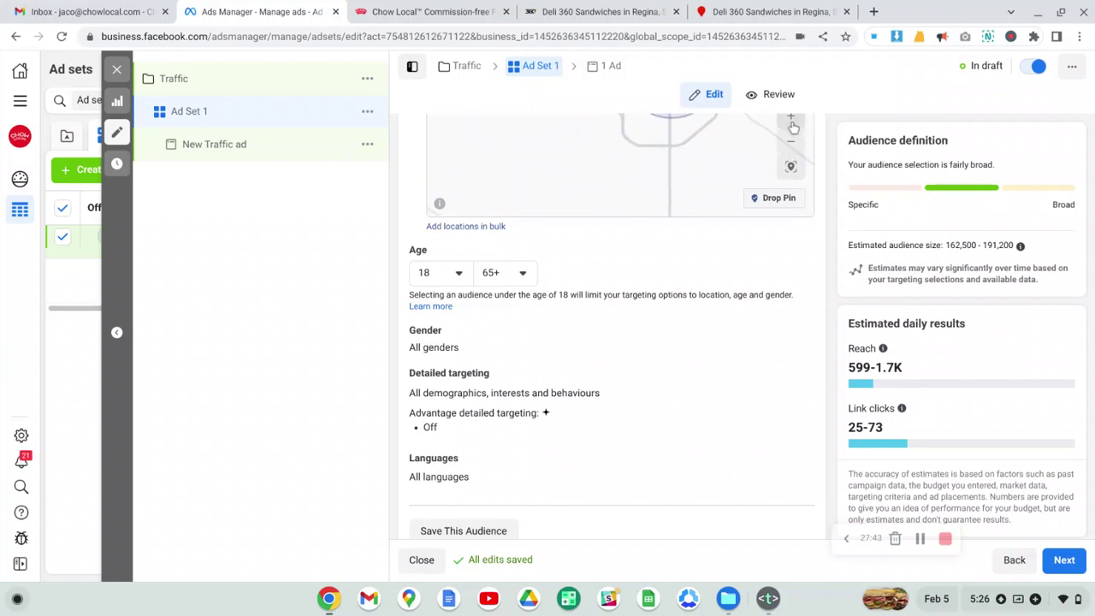
pyautogui.scroll(1, 736, 153)
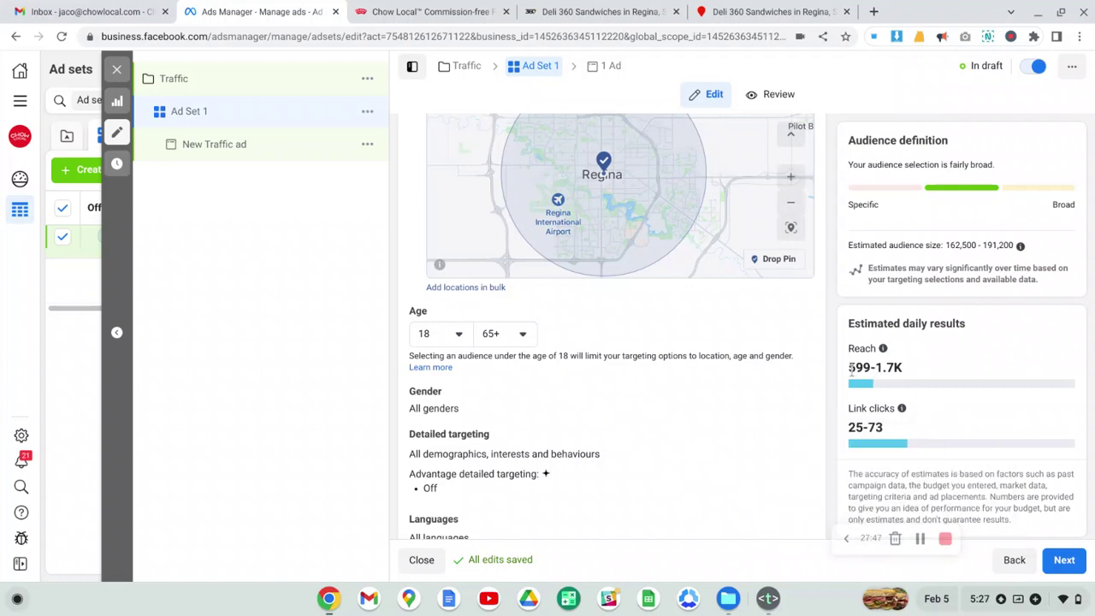
pyautogui.moveTo(849, 367); pyautogui.dragTo(920, 371)
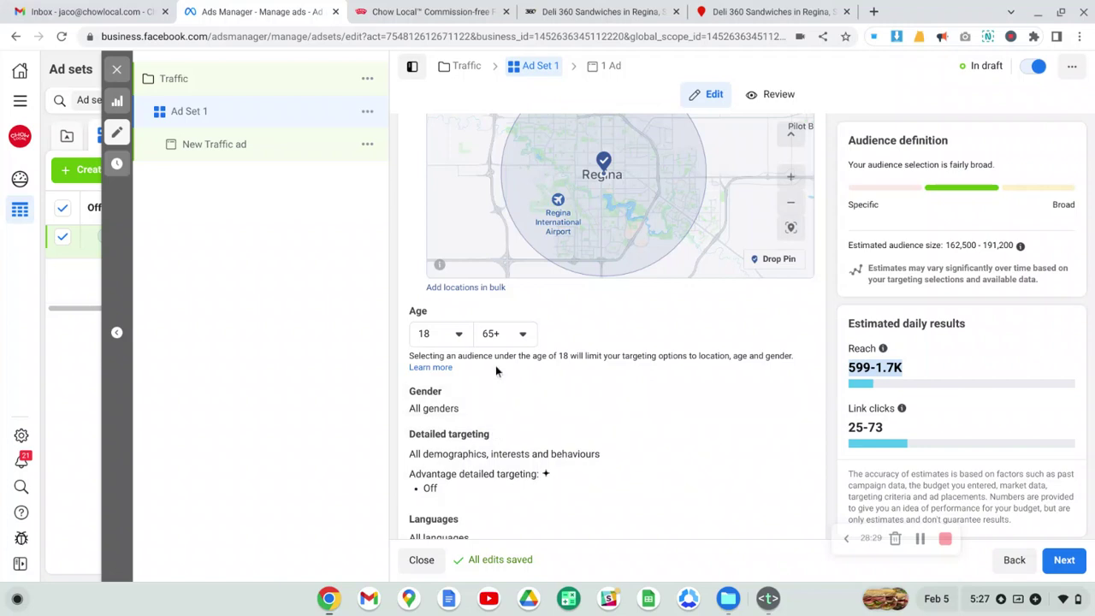
# Set the audience age range to 25–35 and check the estimated daily reach and link clicks.
pyautogui.click(457, 335)
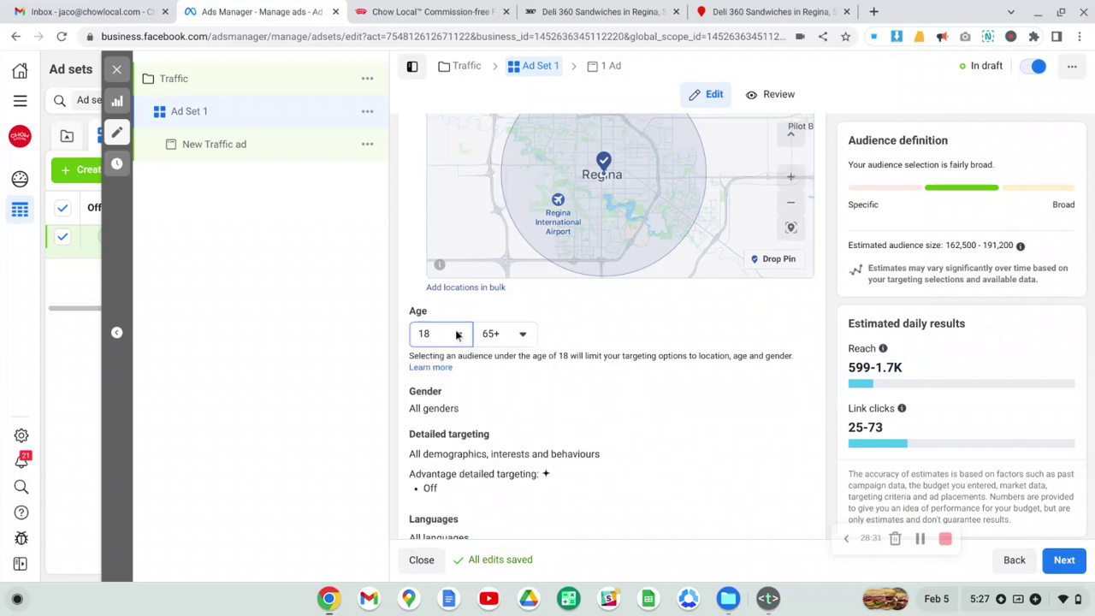
pyautogui.scroll(-3, 467, 484)
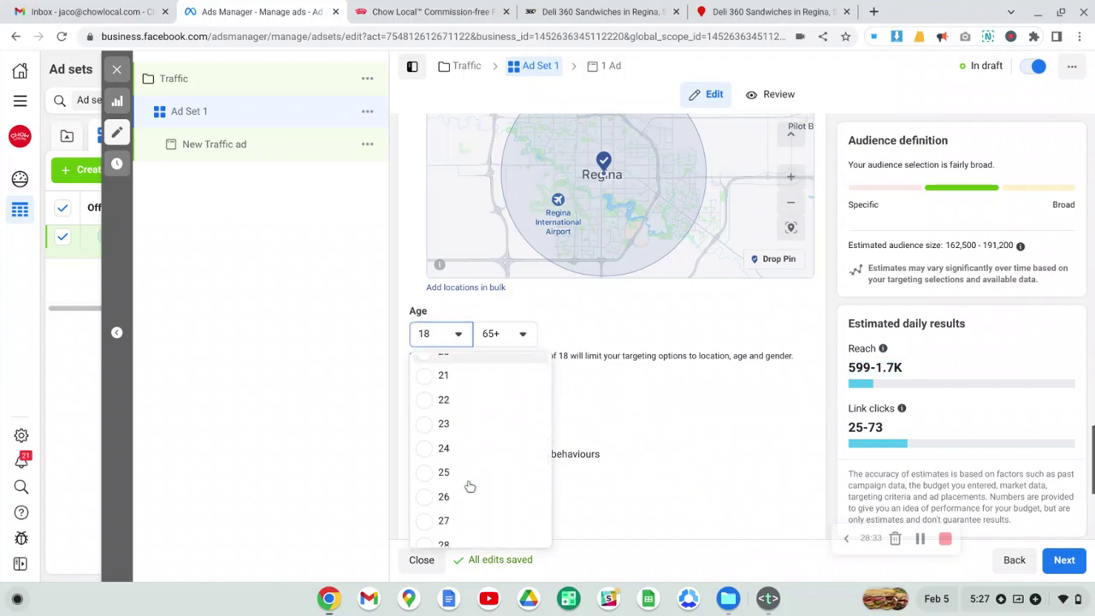
pyautogui.scroll(-1, 469, 486)
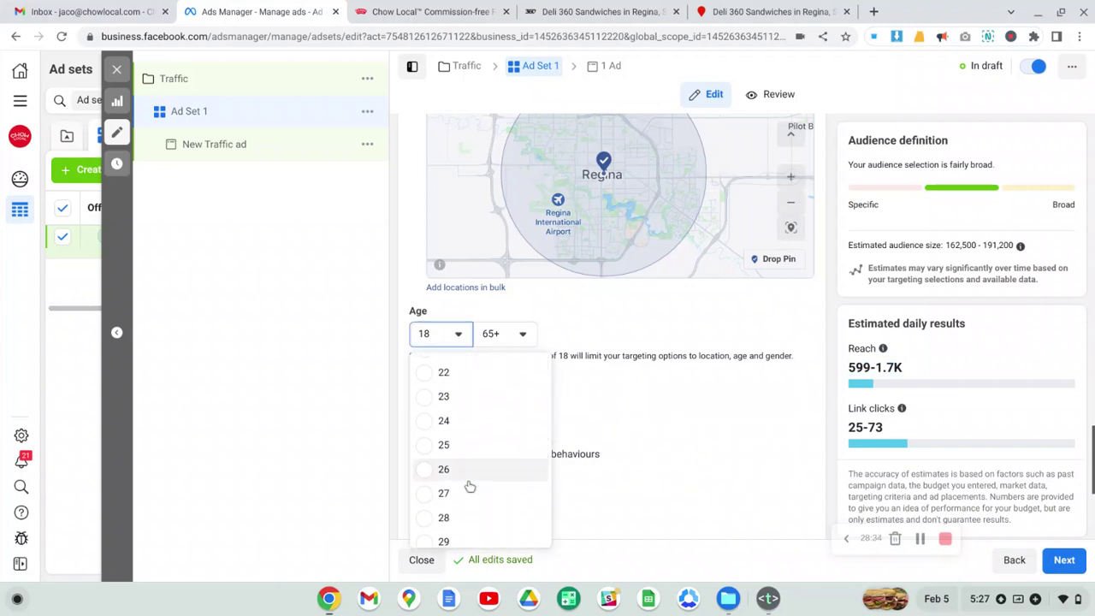
pyautogui.click(444, 440)
pyautogui.click(517, 338)
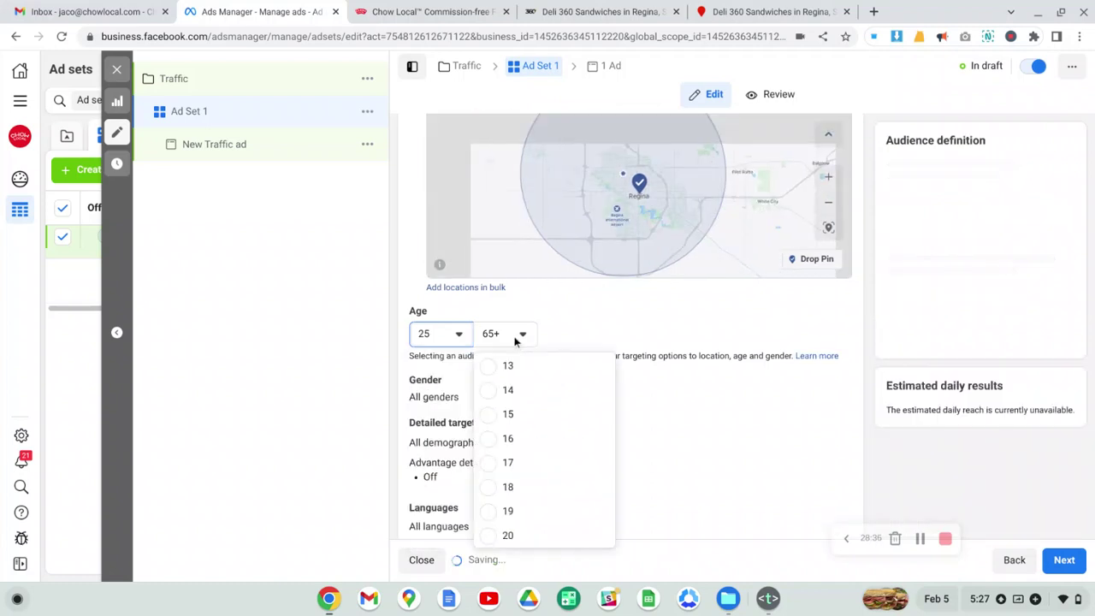
pyautogui.scroll(2, 532, 456)
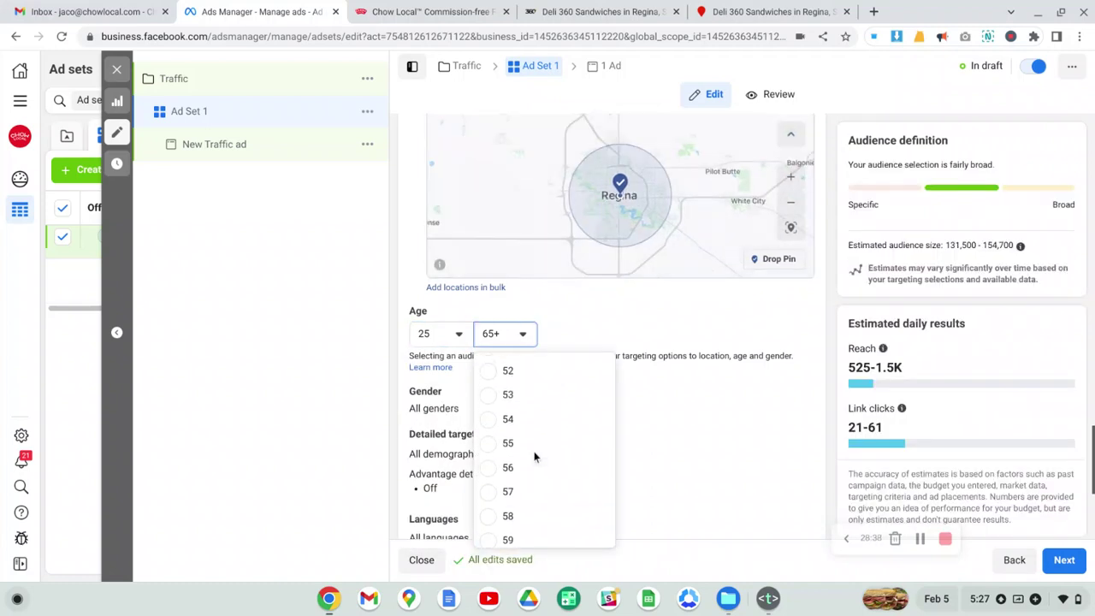
pyautogui.scroll(5, 534, 456)
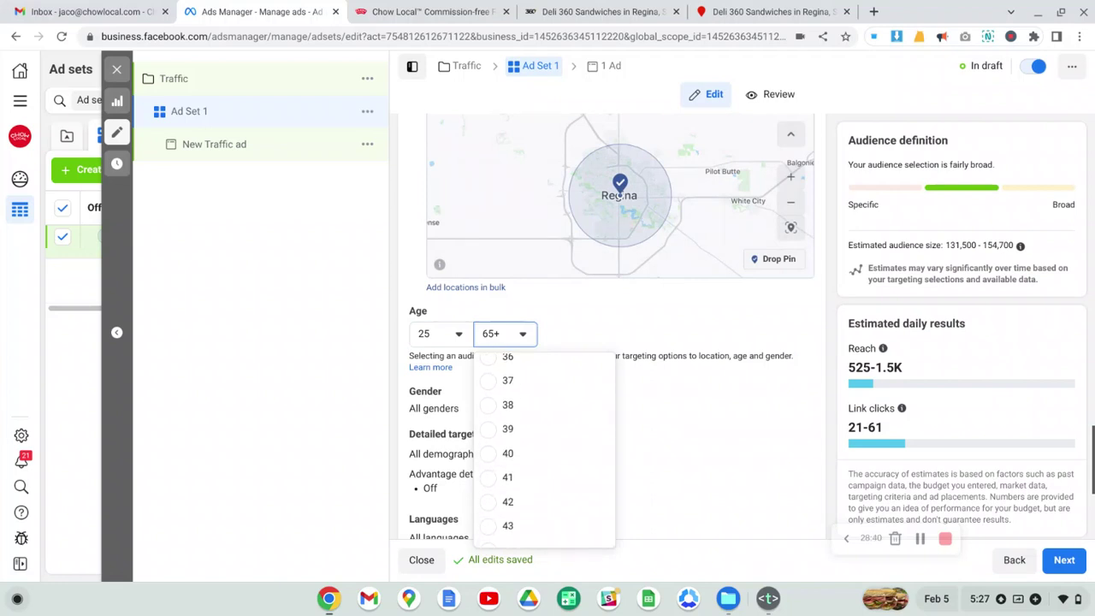
pyautogui.scroll(2, 488, 460)
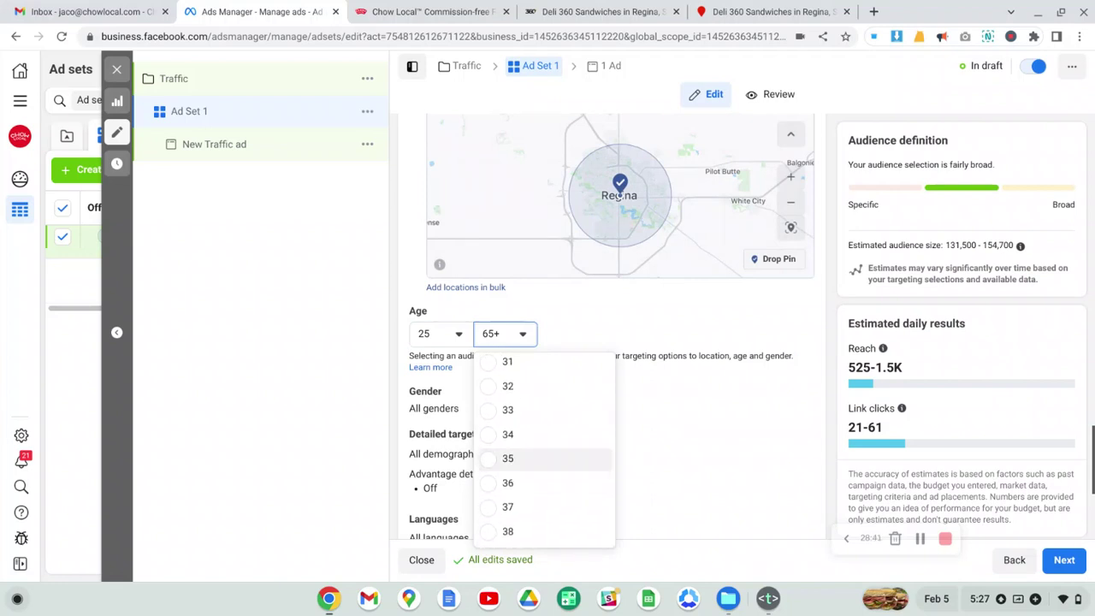
pyautogui.click(489, 459)
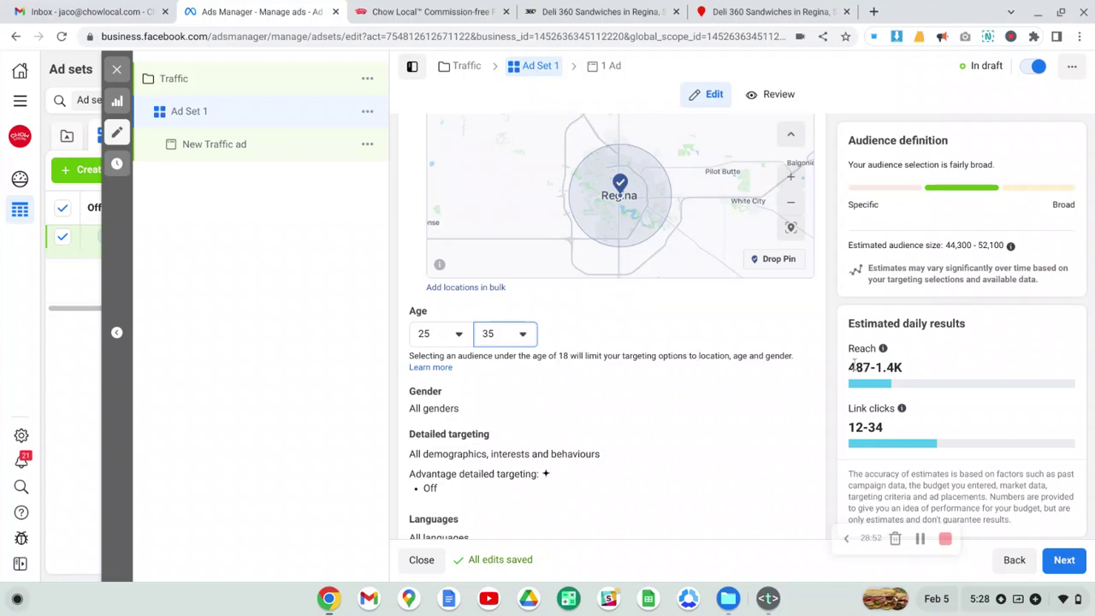
pyautogui.moveTo(849, 367); pyautogui.dragTo(907, 368)
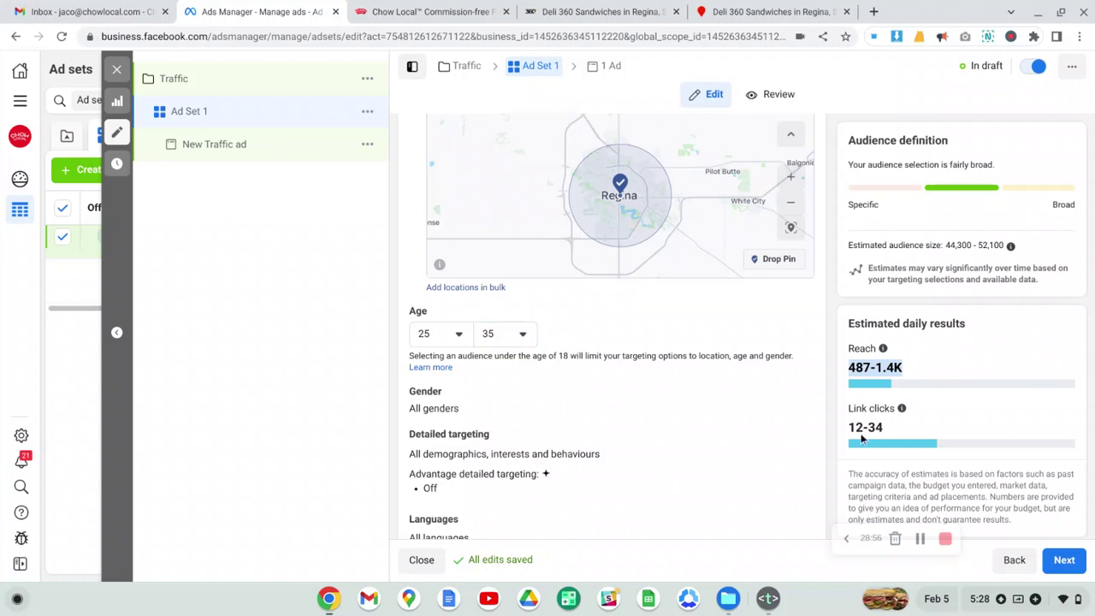
pyautogui.moveTo(850, 427); pyautogui.dragTo(888, 422)
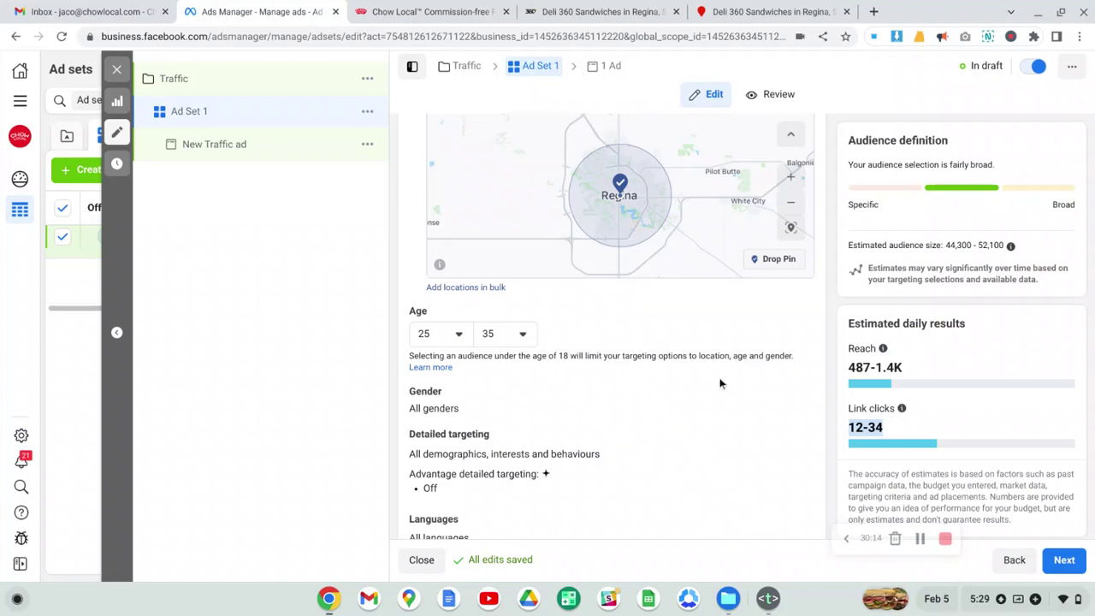
# Set the audience age range to a minimum of 20 and a maximum of 65+.
pyautogui.scroll(-1, 647, 313)
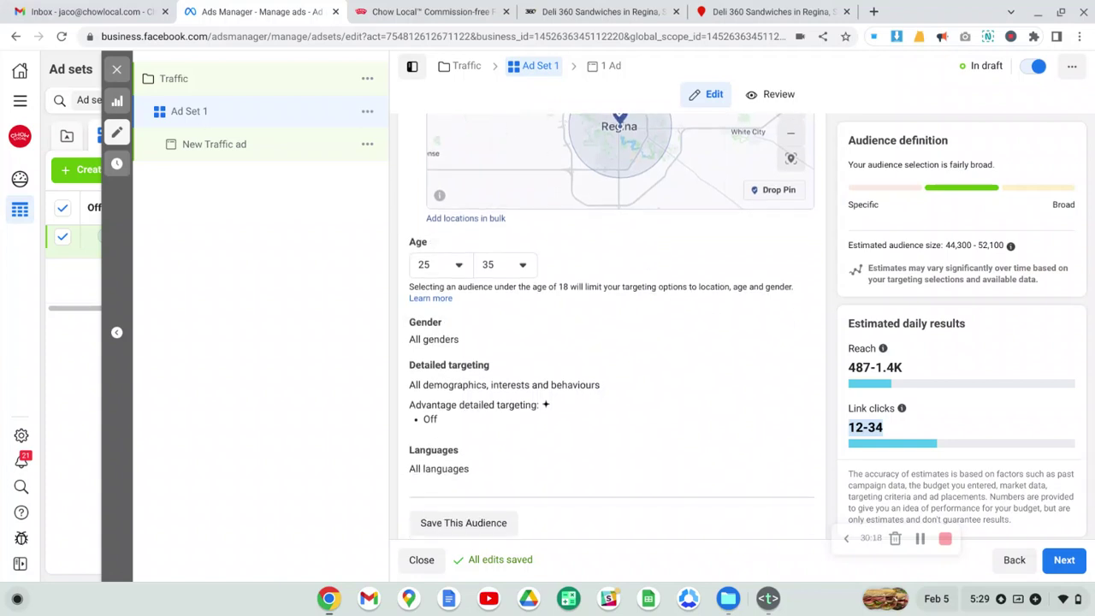
pyautogui.click(435, 266)
pyautogui.scroll(2, 443, 344)
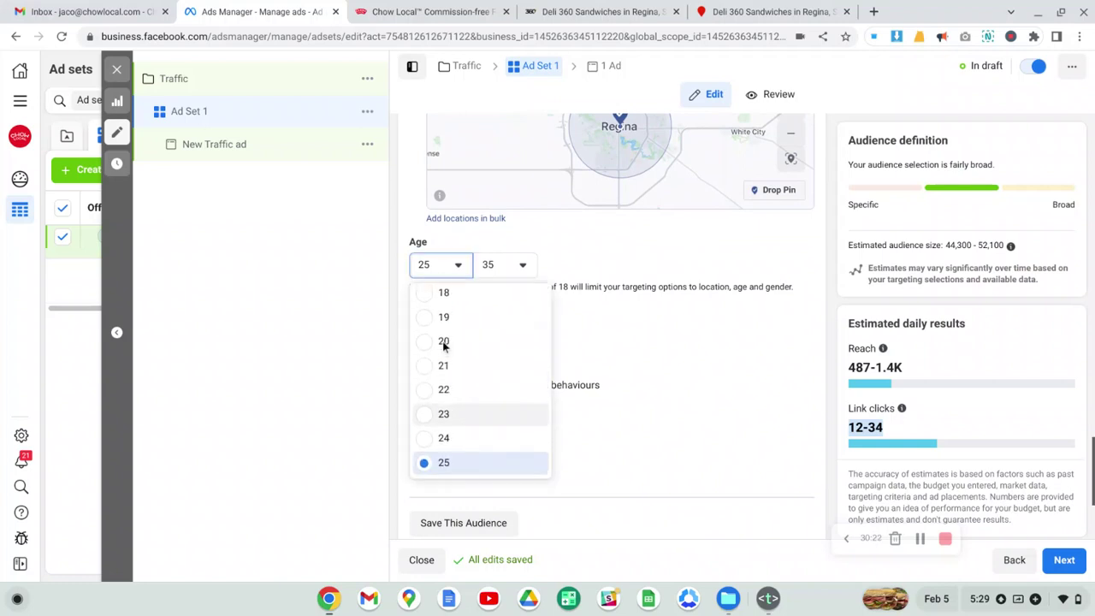
pyautogui.click(428, 345)
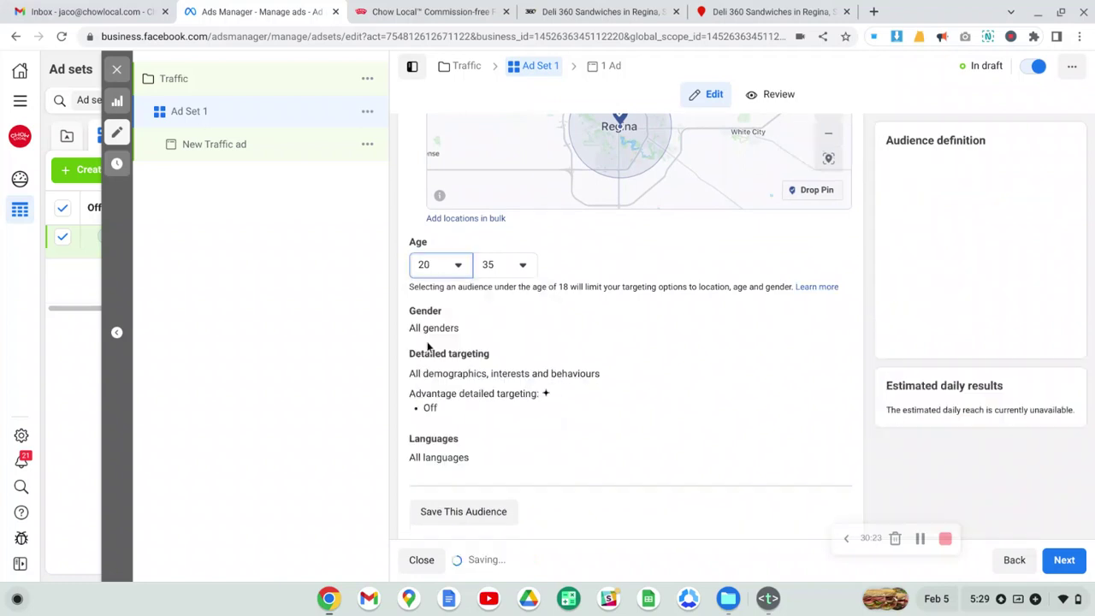
pyautogui.click(520, 267)
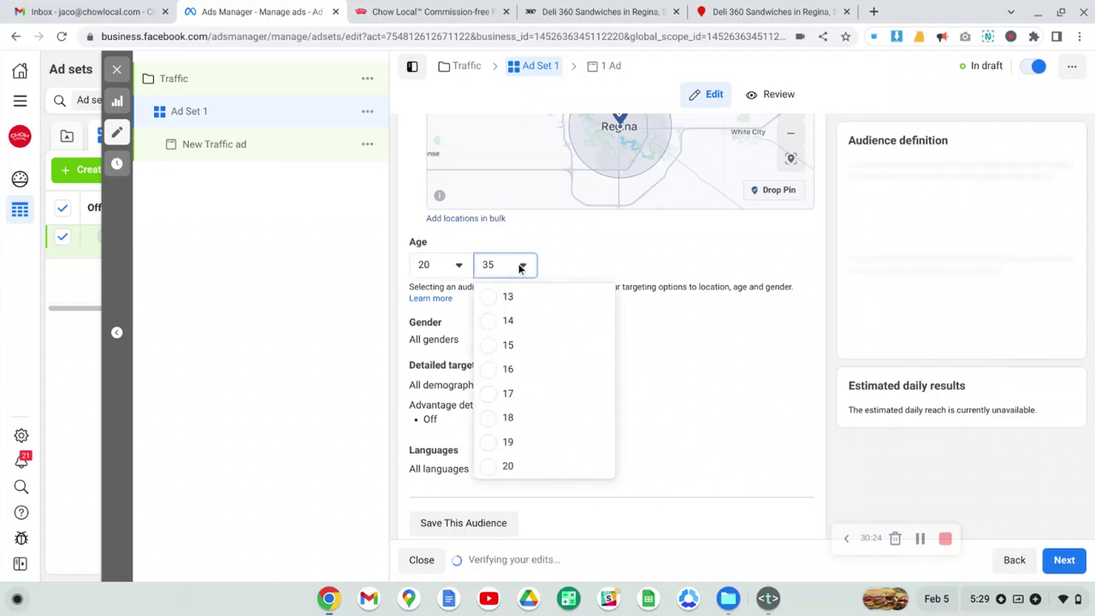
pyautogui.scroll(-5, 535, 402)
pyautogui.scroll(-5, 537, 401)
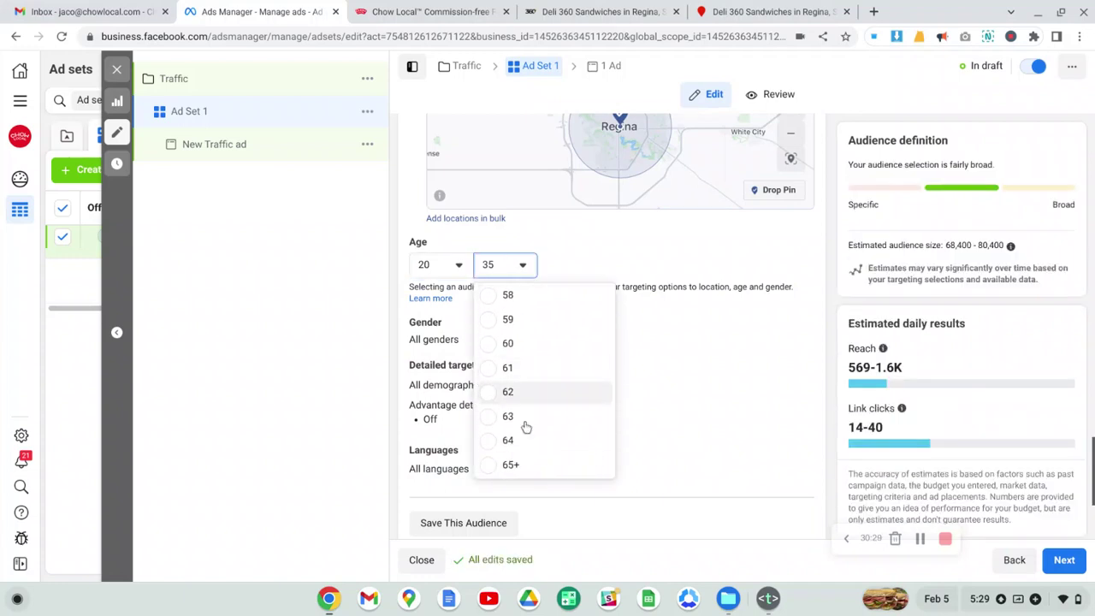
pyautogui.click(493, 467)
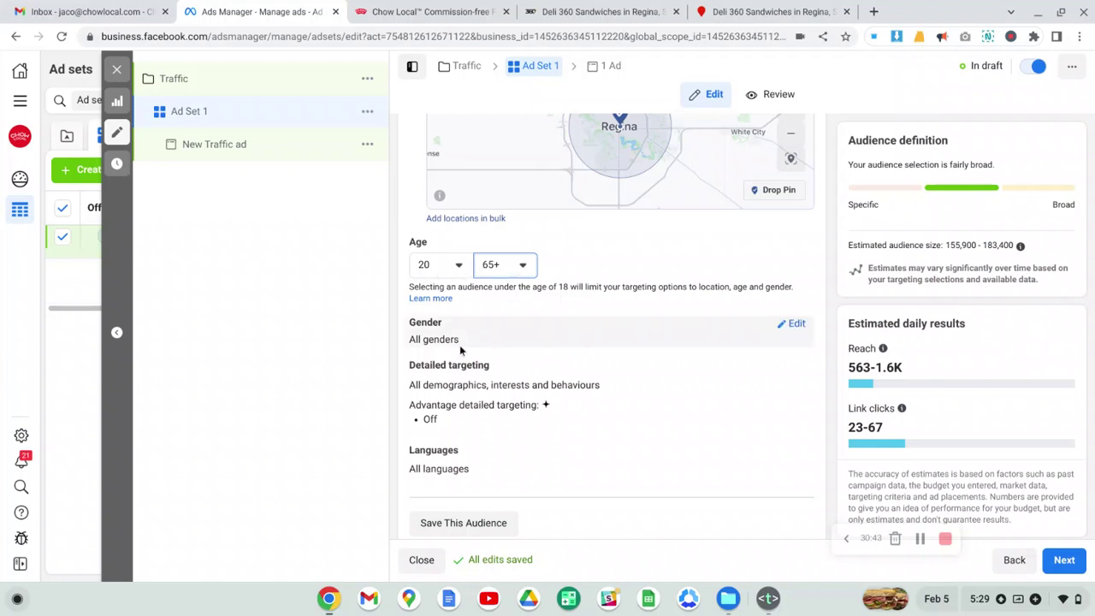
# Open the gender setting for editing and add the SkipTheDishes interest to the ad set's detailed targeting.
pyautogui.click(793, 325)
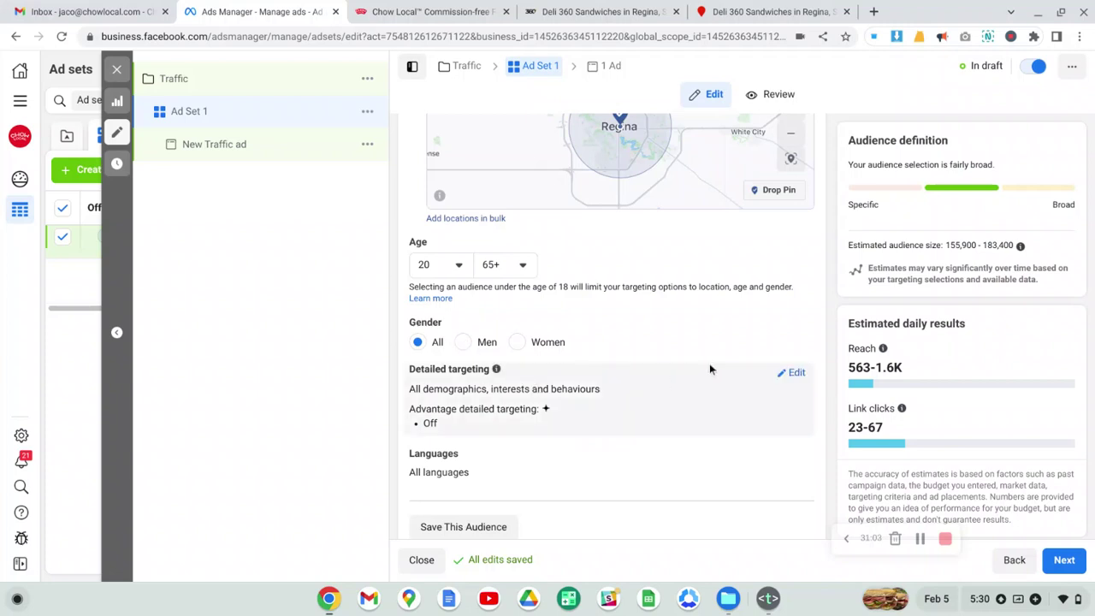
pyautogui.click(796, 374)
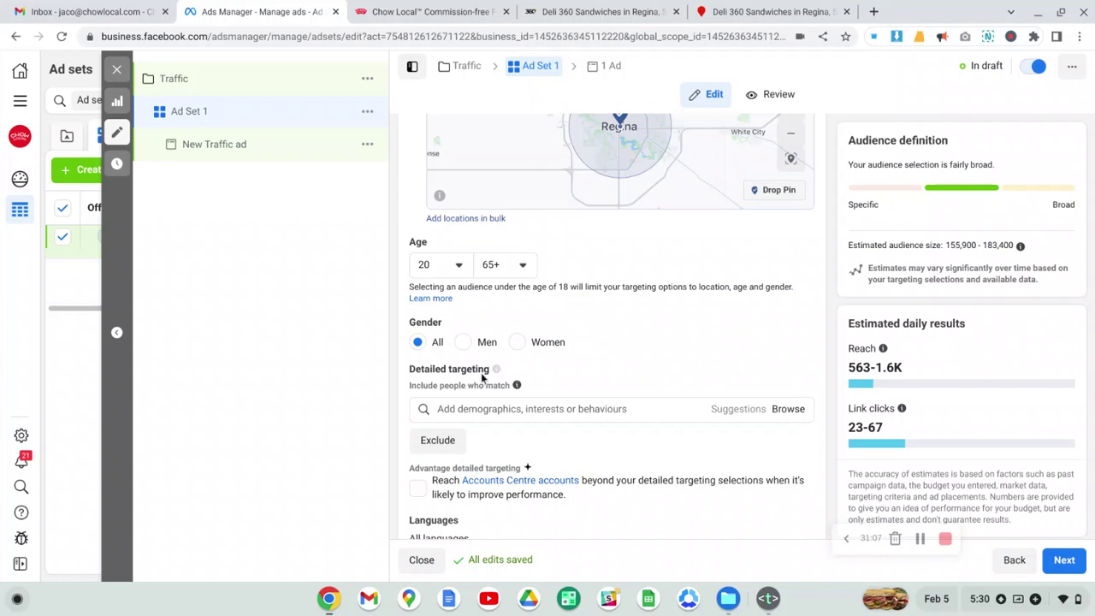
pyautogui.click(454, 409)
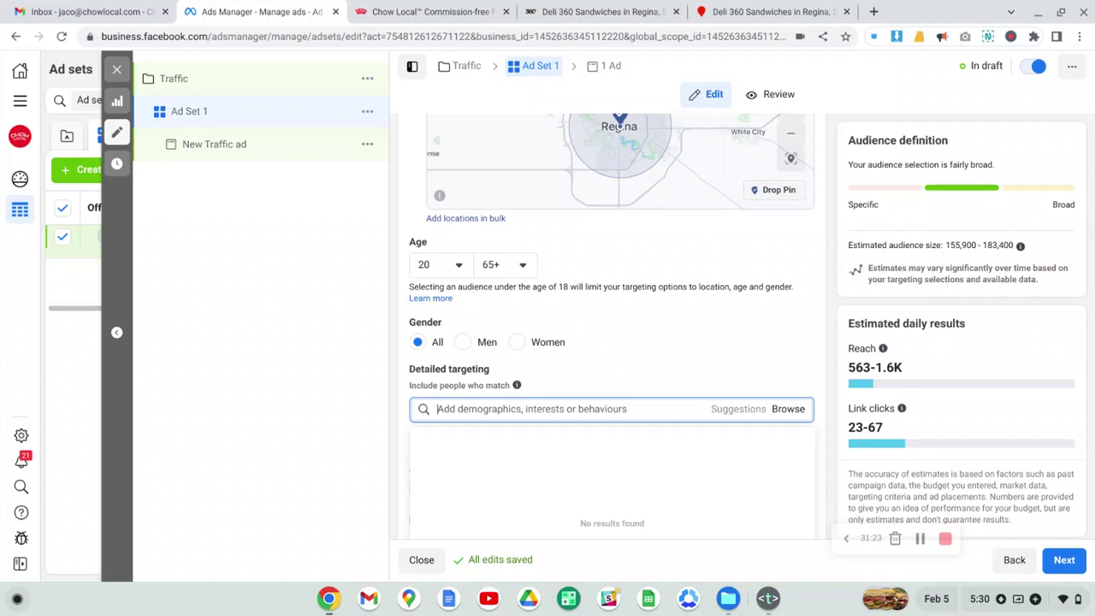
pyautogui.write('skip')
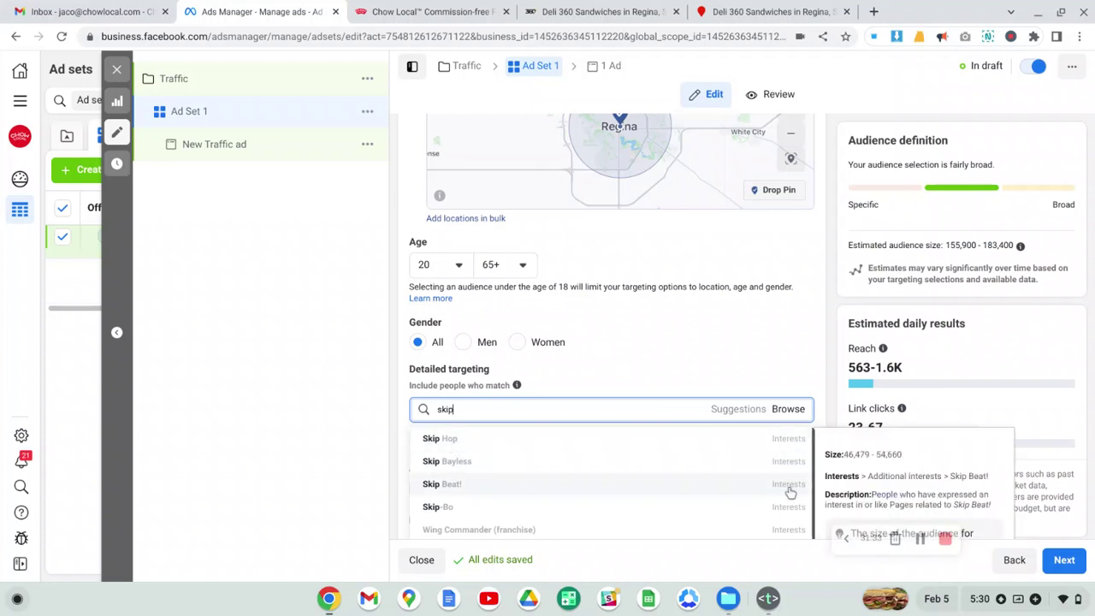
pyautogui.doubleClick(501, 409)
pyautogui.click(501, 410)
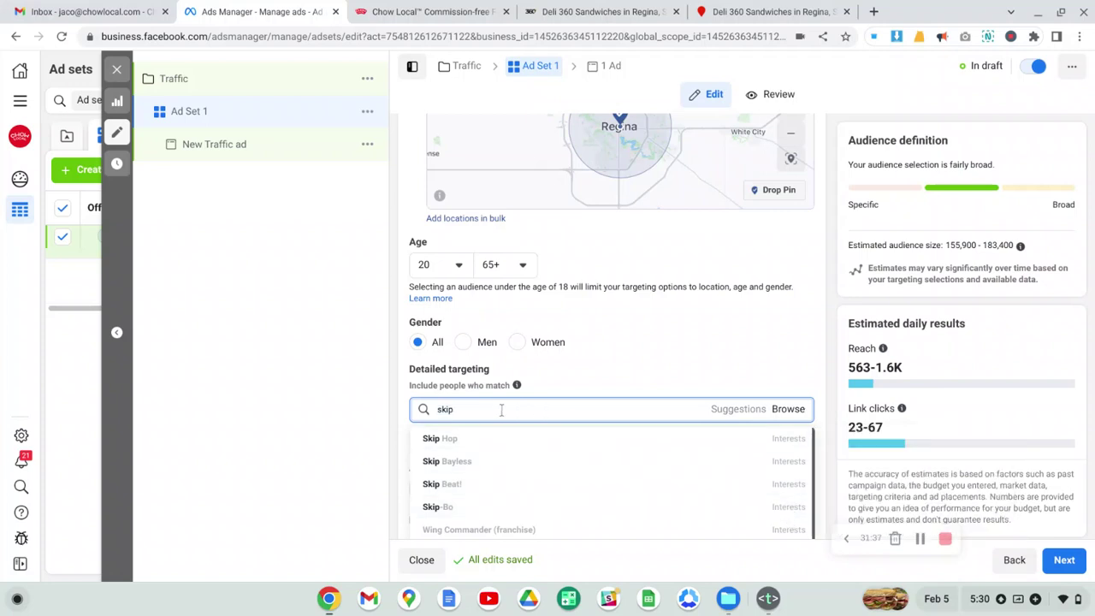
pyautogui.write('thedishes')
pyautogui.moveTo(511, 443)
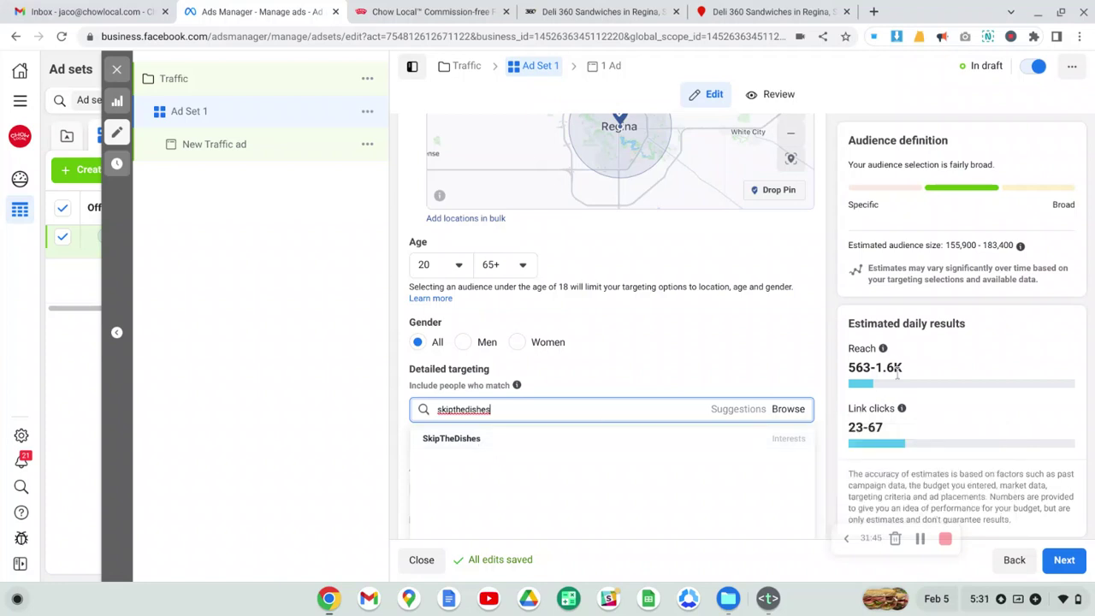
pyautogui.moveTo(684, 446)
pyautogui.click(480, 442)
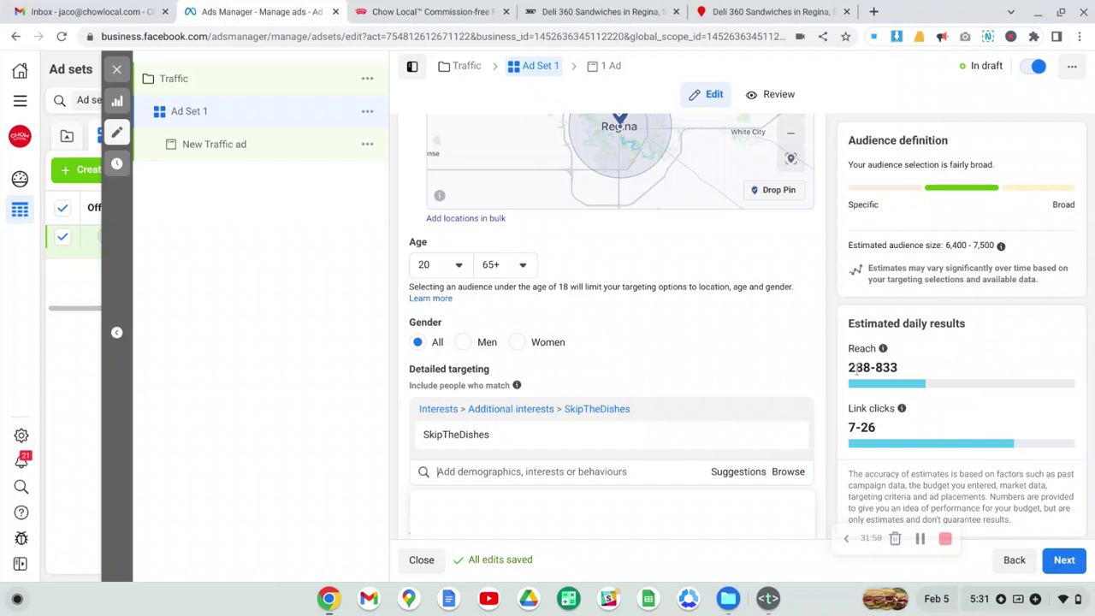
pyautogui.moveTo(849, 368); pyautogui.dragTo(906, 369)
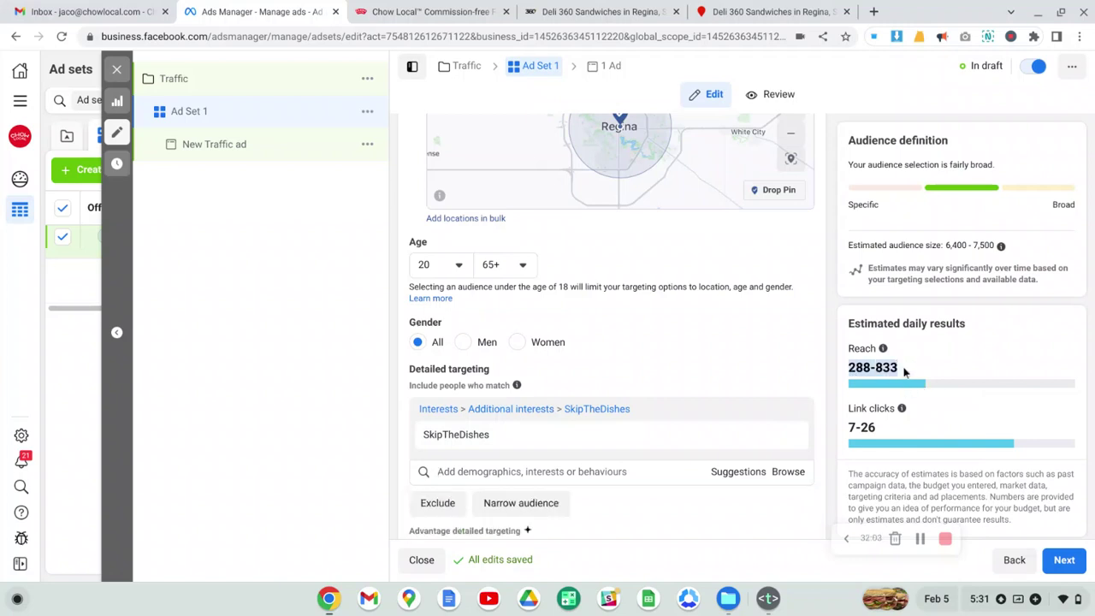
# Add the Ubereats interest to the detailed targeting.
pyautogui.moveTo(518, 450)
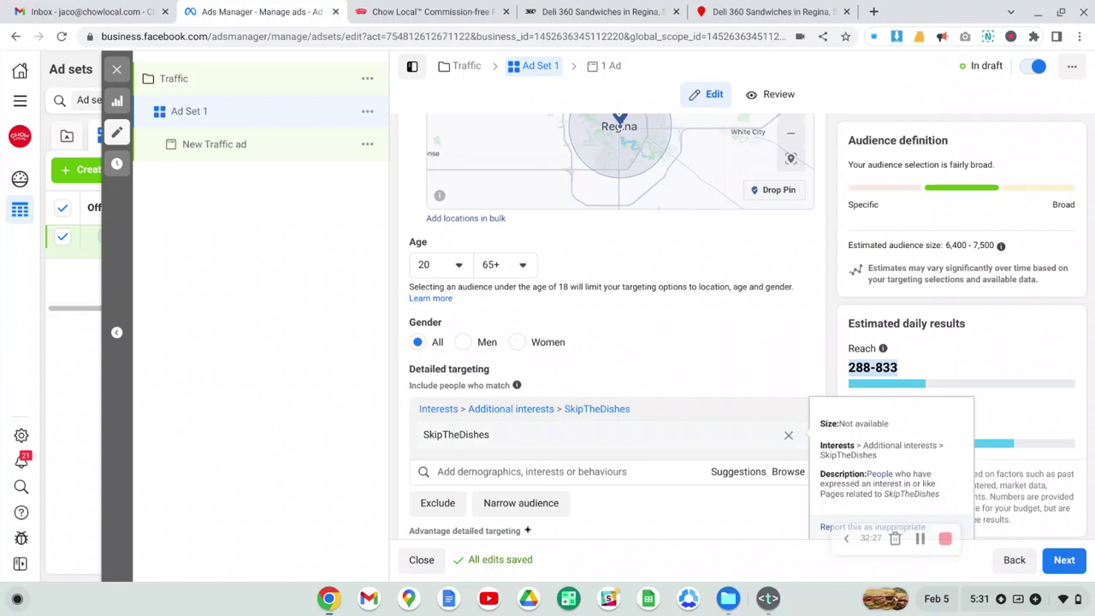
pyautogui.click(514, 471)
pyautogui.rightClick(506, 464)
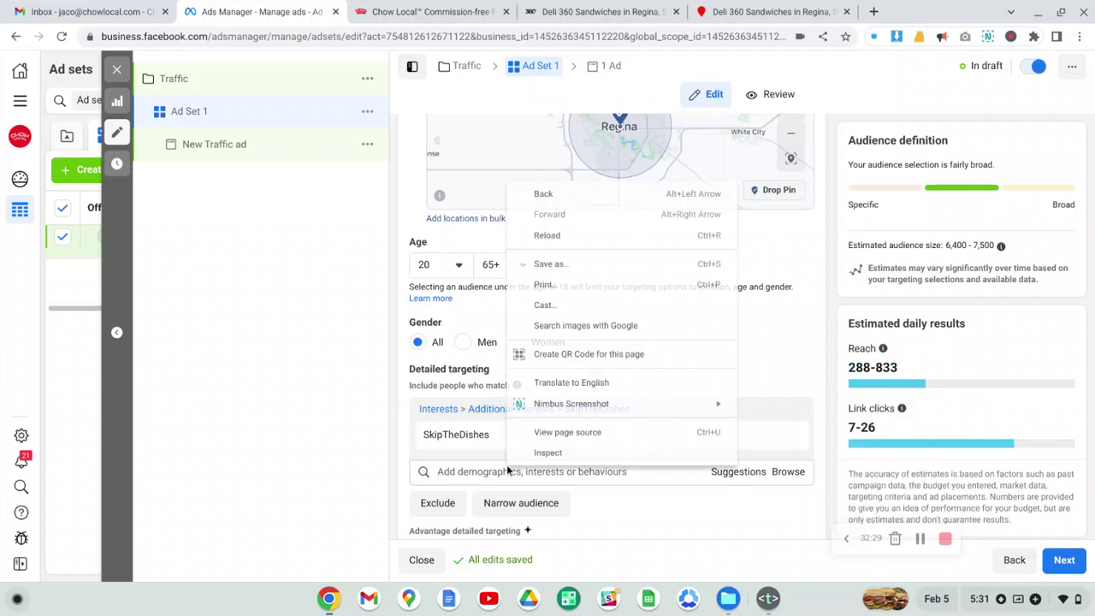
pyautogui.click(502, 469)
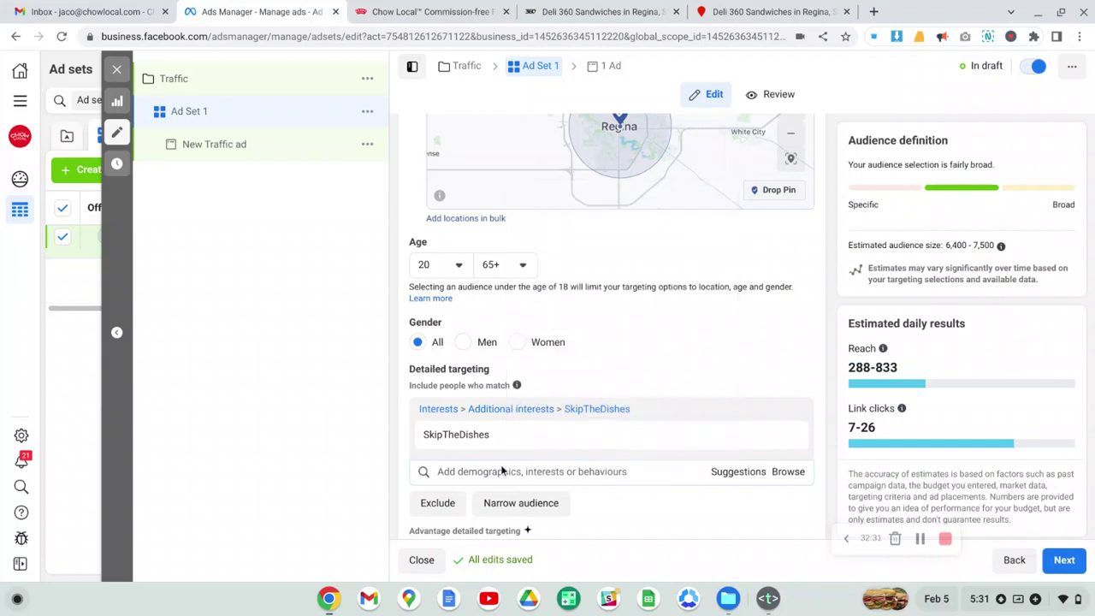
pyautogui.click(505, 471)
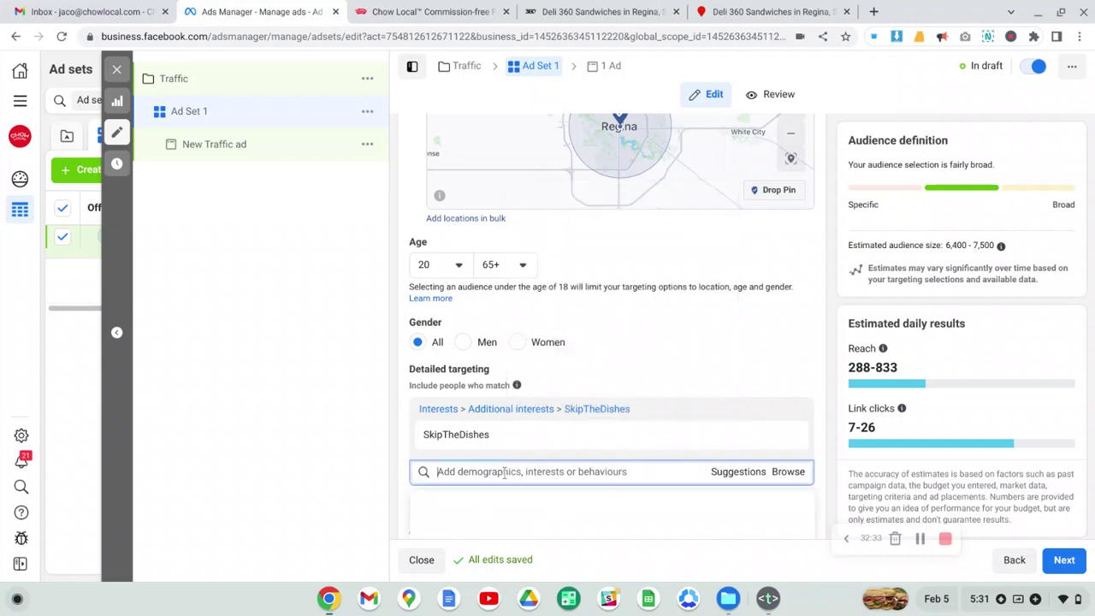
pyautogui.write('ube')
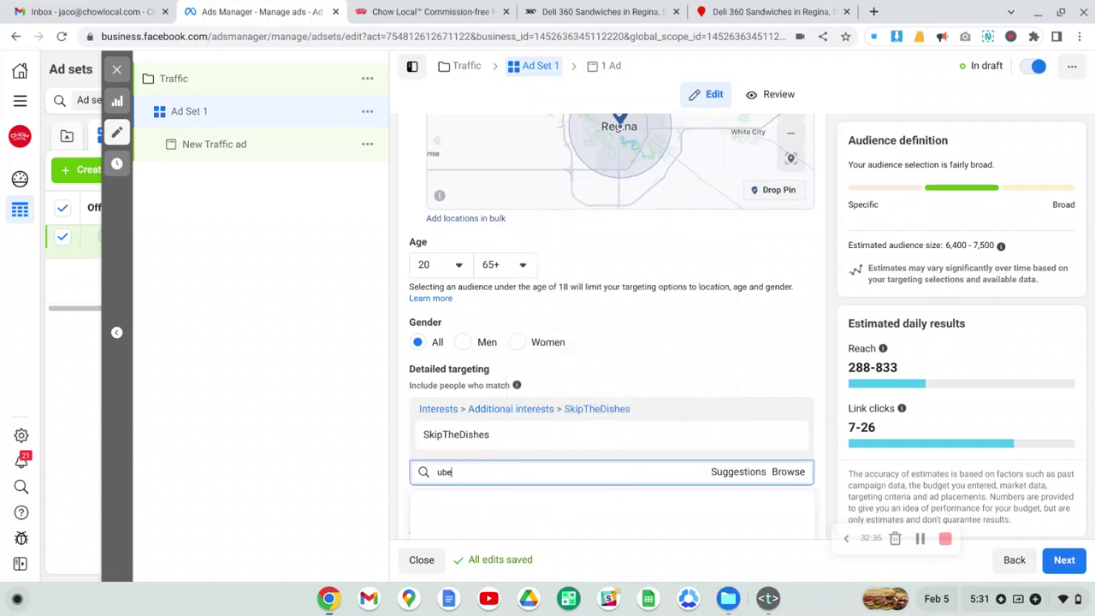
pyautogui.write('reats')
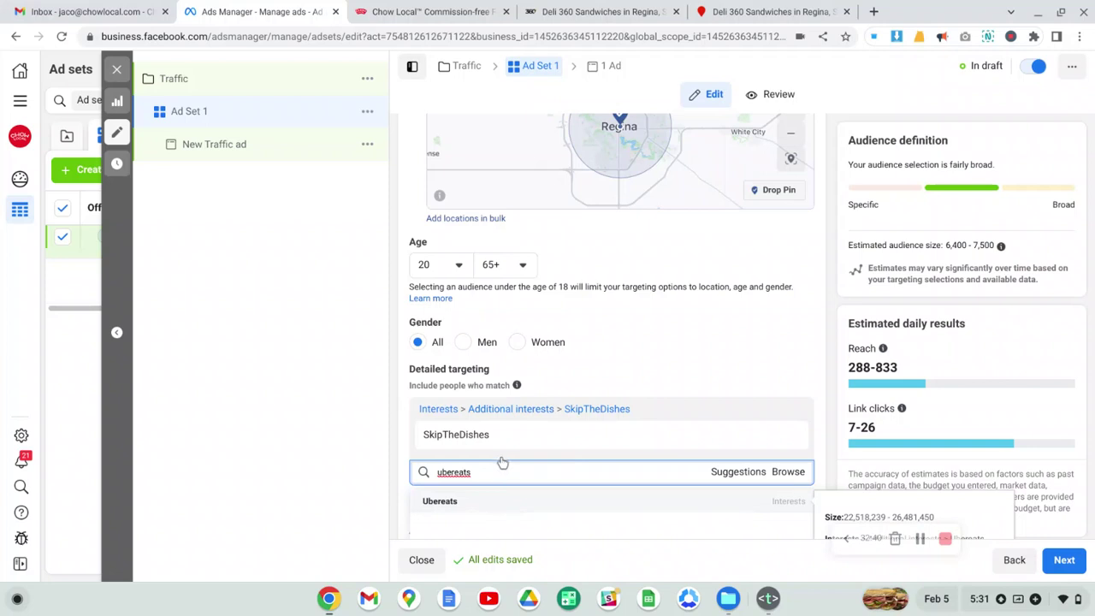
pyautogui.click(475, 500)
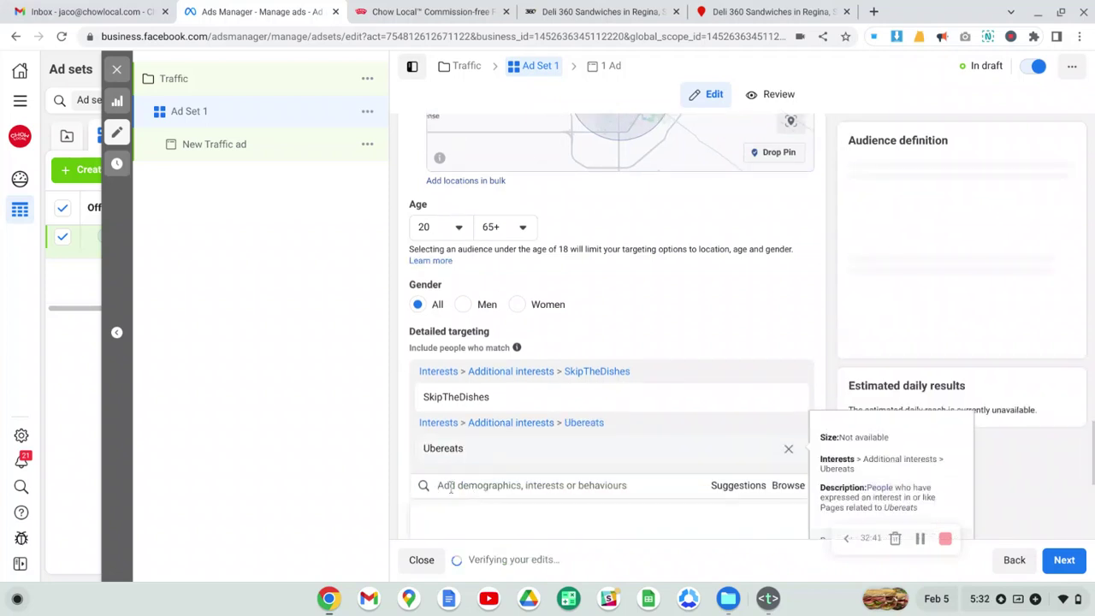
# Search the detailed targeting for doordash and add the Doordash interest.
pyautogui.rightClick(451, 487)
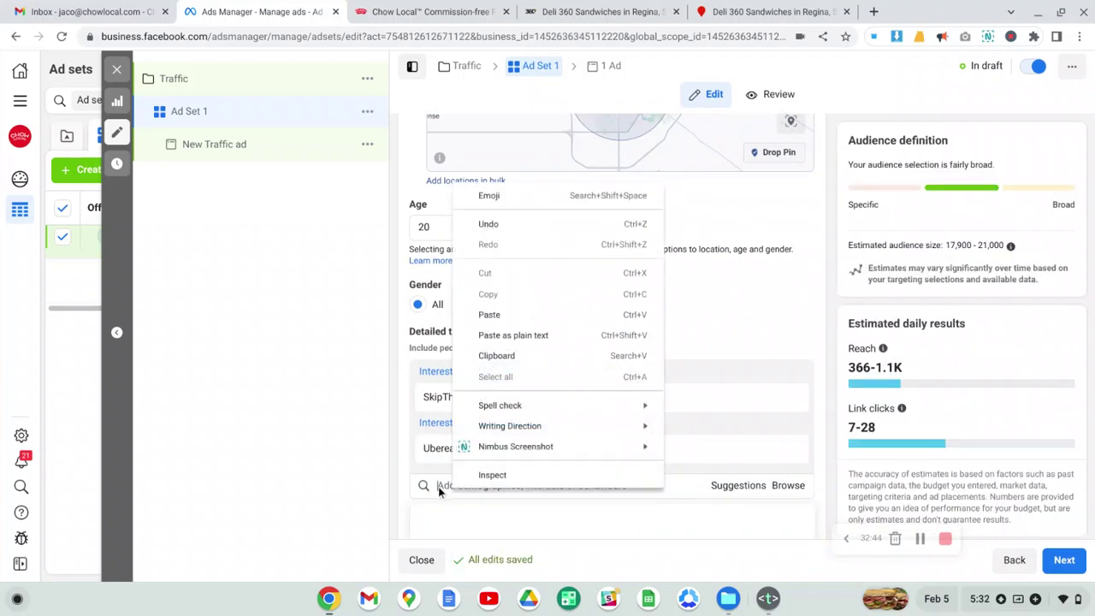
pyautogui.click(440, 486)
pyautogui.write('doordasg')
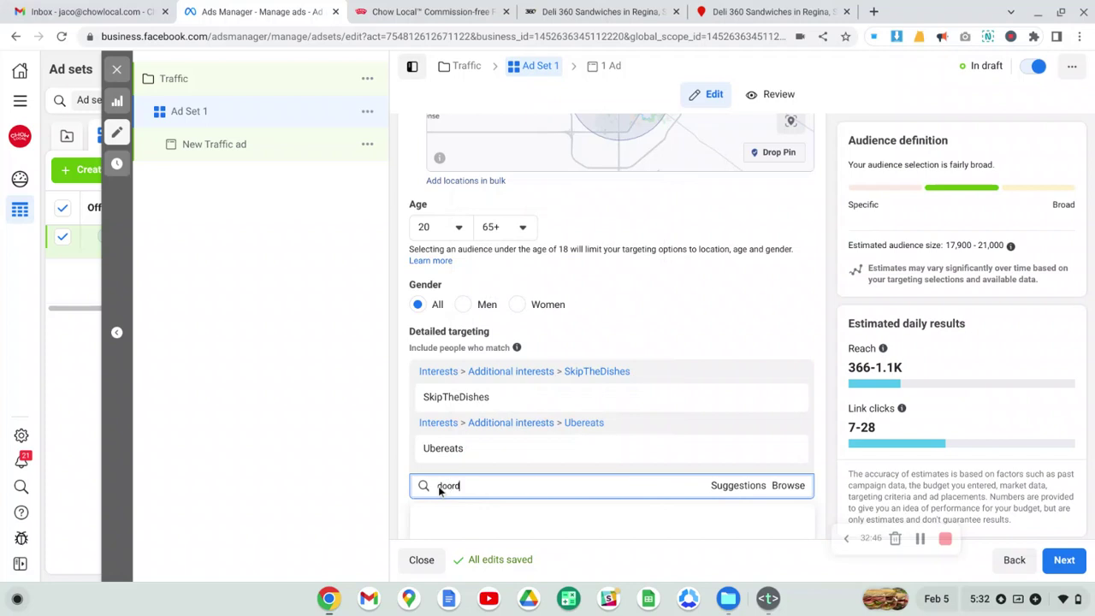
pyautogui.press('BackSpace')
pyautogui.write('h')
pyautogui.press('Escape')
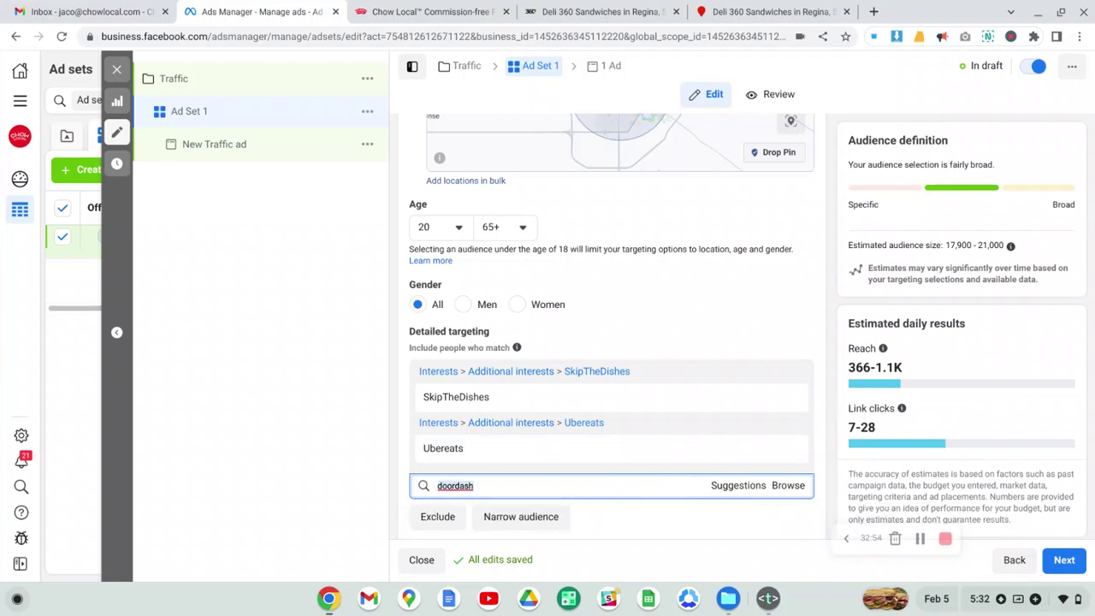
pyautogui.doubleClick(500, 491)
pyautogui.click(475, 511)
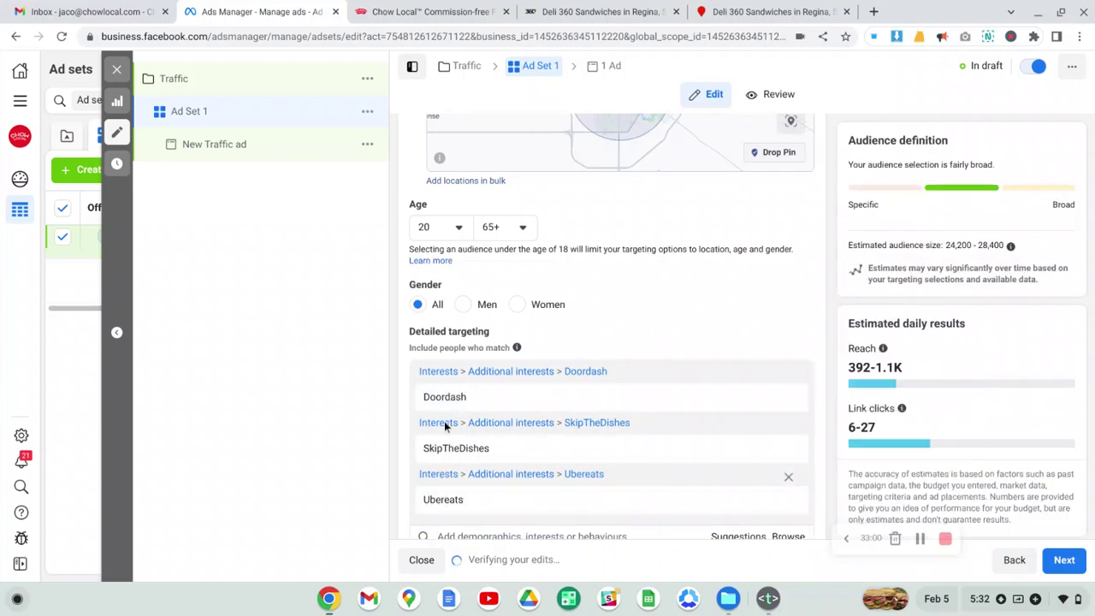
# Add the suggested interests Online food ordering, Home Delivery and Local food (food and drink) to the detailed targeting.
pyautogui.scroll(-1, 719, 325)
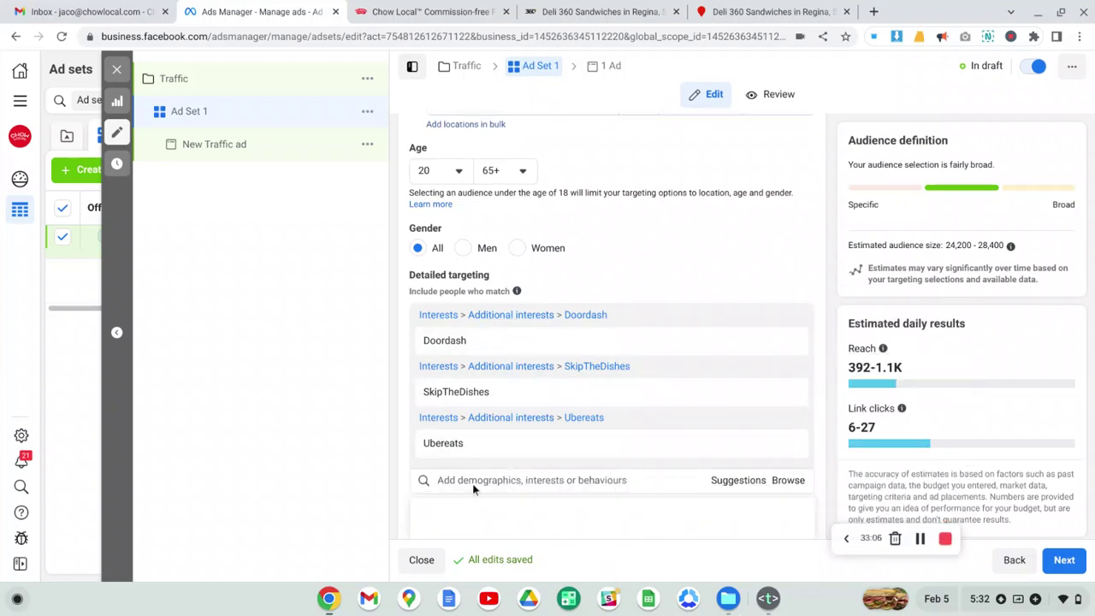
pyautogui.scroll(-1, 472, 483)
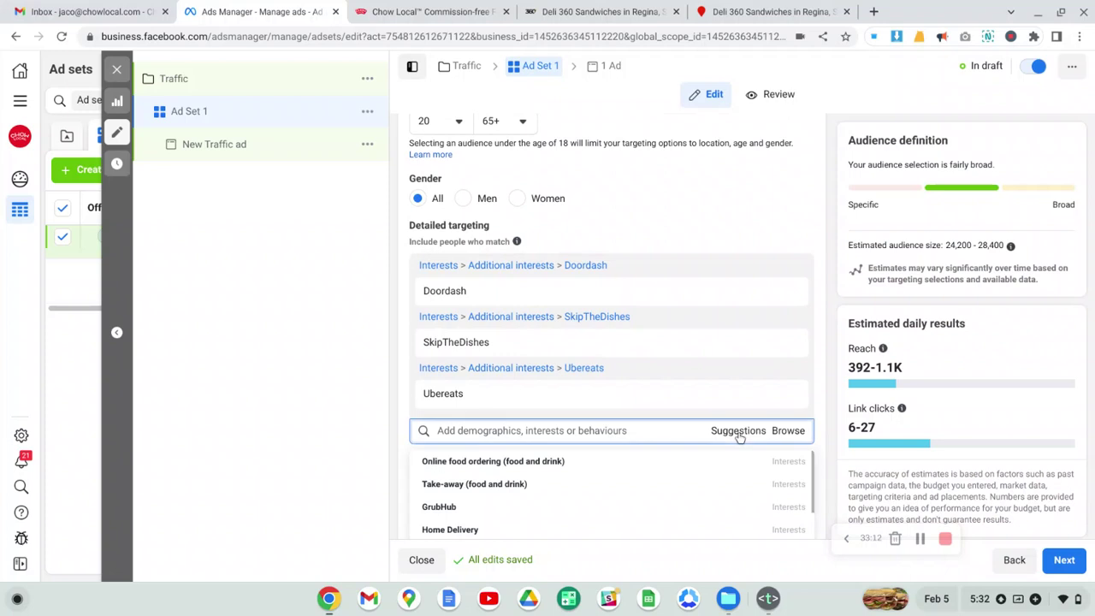
pyautogui.scroll(-2, 659, 300)
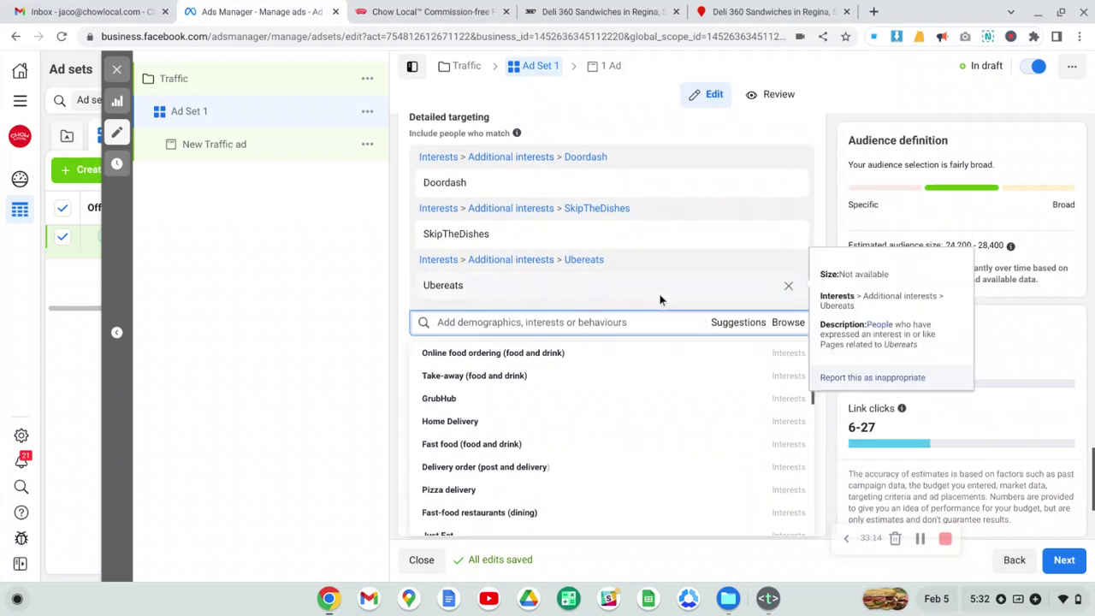
pyautogui.moveTo(444, 355)
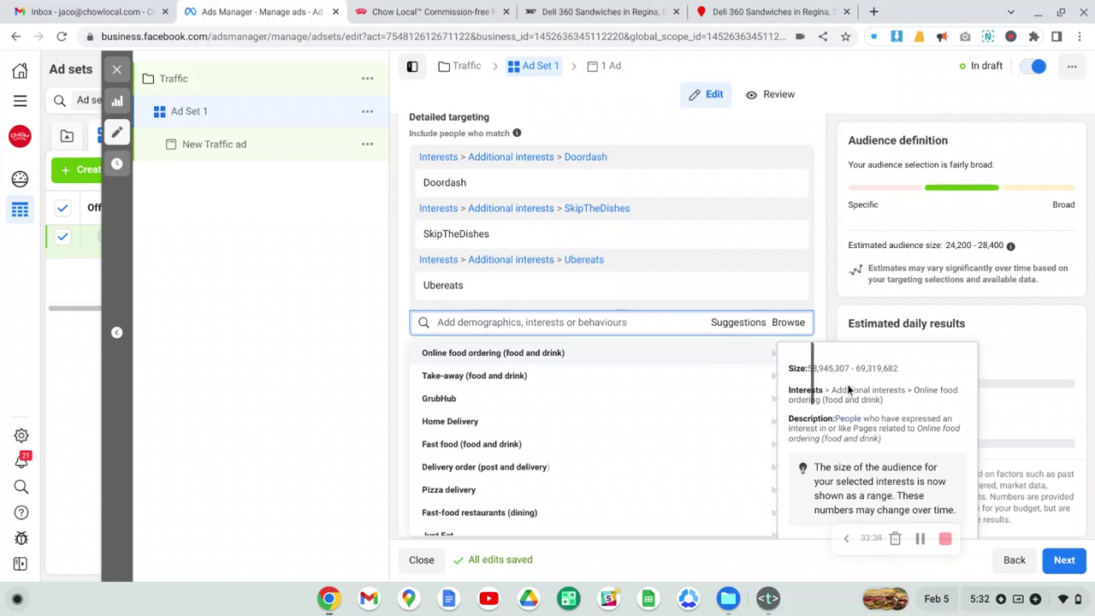
pyautogui.click(528, 358)
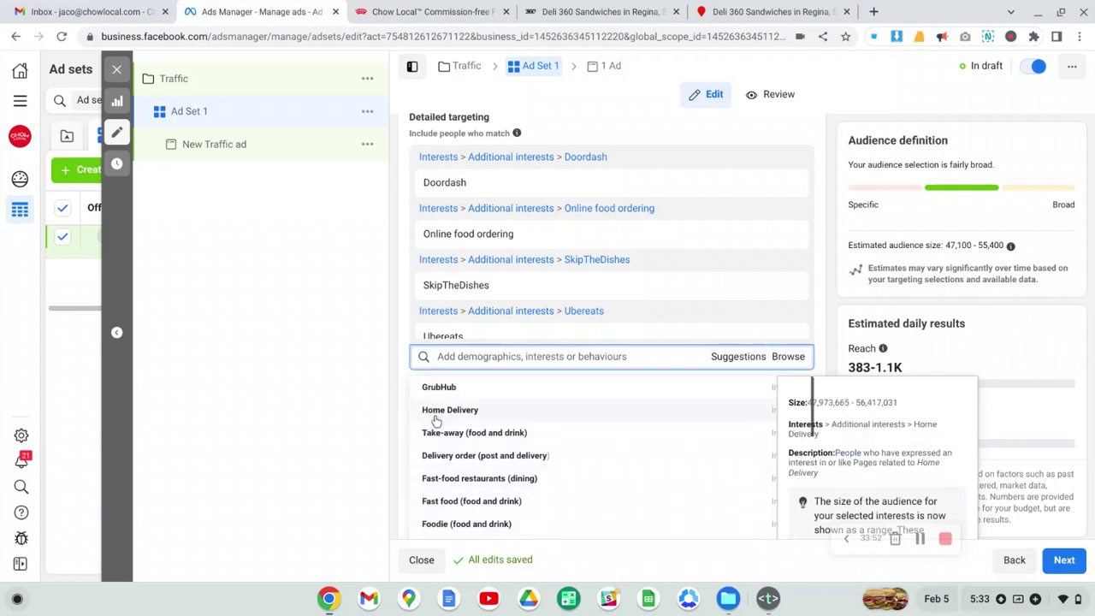
pyautogui.click(436, 414)
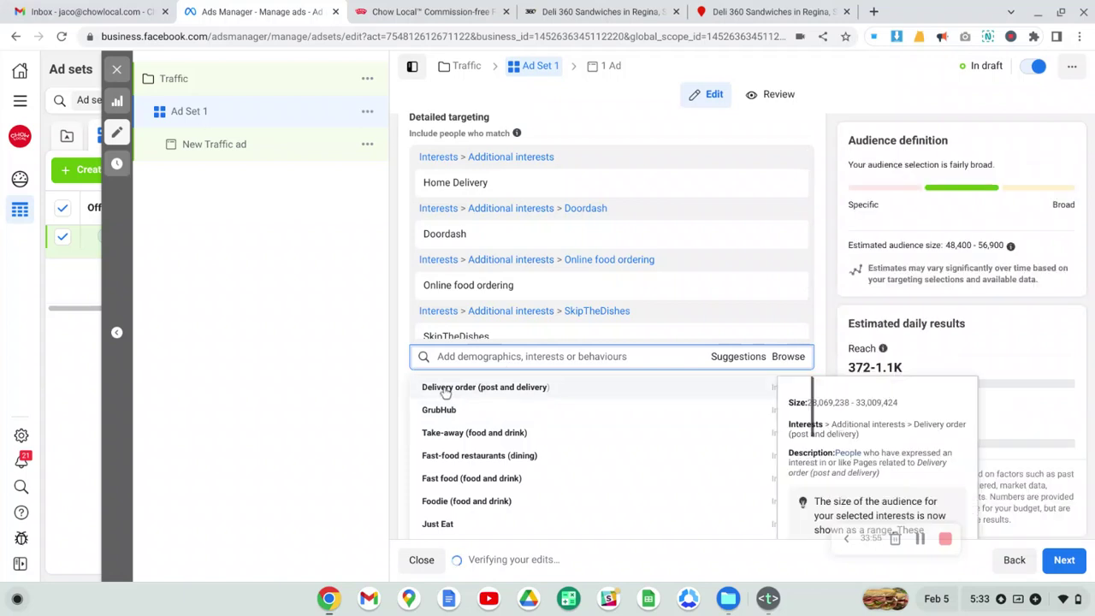
pyautogui.scroll(-2, 444, 453)
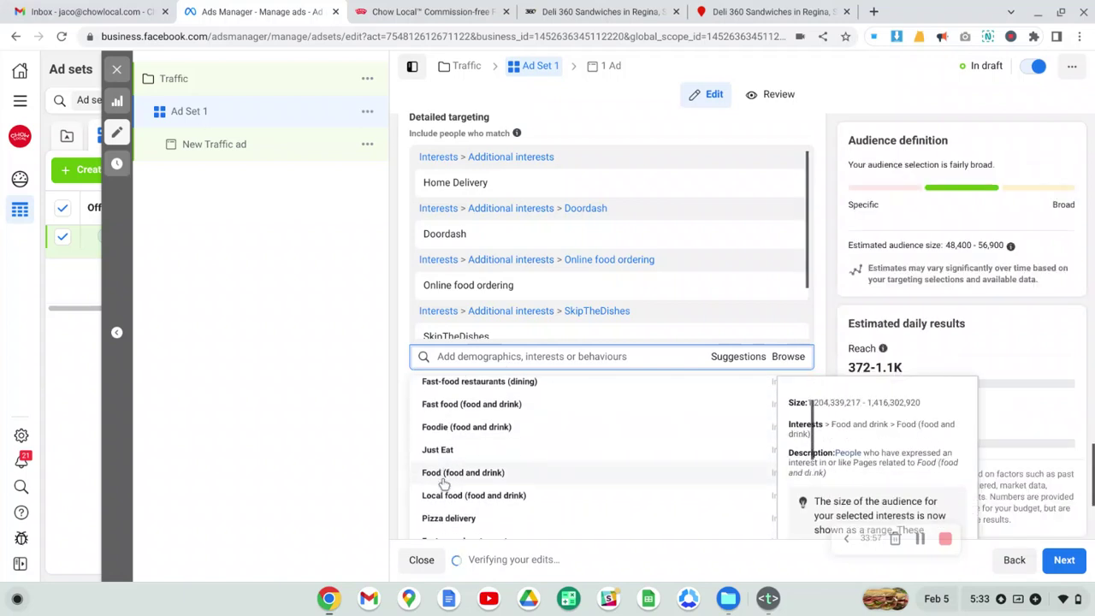
pyautogui.scroll(-1, 444, 484)
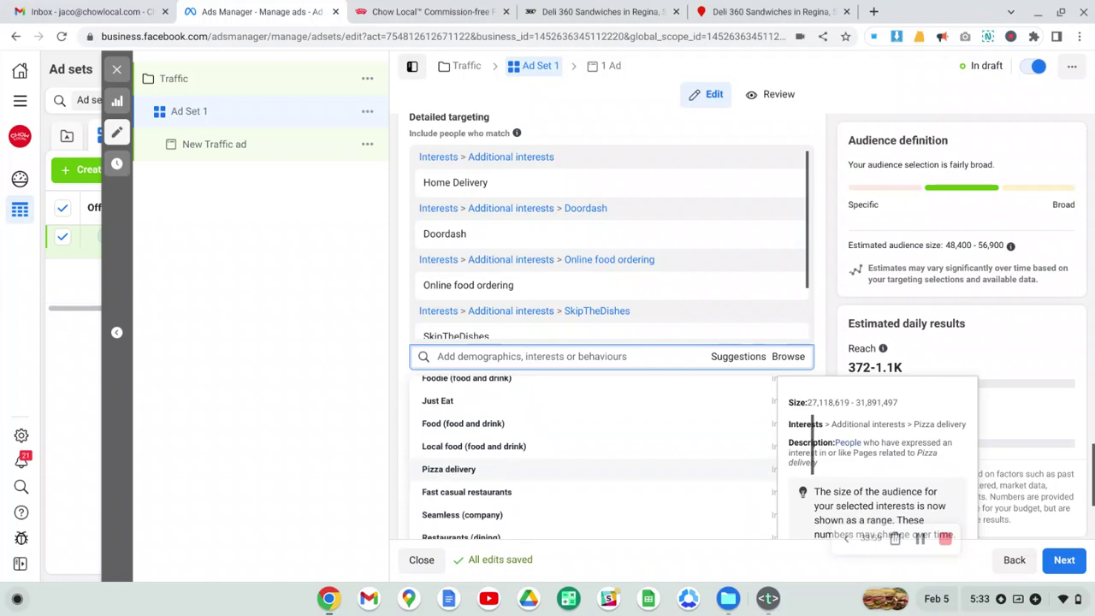
pyautogui.click(449, 446)
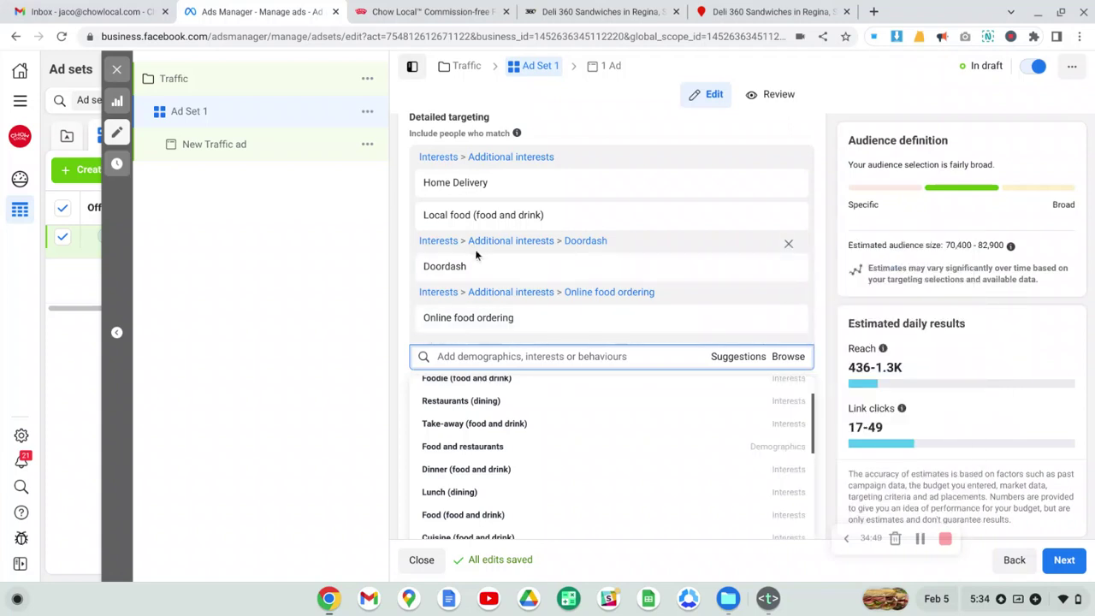
# View the Deli 360 Sandwiches website, return to Ads Manager and close the list of suggested interests.
pyautogui.moveTo(442, 220)
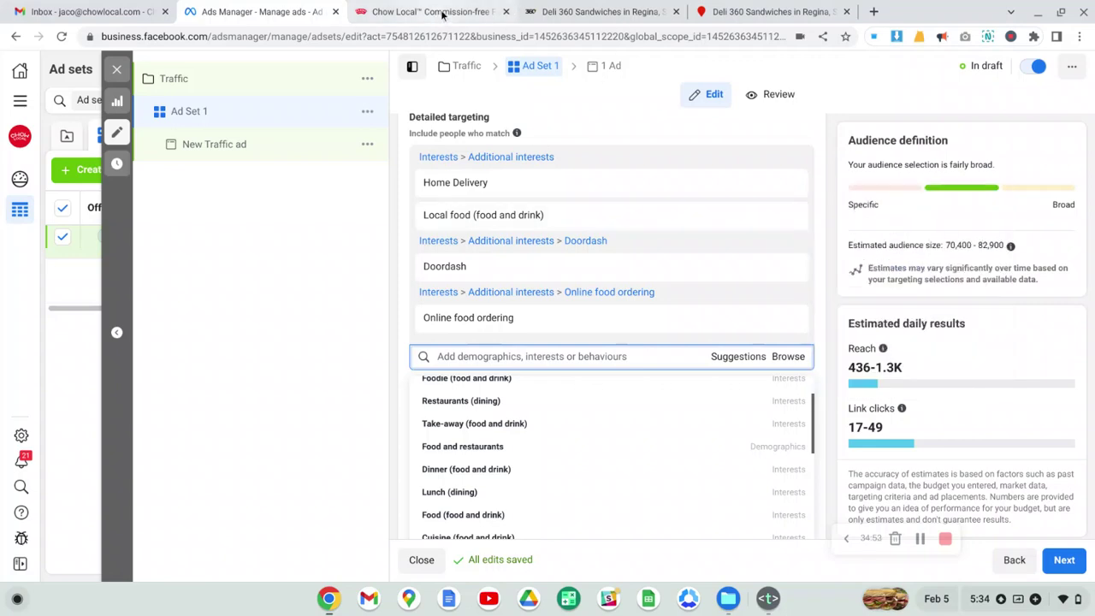
pyautogui.click(565, 13)
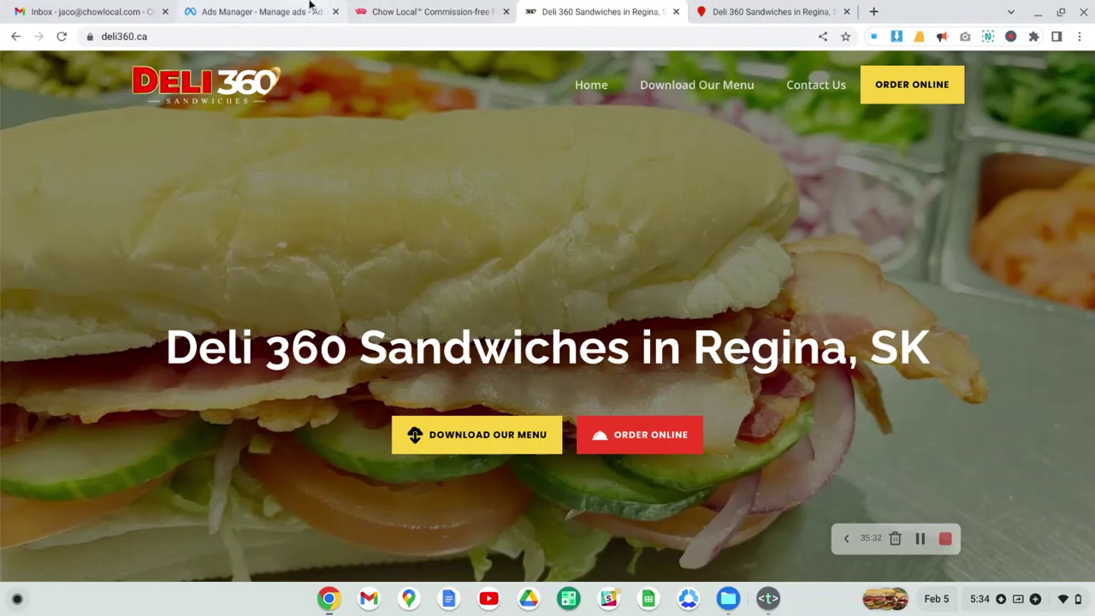
pyautogui.click(281, 12)
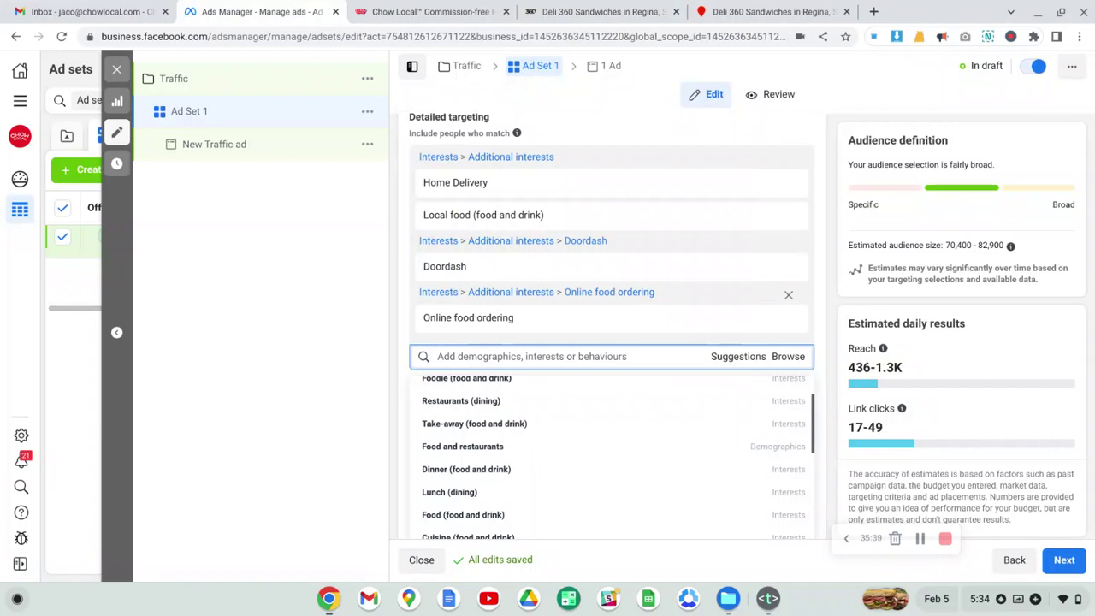
pyautogui.click(689, 143)
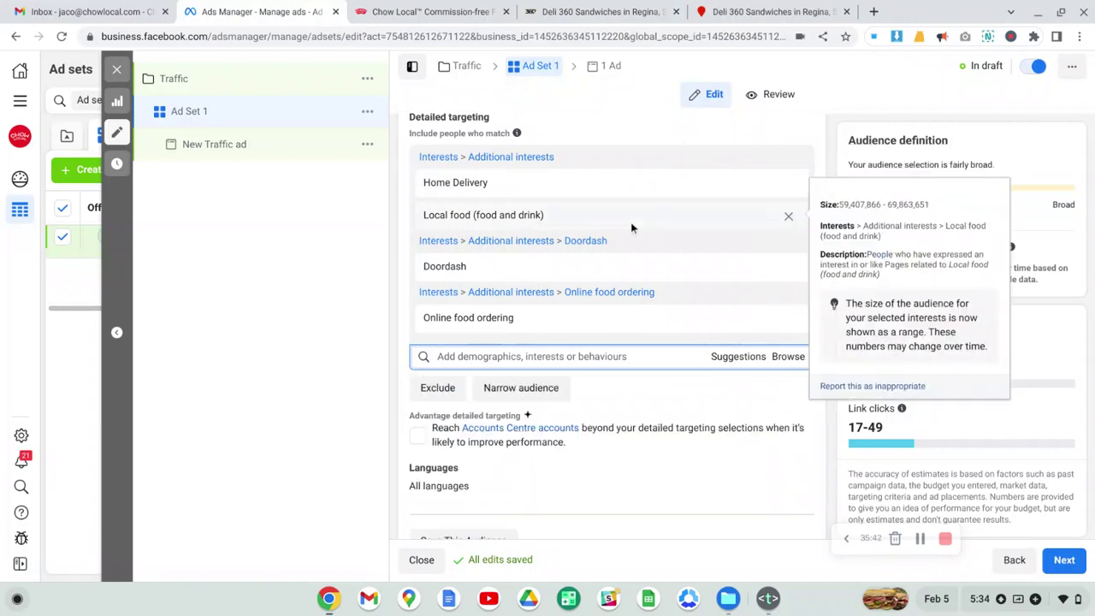
# Switch the ad set to manual placements and bring up its platform options.
pyautogui.scroll(-2, 631, 224)
pyautogui.scroll(-3, 632, 386)
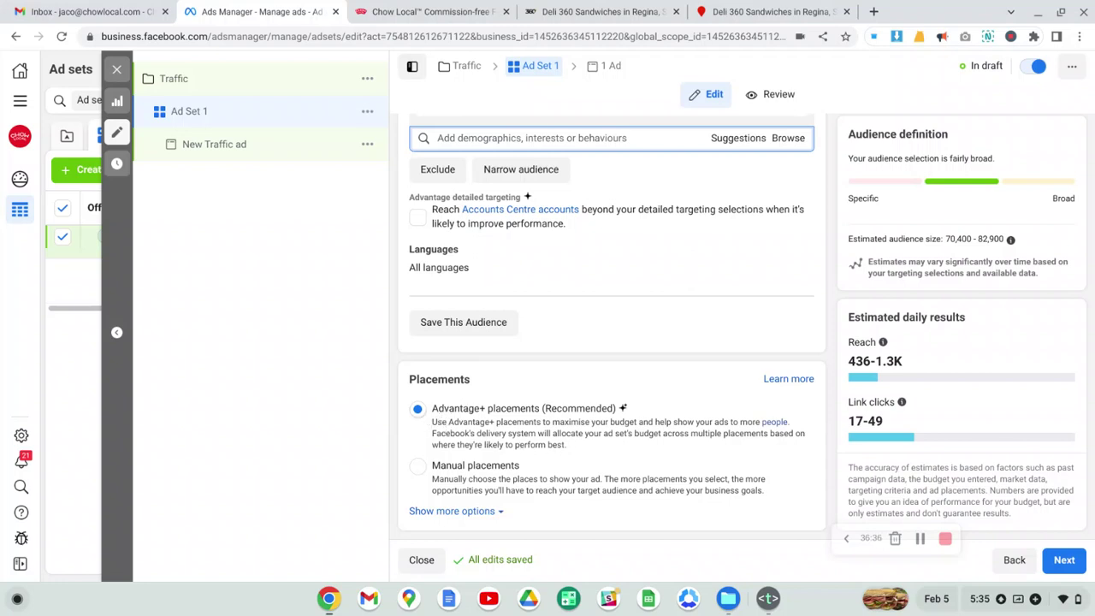
pyautogui.click(418, 466)
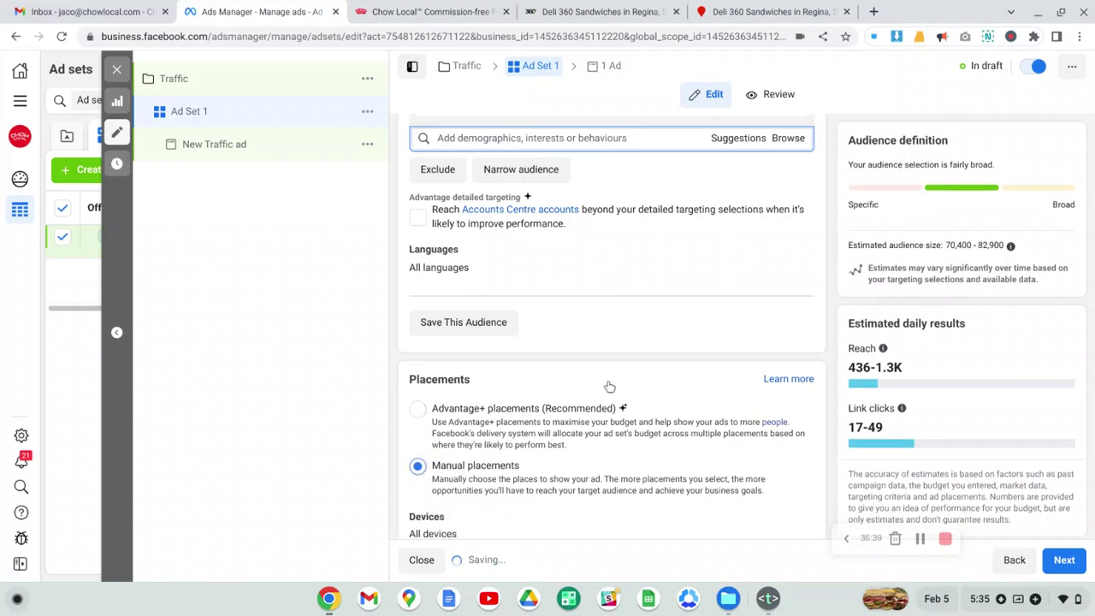
pyautogui.scroll(-2, 609, 386)
pyautogui.scroll(-1, 609, 387)
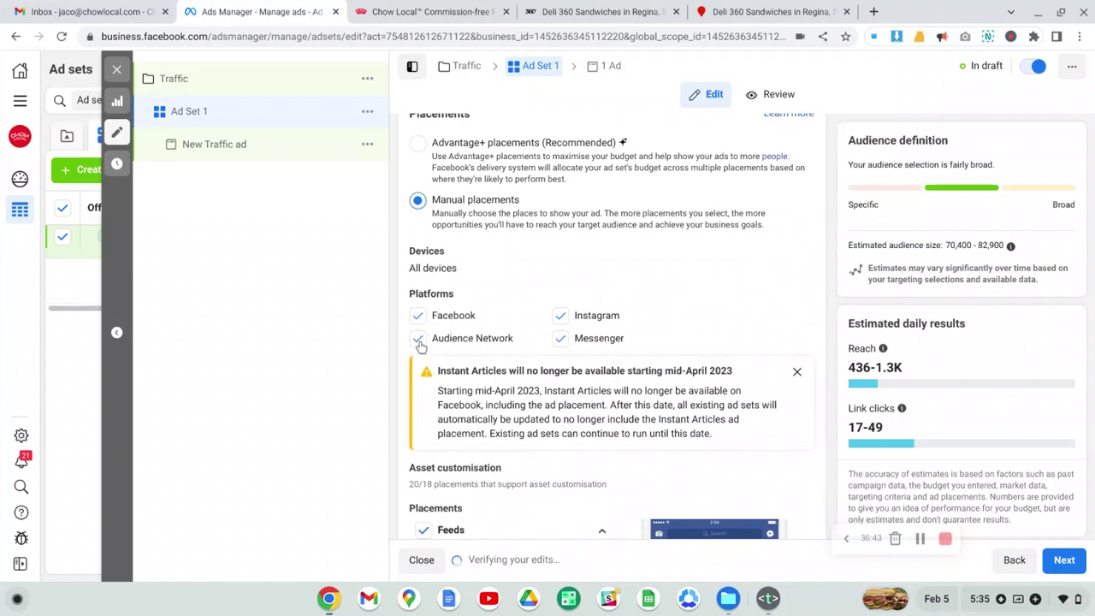
# Exclude Messenger and Audience Network from the ad set's manual placement platforms.
pyautogui.click(562, 340)
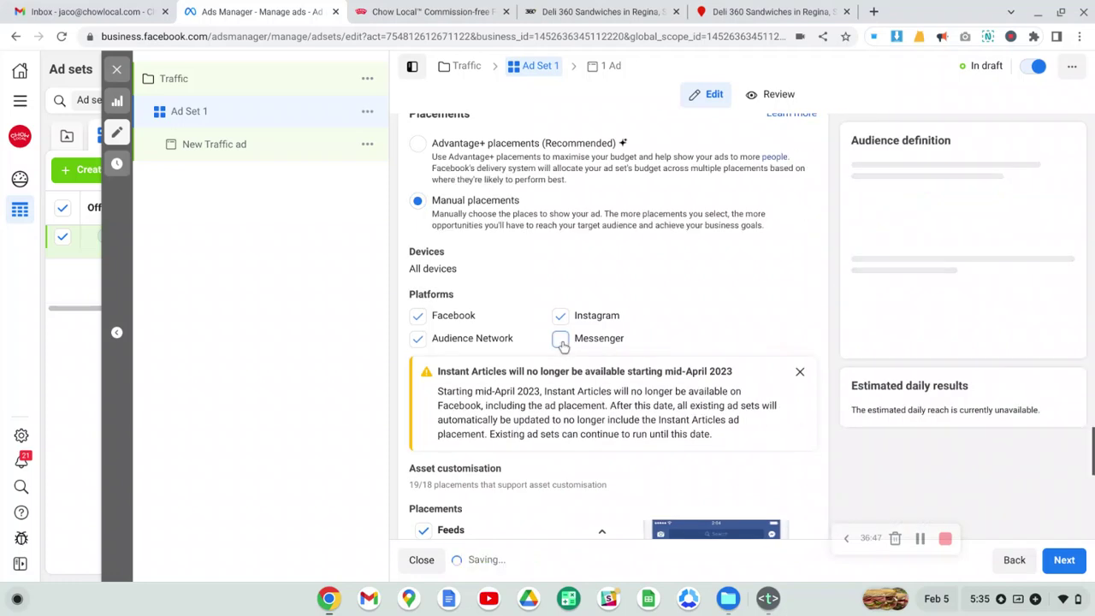
pyautogui.click(419, 339)
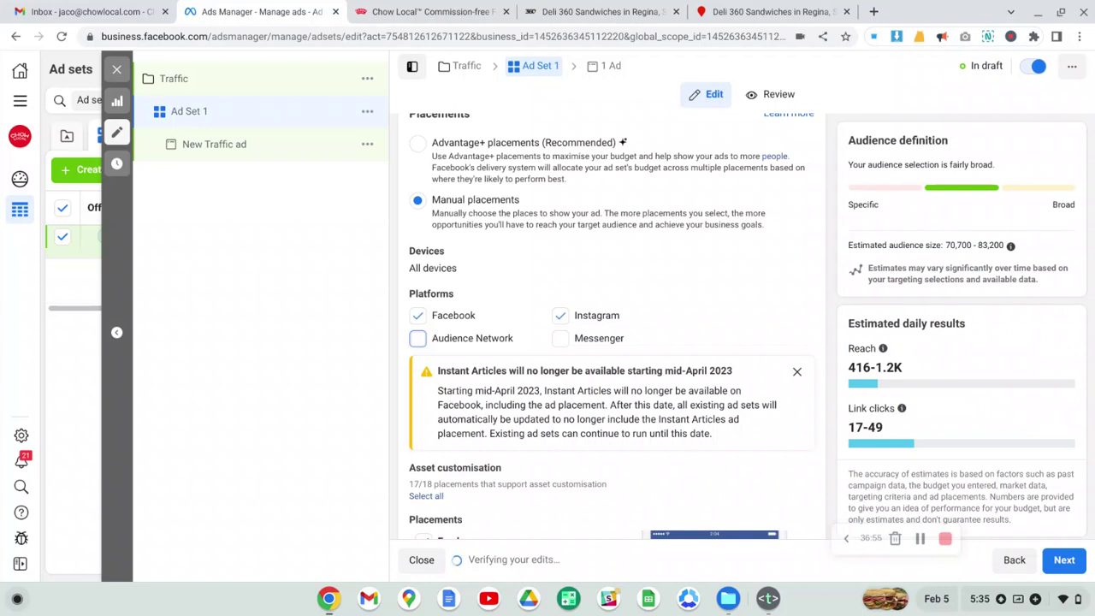
# Expand the Feeds placements and deselect Facebook video feeds and Facebook right column.
pyautogui.scroll(-3, 487, 358)
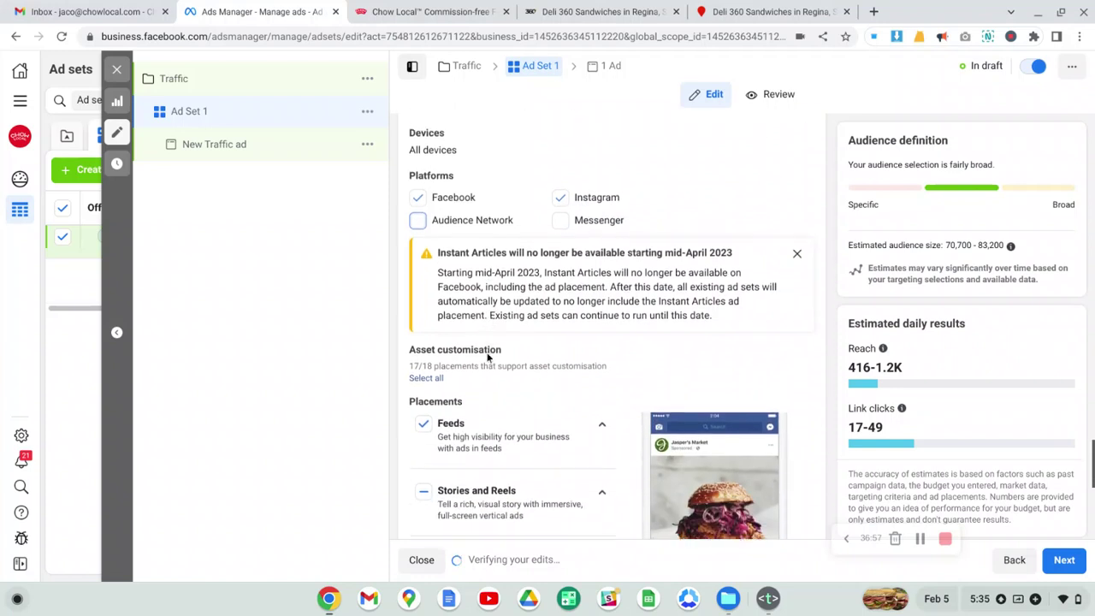
pyautogui.scroll(1, 487, 357)
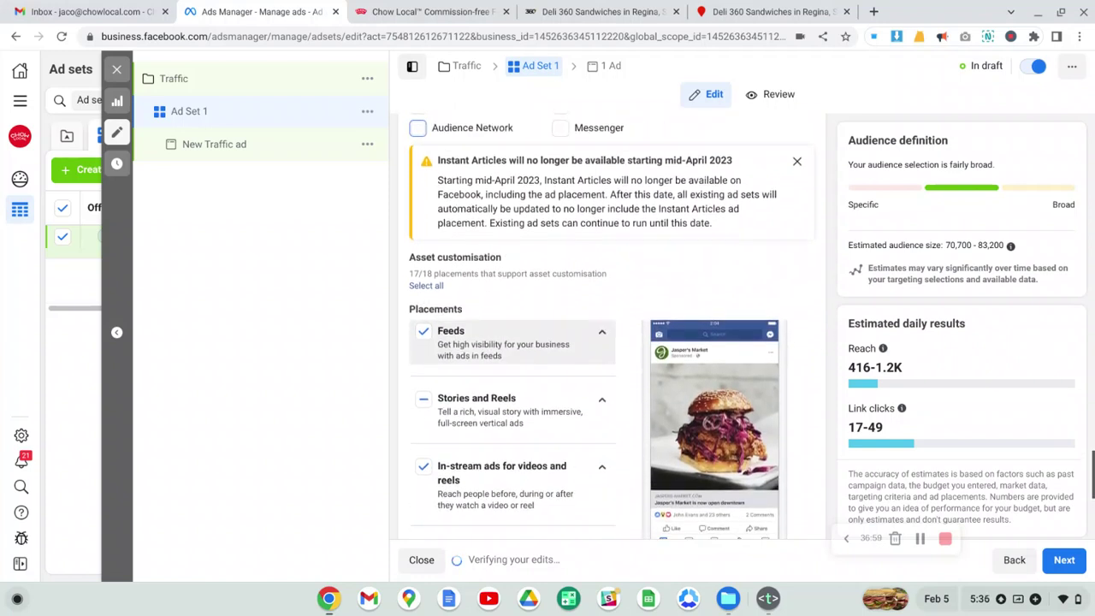
pyautogui.scroll(-1, 459, 250)
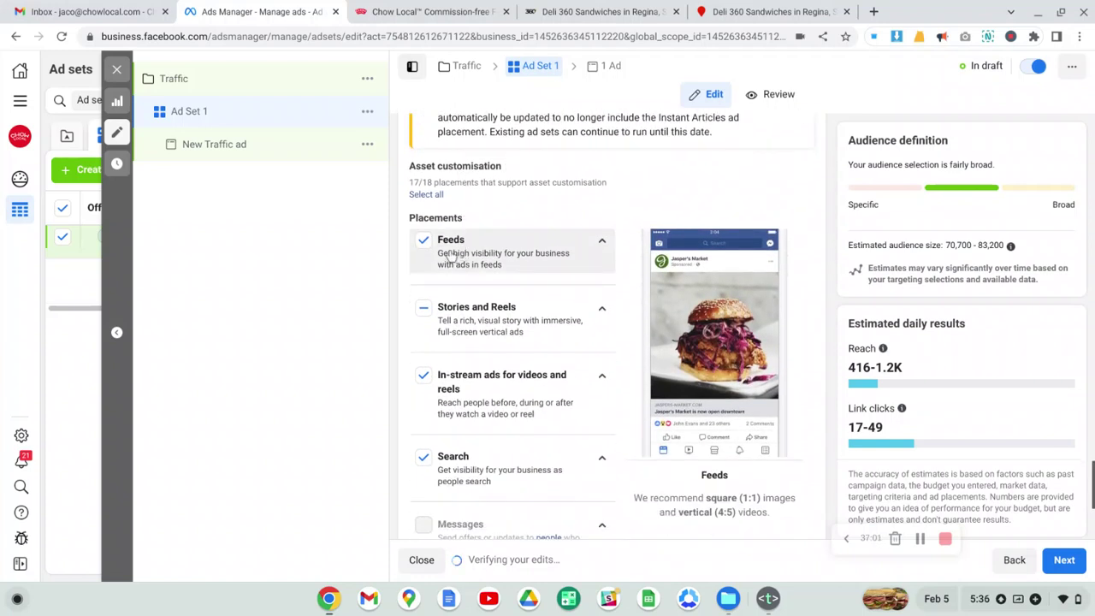
pyautogui.click(515, 262)
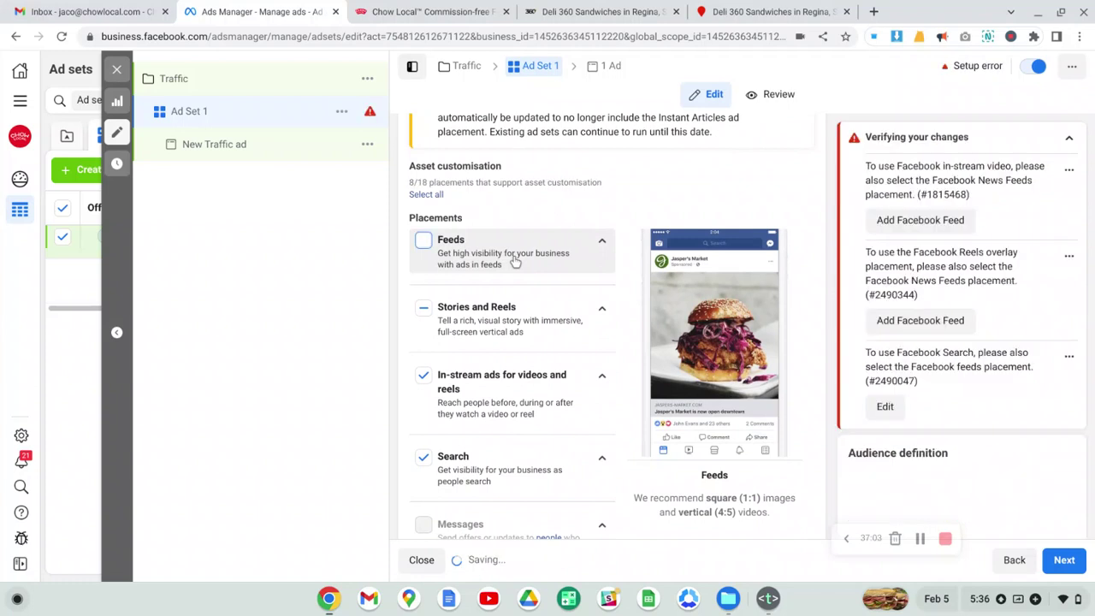
pyautogui.click(423, 240)
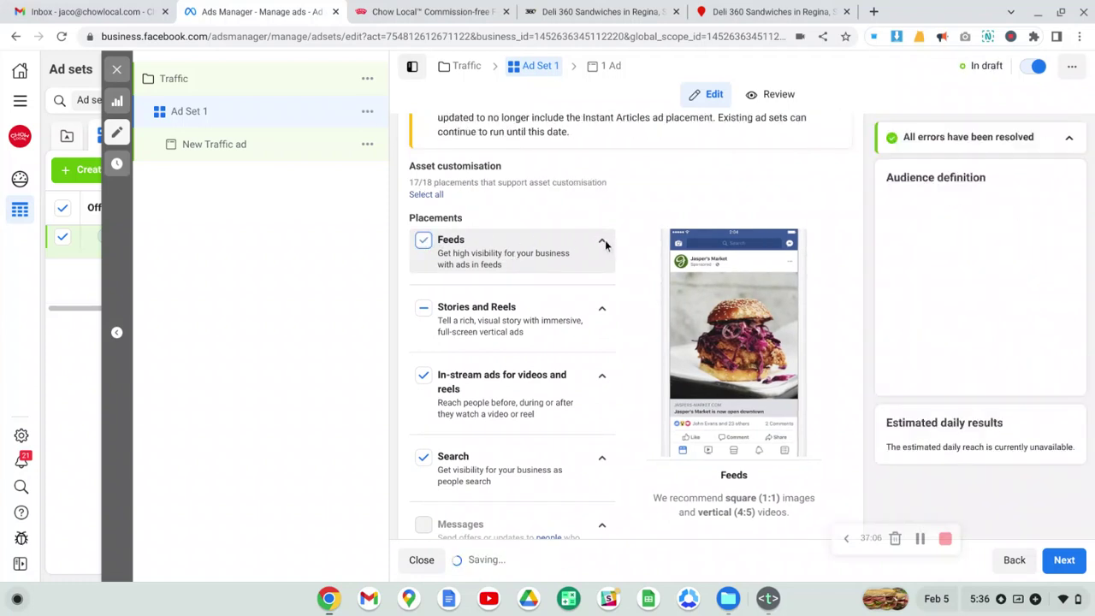
pyautogui.click(602, 242)
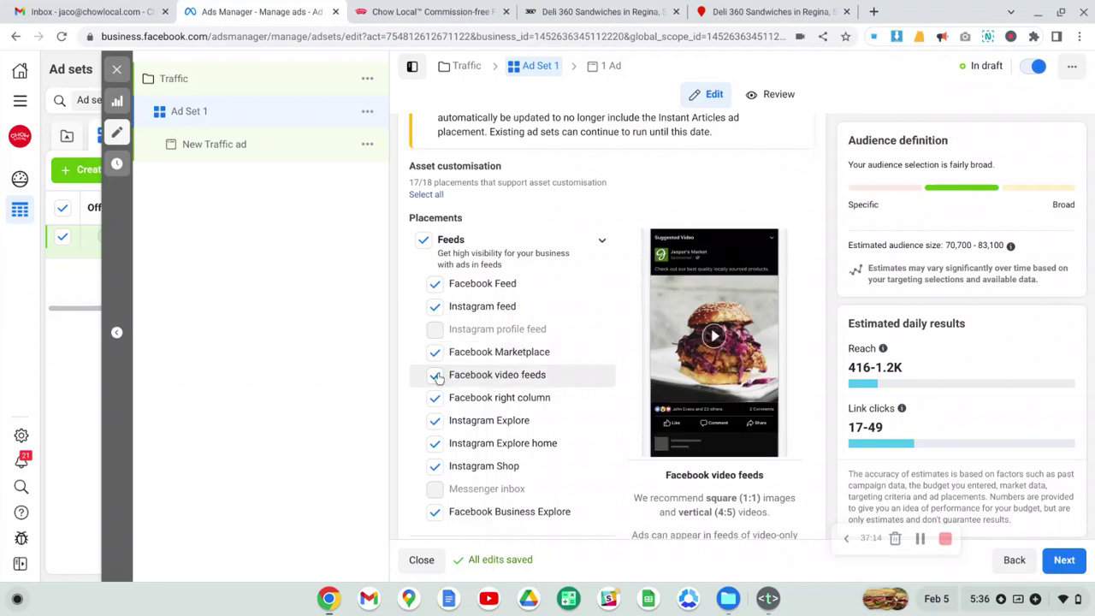
pyautogui.click(435, 376)
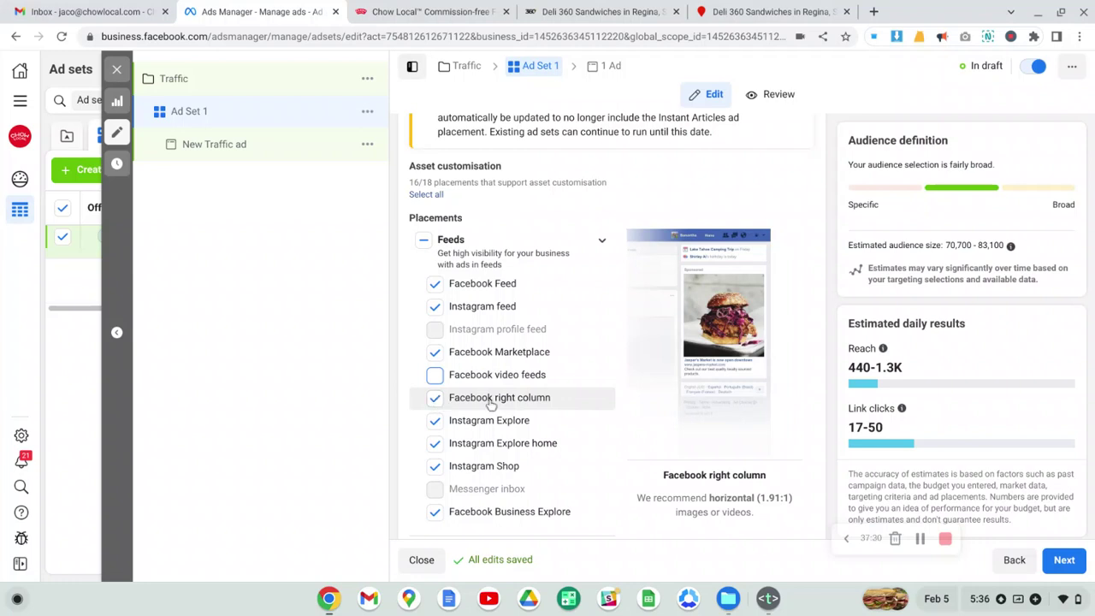
pyautogui.click(435, 399)
pyautogui.click(435, 398)
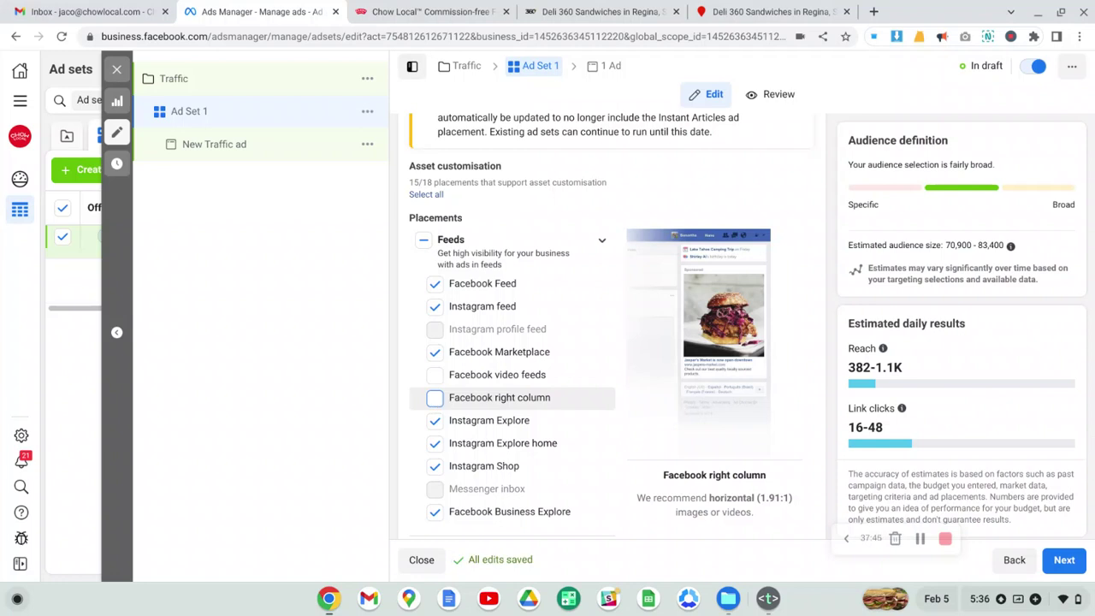
# Deselect Instagram Explore, Instagram Explore home and Instagram Shop in the Feeds placements.
pyautogui.click(434, 421)
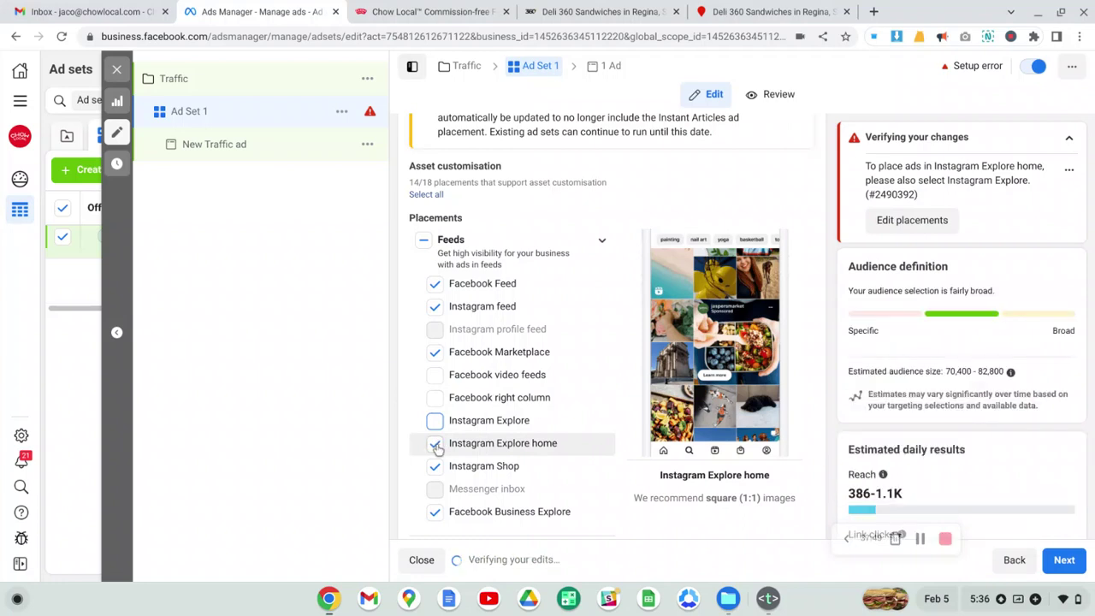
pyautogui.click(435, 444)
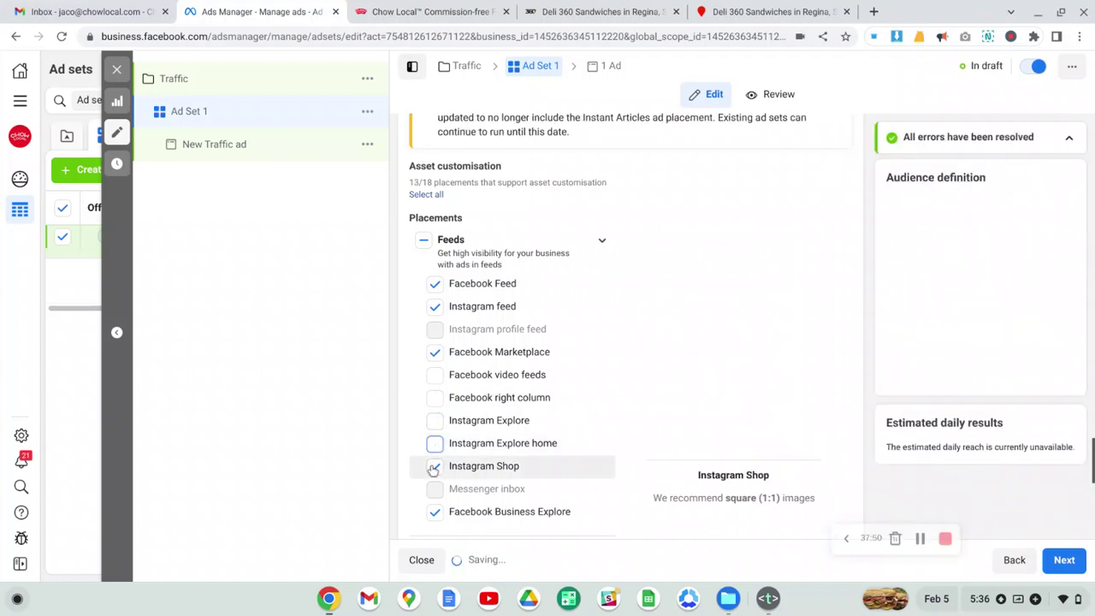
pyautogui.click(433, 468)
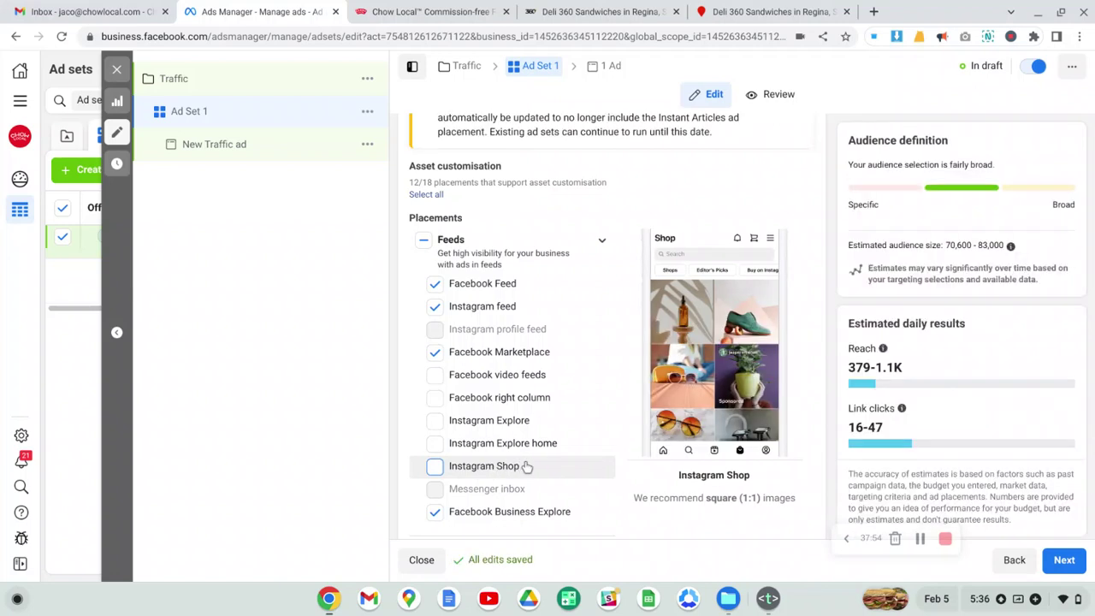
# Expand Stories and Reels and deselect Instagram Stories, Facebook Stories, Instagram Reels and Facebook Reels.
pyautogui.scroll(-2, 503, 484)
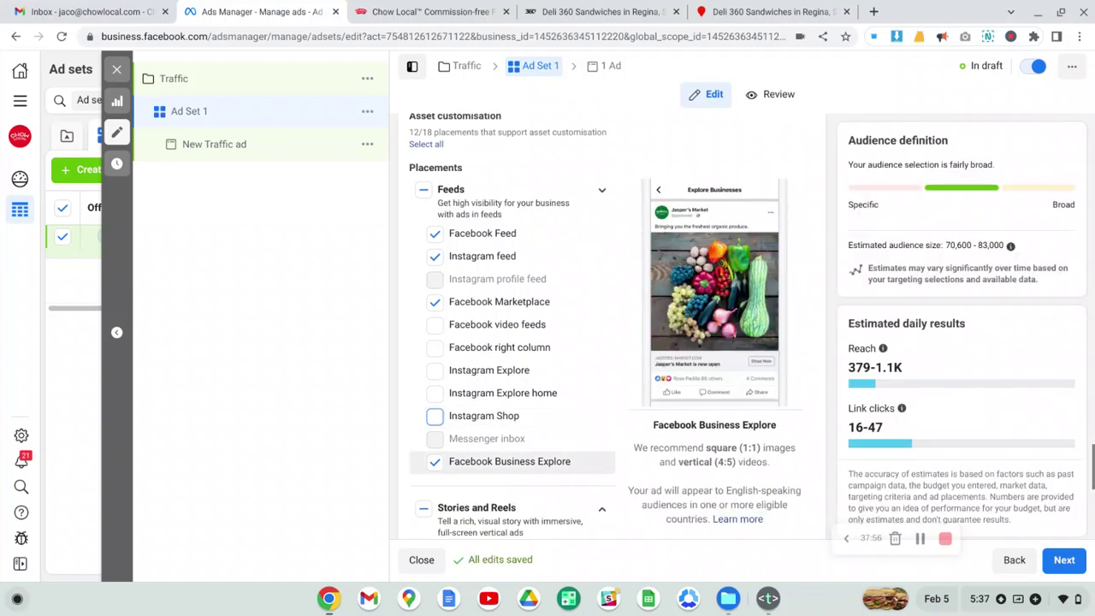
pyautogui.scroll(-1, 503, 484)
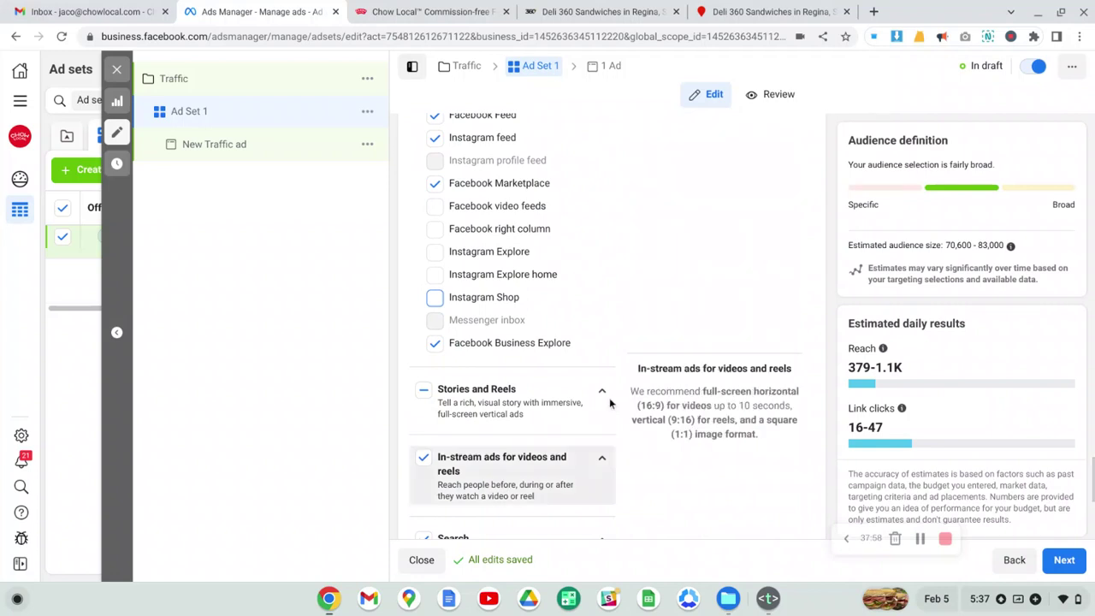
pyautogui.click(602, 395)
pyautogui.scroll(-2, 451, 395)
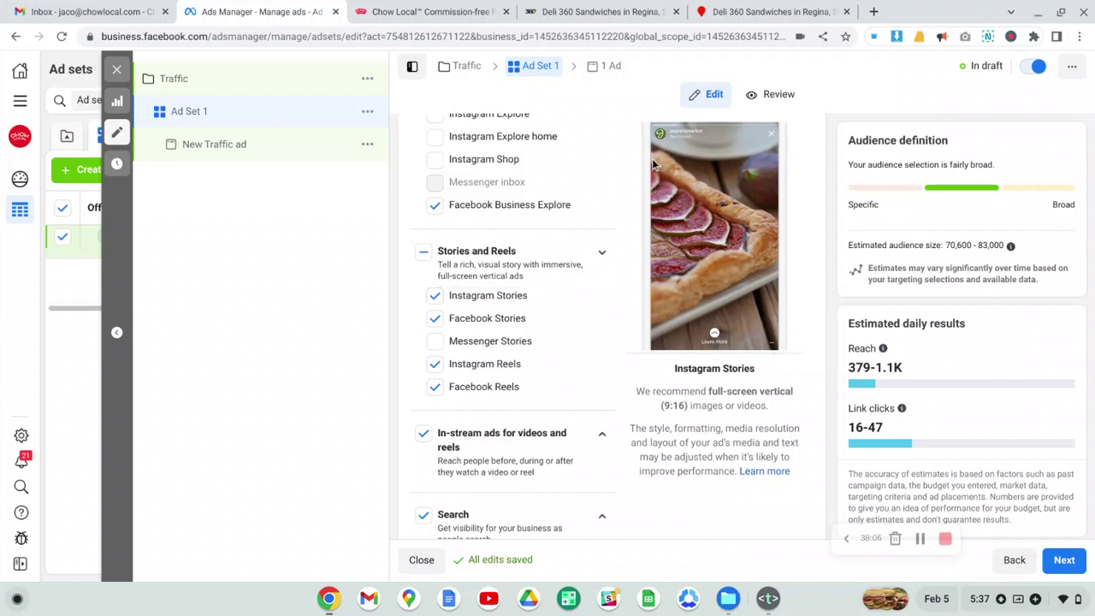
pyautogui.click(435, 296)
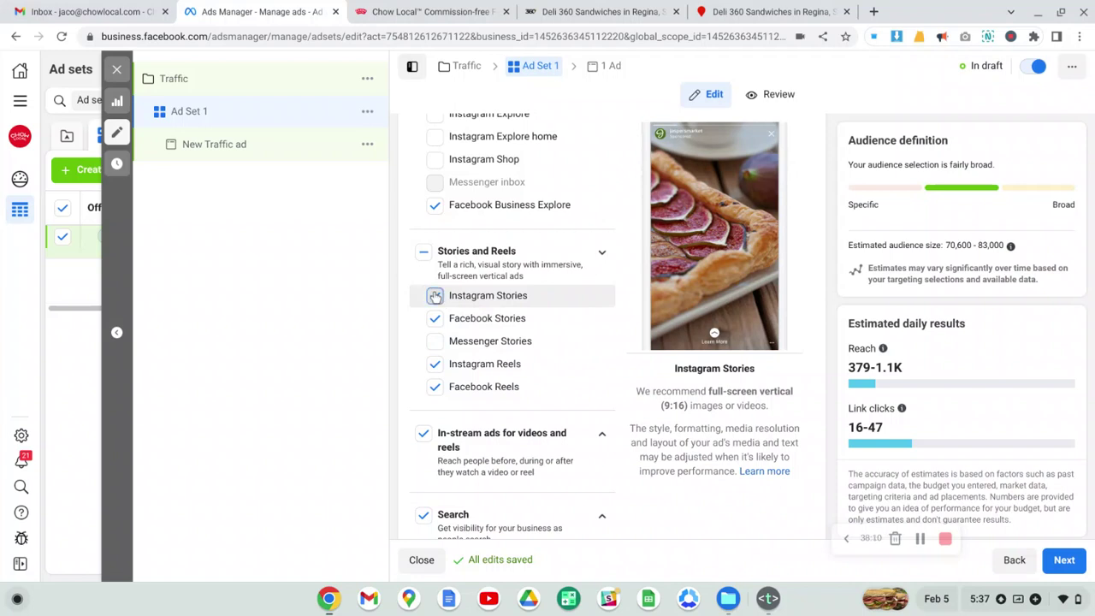
pyautogui.click(435, 319)
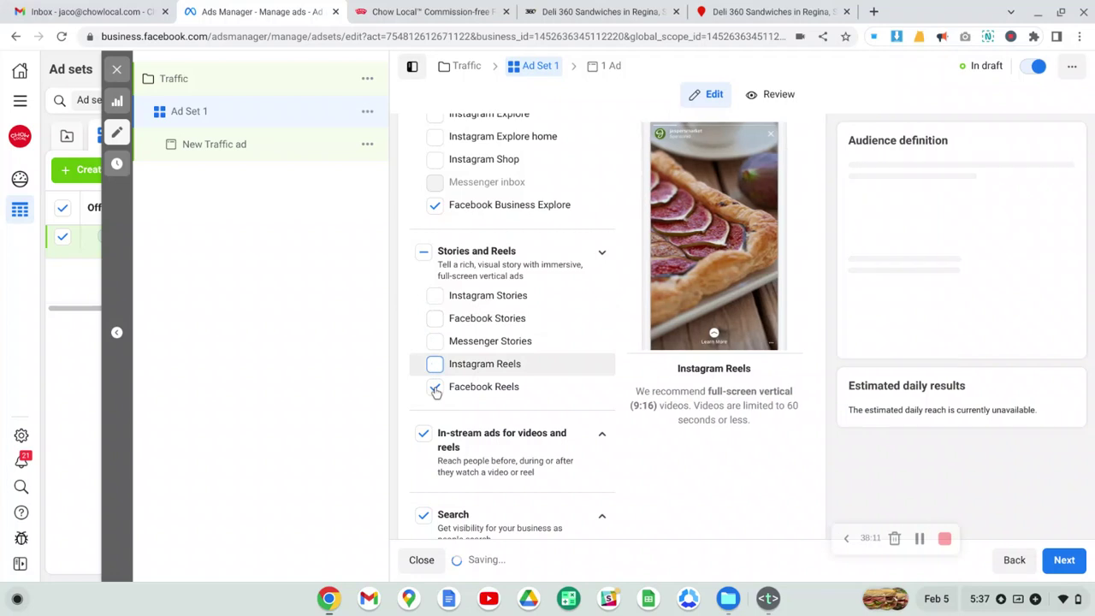
pyautogui.click(434, 387)
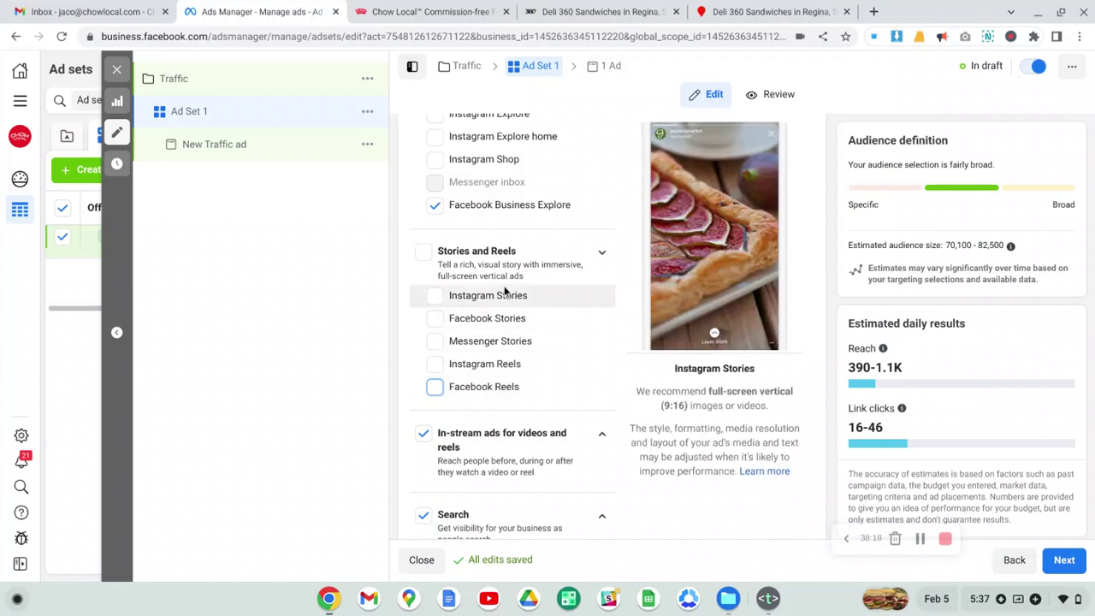
# Deselect the In-stream ads for videos and reels and In-article placements, keeping Search selected.
pyautogui.scroll(-2, 505, 290)
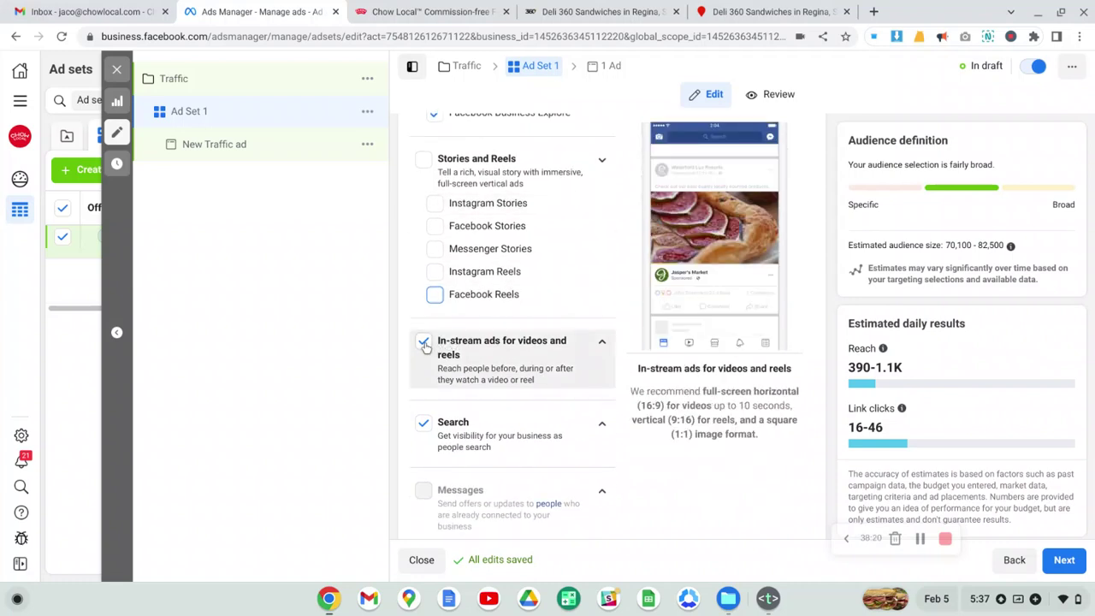
pyautogui.click(425, 343)
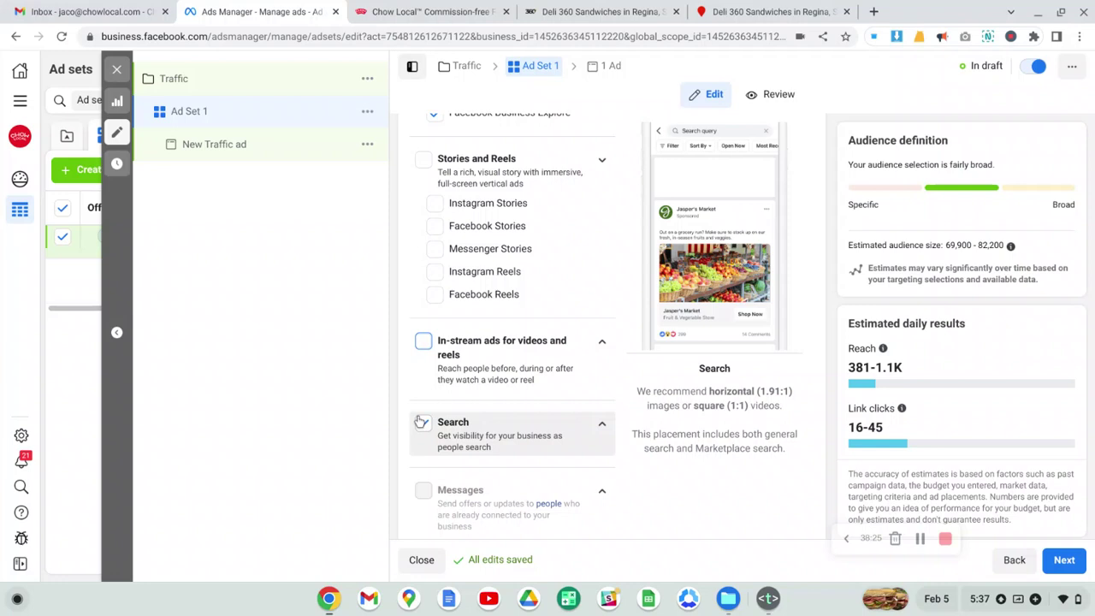
pyautogui.click(423, 422)
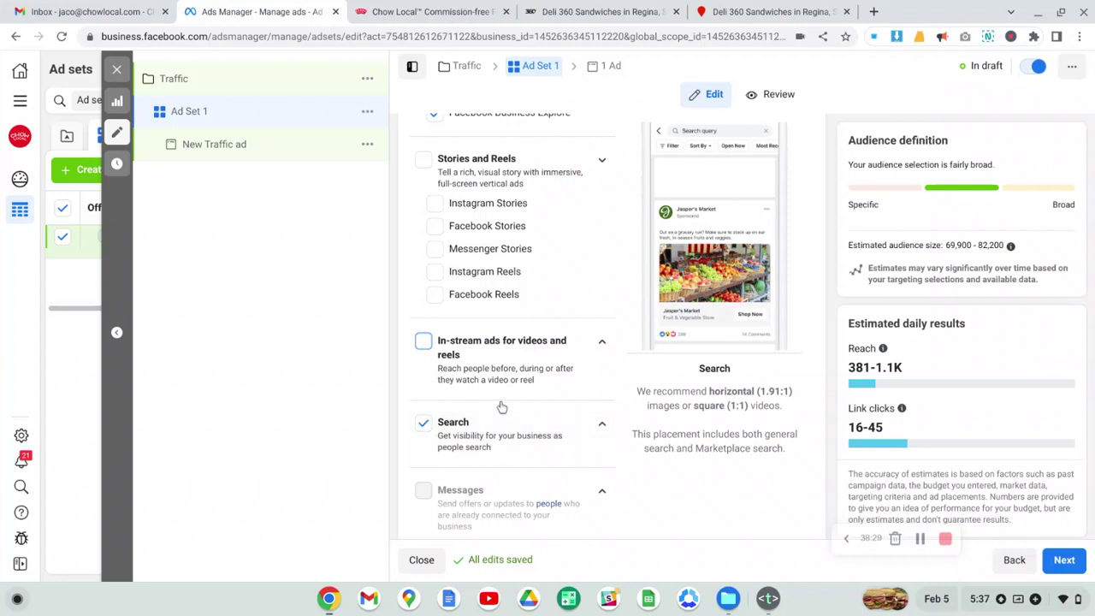
pyautogui.scroll(-2, 501, 407)
pyautogui.scroll(-1, 501, 411)
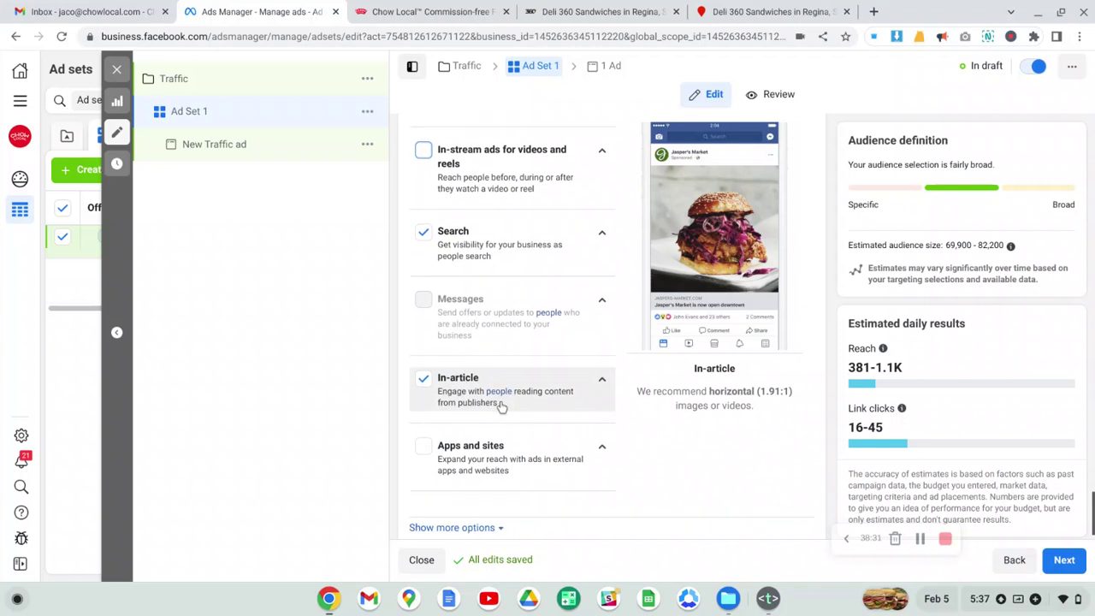
pyautogui.click(424, 382)
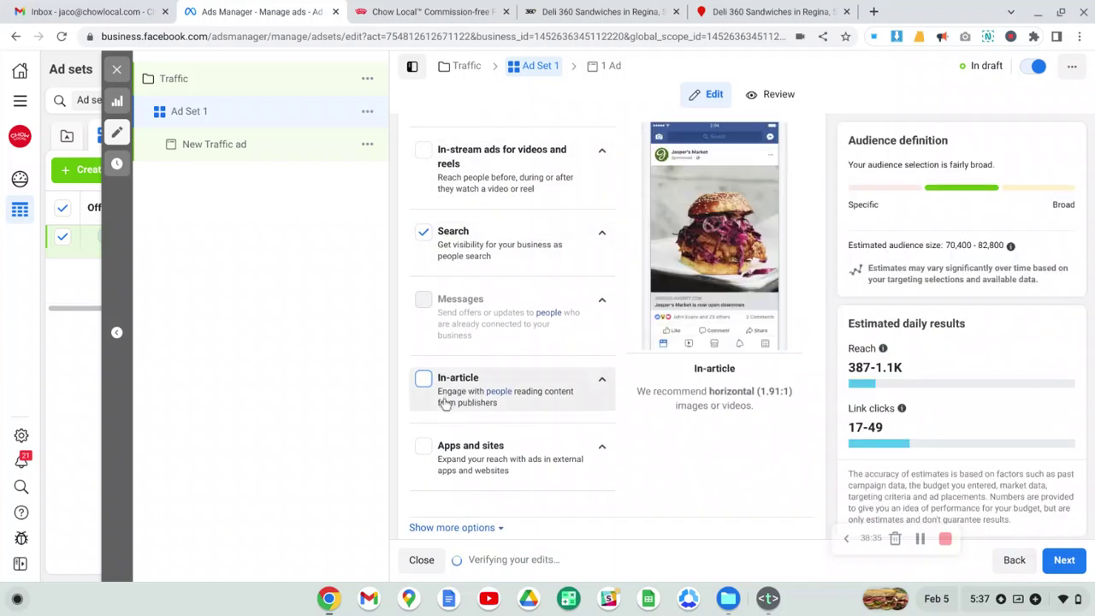
# Show the additional placement options, review the mobile device and brand safety settings, and continue to the ad.
pyautogui.scroll(-1, 513, 445)
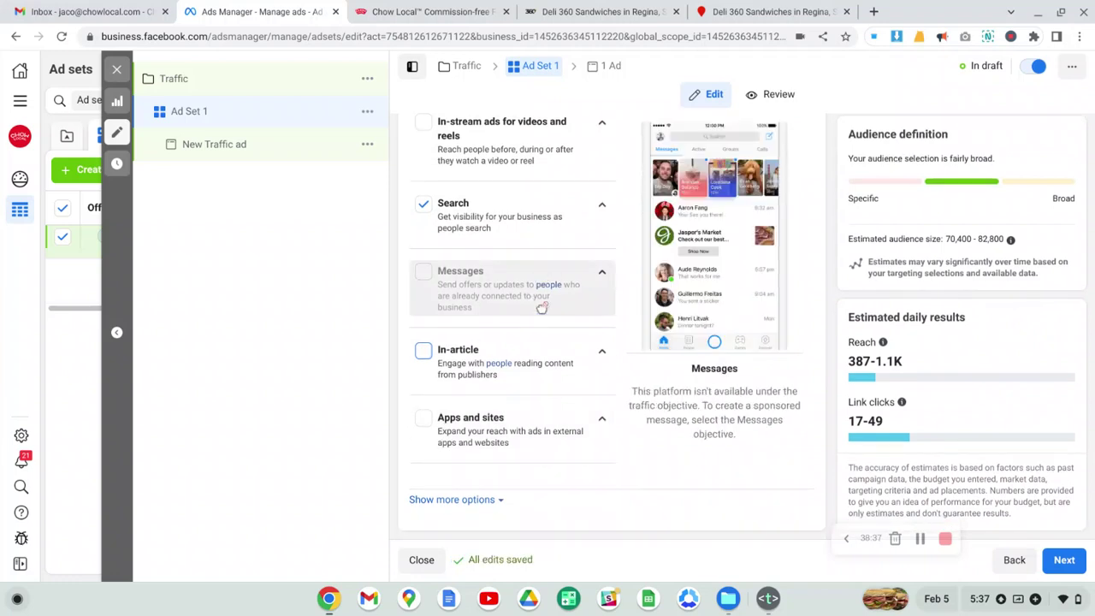
pyautogui.click(500, 506)
pyautogui.scroll(-2, 496, 398)
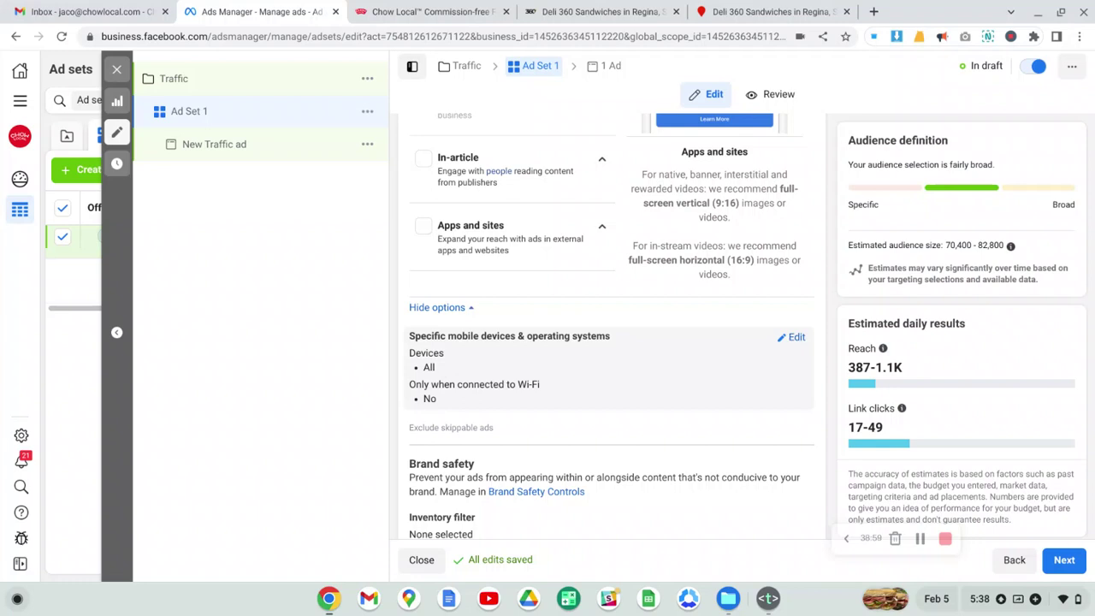
pyautogui.scroll(-2, 611, 374)
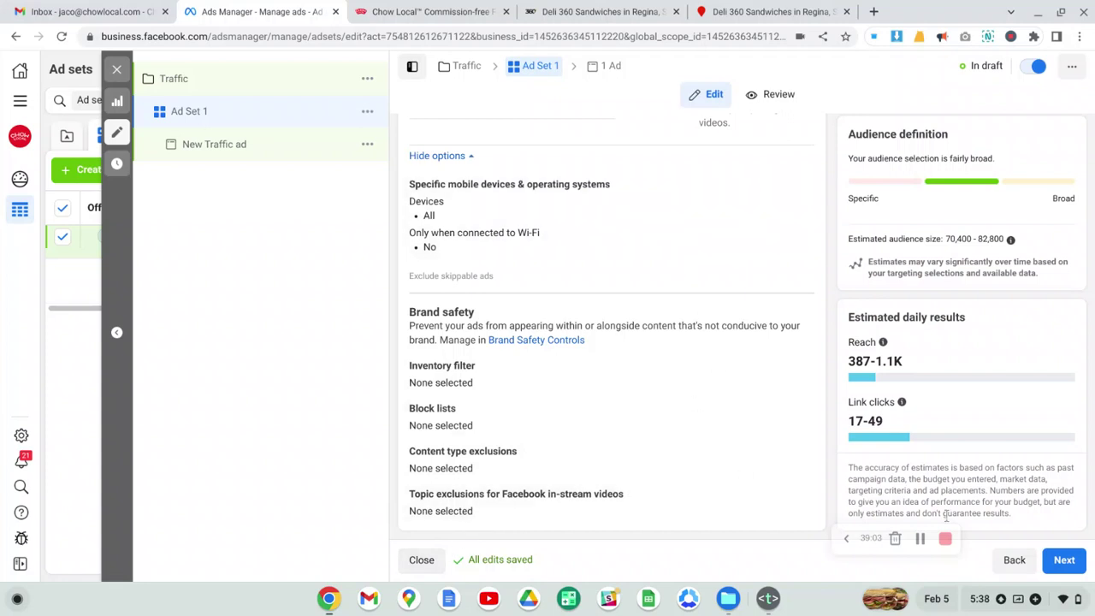
pyautogui.click(1061, 561)
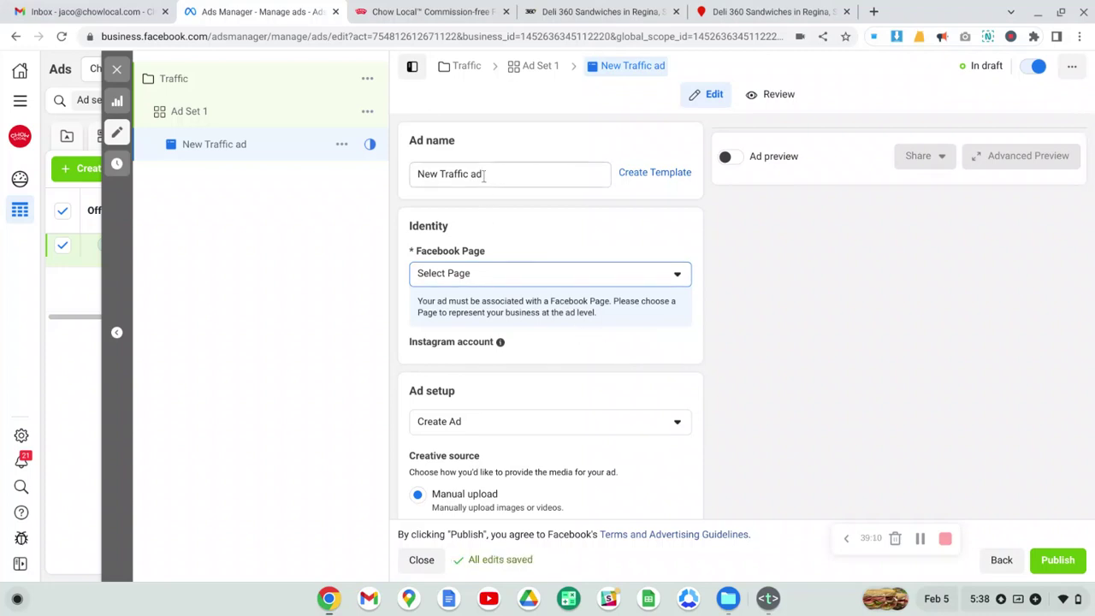
# Return from the new ad to Ad Set 1 and select its name for replacement.
pyautogui.moveTo(484, 175); pyautogui.dragTo(406, 173)
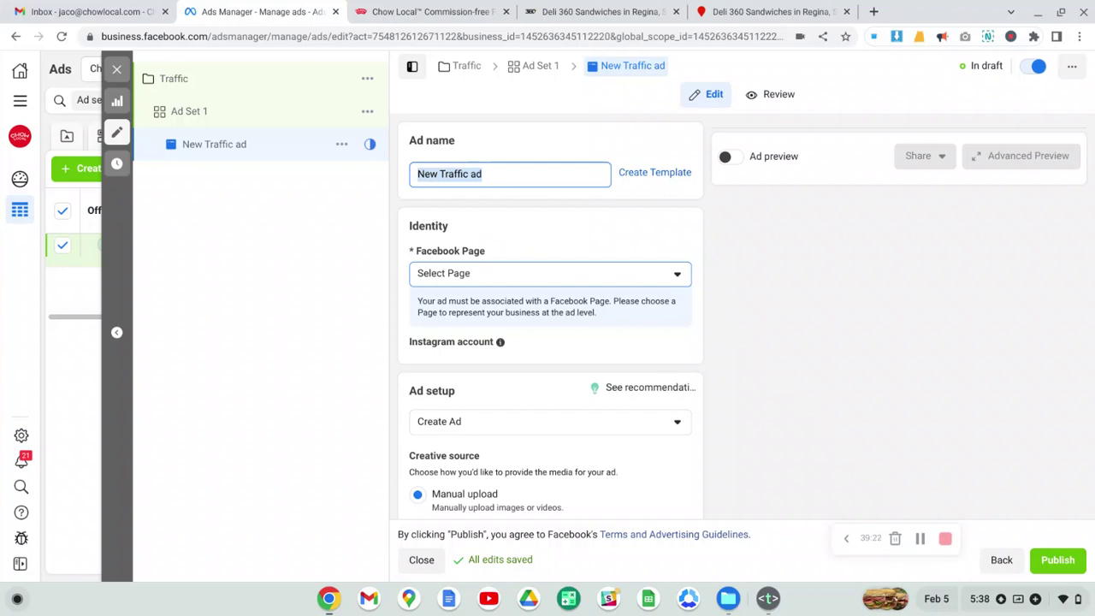
pyautogui.click(235, 122)
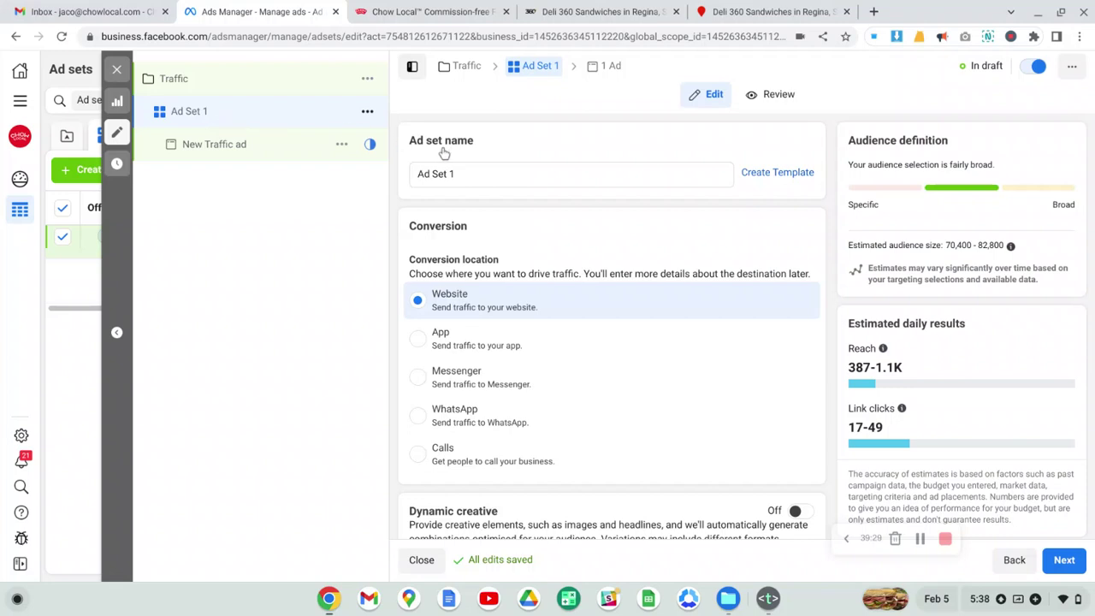
pyautogui.click(466, 173)
pyautogui.moveTo(466, 173); pyautogui.dragTo(424, 175)
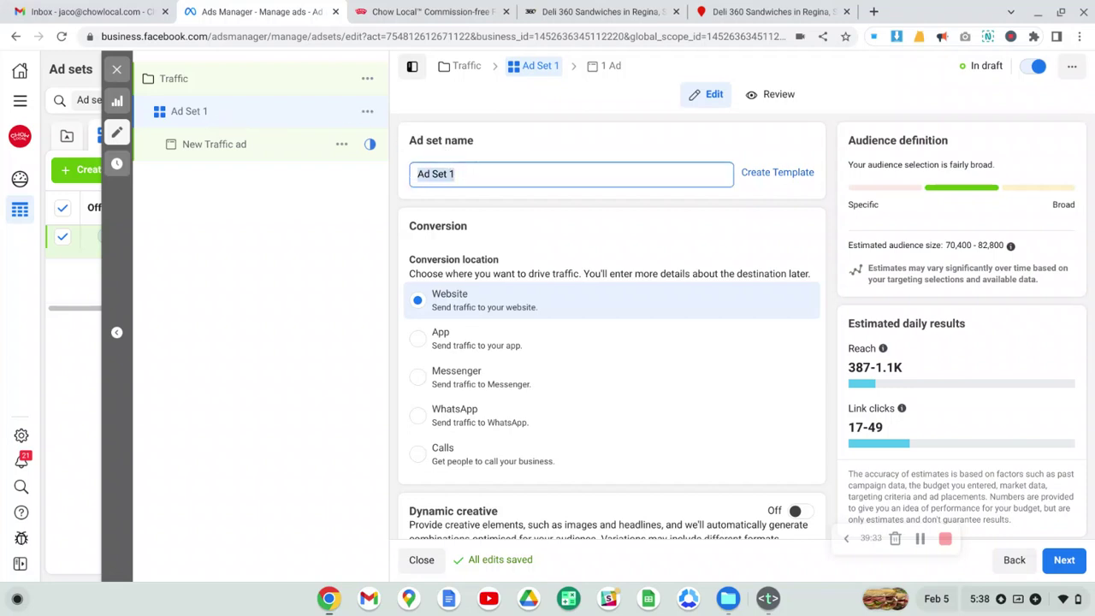
pyautogui.write('People')
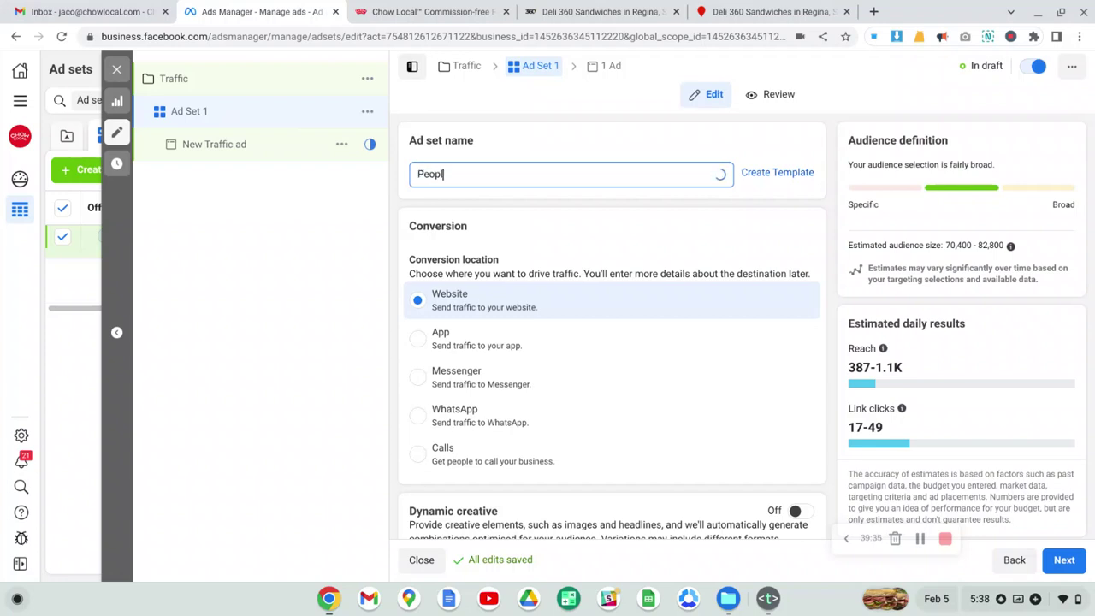
pyautogui.press('BackSpace')
pyautogui.press('BackSpace')
pyautogui.press('BackSpace')
pyautogui.press('BackSpace')
pyautogui.press('BackSpace')
pyautogui.press('BackSpace')
pyautogui.press('BackSpace')
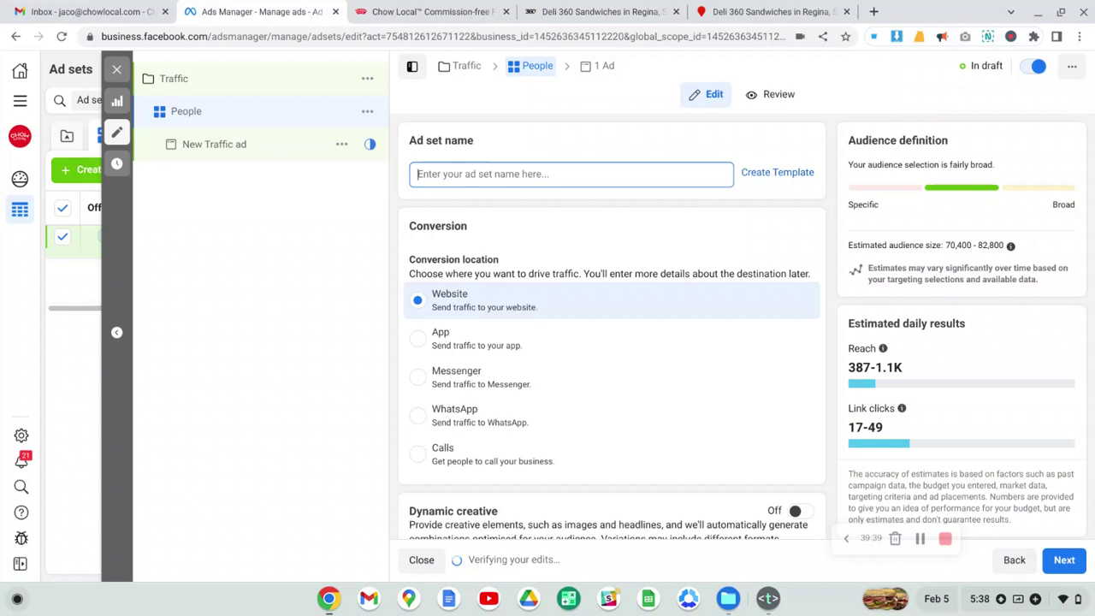
# Enter the age range 25-65 as the ad set's name, without a plus sign.
pyautogui.write('25')
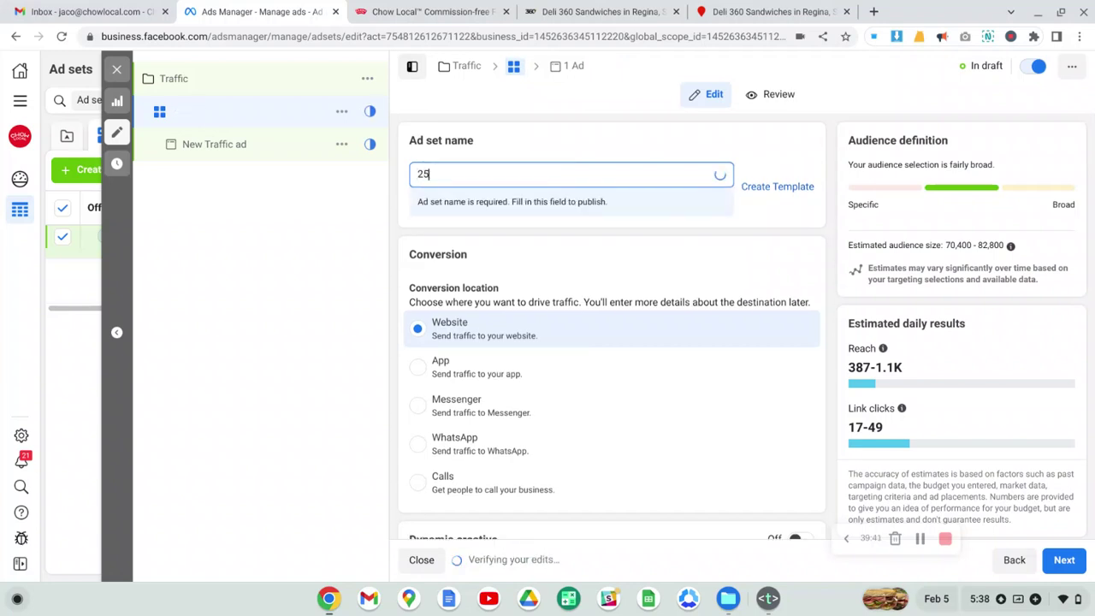
pyautogui.write('-65')
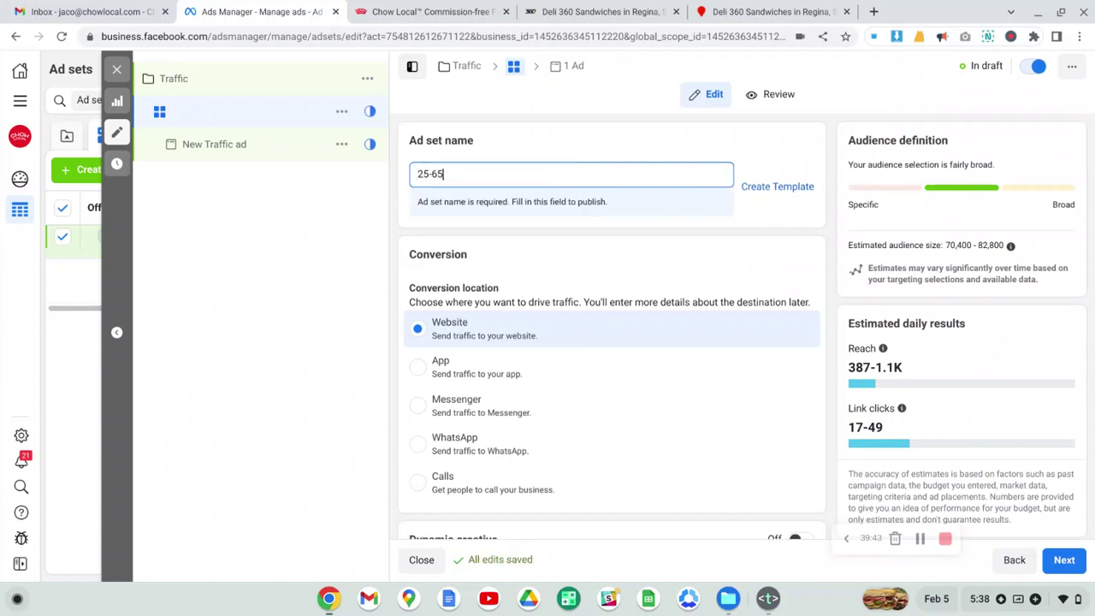
pyautogui.write('+')
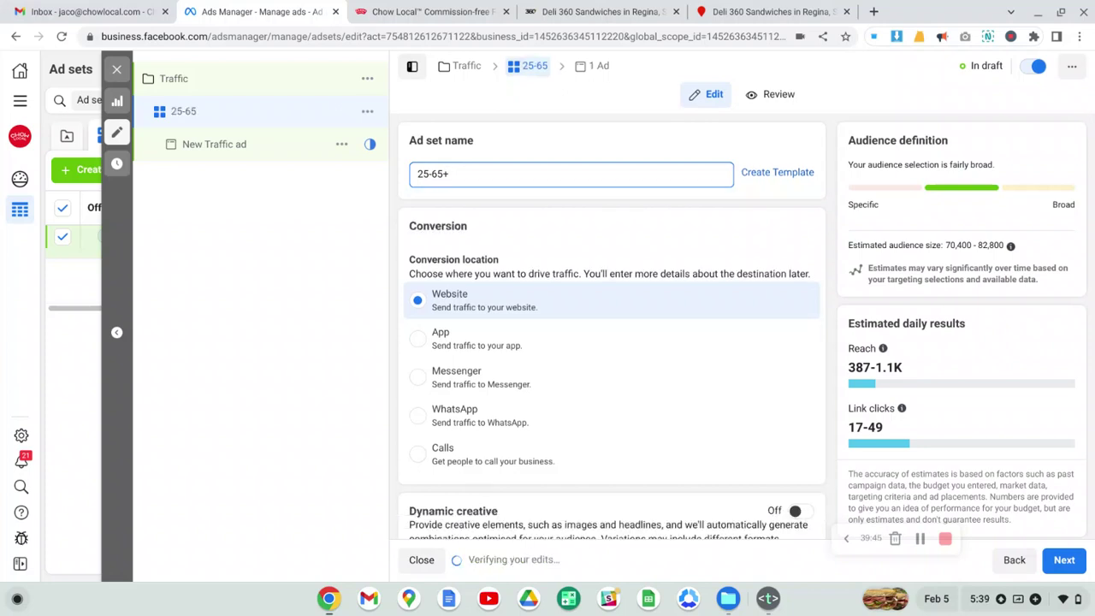
pyautogui.press('BackSpace')
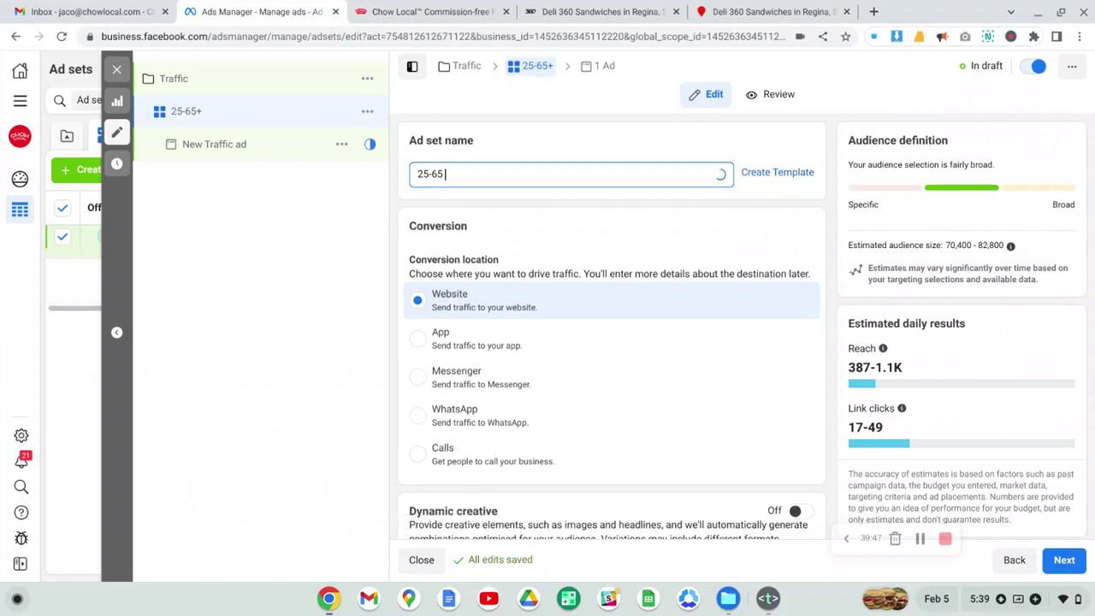
pyautogui.write('WHO LIKE')
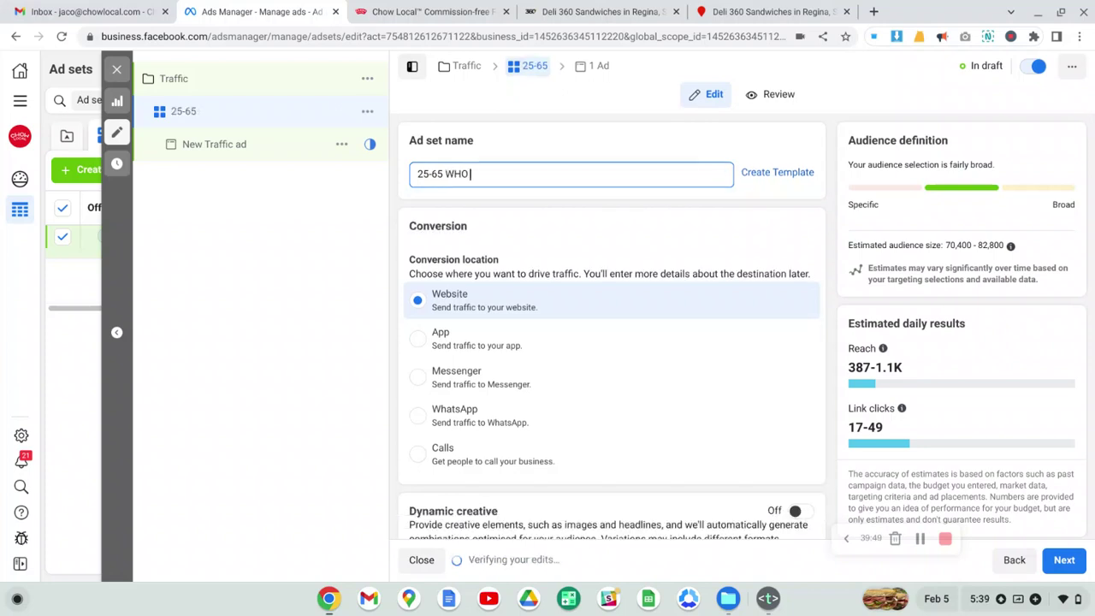
pyautogui.press('BackSpace')
pyautogui.press('BackSpace')
pyautogui.press('BackSpace')
pyautogui.press('BackSpace')
pyautogui.press('BackSpace')
pyautogui.press('BackSpace')
pyautogui.press('BackSpace')
pyautogui.press('BackSpace')
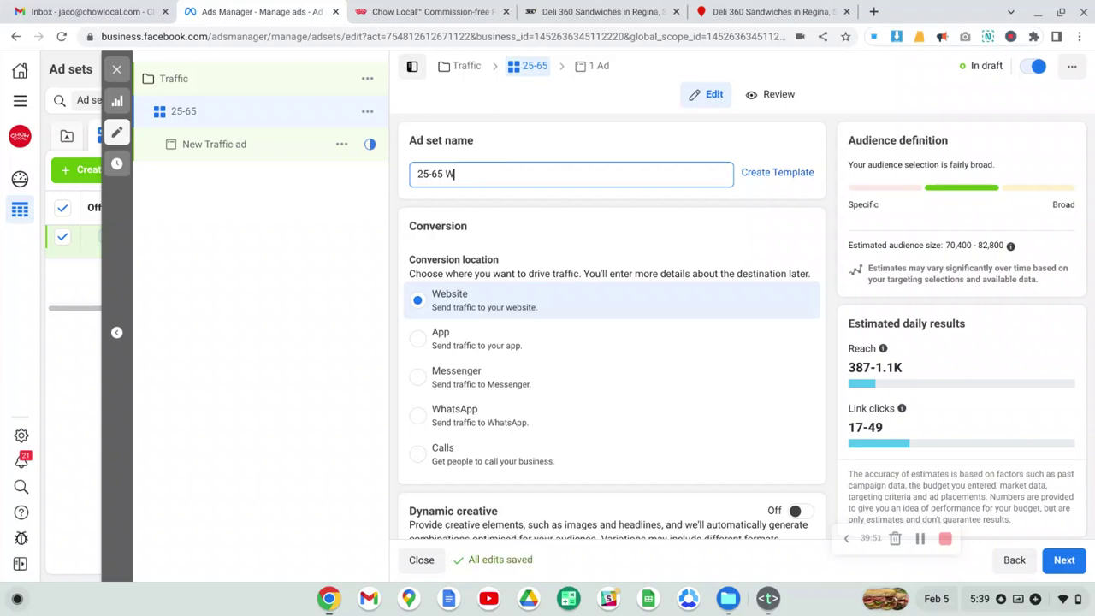
# Append "who like food ordering apps" after the age range in the ad set name.
pyautogui.write('who like')
pyautogui.write('food')
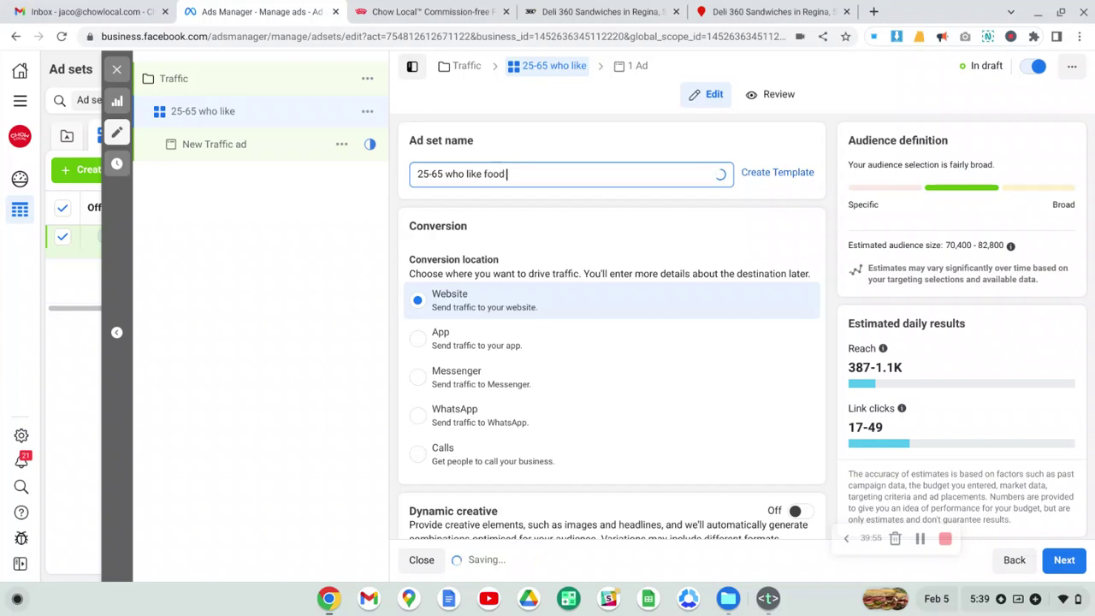
pyautogui.write(' ordering apps')
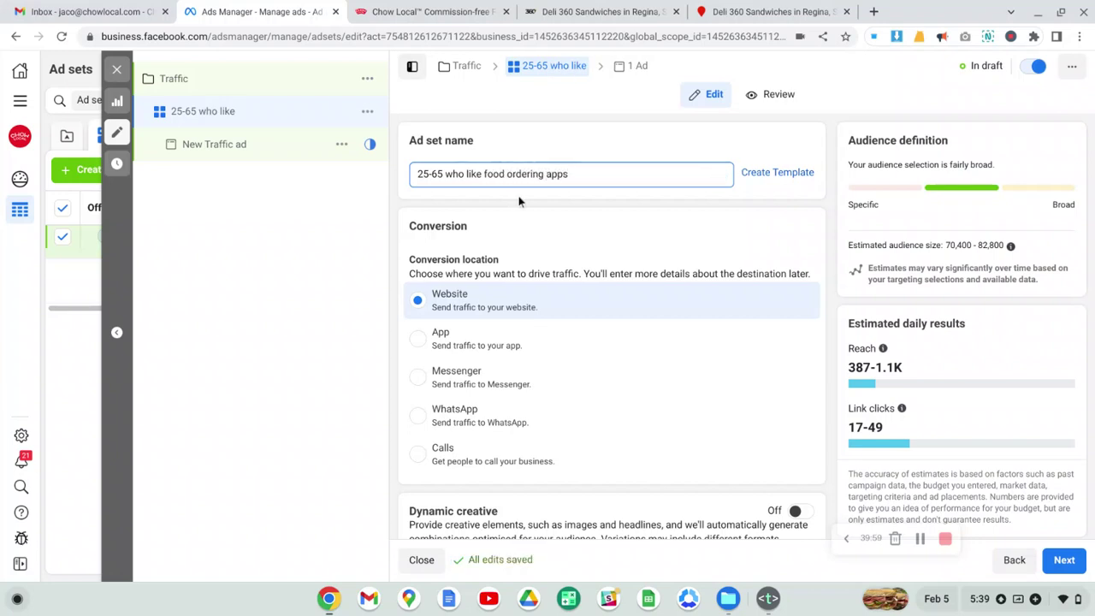
# Insert "in Regina" after 25-65 in the ad set name and finish editing it.
pyautogui.click(443, 173)
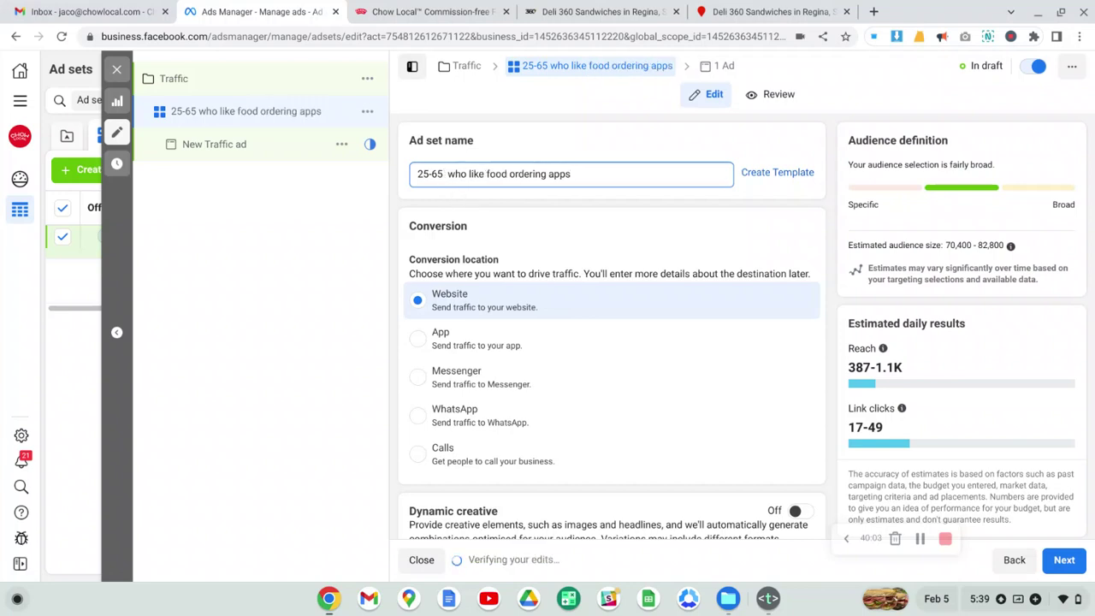
pyautogui.write('in Regi')
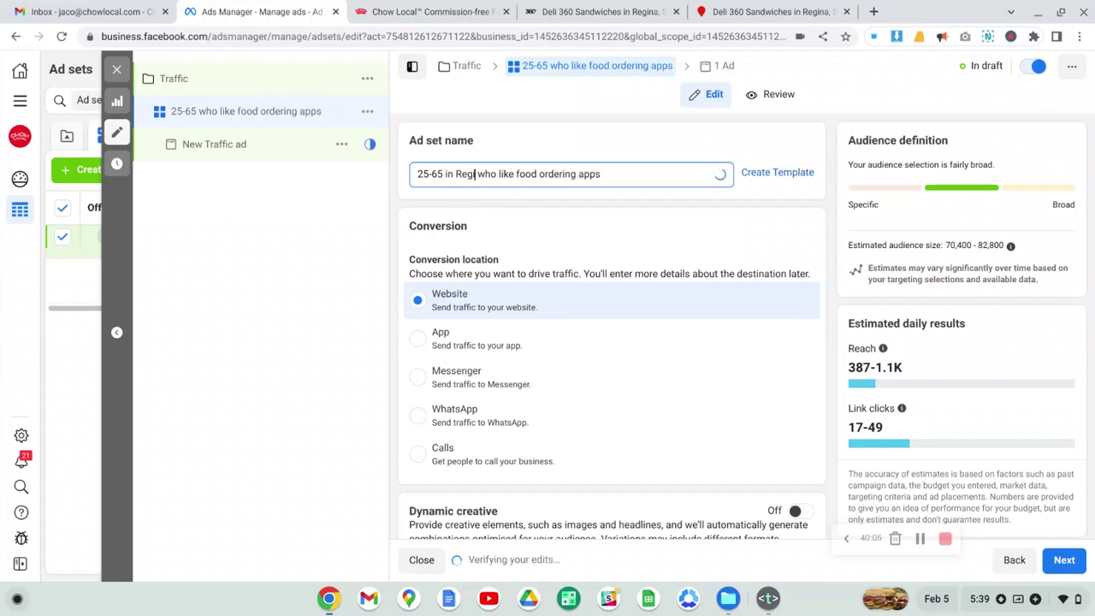
pyautogui.write('na')
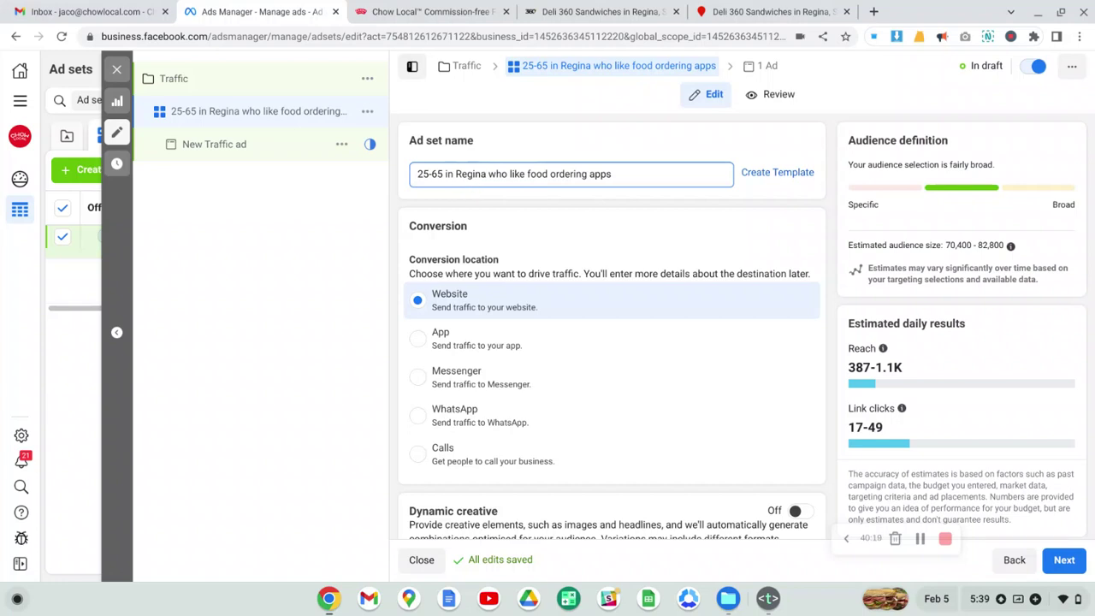
pyautogui.click(592, 152)
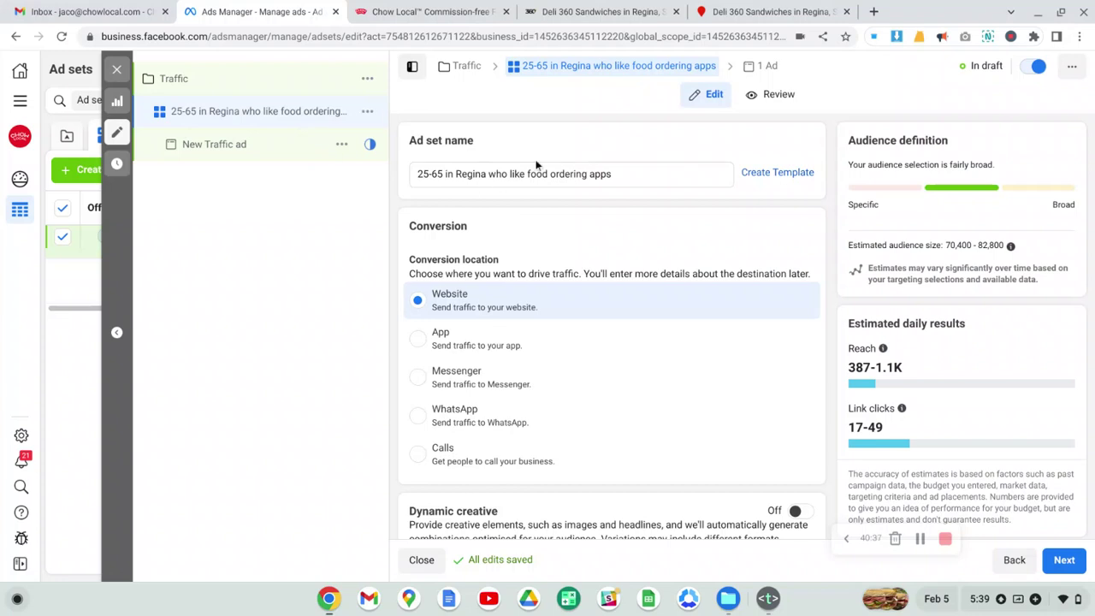
# Review the ad set's budget, start and end dates, and weekly ad scheduling hours.
pyautogui.scroll(-5, 534, 164)
pyautogui.scroll(-2, 536, 164)
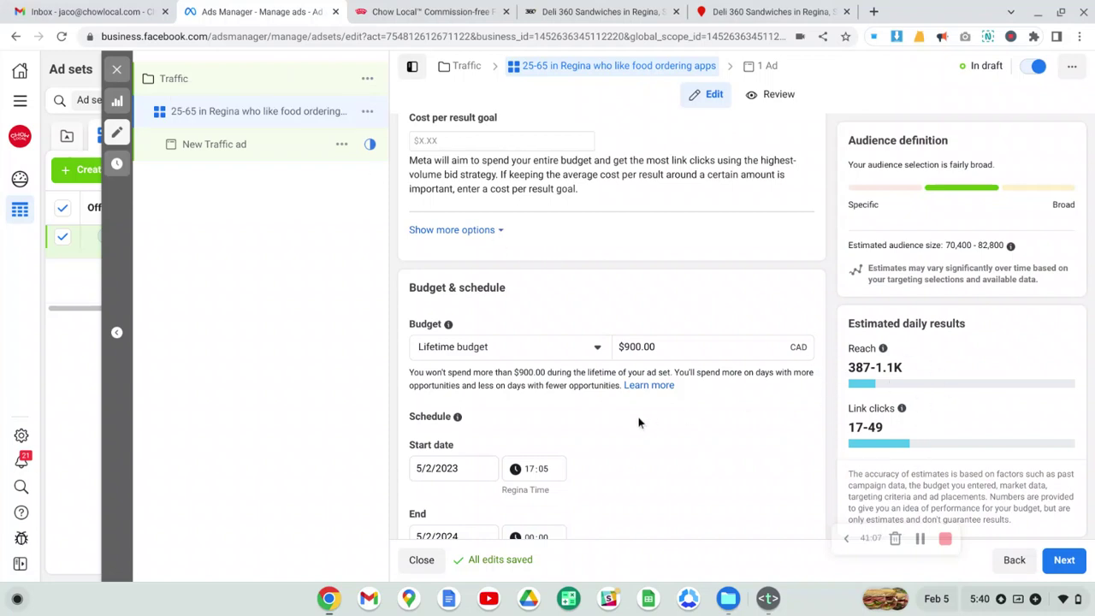
pyautogui.scroll(-1, 626, 419)
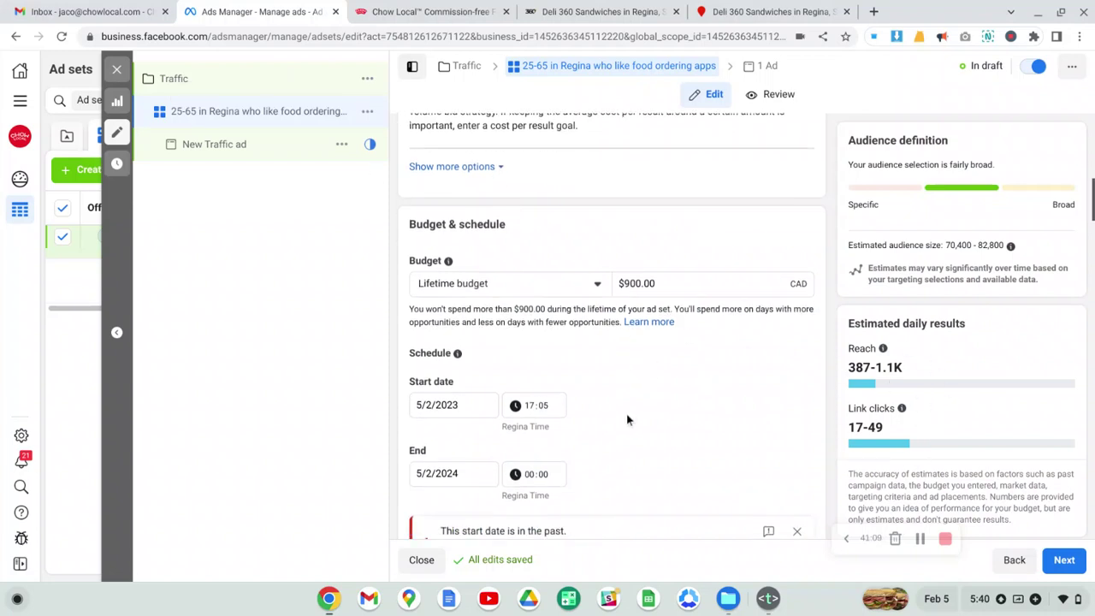
pyautogui.scroll(-2, 626, 419)
pyautogui.scroll(-2, 607, 328)
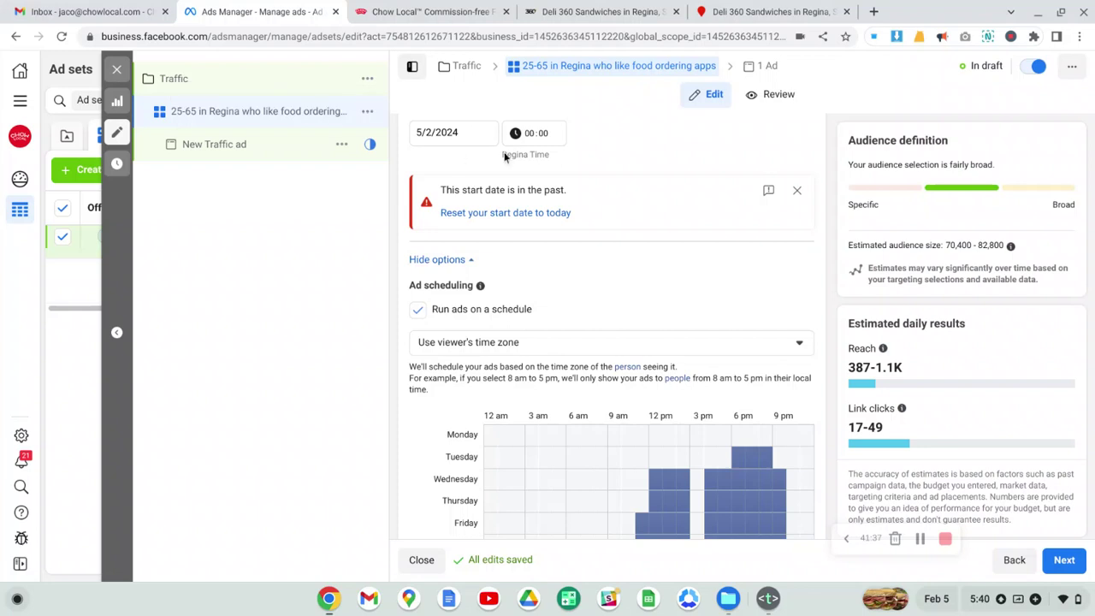
pyautogui.scroll(-3, 504, 152)
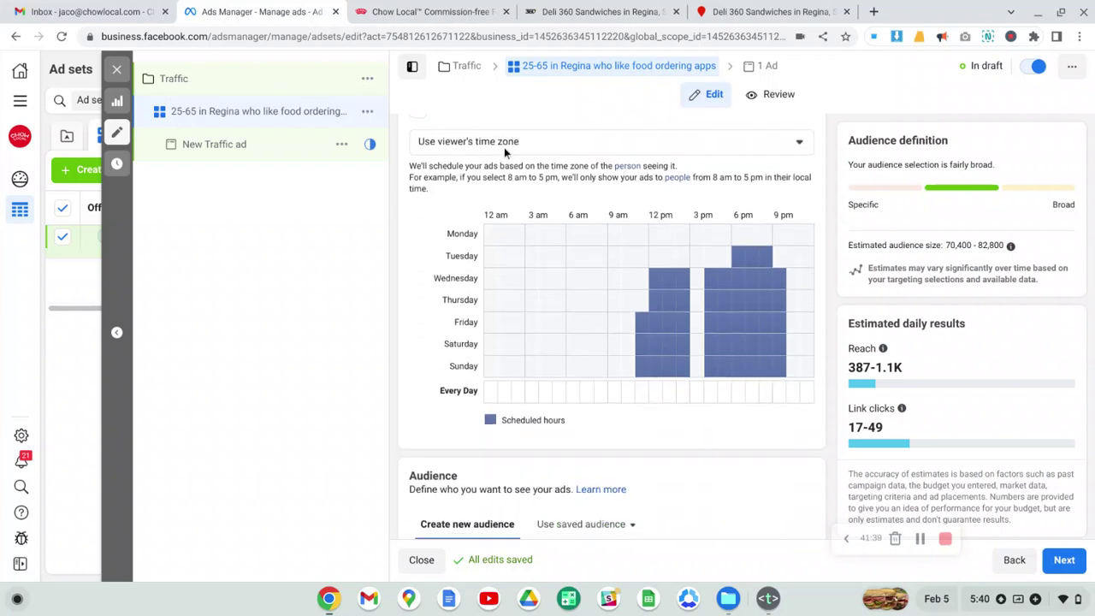
# Examine the ad scheduling time zone options, keeping Use viewer's time zone, and check the audience's detailed targeting.
pyautogui.click(504, 147)
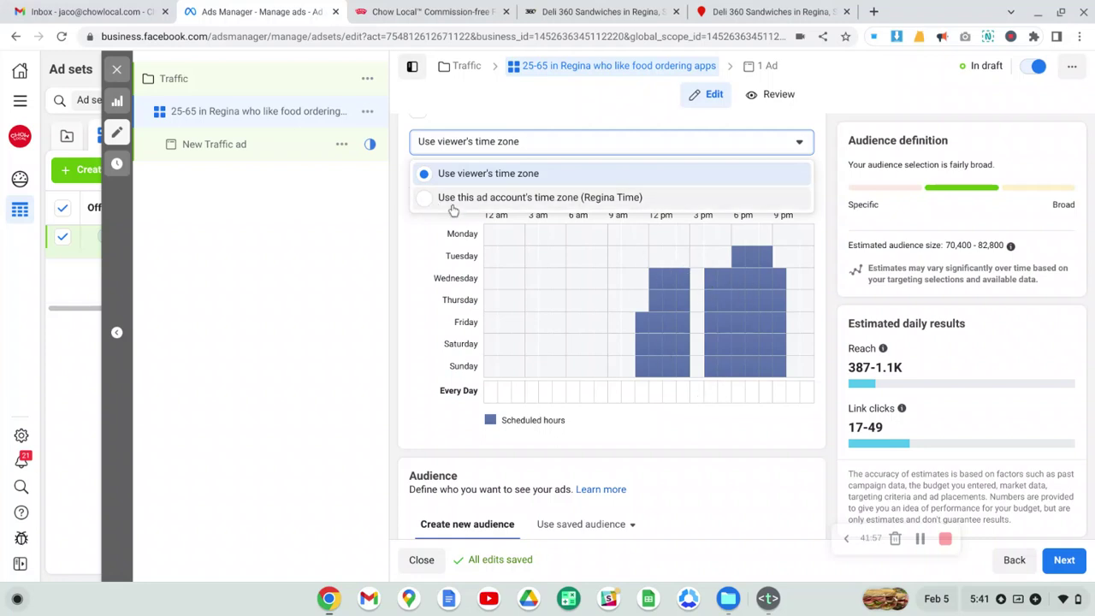
pyautogui.click(506, 178)
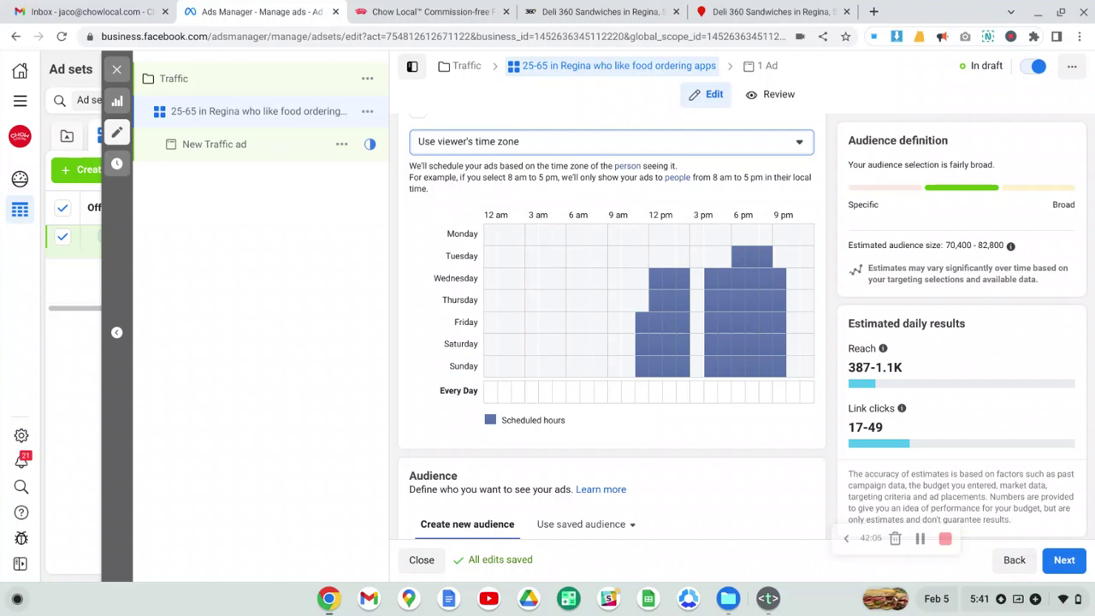
pyautogui.click(476, 142)
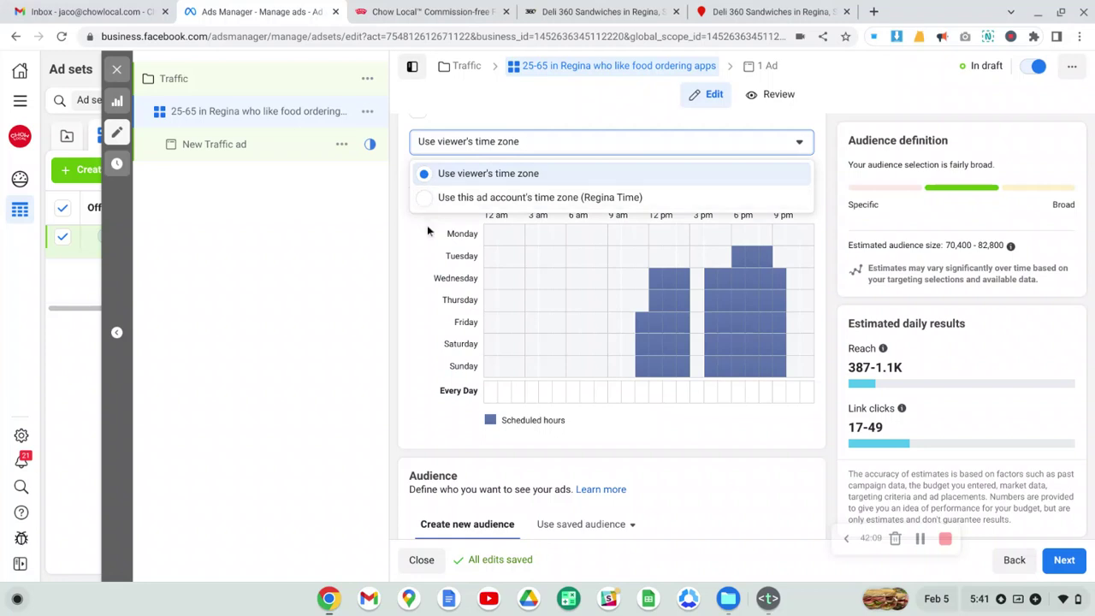
pyautogui.click(427, 225)
pyautogui.click(431, 147)
pyautogui.click(422, 226)
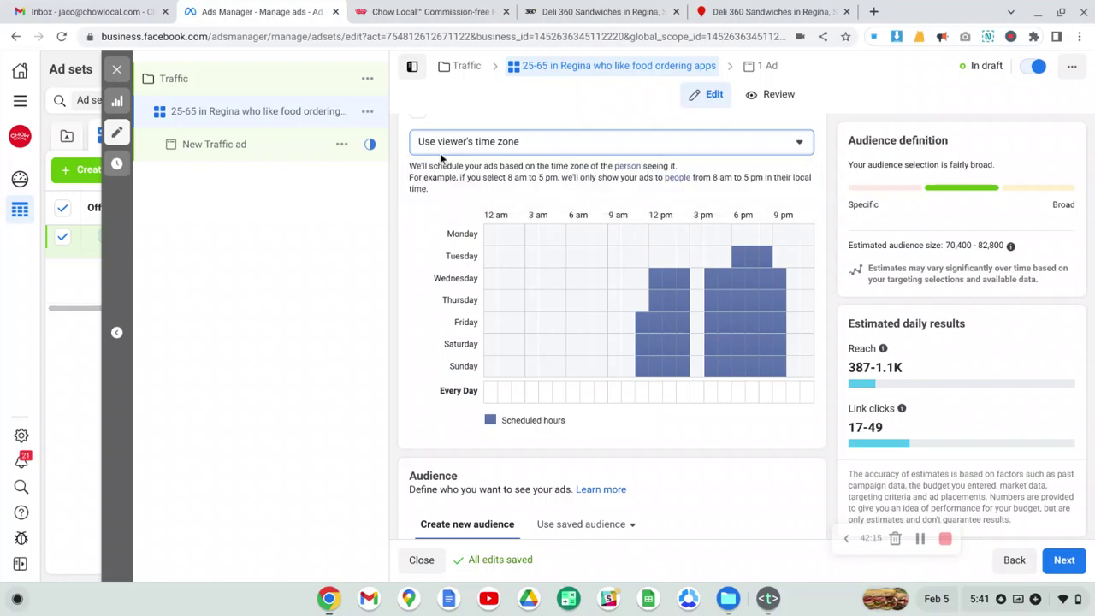
pyautogui.scroll(-4, 441, 158)
pyautogui.scroll(-5, 441, 158)
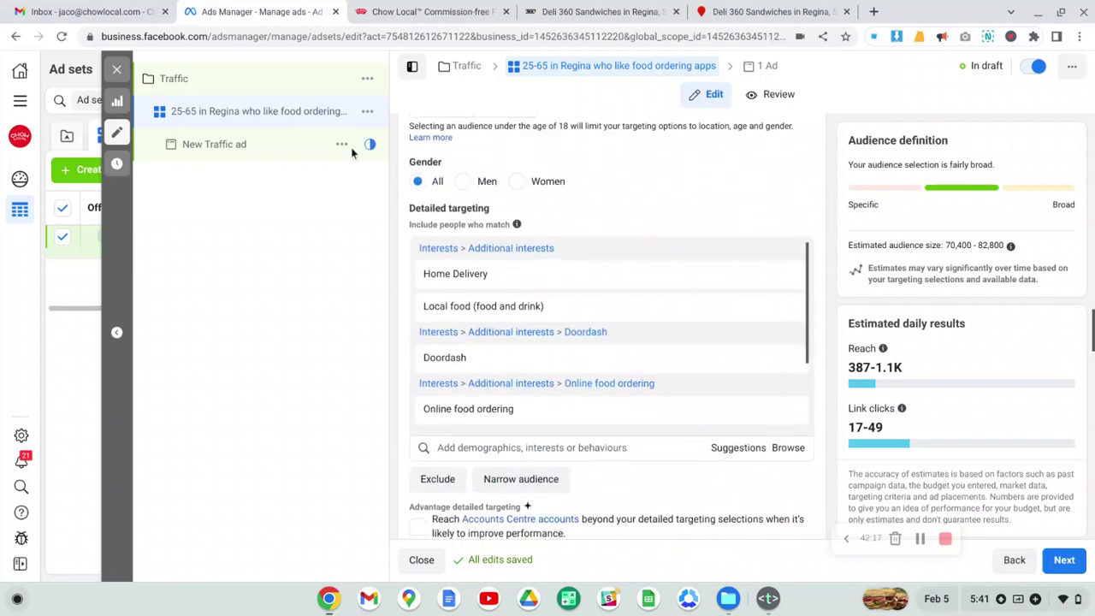
# Open the New Traffic ad and rename it "Ad #1 - Ham Sandwich".
pyautogui.click(233, 151)
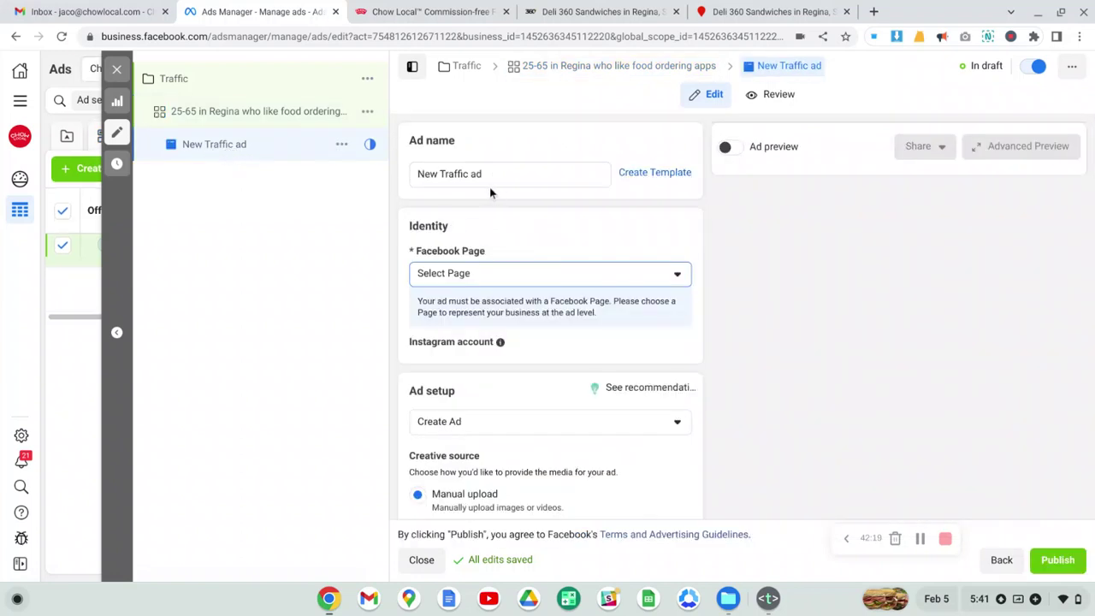
pyautogui.click(484, 179)
pyautogui.moveTo(484, 180); pyautogui.dragTo(369, 179)
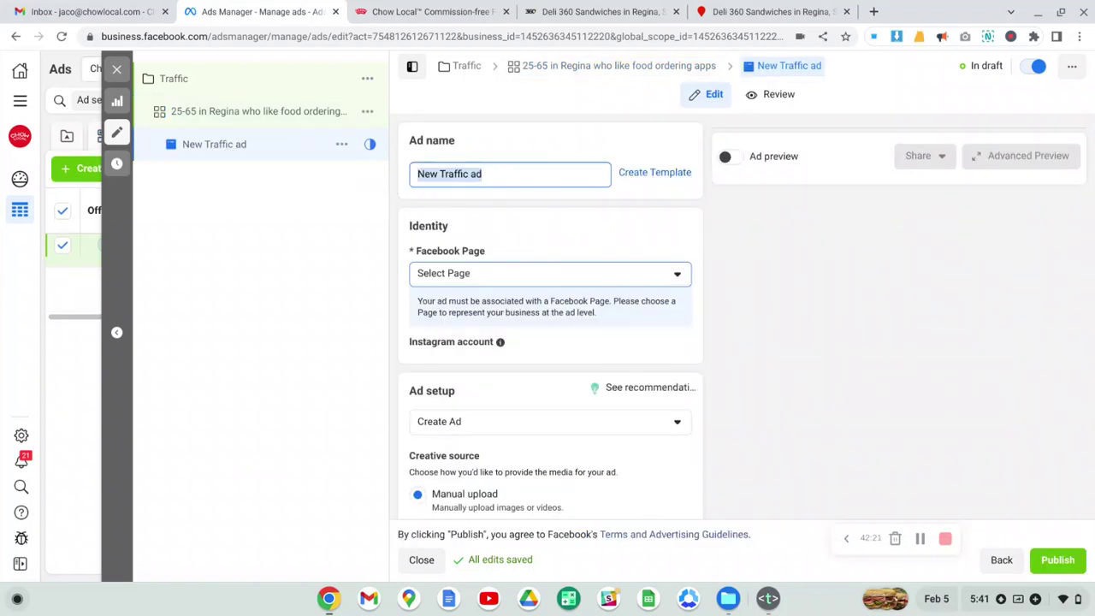
pyautogui.write('Ad ')
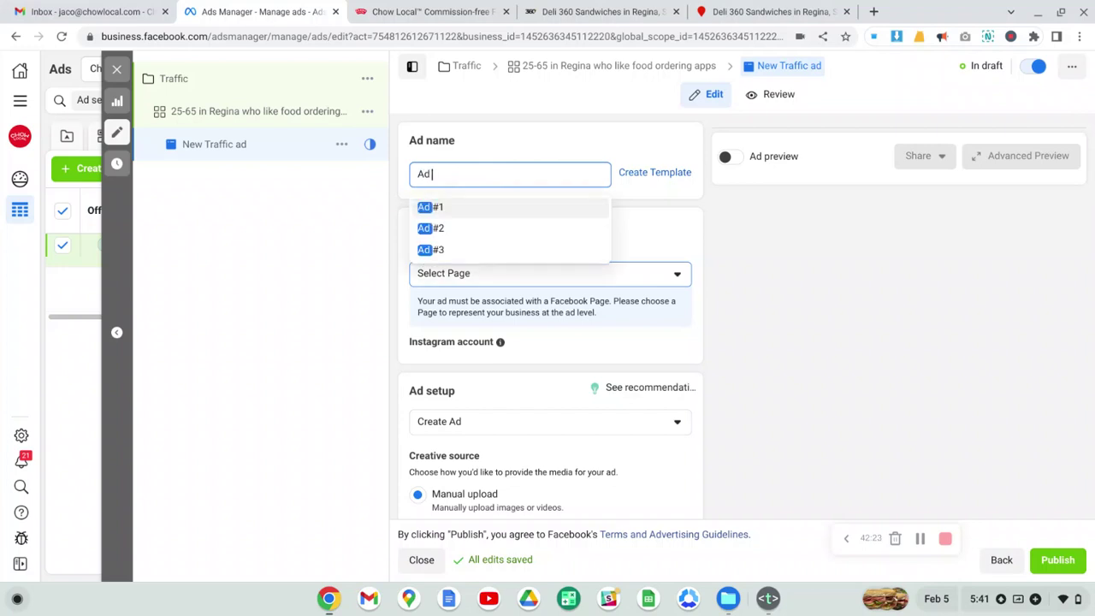
pyautogui.write('#1')
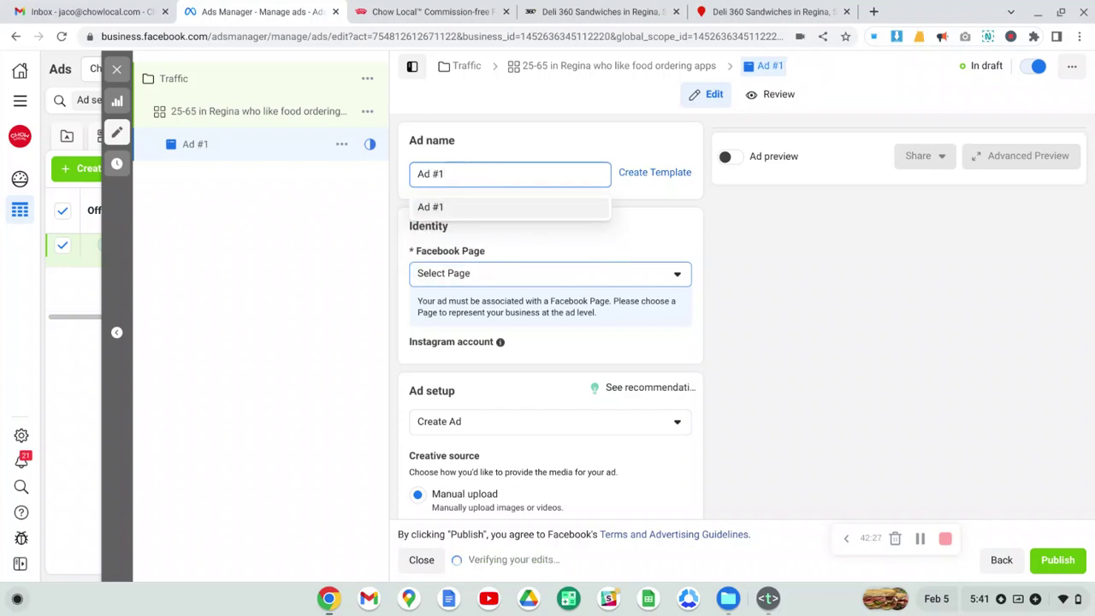
pyautogui.write(' - Ham Sa')
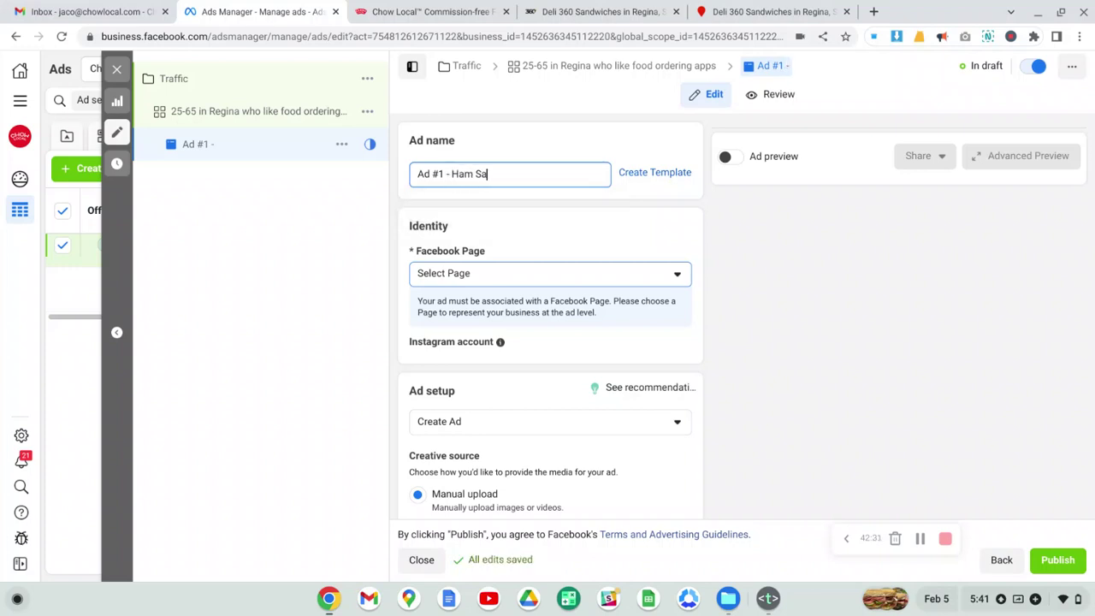
pyautogui.write('ndwich')
pyautogui.click(550, 127)
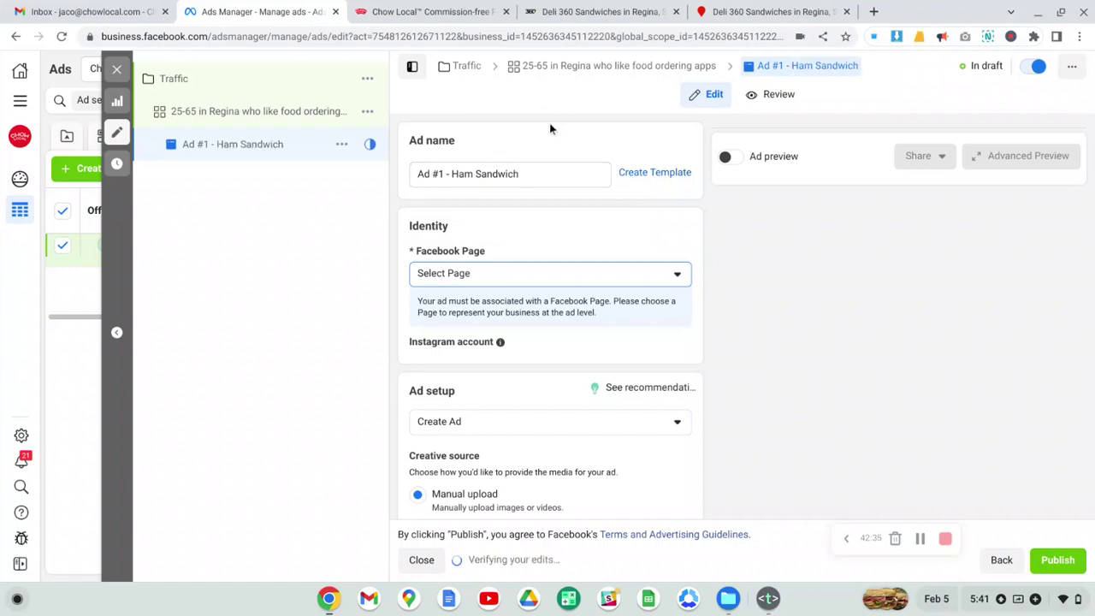
# Set the ad's Facebook Page to Chow Local - Regina and check the available Instagram accounts, keeping chowlocal.
pyautogui.scroll(-1, 550, 127)
pyautogui.scroll(-1, 550, 128)
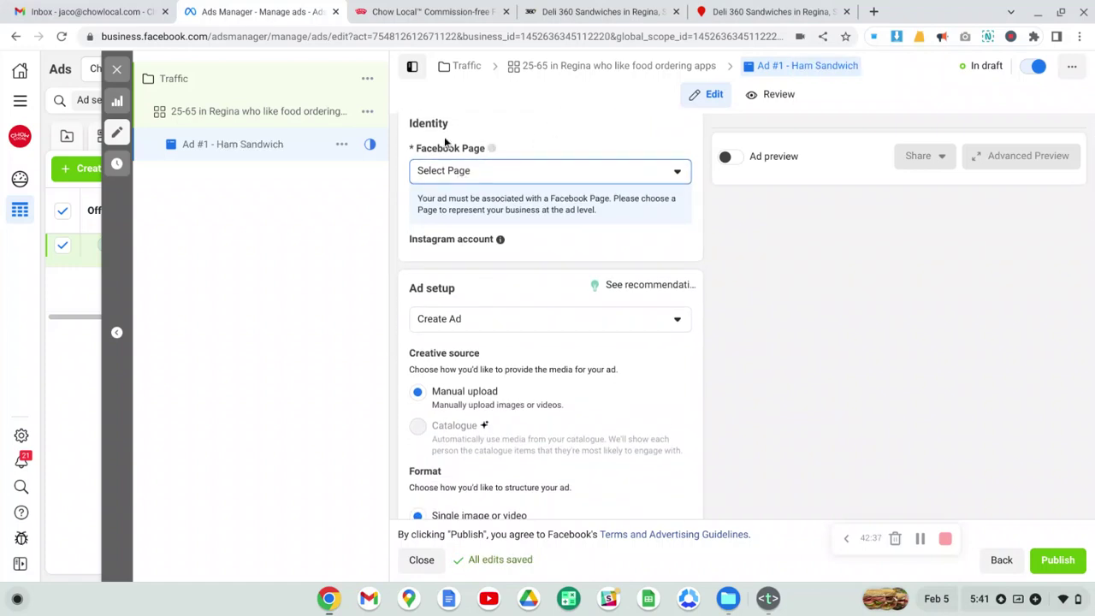
pyautogui.click(429, 176)
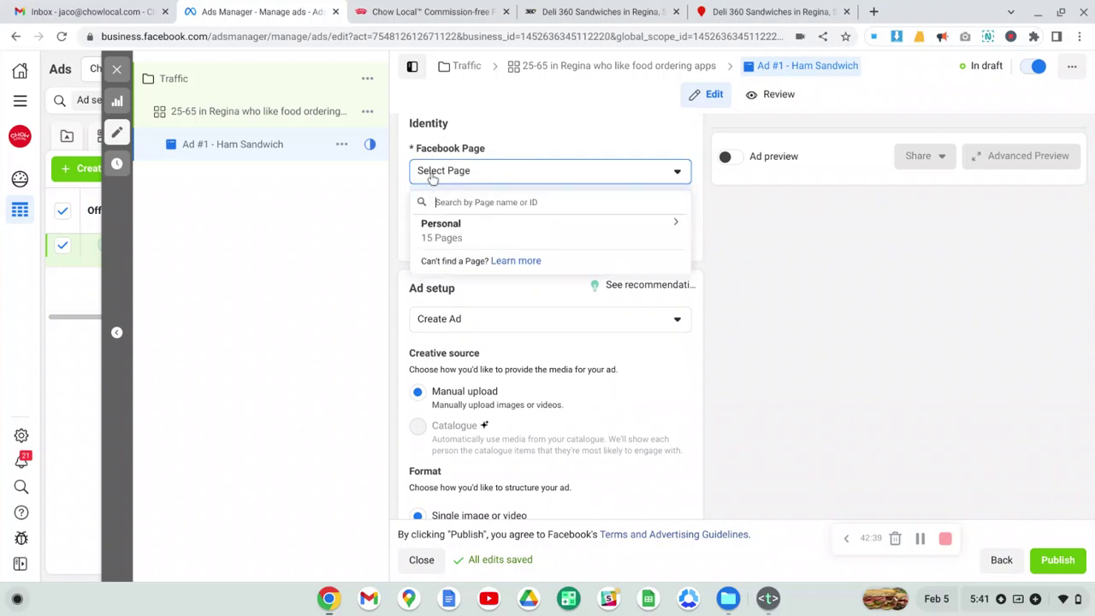
pyautogui.click(437, 232)
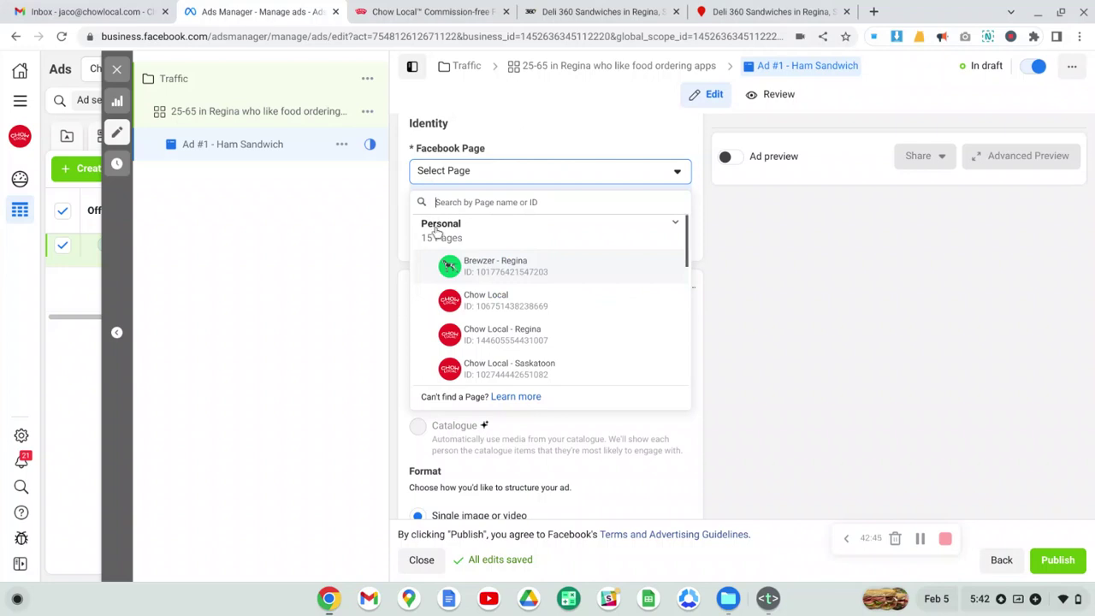
pyautogui.click(474, 334)
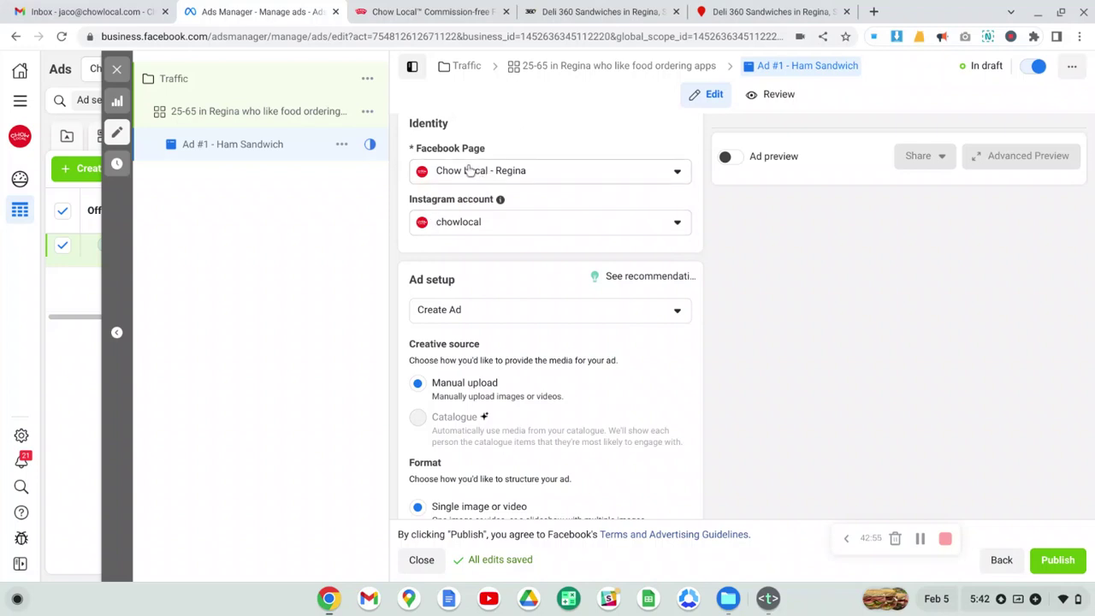
pyautogui.click(444, 225)
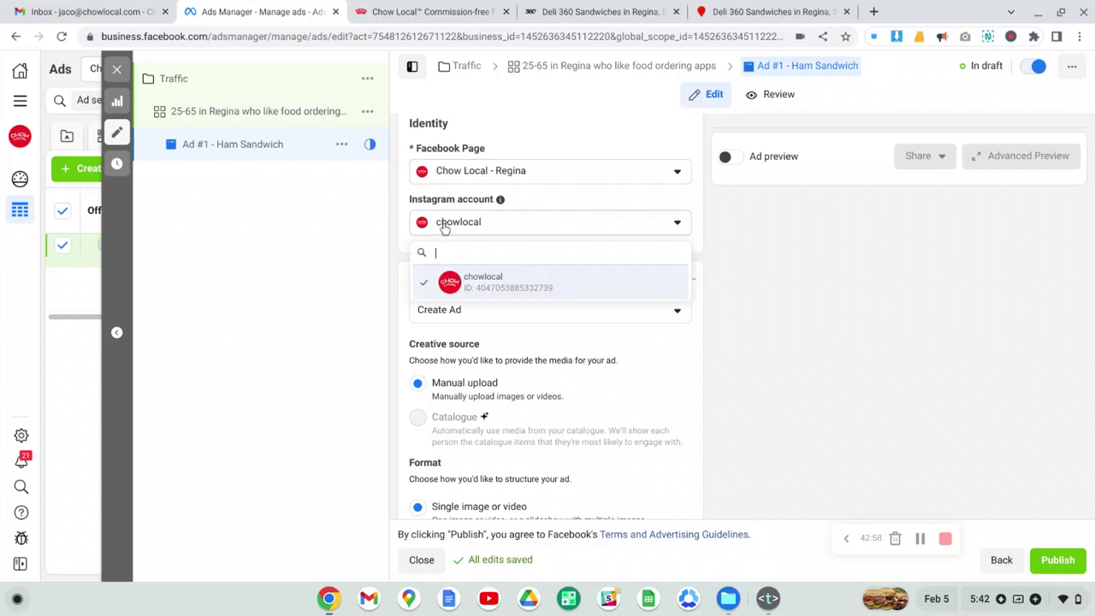
pyautogui.click(577, 145)
# Add the 1200 × 800 bacon sandwich image item-34bf46 from the account images as the ad's media and continue to cropping.
pyautogui.scroll(-1, 534, 236)
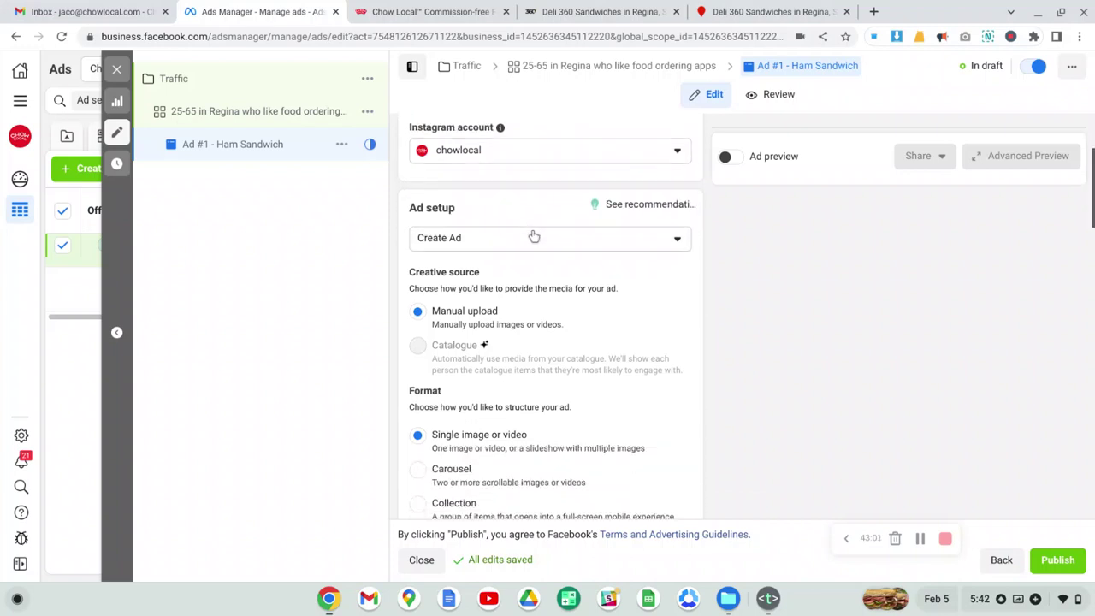
pyautogui.scroll(-1, 534, 236)
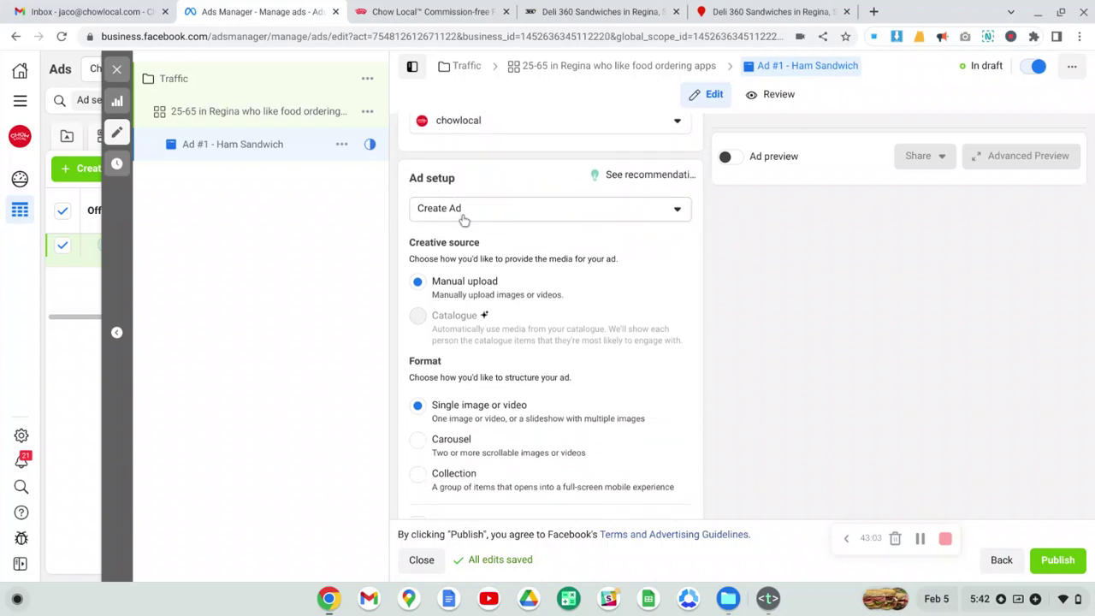
pyautogui.scroll(-2, 547, 228)
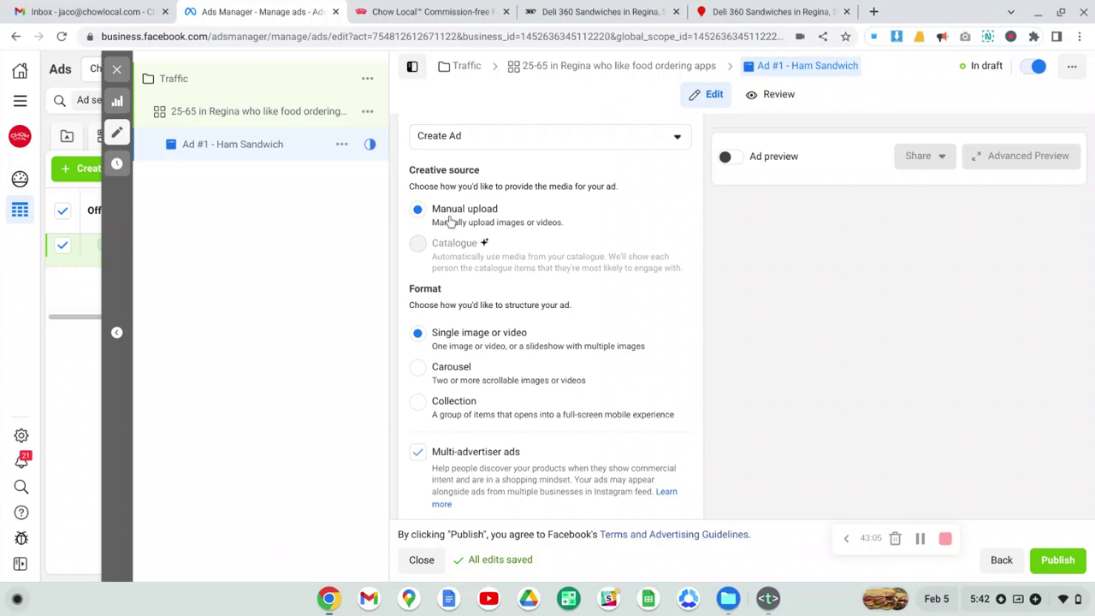
pyautogui.scroll(-1, 609, 296)
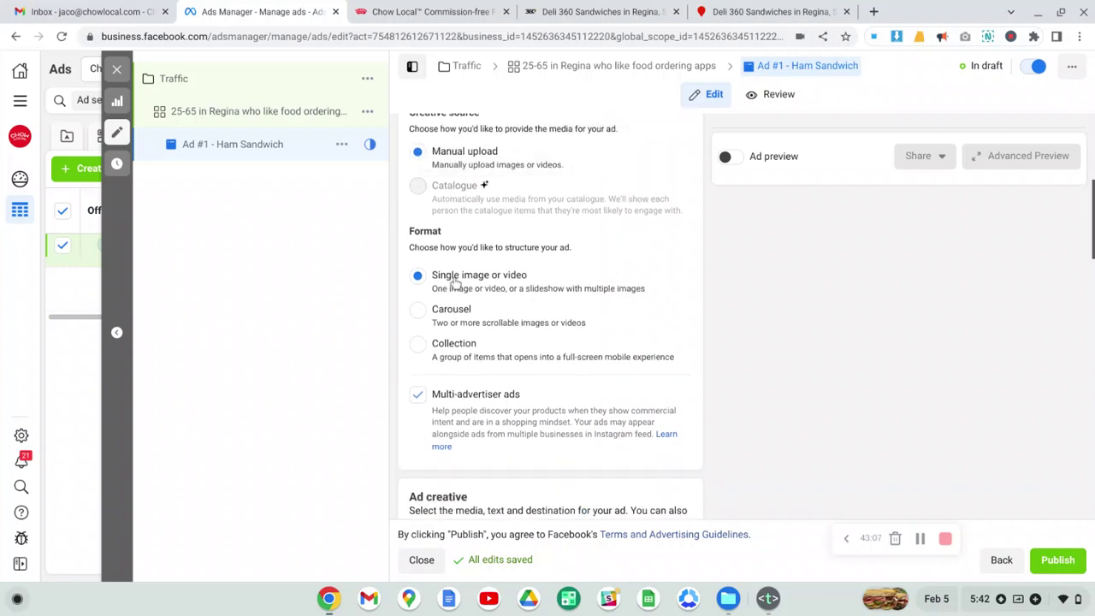
pyautogui.scroll(-2, 525, 288)
pyautogui.scroll(-3, 525, 287)
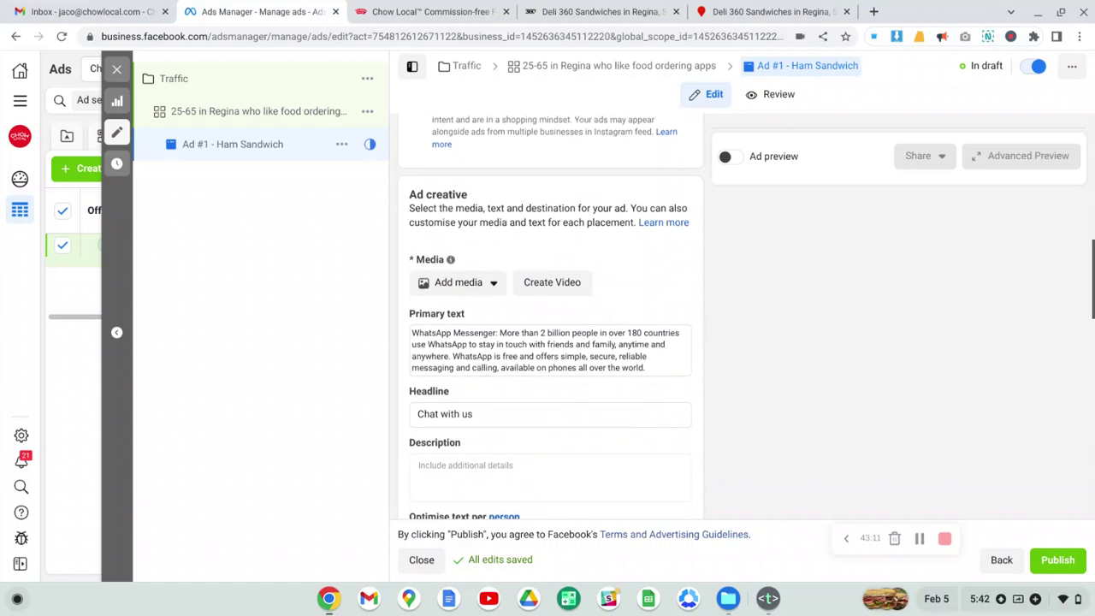
pyautogui.click(458, 283)
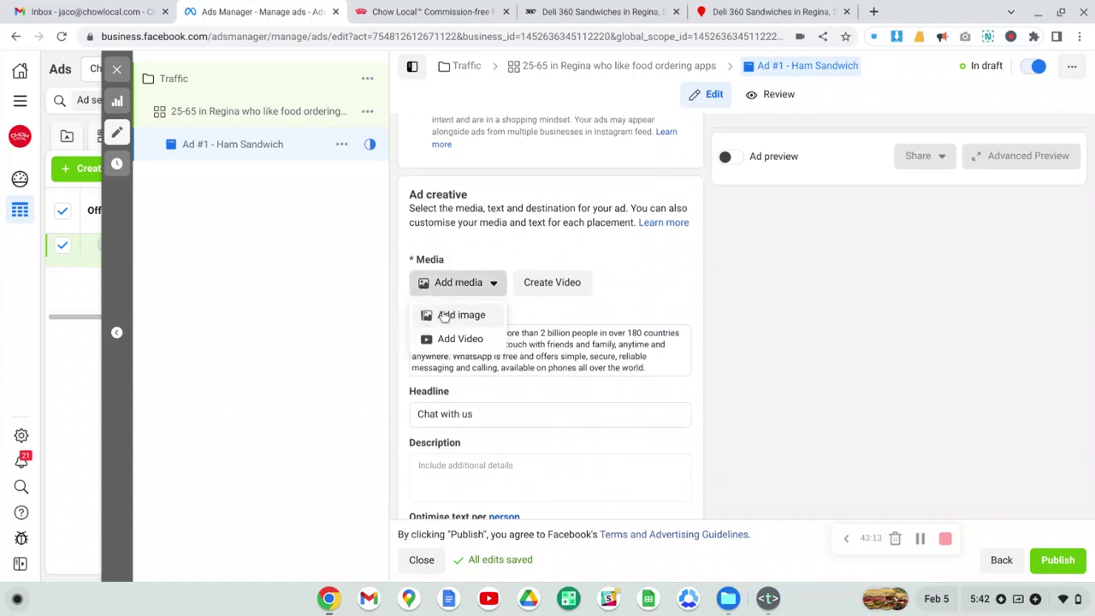
pyautogui.click(445, 316)
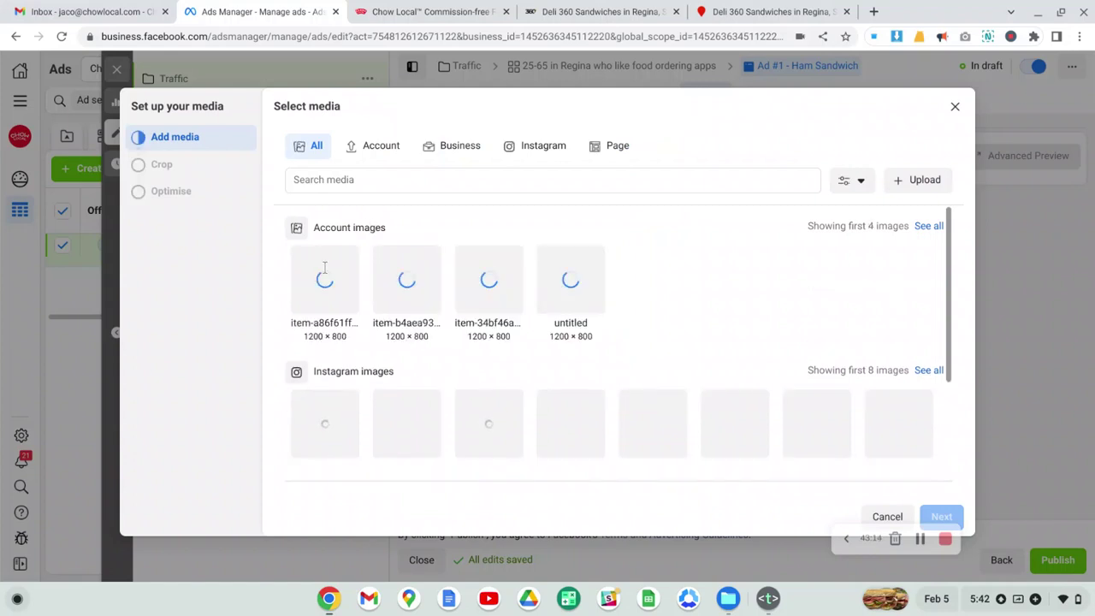
pyautogui.click(377, 149)
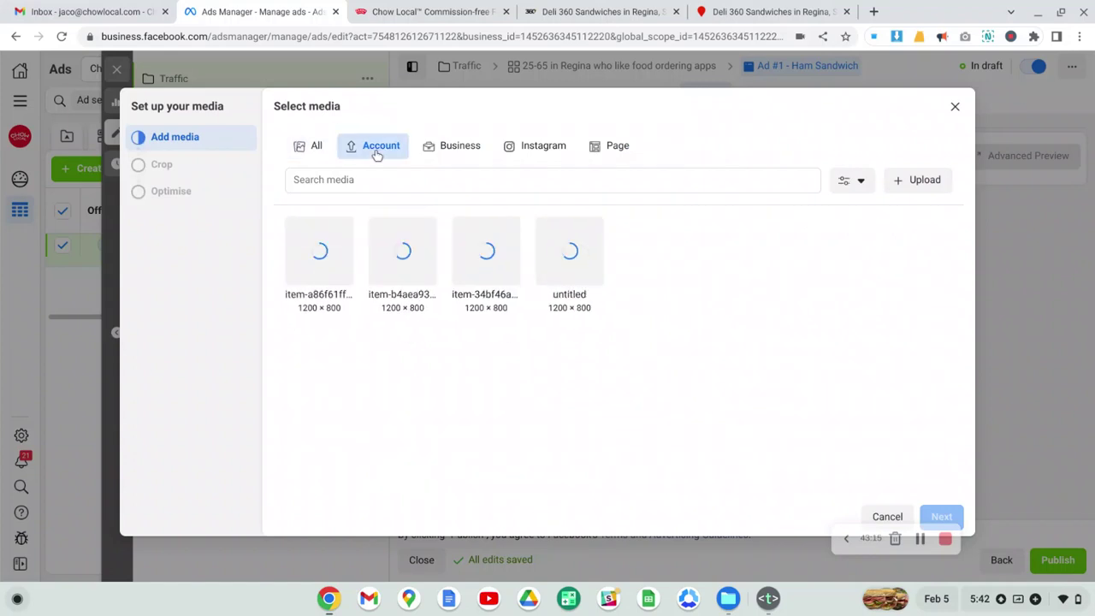
pyautogui.click(402, 267)
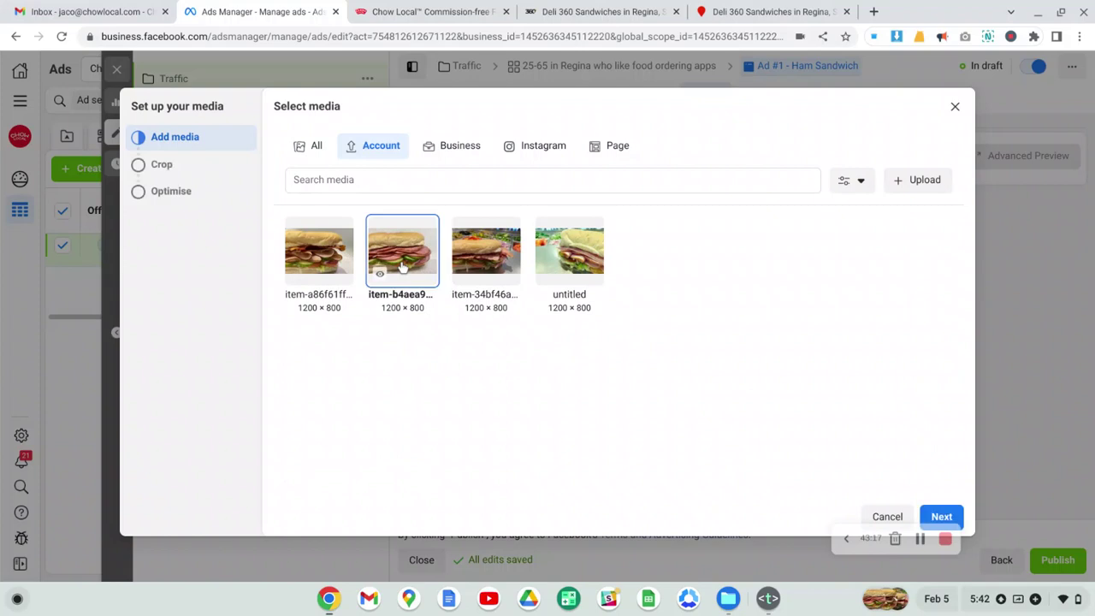
pyautogui.click(492, 258)
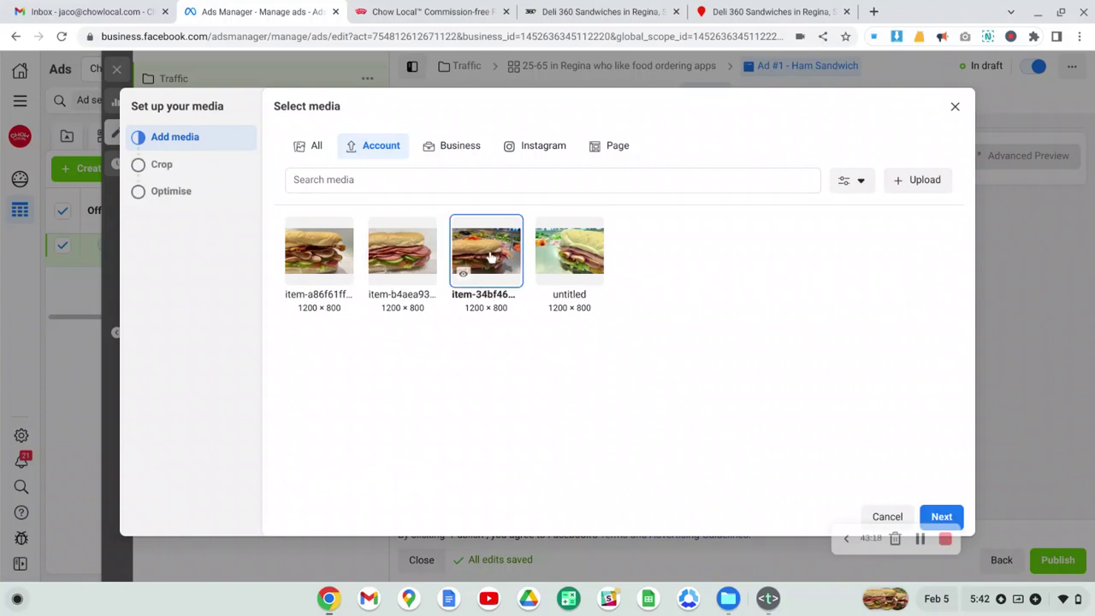
pyautogui.click(939, 517)
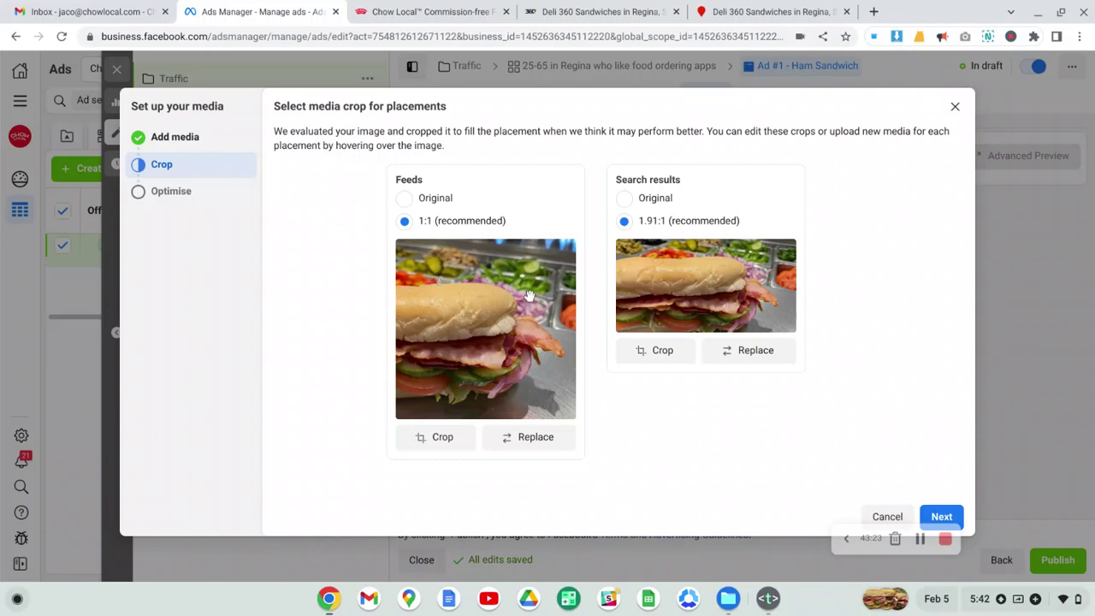
# Shift the 1.91:1 Search results crop lower on the sandwich image and finish the media setup with enhancements allowed.
pyautogui.click(645, 347)
pyautogui.moveTo(682, 294); pyautogui.dragTo(673, 315)
pyautogui.click(746, 498)
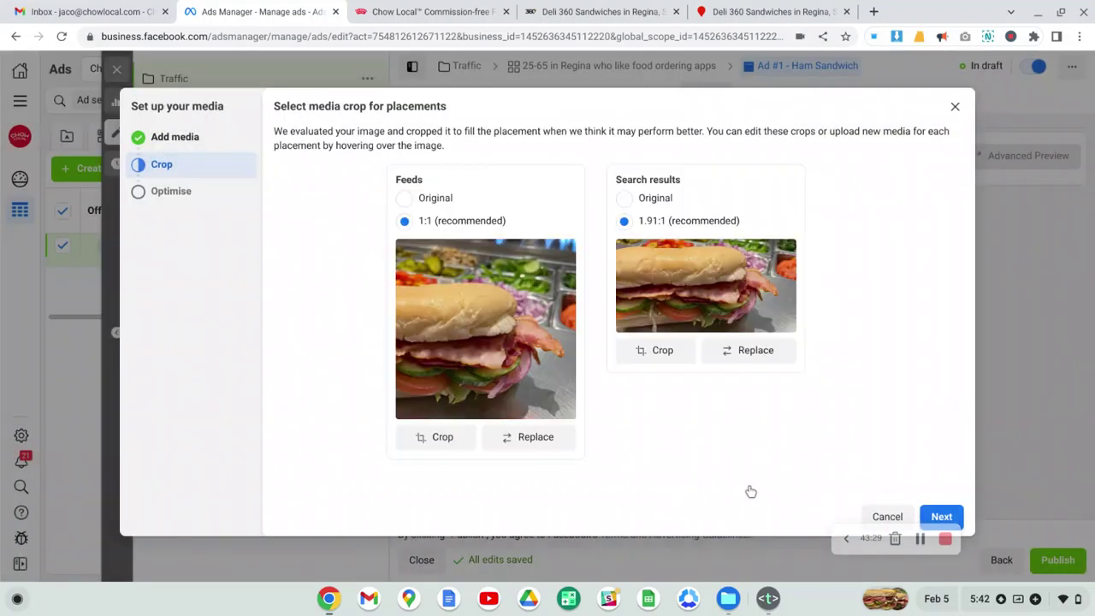
pyautogui.click(942, 515)
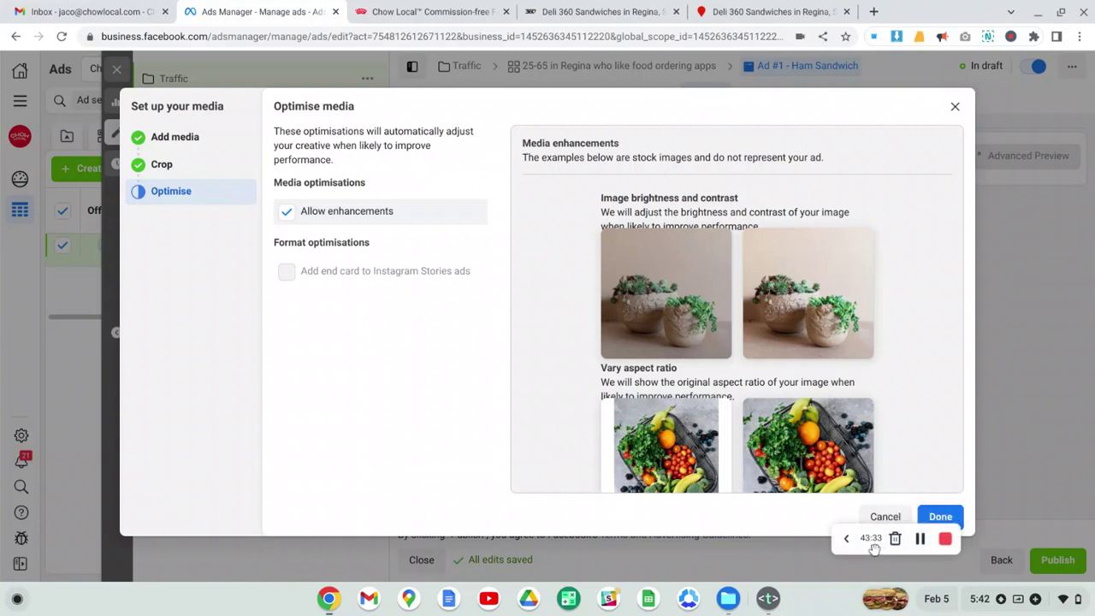
pyautogui.click(945, 518)
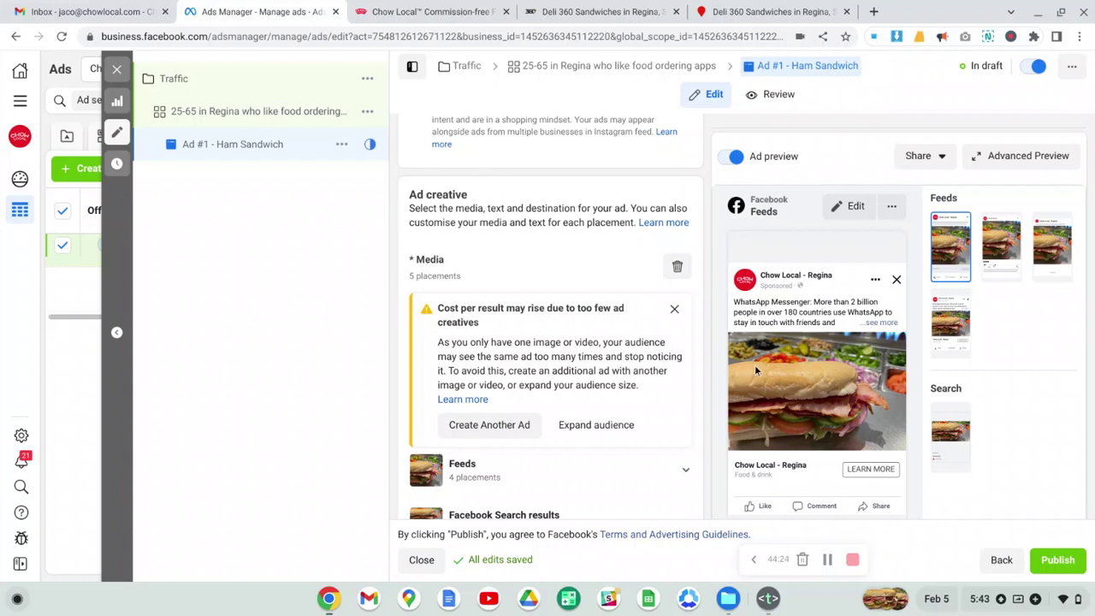
# Clear the prefilled WhatsApp Messenger text from the ad's primary text.
pyautogui.scroll(-3, 622, 256)
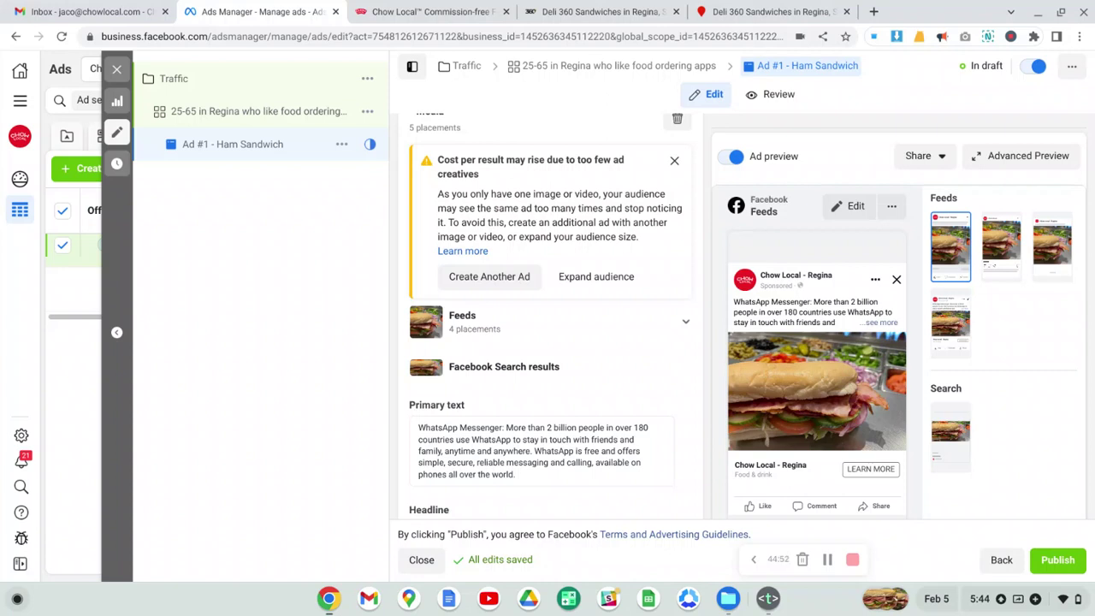
pyautogui.scroll(-2, 596, 327)
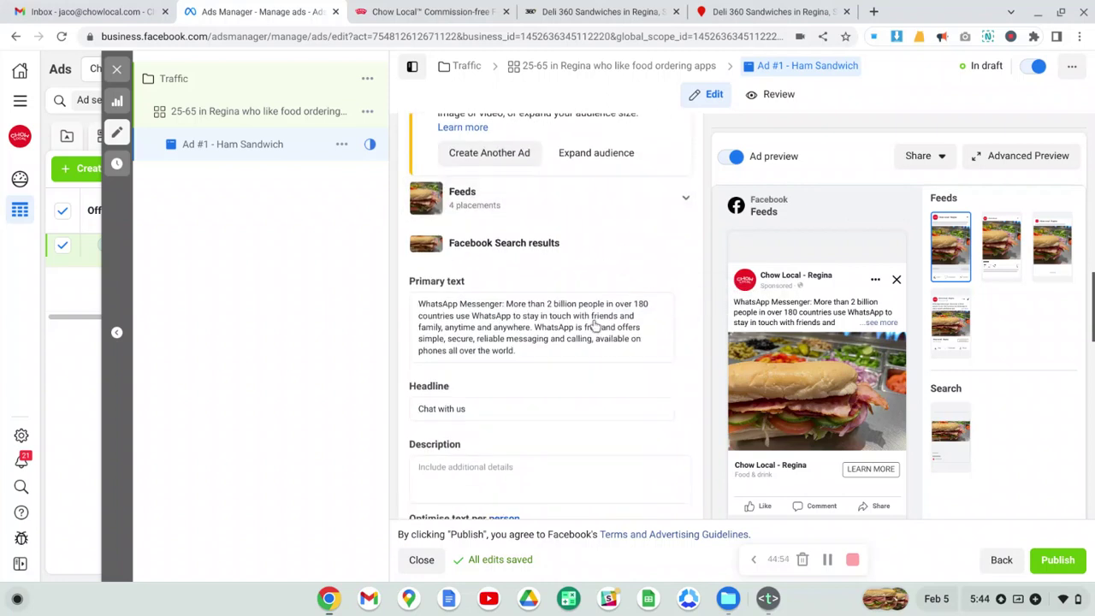
pyautogui.moveTo(516, 350); pyautogui.dragTo(395, 302)
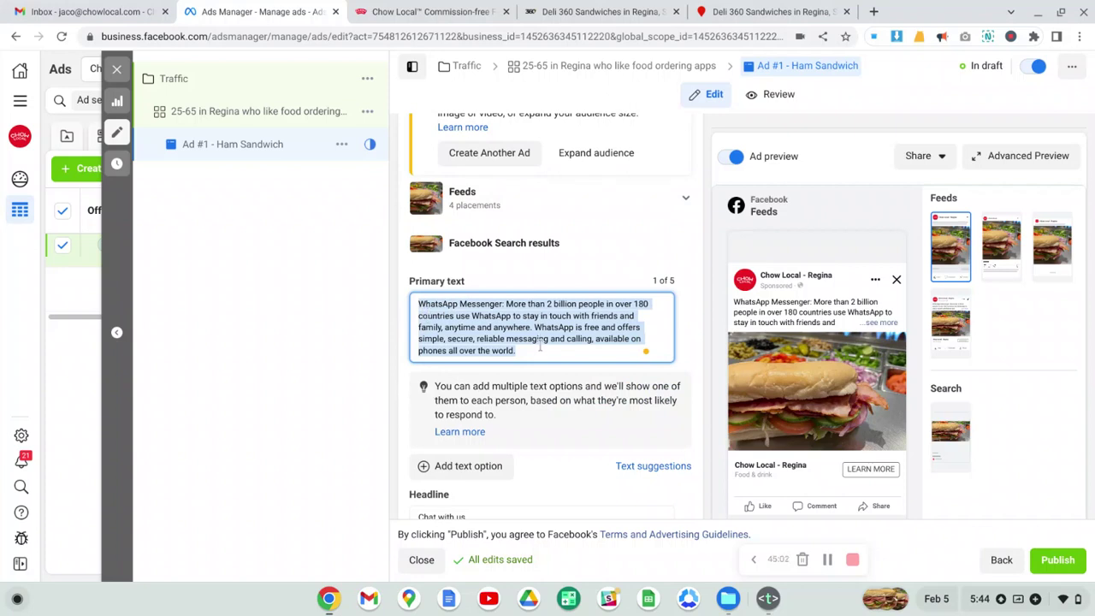
pyautogui.press('BackSpace')
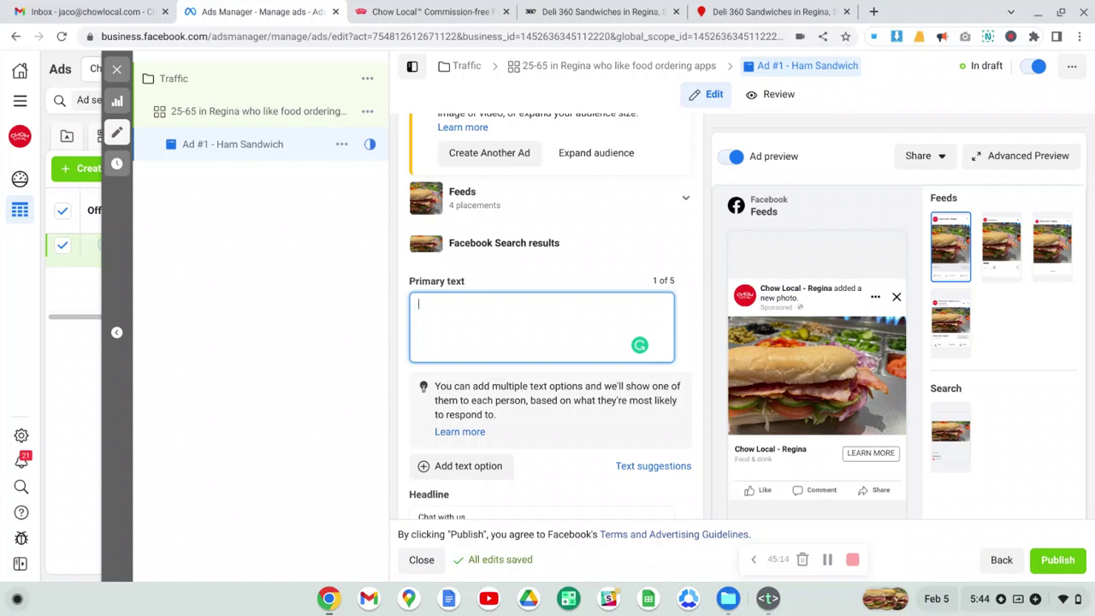
pyautogui.write('gET $5')
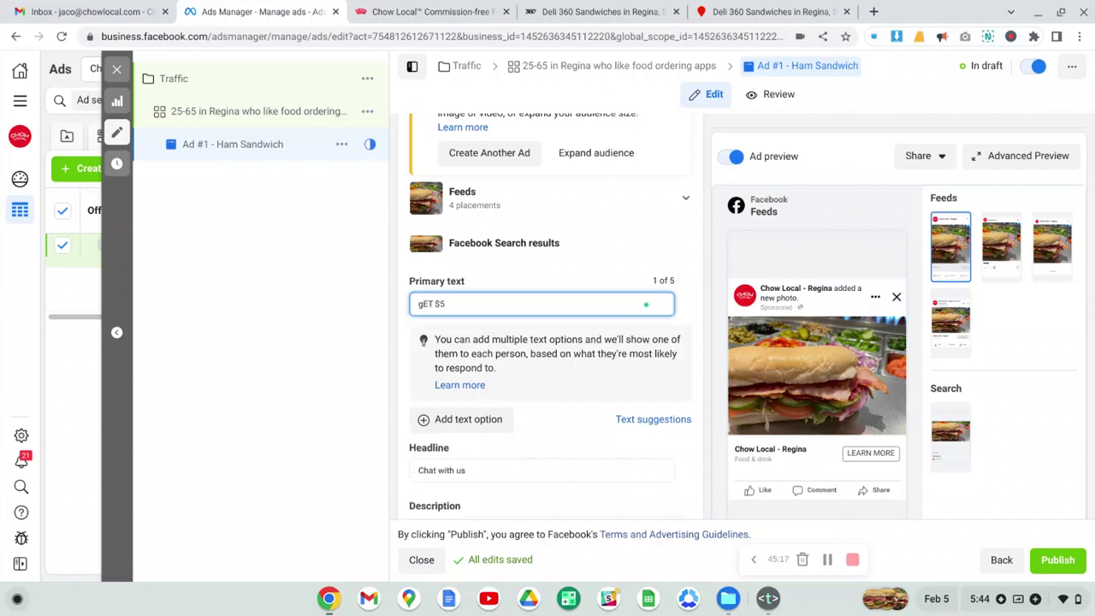
pyautogui.press('BackSpace')
pyautogui.press('BackSpace')
pyautogui.press('BackSpace')
pyautogui.press('BackSpace')
pyautogui.press('BackSpace')
pyautogui.press('BackSpace')
# Enter "Get $5 OFF your first online order when you" as the ad's primary text.
pyautogui.write('G')
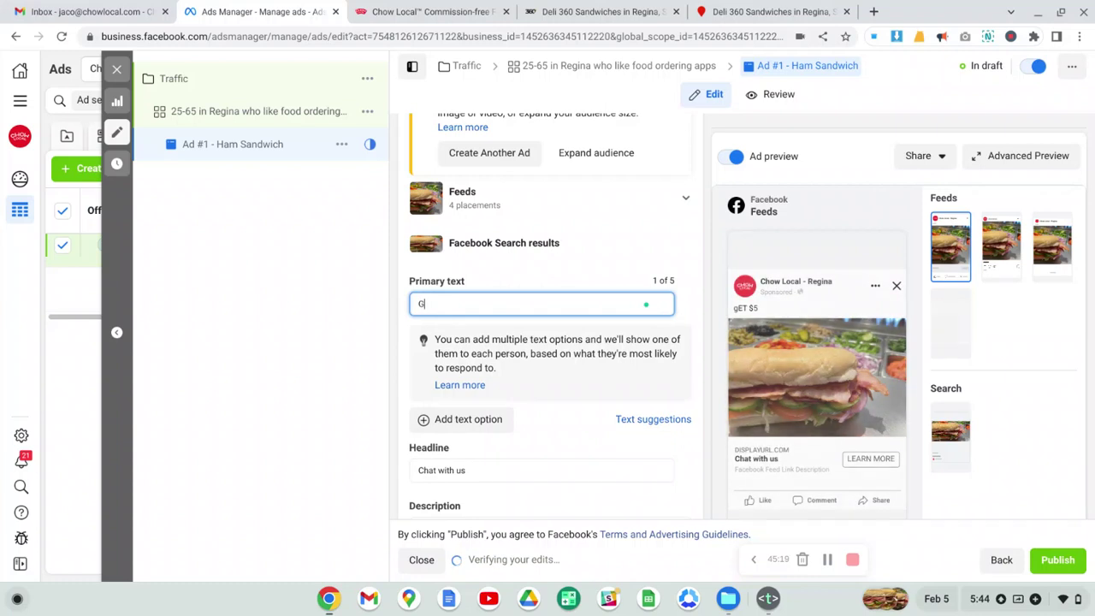
pyautogui.write('et $5 ')
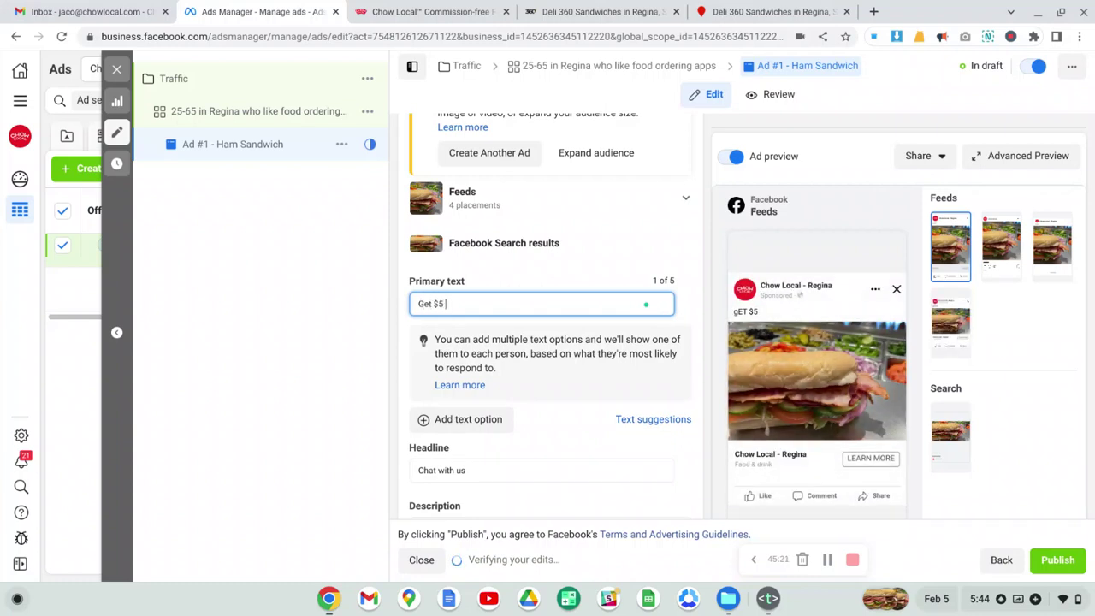
pyautogui.write('OFF ')
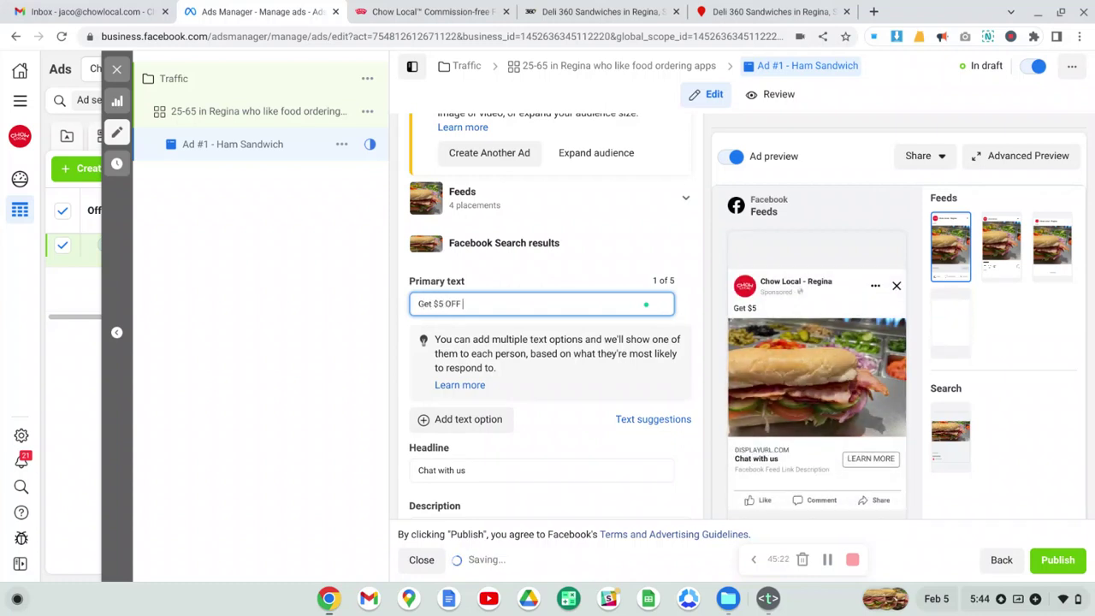
pyautogui.write('your first ')
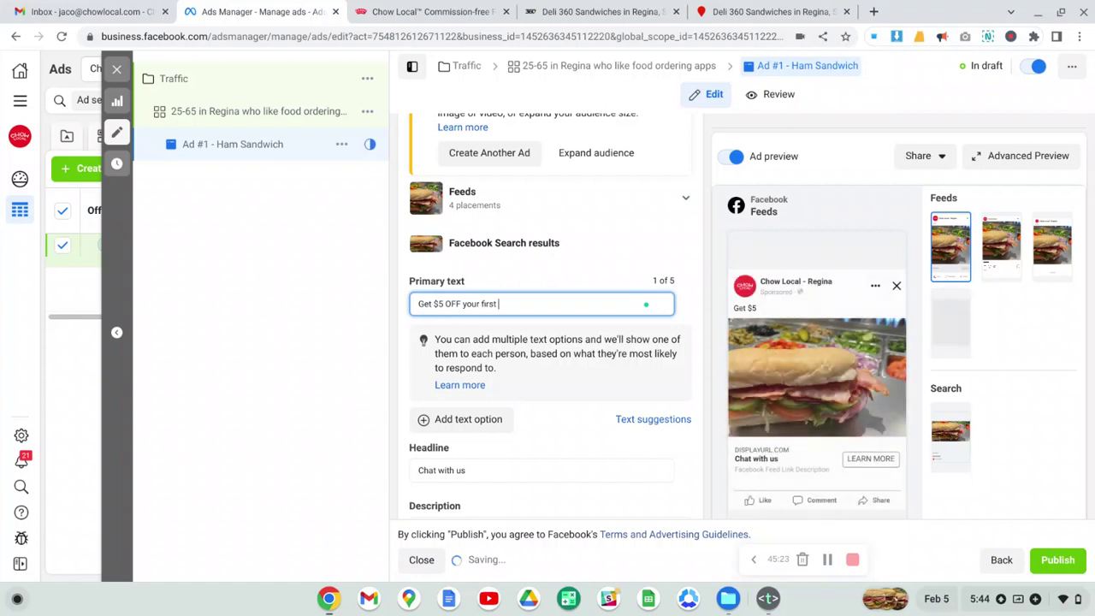
pyautogui.write('order when you')
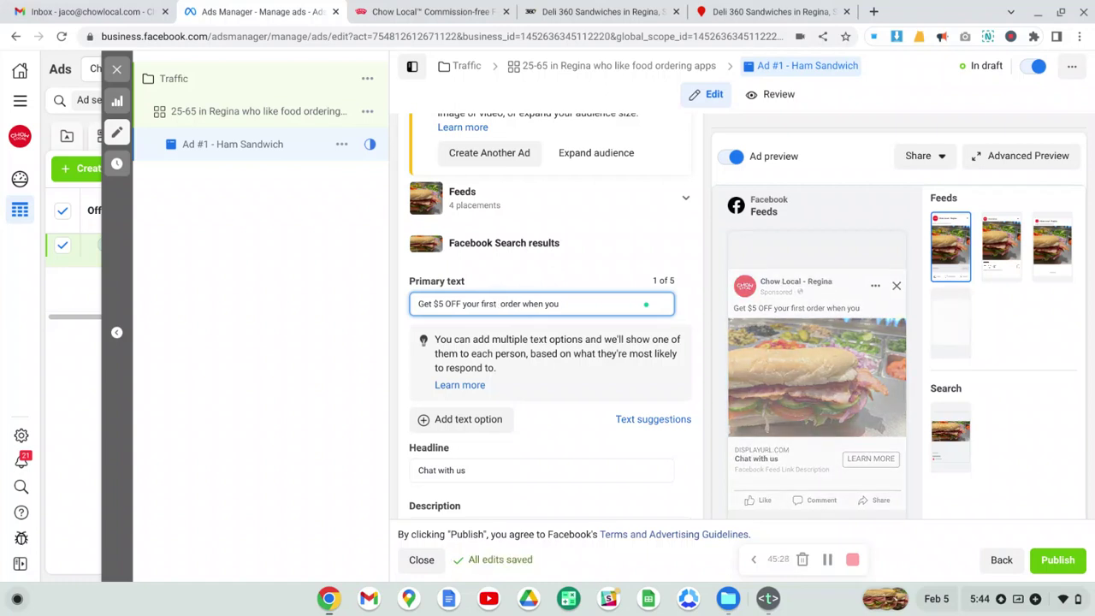
pyautogui.write('online')
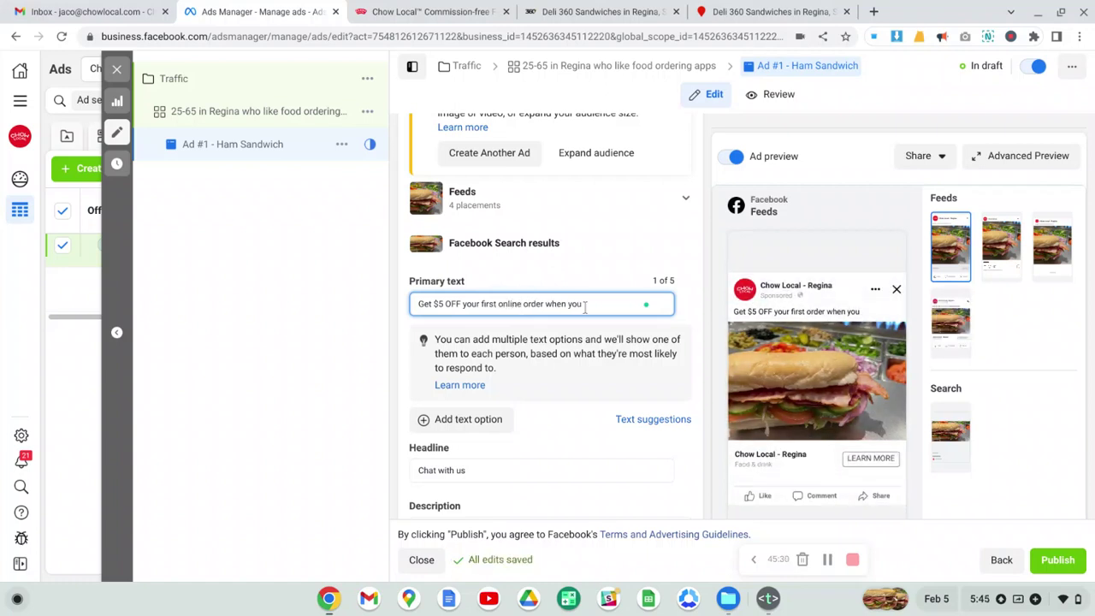
# Replace "when you" at the end of the primary text with 'with promo code "FB05"'.
pyautogui.press('BackSpace')
pyautogui.press('BackSpace')
pyautogui.press('BackSpace')
pyautogui.press('BackSpace')
pyautogui.press('BackSpace')
pyautogui.press('BackSpace')
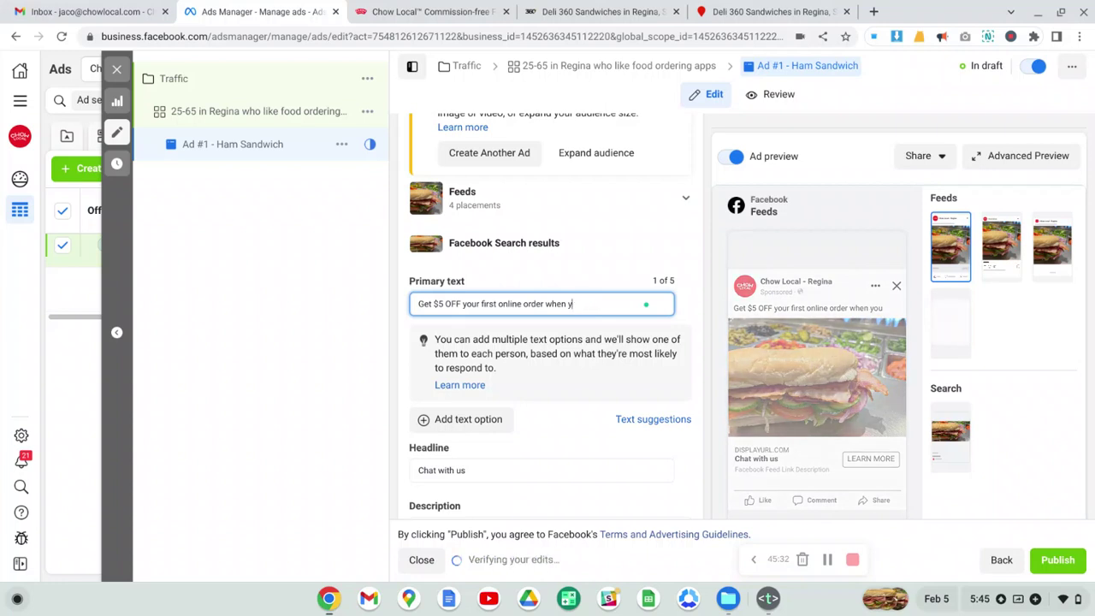
pyautogui.press('BackSpace')
pyautogui.write('ith')
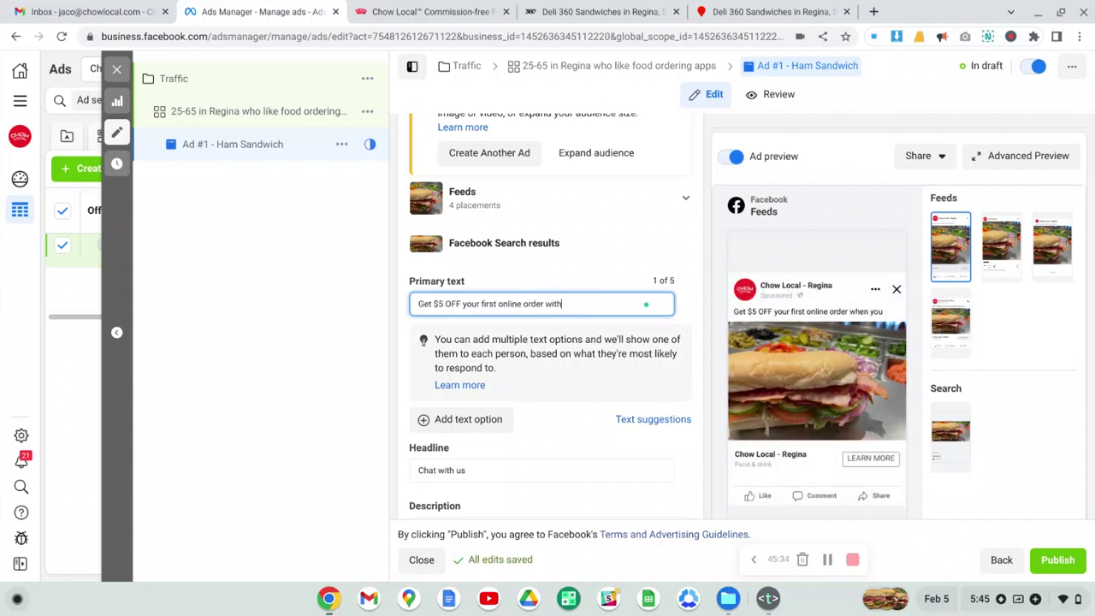
pyautogui.write(' promo code "')
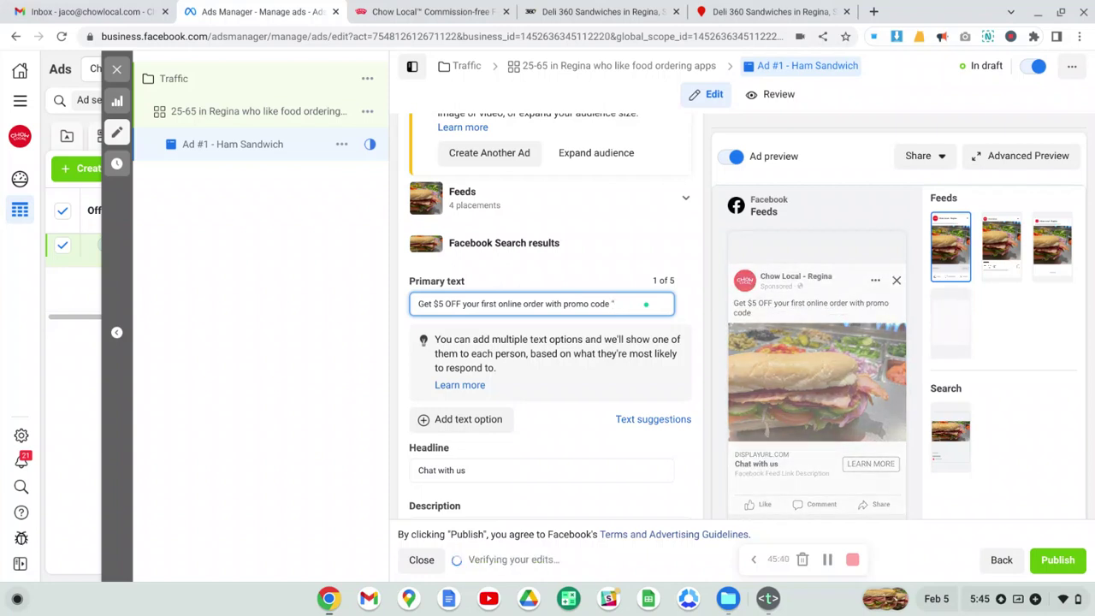
pyautogui.write('FB05"')
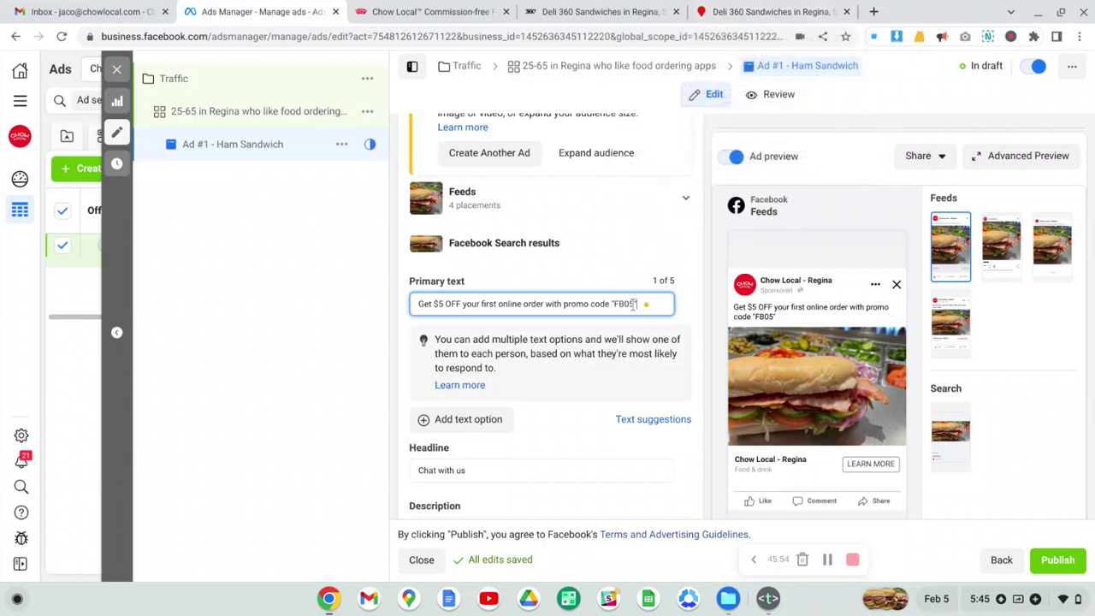
pyautogui.press('End')
pyautogui.moveTo(635, 305); pyautogui.dragTo(612, 306)
pyautogui.press('Right')
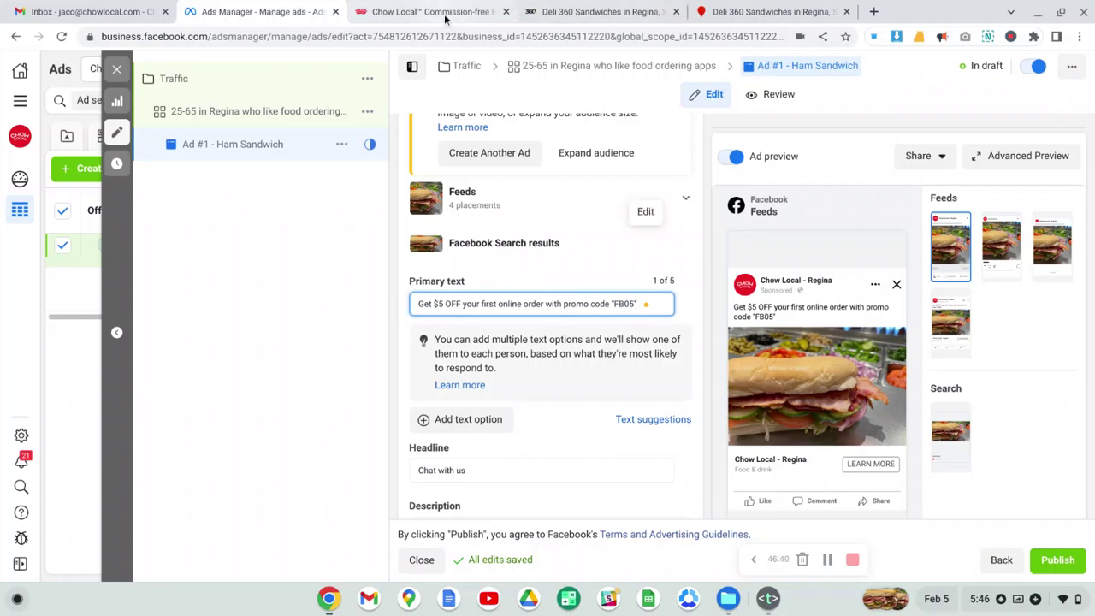
# Copy the Deli 360 Sandwiches ordering page URL and add it on a new line of the ad's primary text.
pyautogui.click(531, 14)
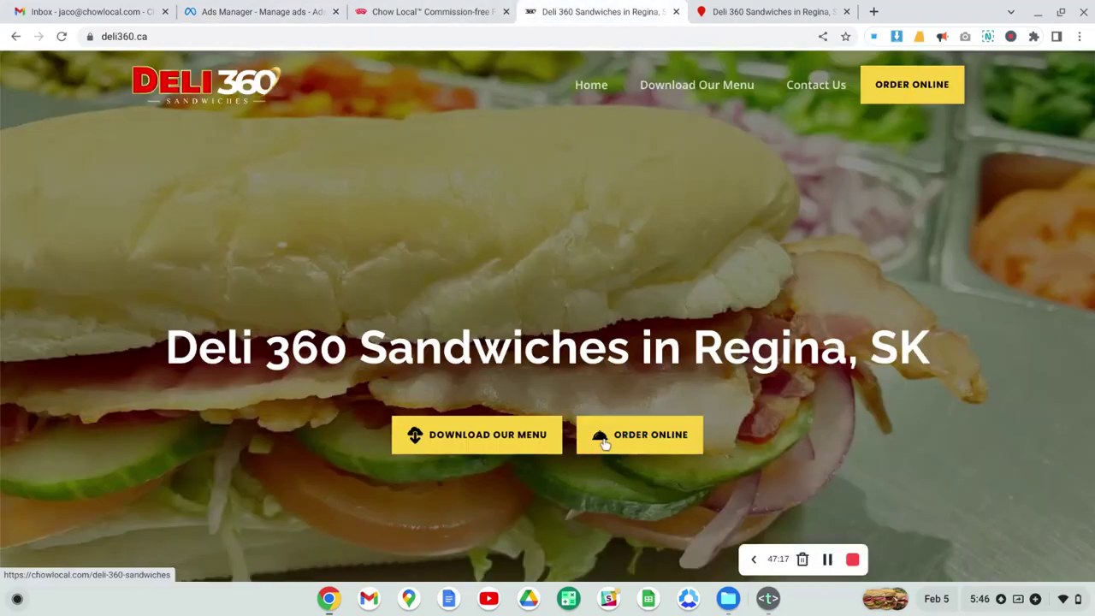
pyautogui.click(770, 12)
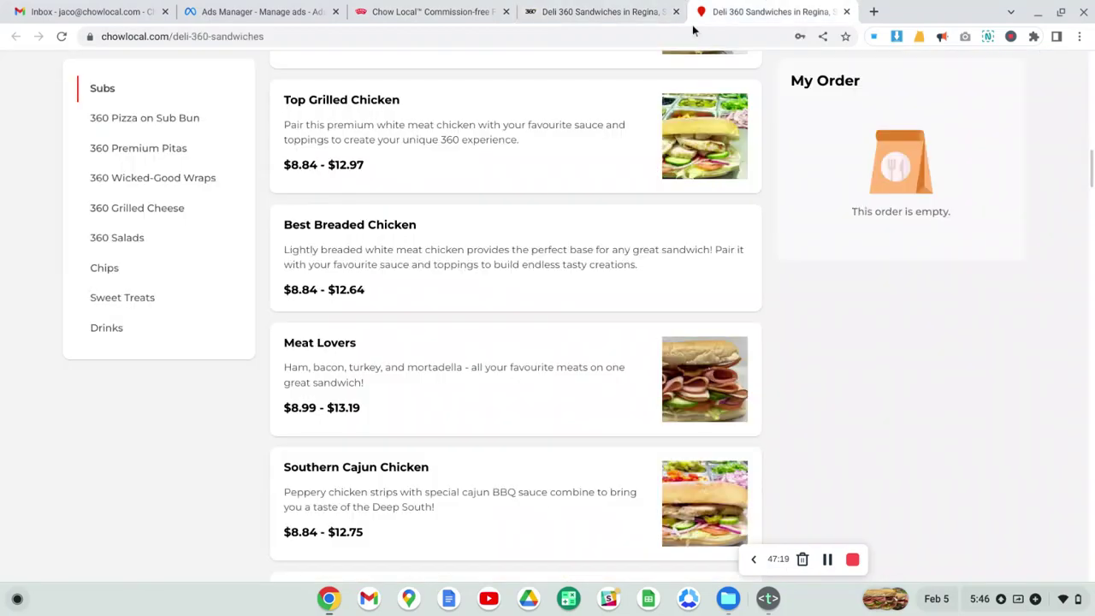
pyautogui.click(672, 36)
pyautogui.hotkey('ctrl', 'c')
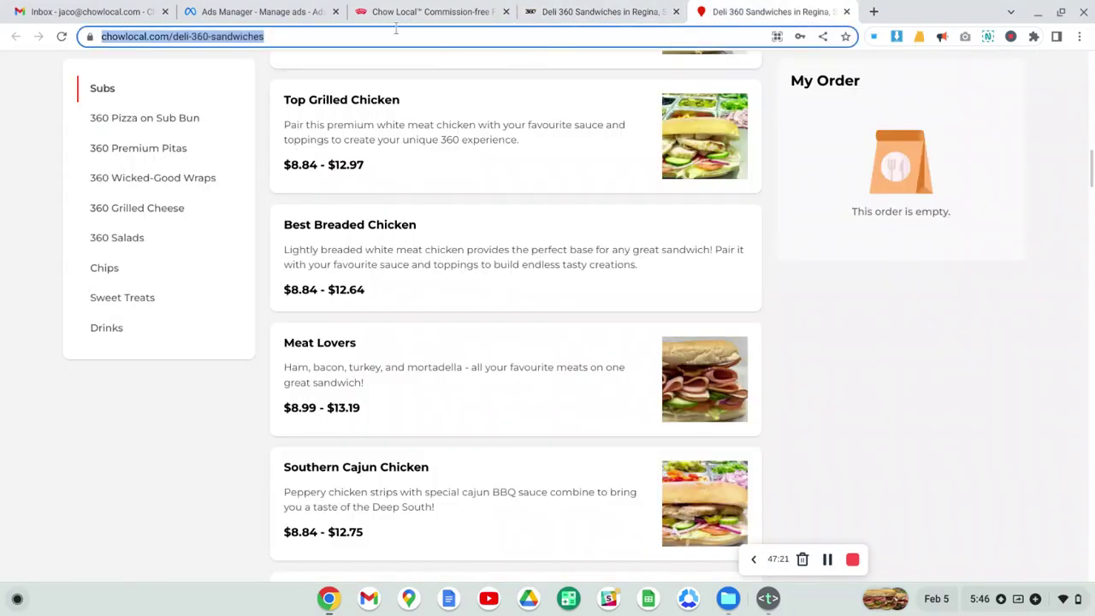
pyautogui.click(261, 12)
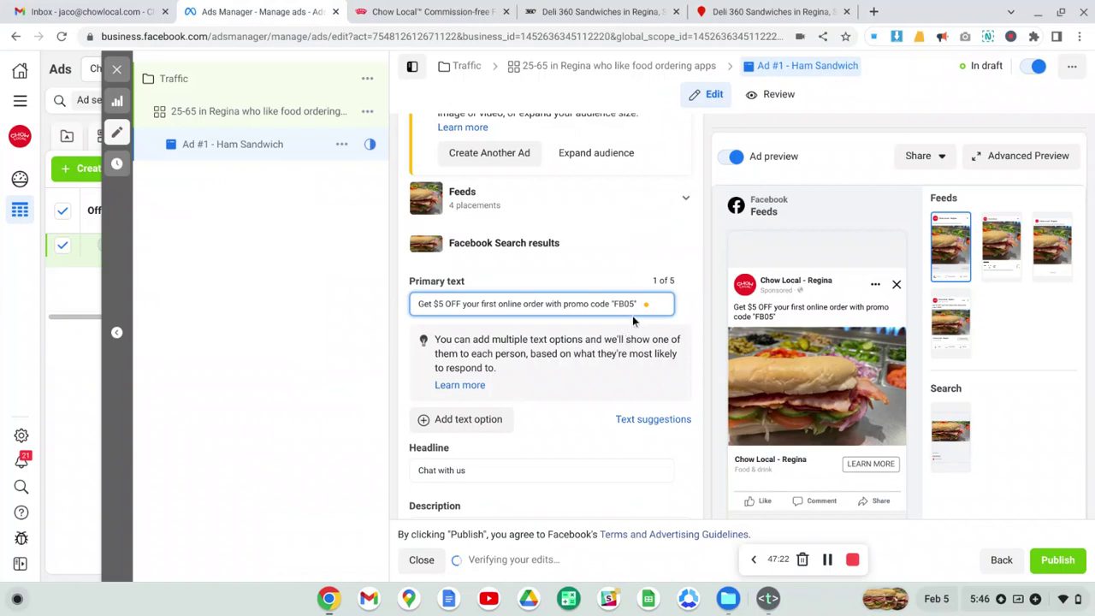
pyautogui.press('Return')
pyautogui.hotkey('ctrl', 'v')
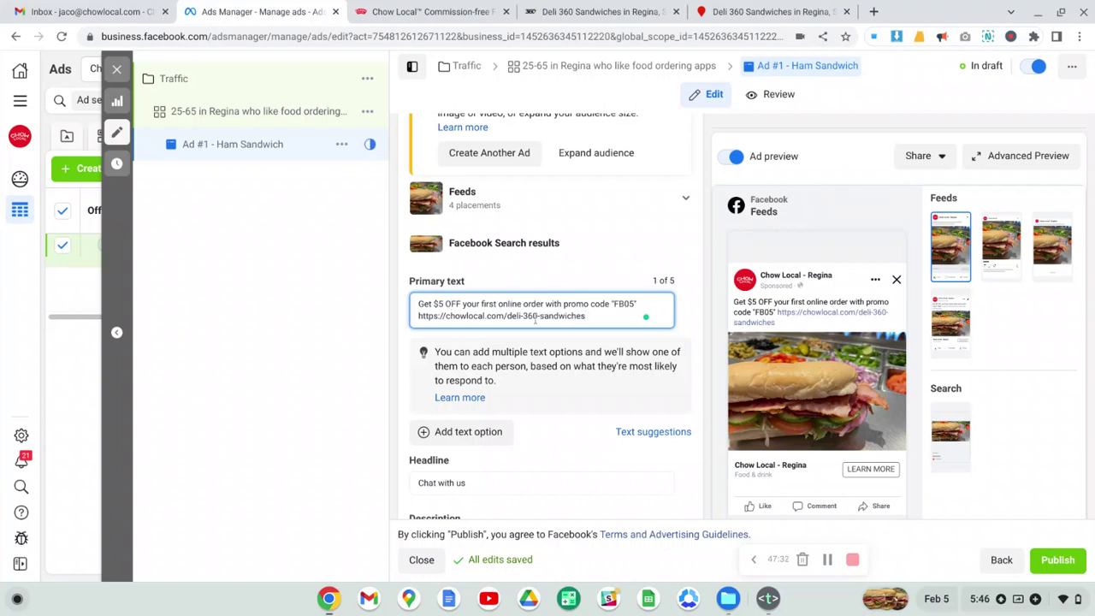
# Shorten the promo code in the primary text to "FB5".
pyautogui.click(629, 305)
pyautogui.press('BackSpace')
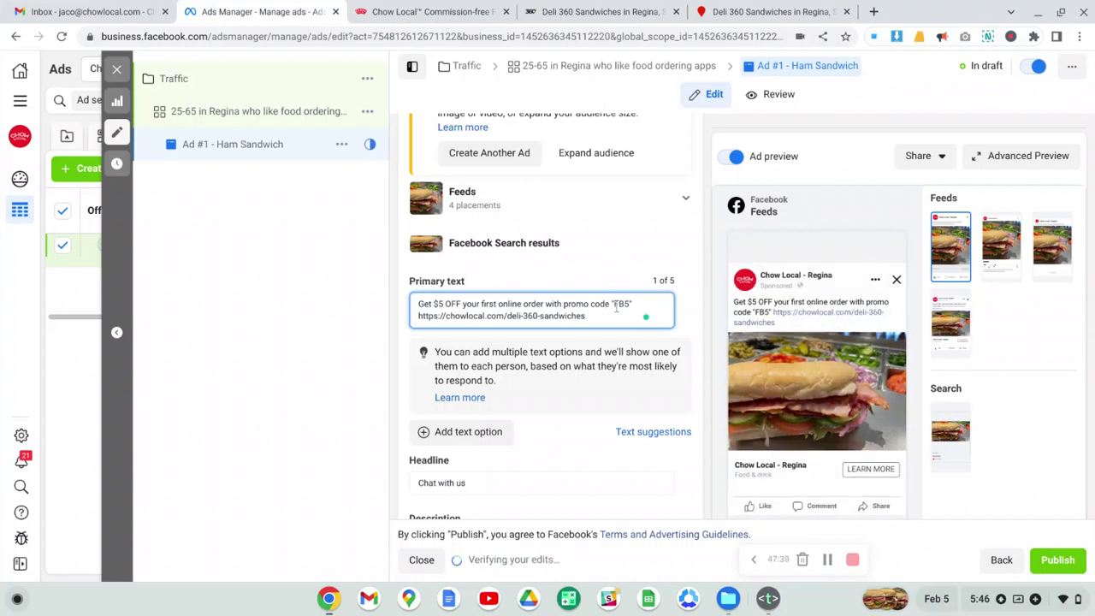
pyautogui.moveTo(627, 306); pyautogui.dragTo(613, 305)
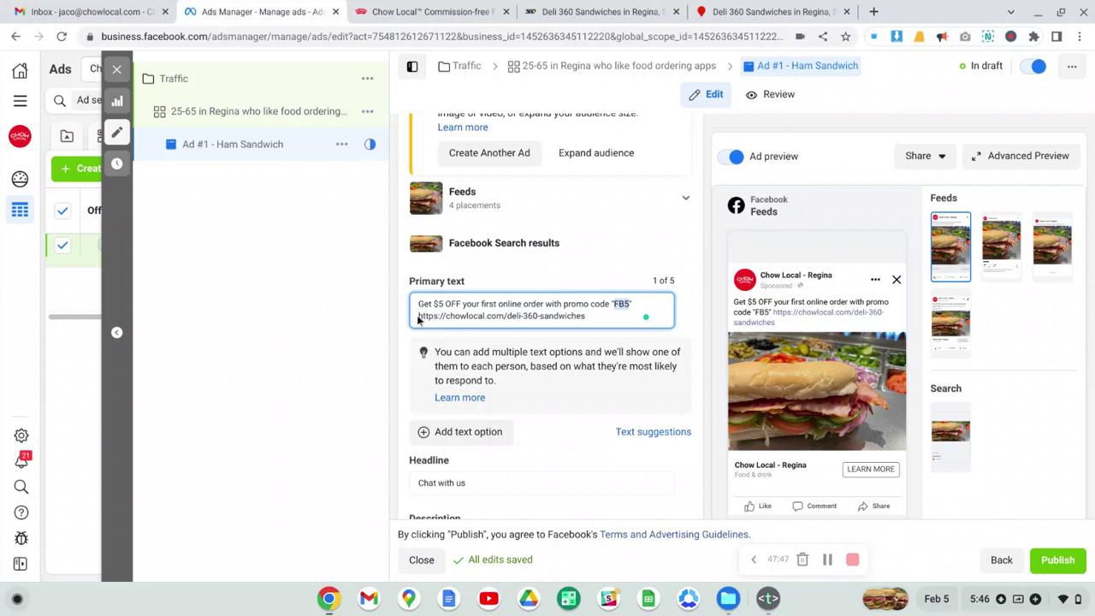
pyautogui.click(591, 314)
# Replace the ad's headline with "Deli 360 Sandwiches in Regina".
pyautogui.scroll(-3, 591, 314)
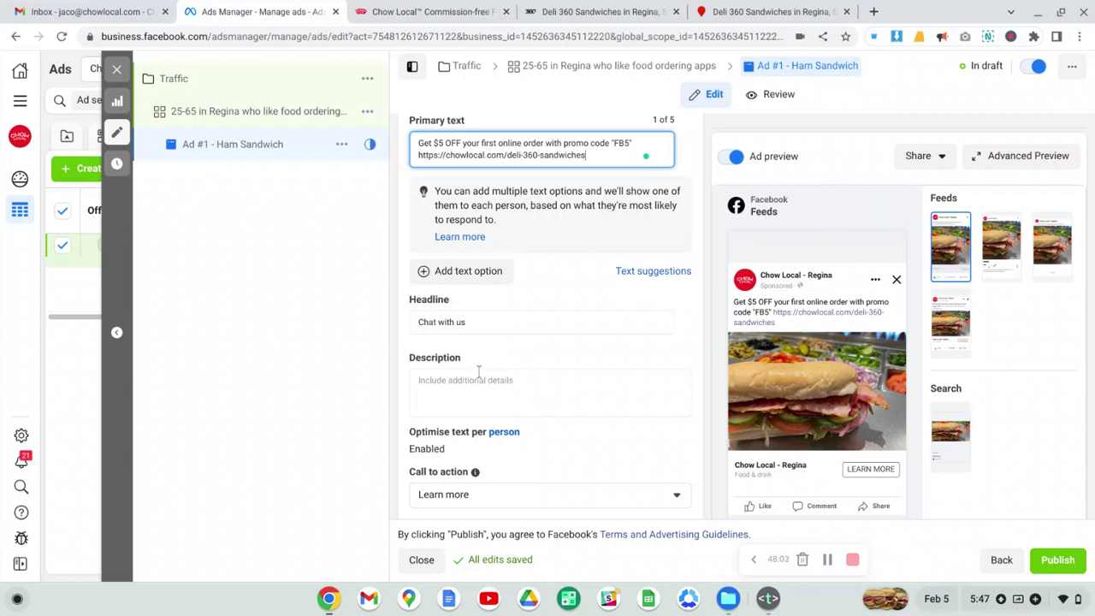
pyautogui.click(455, 325)
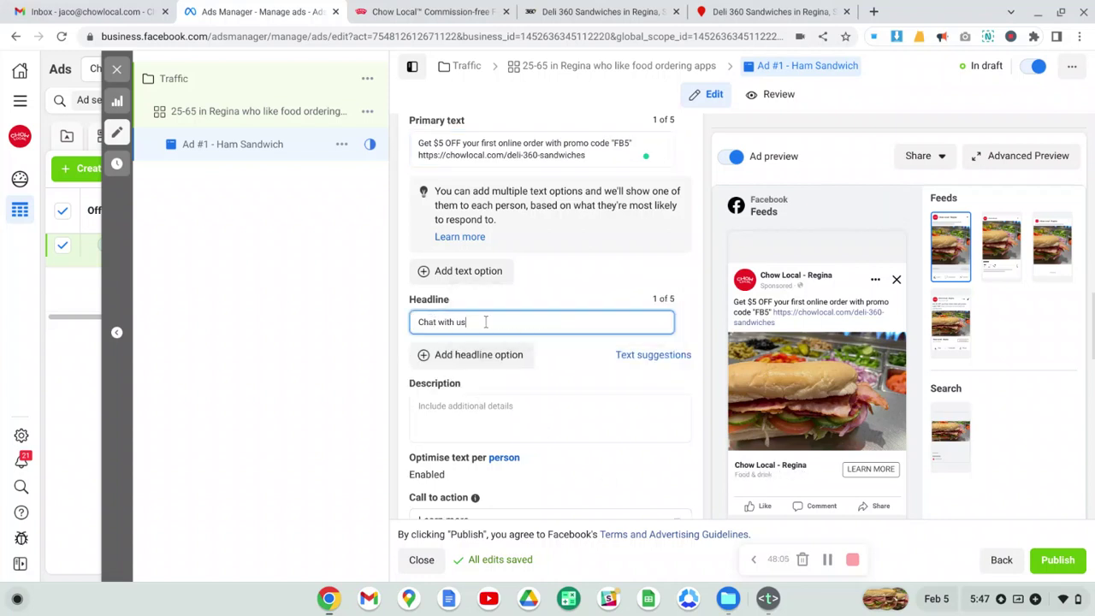
pyautogui.hotkey('ctrl', 'a')
pyautogui.write('deli')
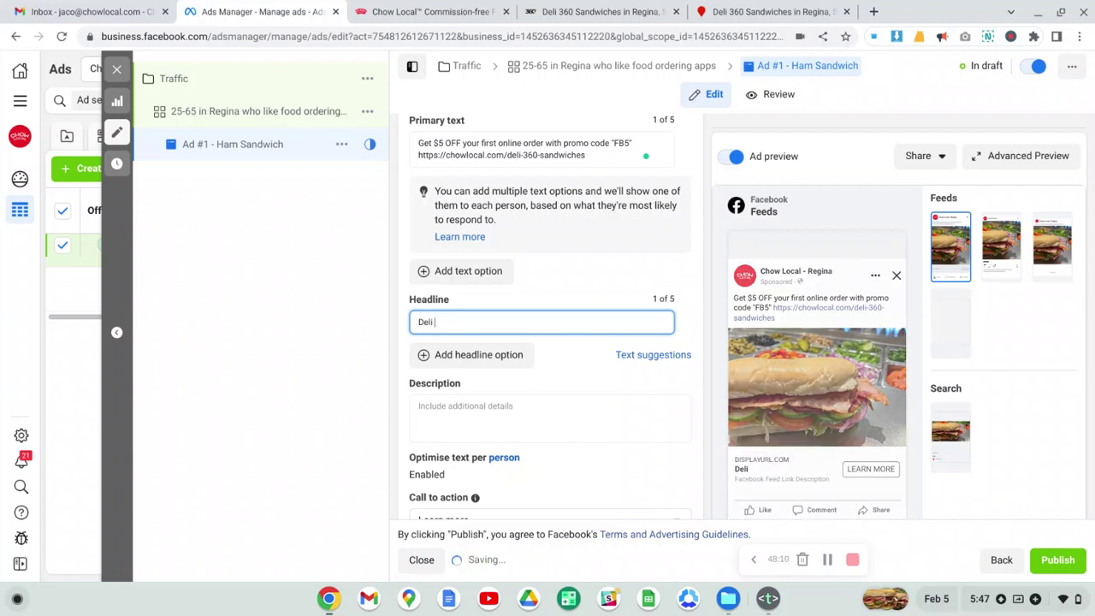
pyautogui.write(' 360 San')
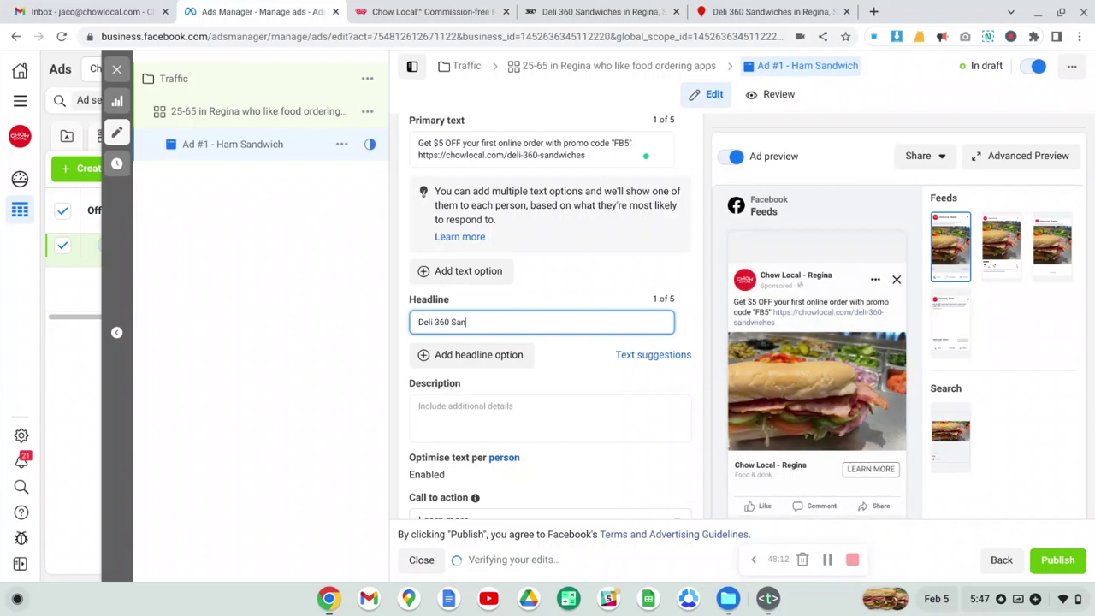
pyautogui.write('dwiches')
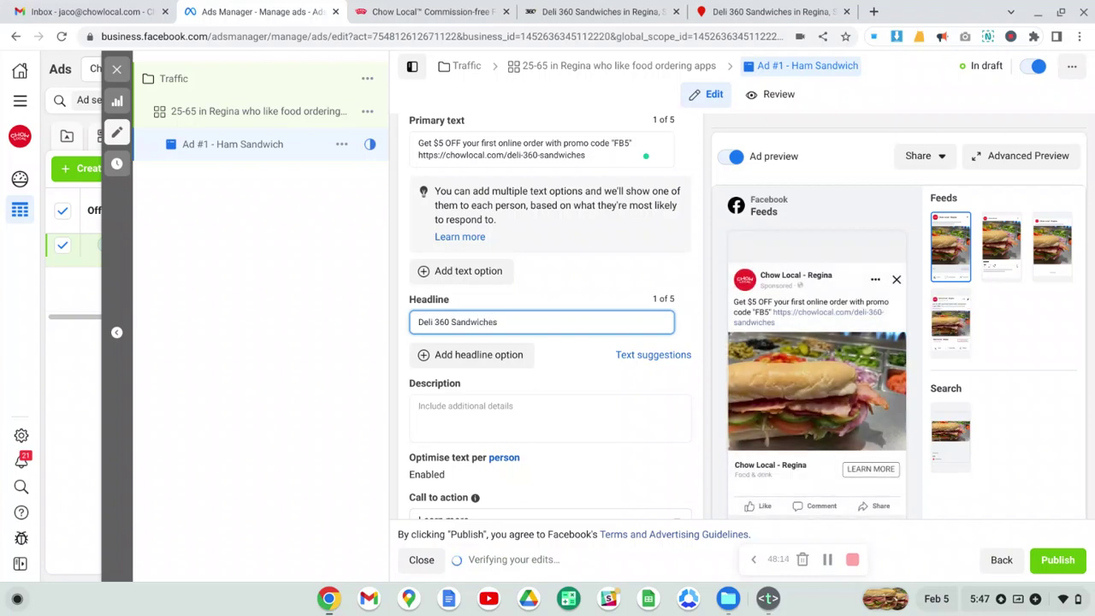
pyautogui.write(' in REgi')
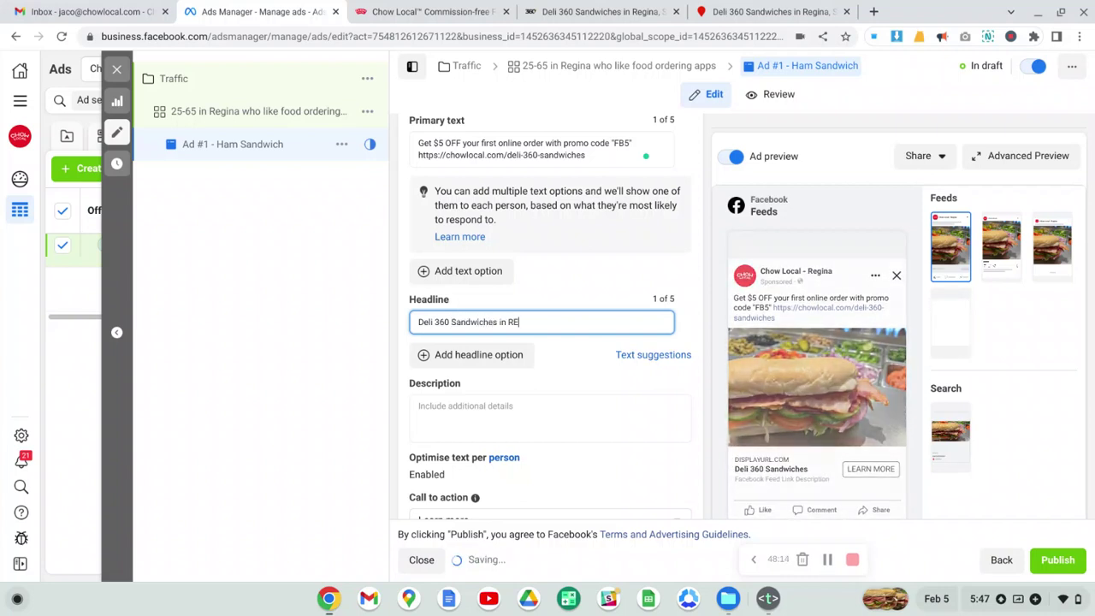
pyautogui.press('BackSpace')
pyautogui.press('BackSpace')
pyautogui.press('BackSpace')
pyautogui.write('egina')
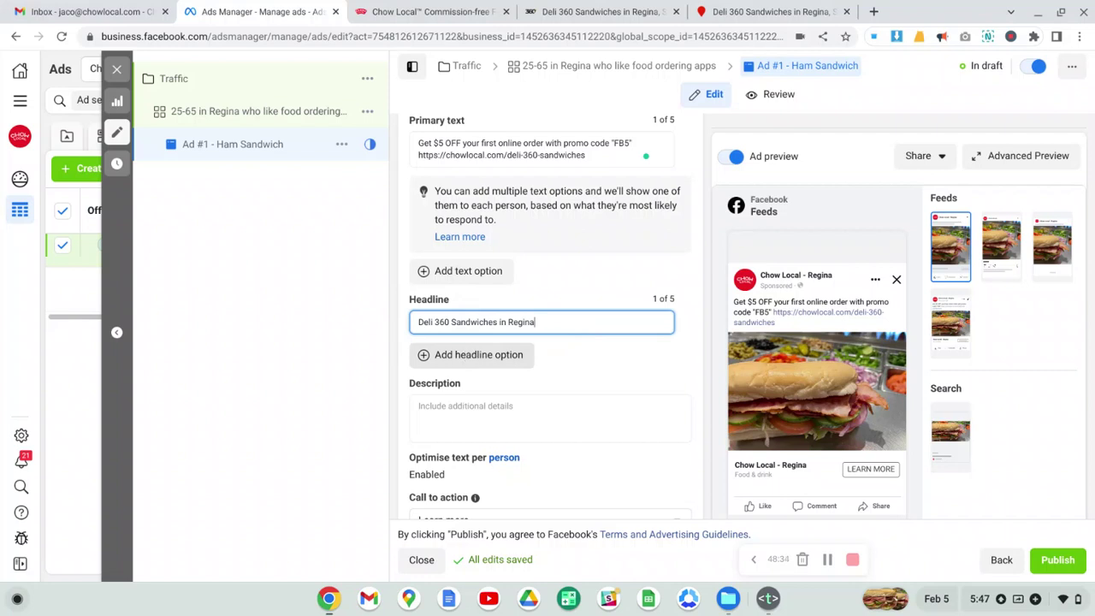
pyautogui.click(445, 368)
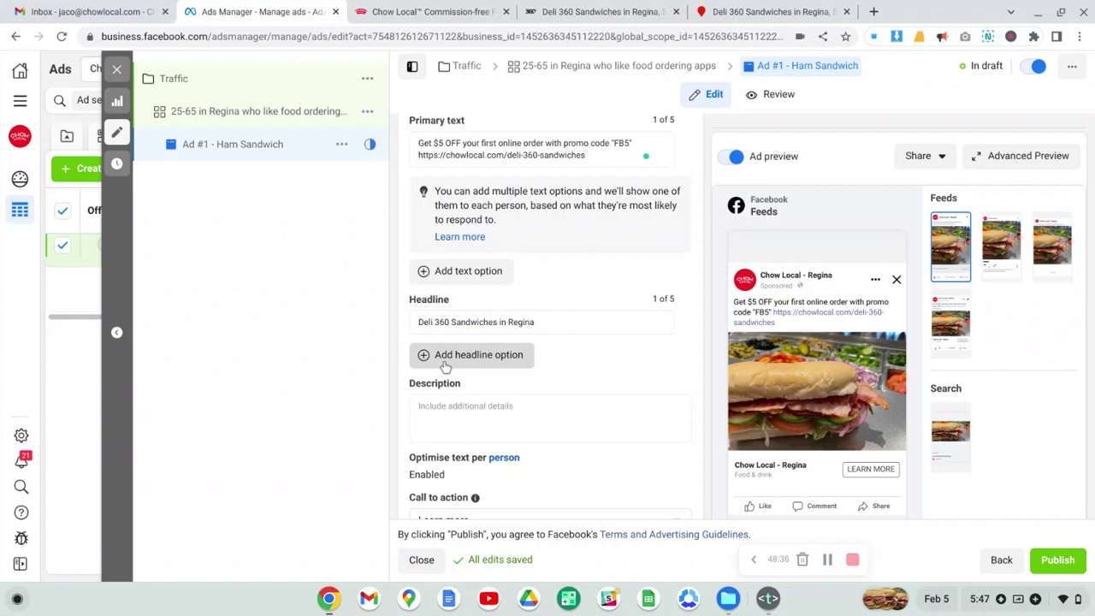
pyautogui.click(489, 356)
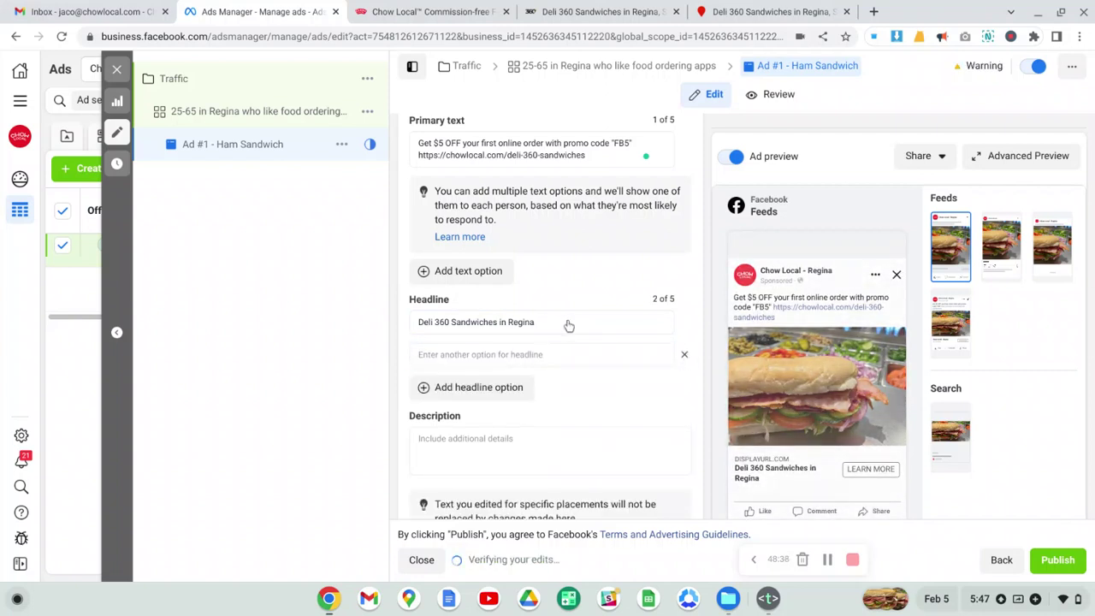
pyautogui.click(684, 353)
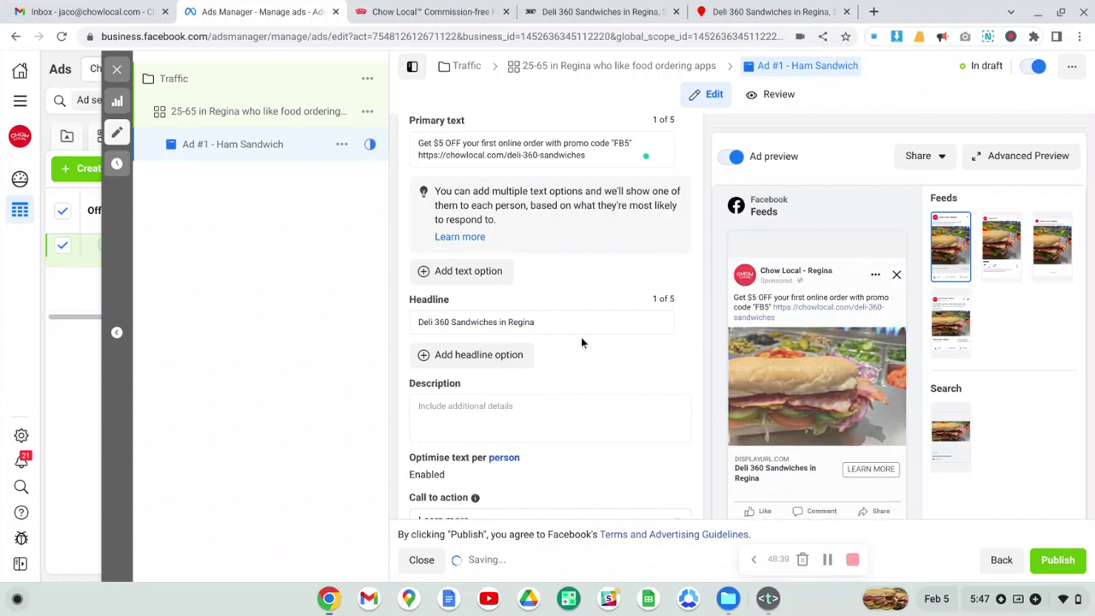
# Preview the ad in the Instagram feed, Facebook Marketplace and Facebook Business Explore placements.
pyautogui.click(467, 417)
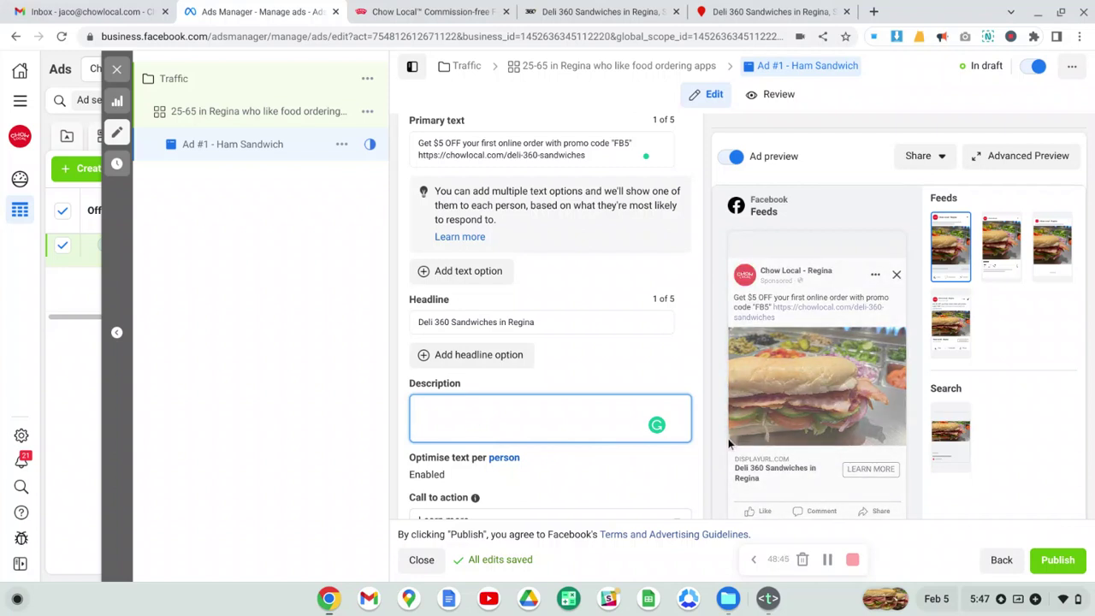
pyautogui.click(966, 253)
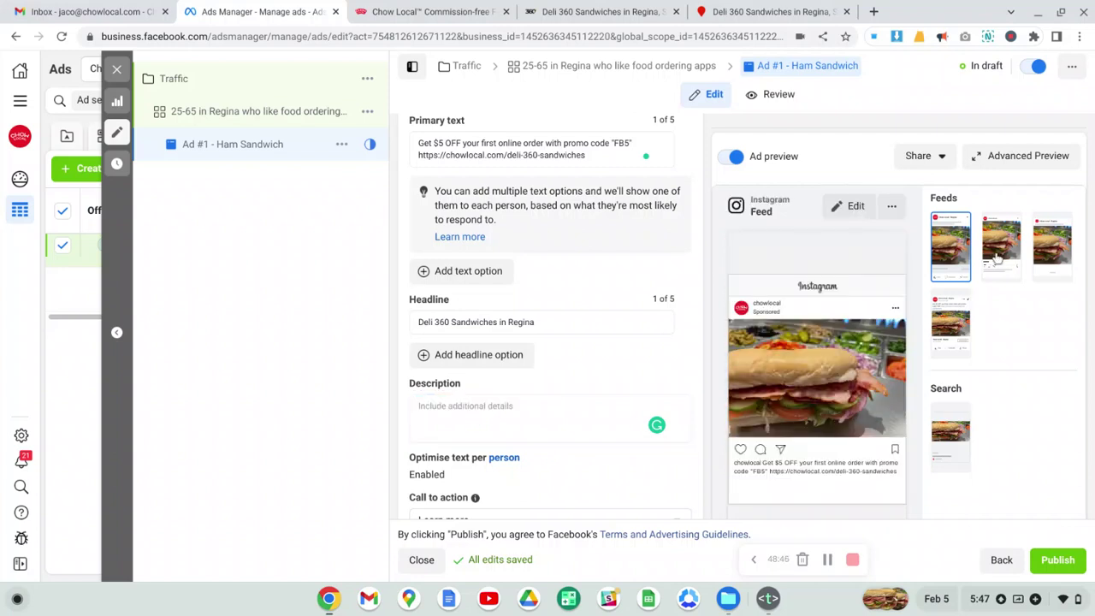
pyautogui.click(1005, 251)
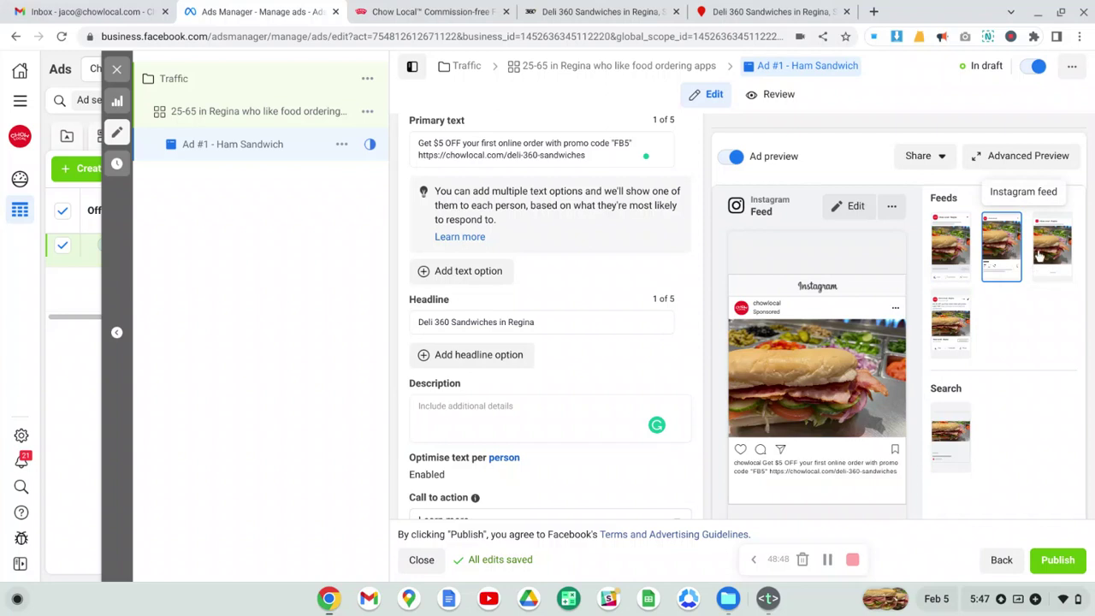
pyautogui.click(1052, 248)
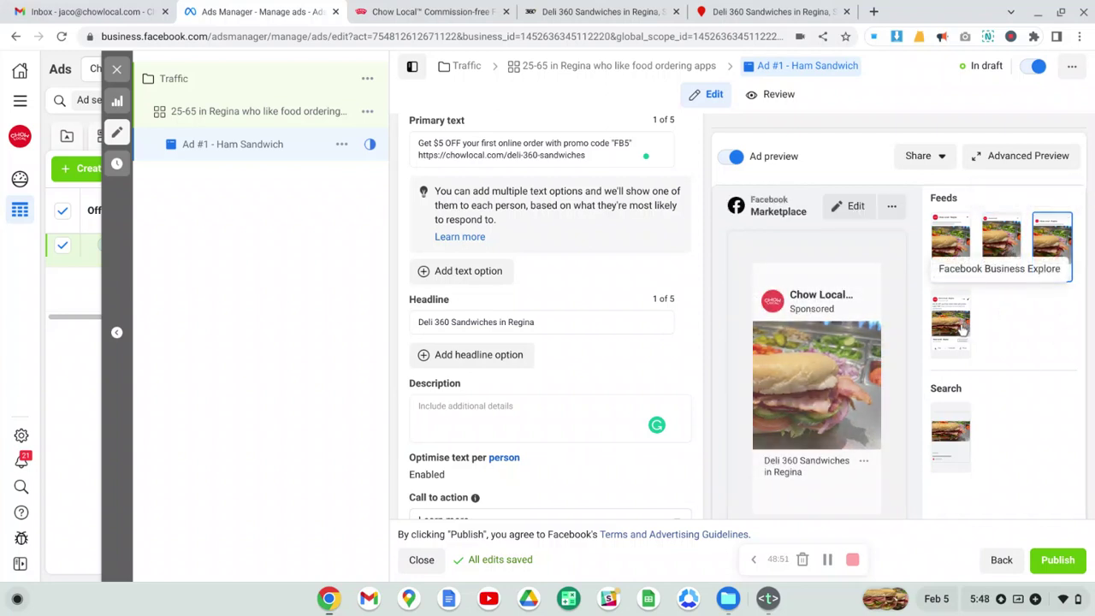
pyautogui.click(959, 327)
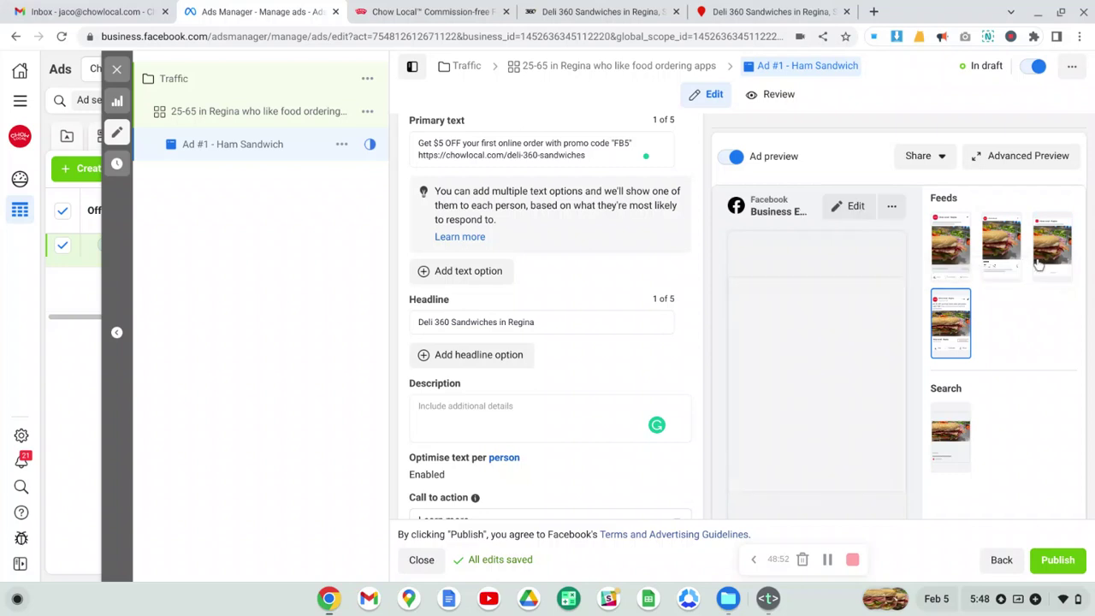
pyautogui.click(1038, 265)
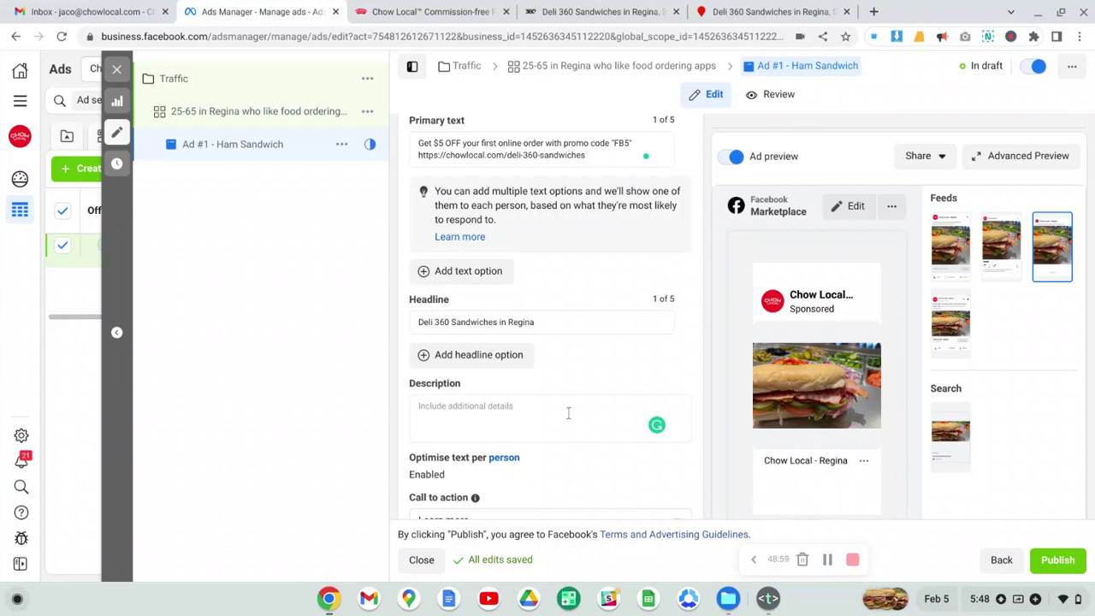
# Enter "Order Online - PIck Up or Delivery" as the ad's description.
pyautogui.click(451, 417)
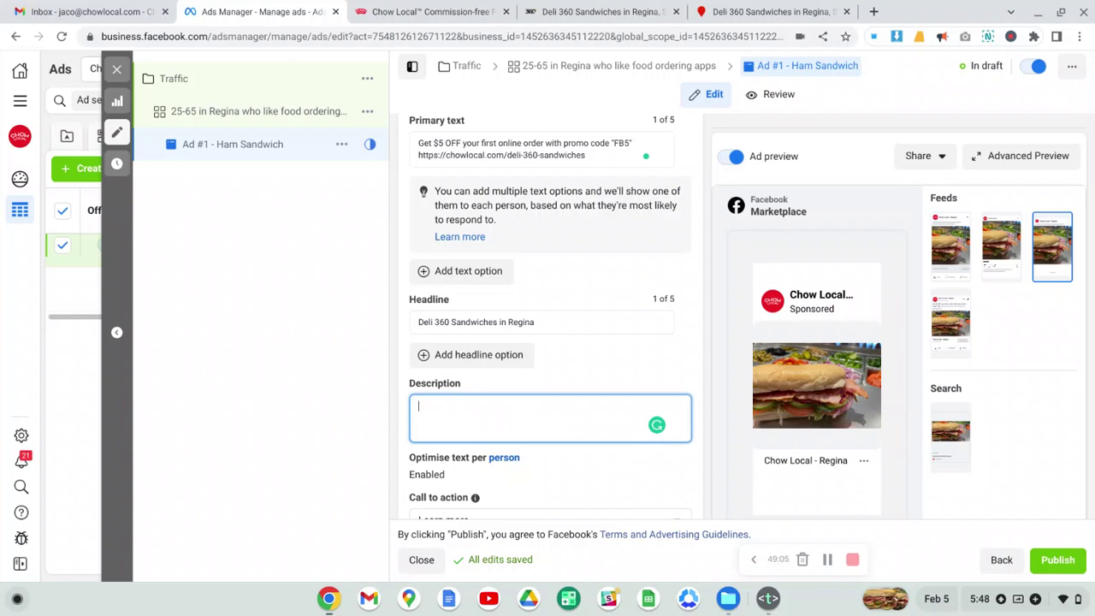
pyautogui.write('oRDER')
pyautogui.press('BackSpace')
pyautogui.press('BackSpace')
pyautogui.press('BackSpace')
pyautogui.press('BackSpace')
pyautogui.press('BackSpace')
pyautogui.write('Order Online - Pick ')
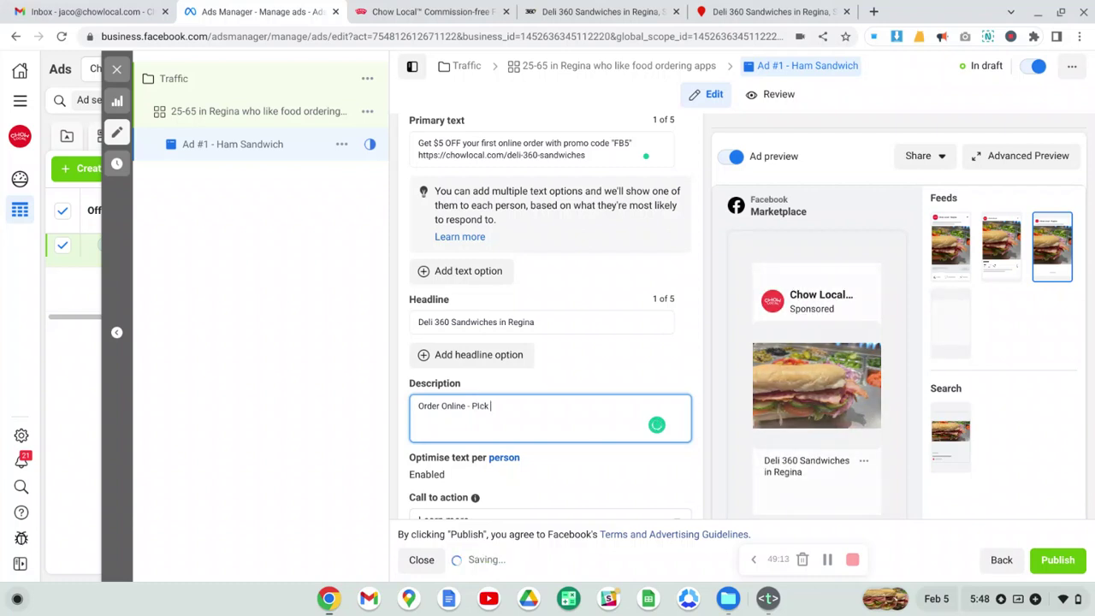
pyautogui.write('Up')
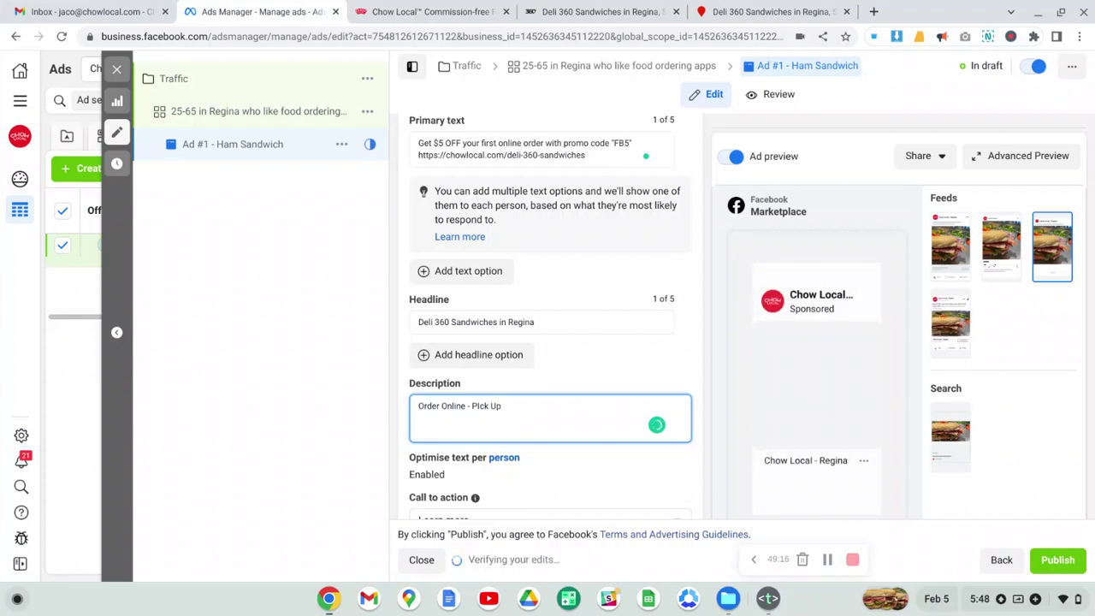
pyautogui.write(' or DEli')
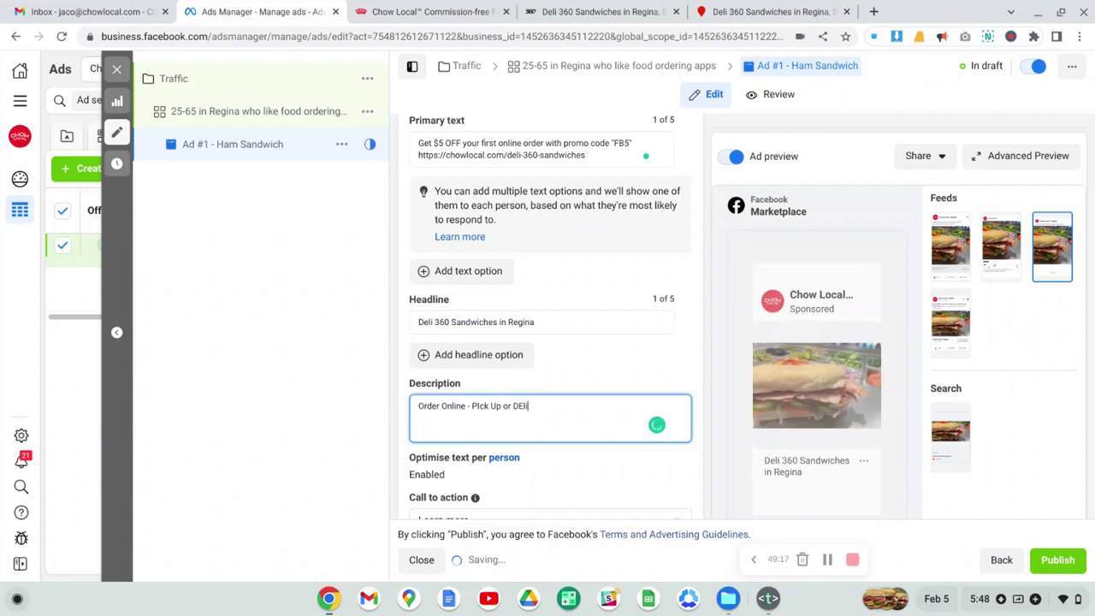
pyautogui.write('very')
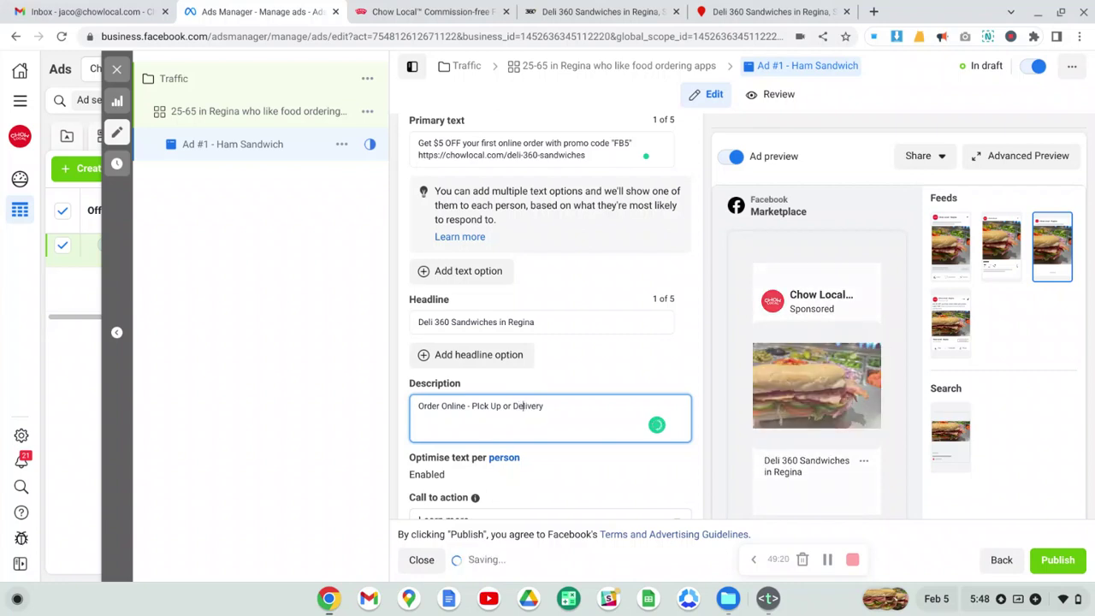
pyautogui.press('BackSpace')
pyautogui.press('BackSpace')
pyautogui.press('BackSpace')
pyautogui.press('BackSpace')
pyautogui.press('BackSpace')
pyautogui.press('BackSpace')
pyautogui.press('BackSpace')
pyautogui.write('elivery')
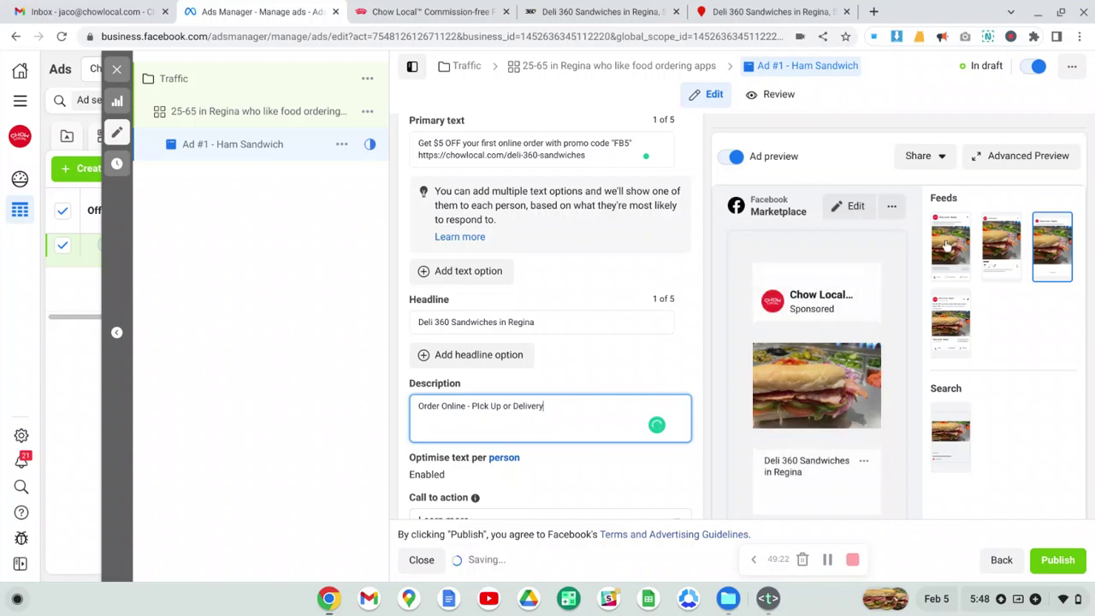
# Show the Facebook Feeds preview and apply the suggested spelling correction "Pick" in the ad's description.
pyautogui.click(951, 245)
pyautogui.scroll(-1, 792, 361)
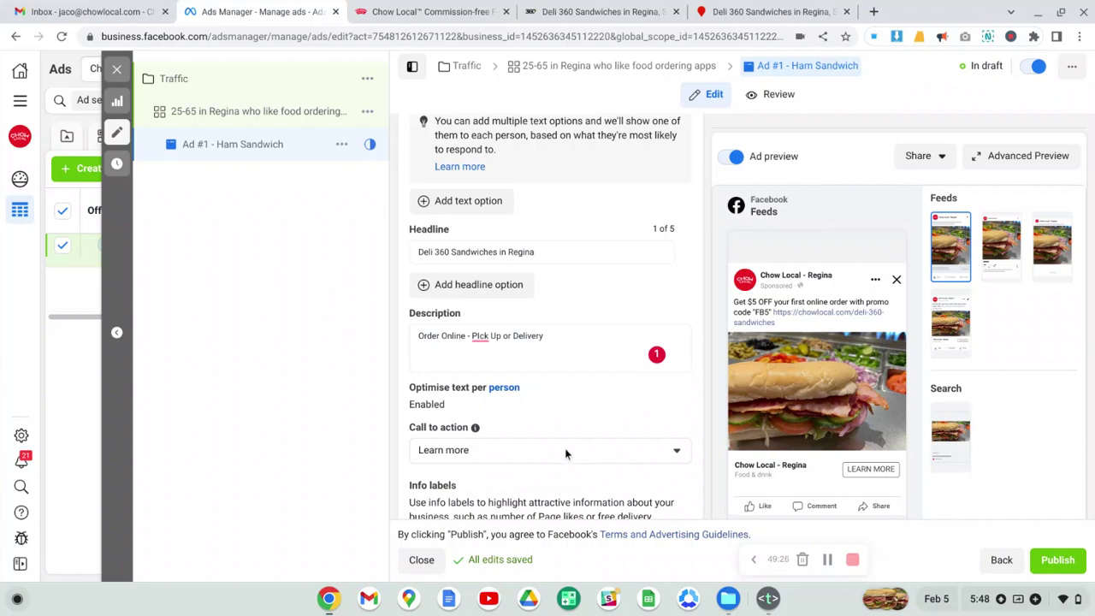
pyautogui.moveTo(478, 335)
pyautogui.click(482, 364)
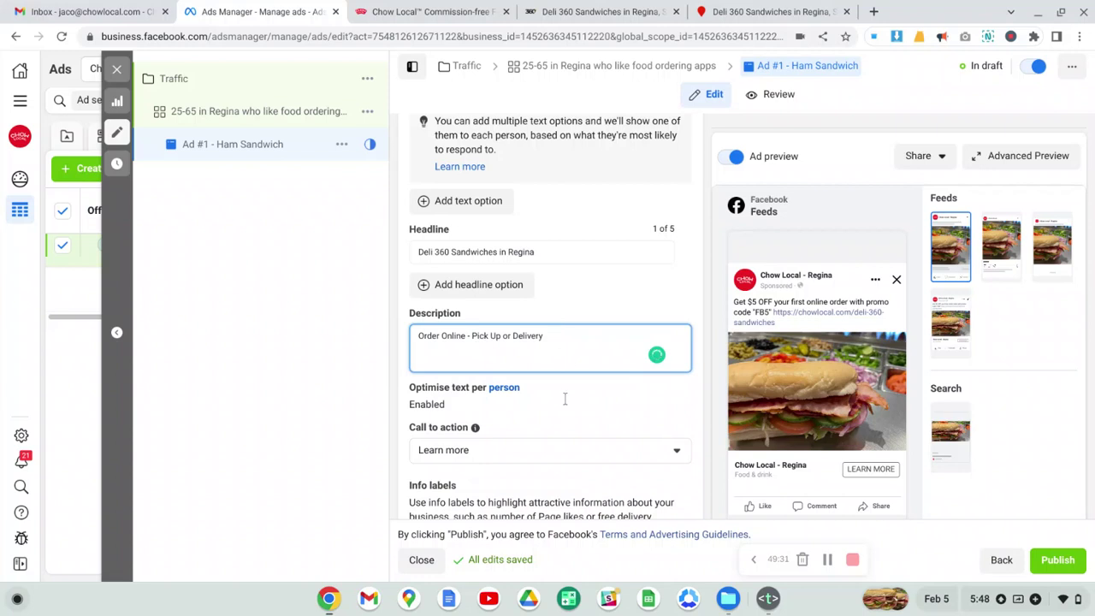
# Check how the ad with its finished description looks in the Instagram feed, Marketplace and Business Explore previews.
pyautogui.click(833, 452)
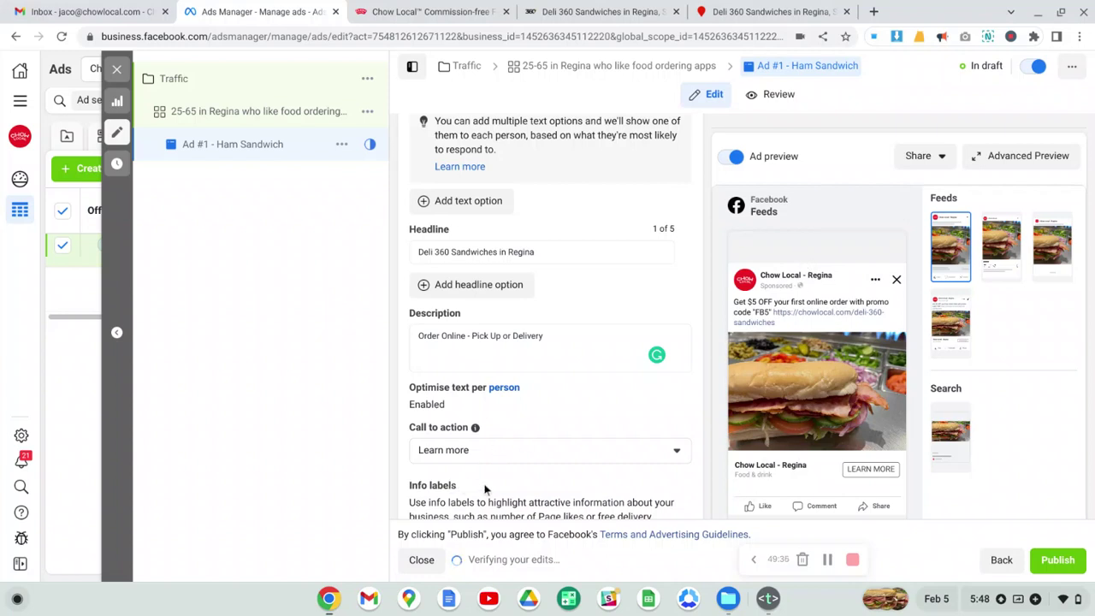
pyautogui.click(996, 246)
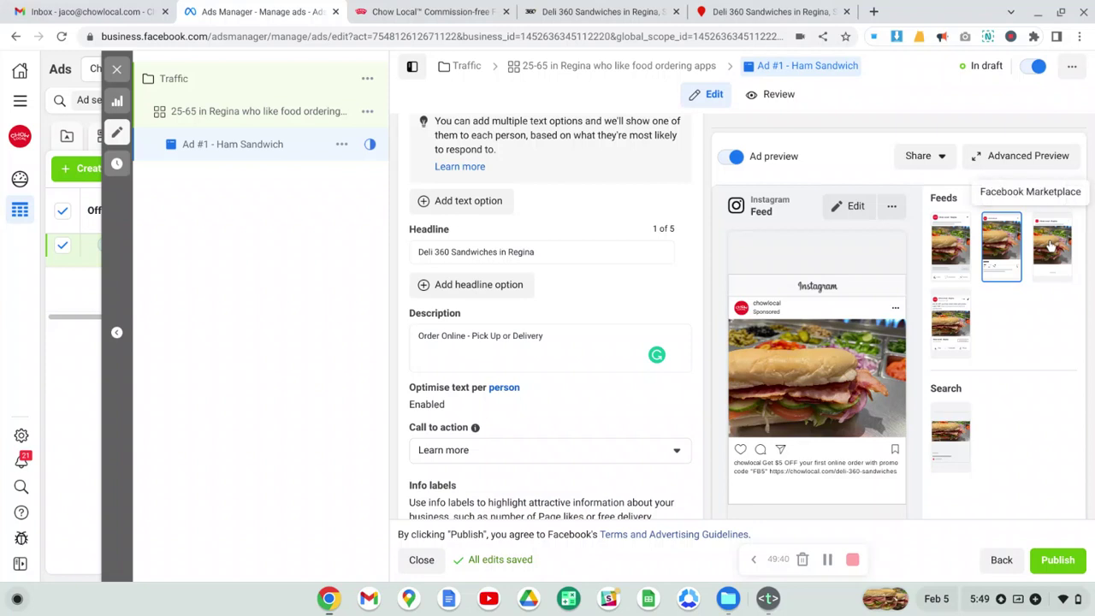
pyautogui.click(1050, 245)
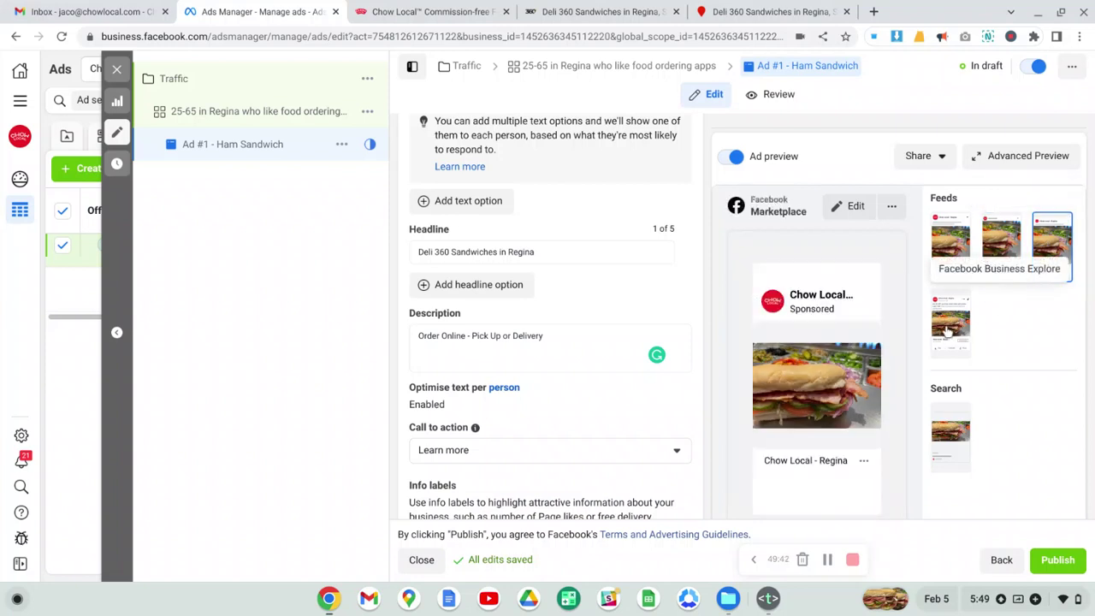
pyautogui.click(946, 332)
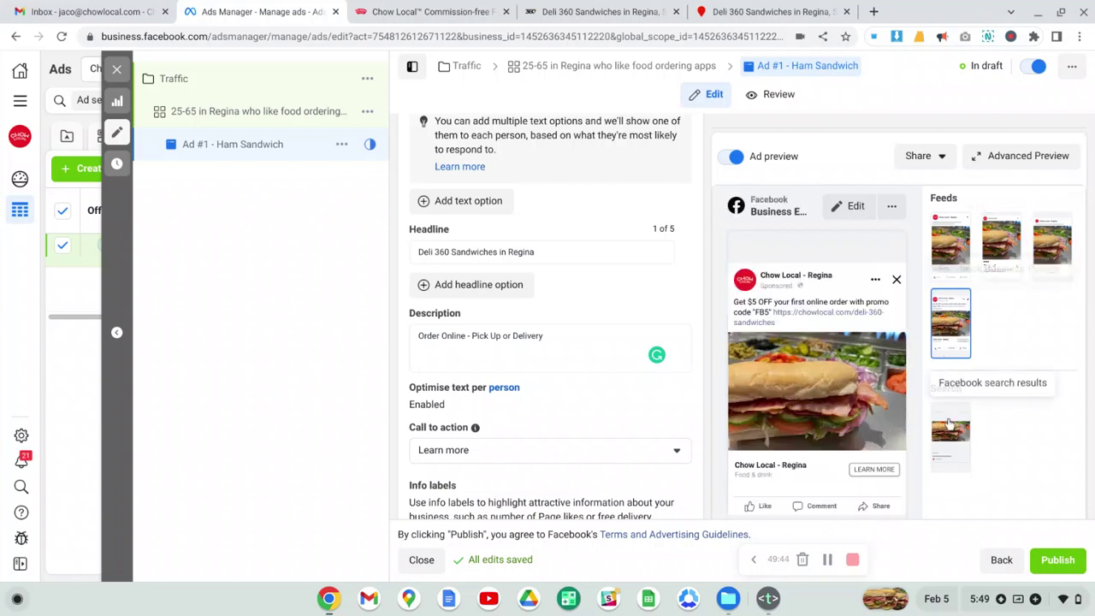
# Preview the ad in the Facebook search results placement and return to the Facebook Feeds preview.
pyautogui.click(948, 425)
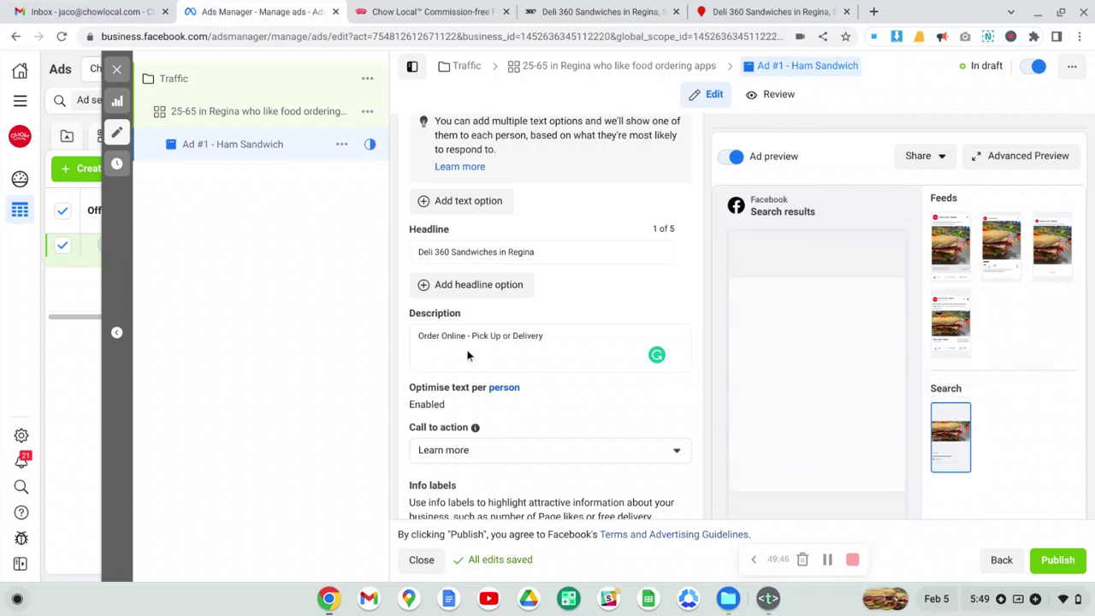
pyautogui.scroll(-3, 468, 354)
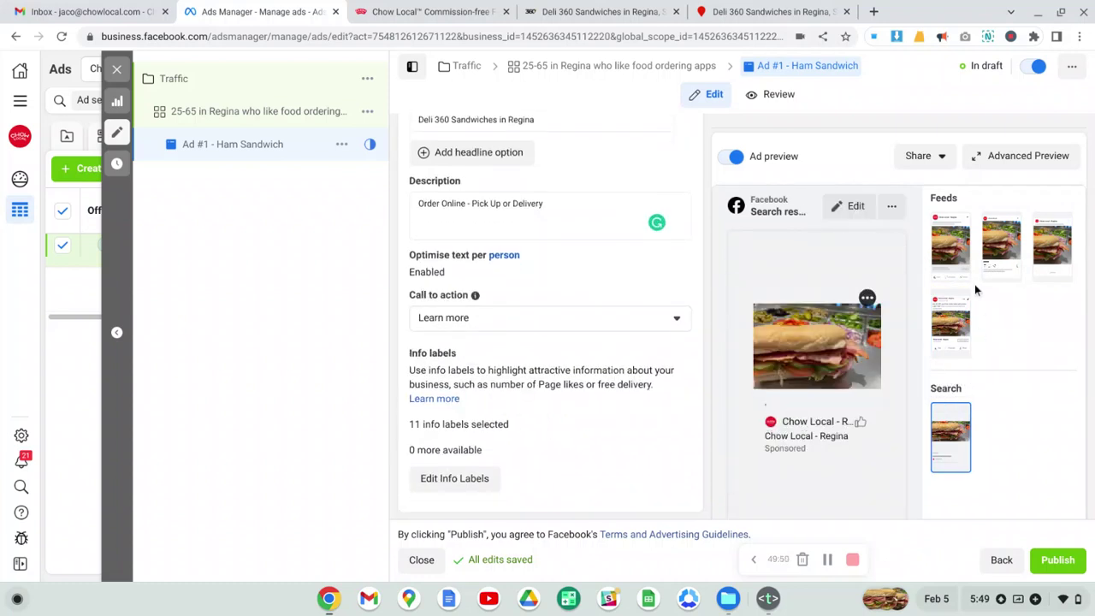
pyautogui.click(941, 251)
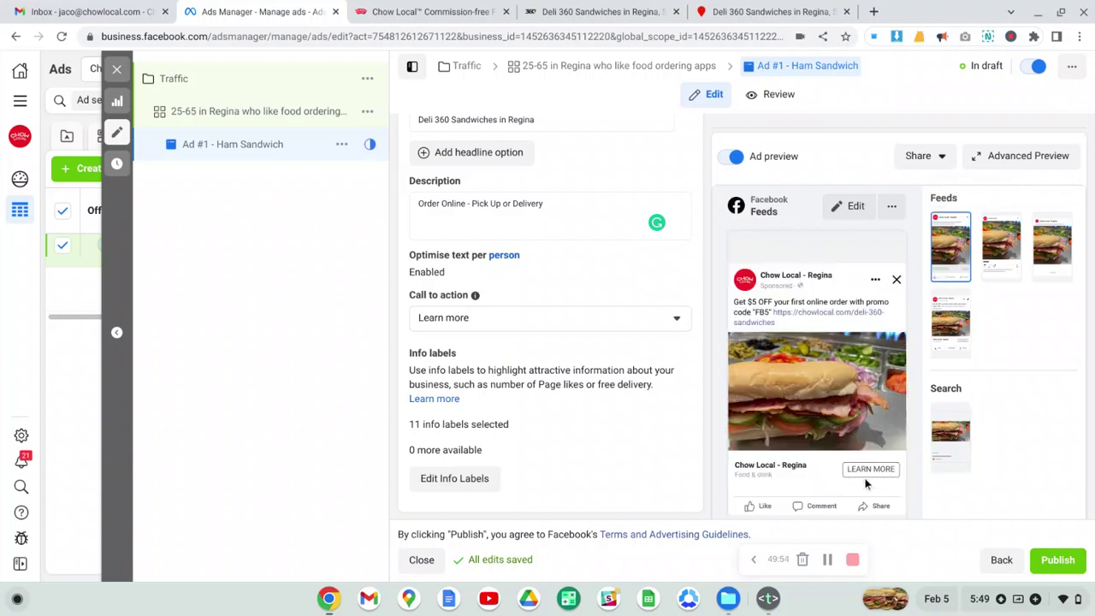
# Set the ad's call to action to Order Now.
pyautogui.click(468, 325)
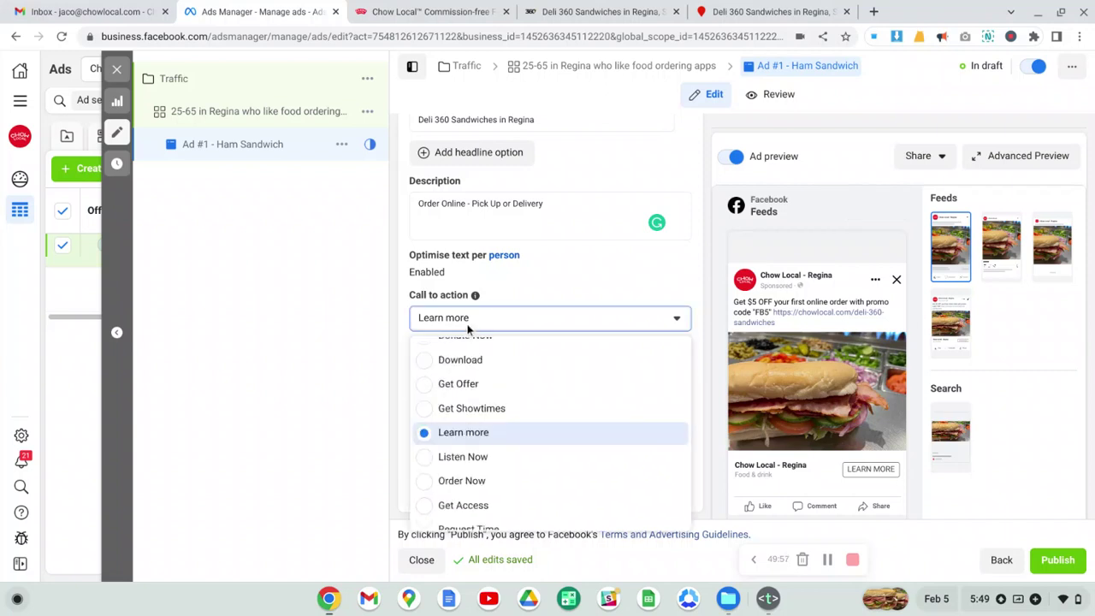
pyautogui.click(461, 482)
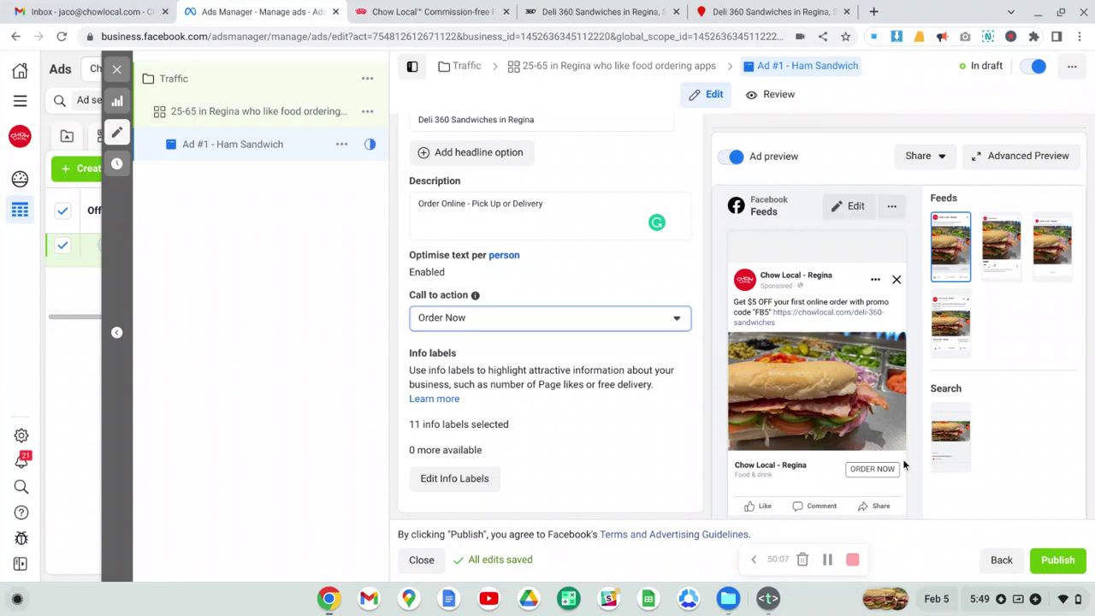
pyautogui.scroll(1, 545, 364)
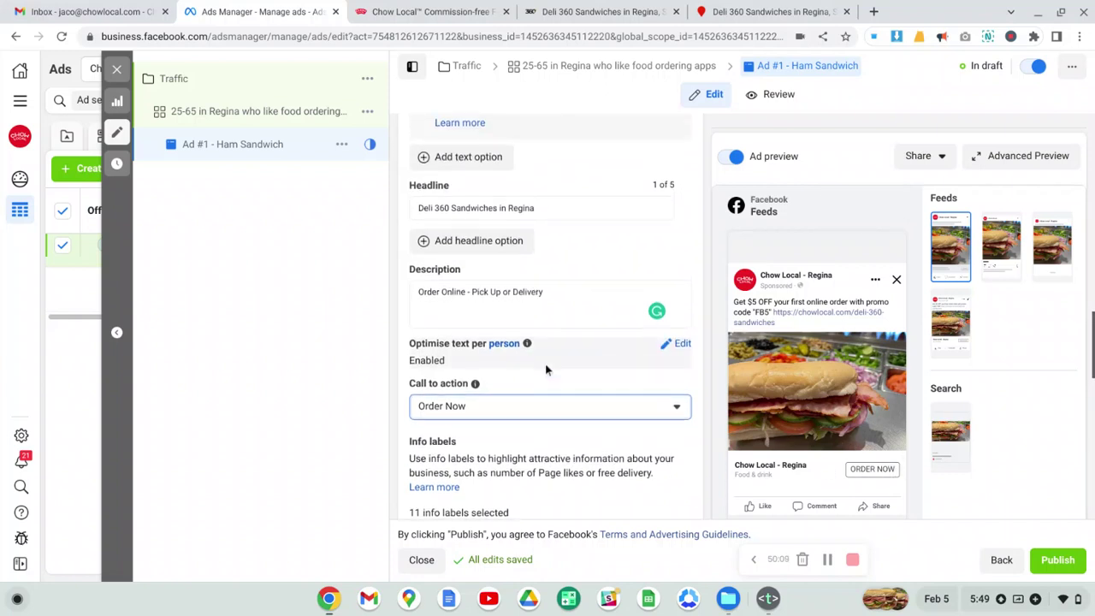
pyautogui.scroll(-1, 544, 363)
pyautogui.scroll(-4, 545, 368)
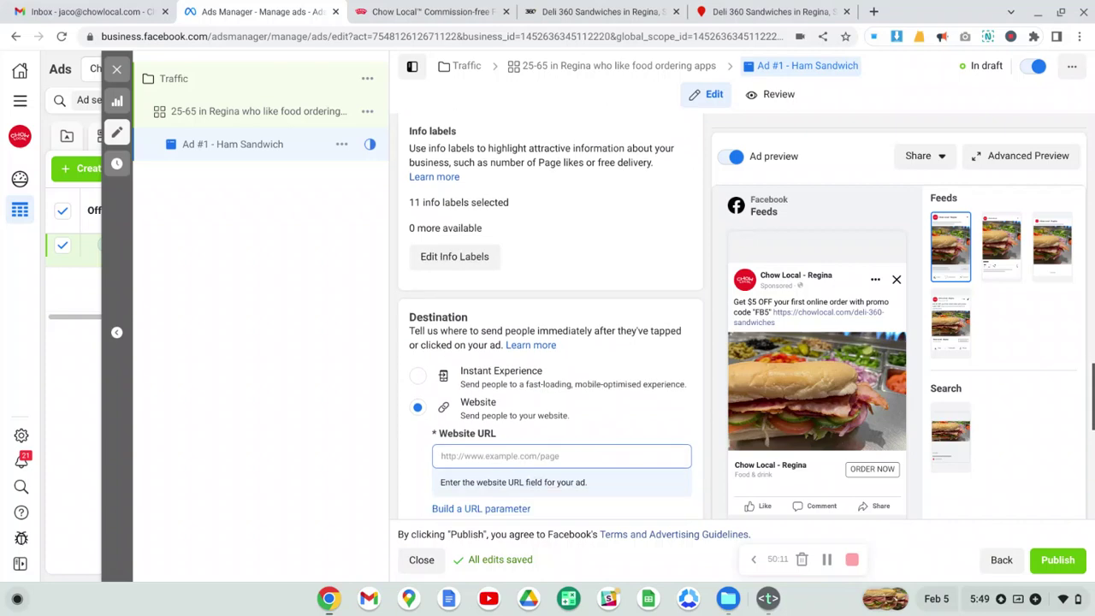
pyautogui.click(714, 20)
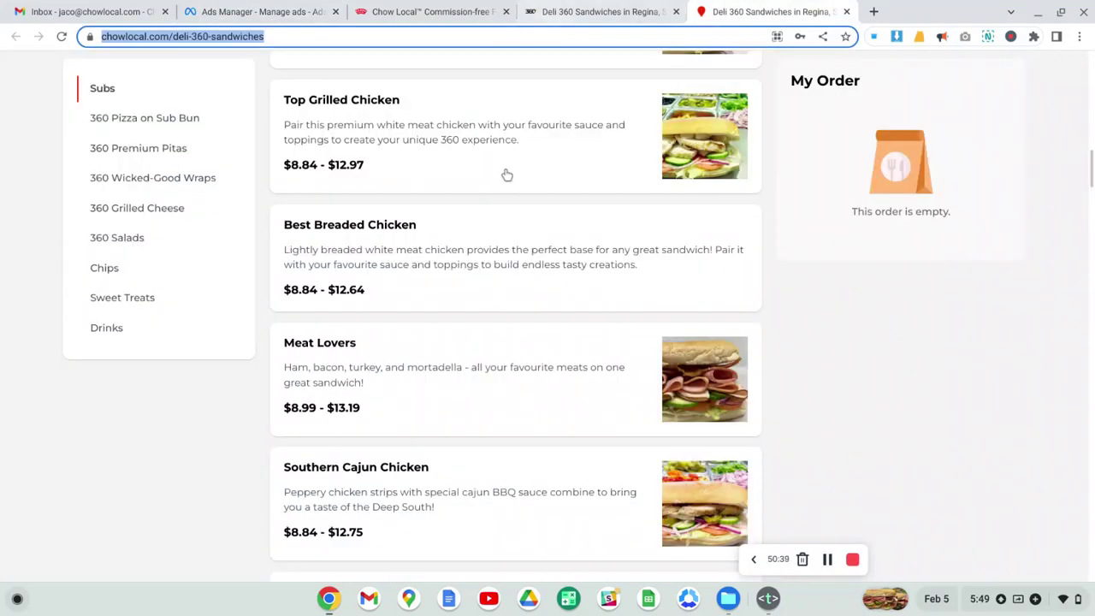
pyautogui.click(259, 10)
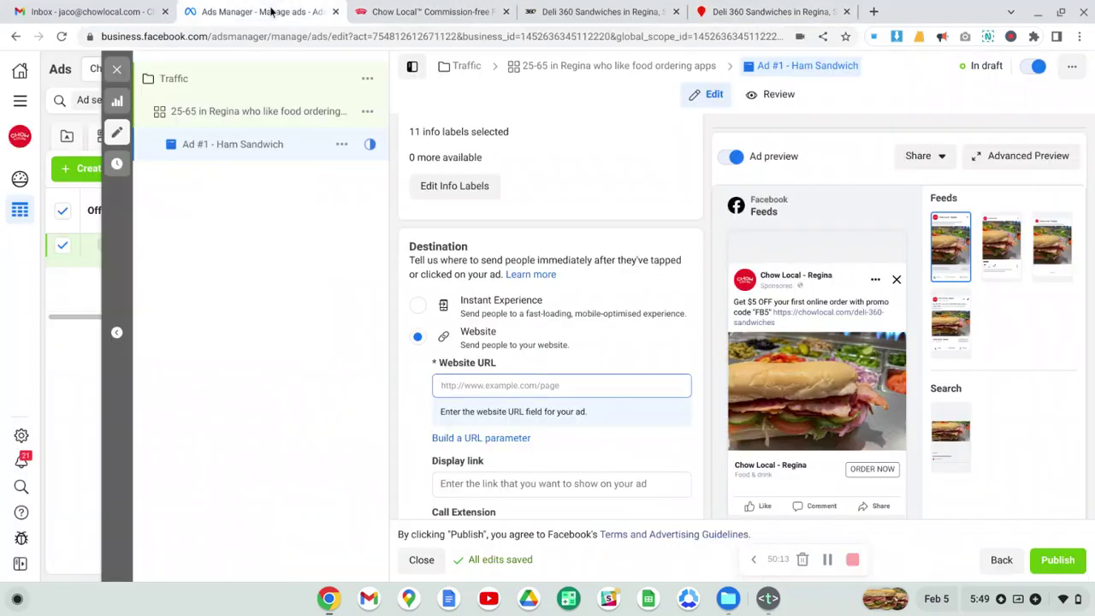
pyautogui.click(446, 386)
pyautogui.write('https://chowlocal.com/deli-360-sandwiches')
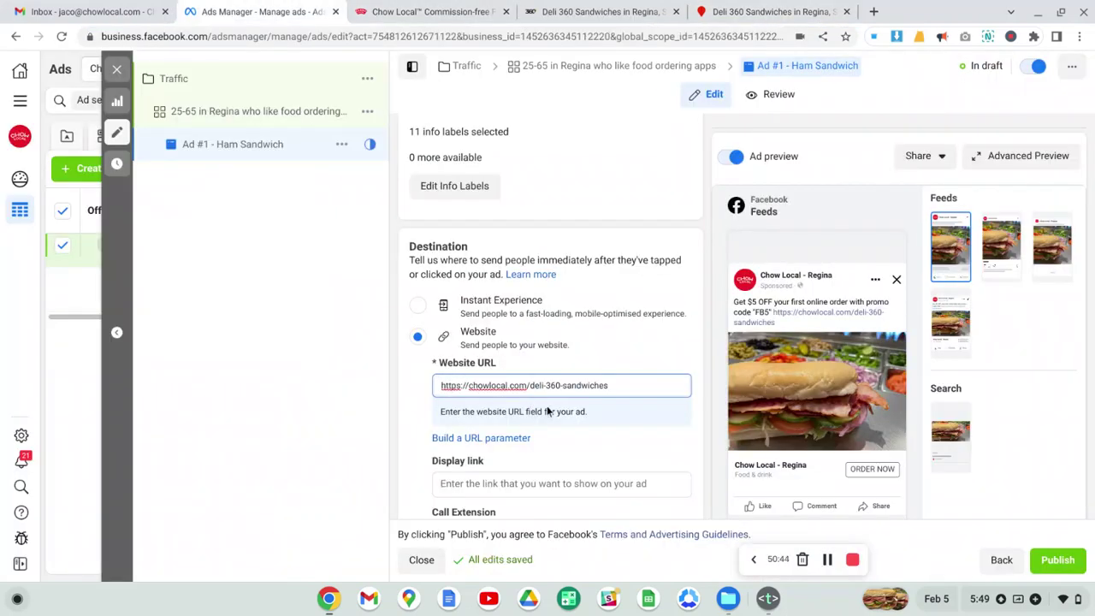
pyautogui.click(610, 436)
pyautogui.scroll(-1, 611, 436)
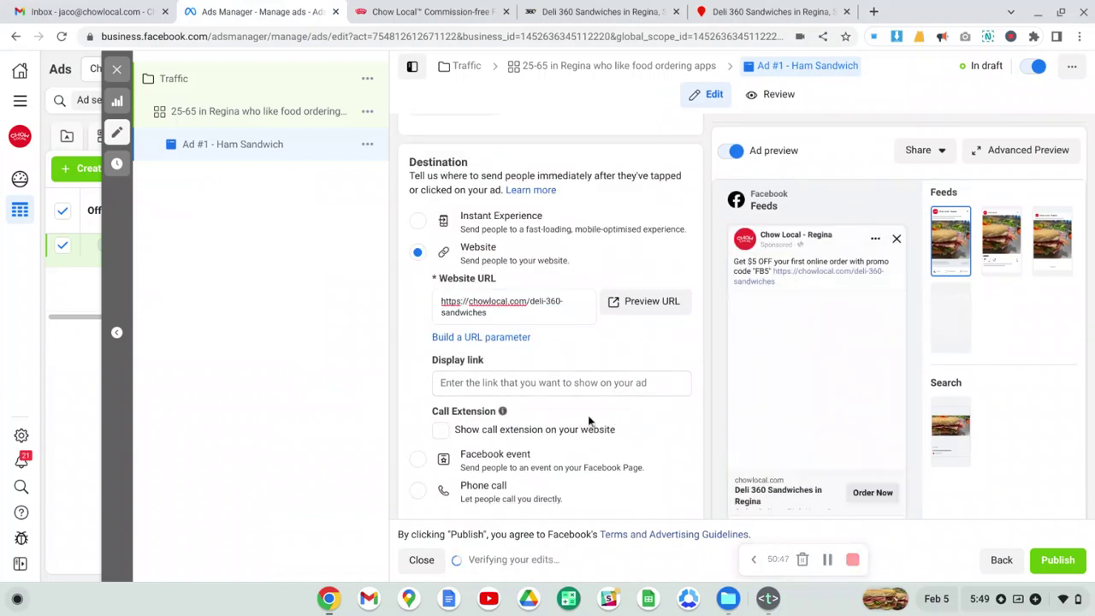
# Try Phone call as the ad's destination and check its call button in the Facebook Feeds preview.
pyautogui.scroll(-2, 587, 416)
pyautogui.scroll(-2, 588, 415)
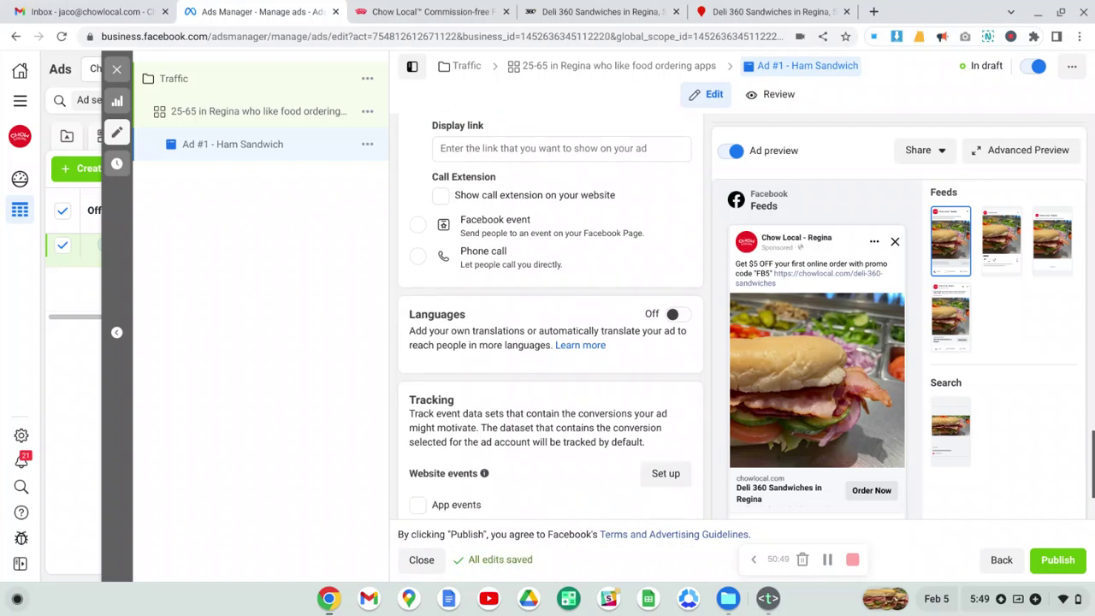
pyautogui.scroll(2, 457, 402)
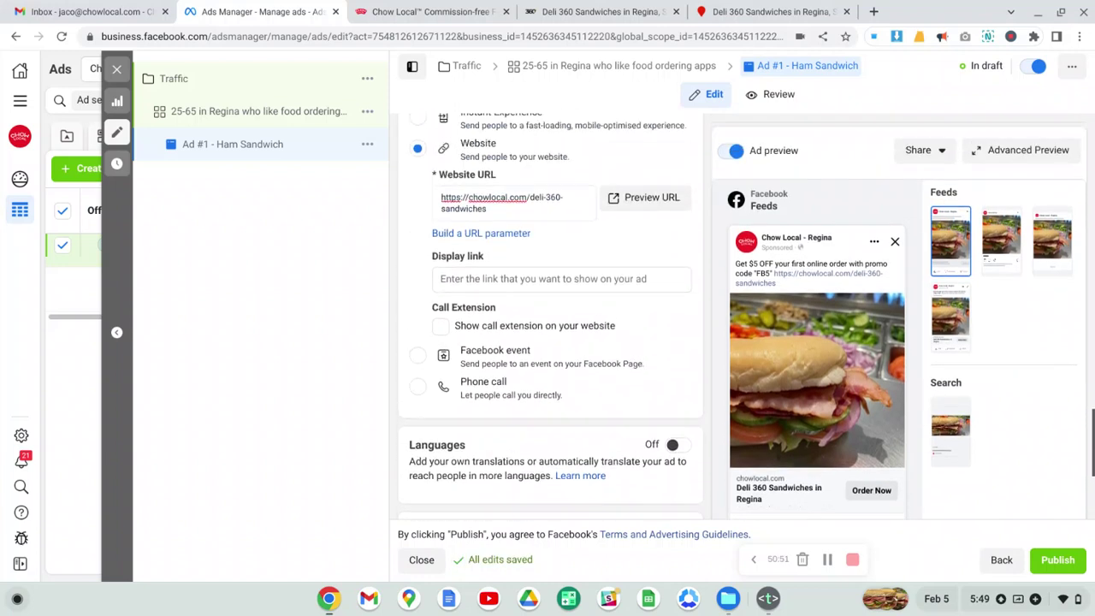
pyautogui.click(414, 392)
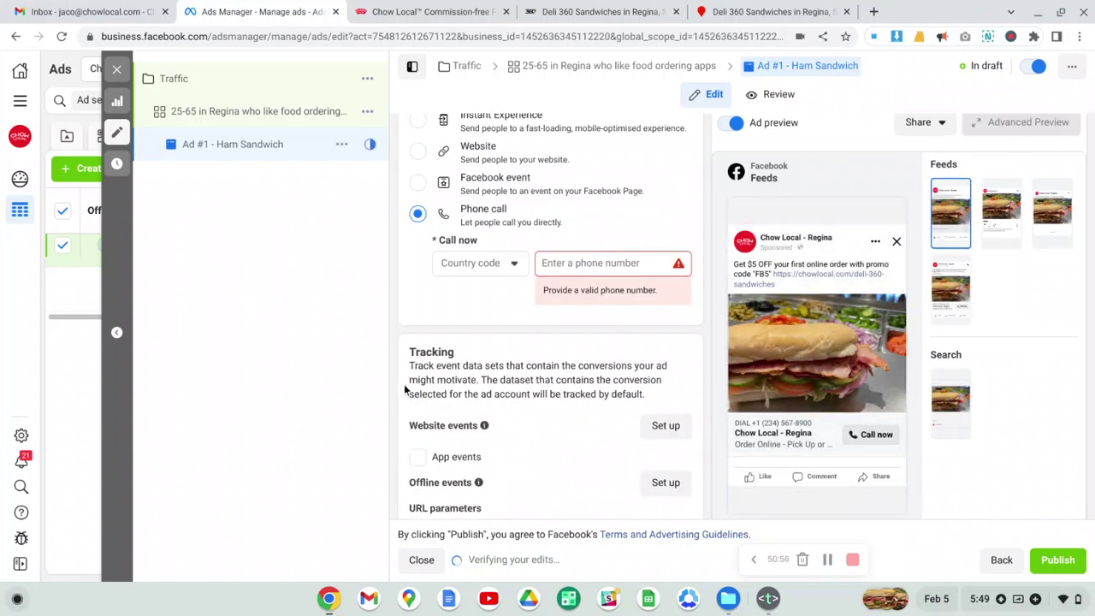
pyautogui.moveTo(839, 430)
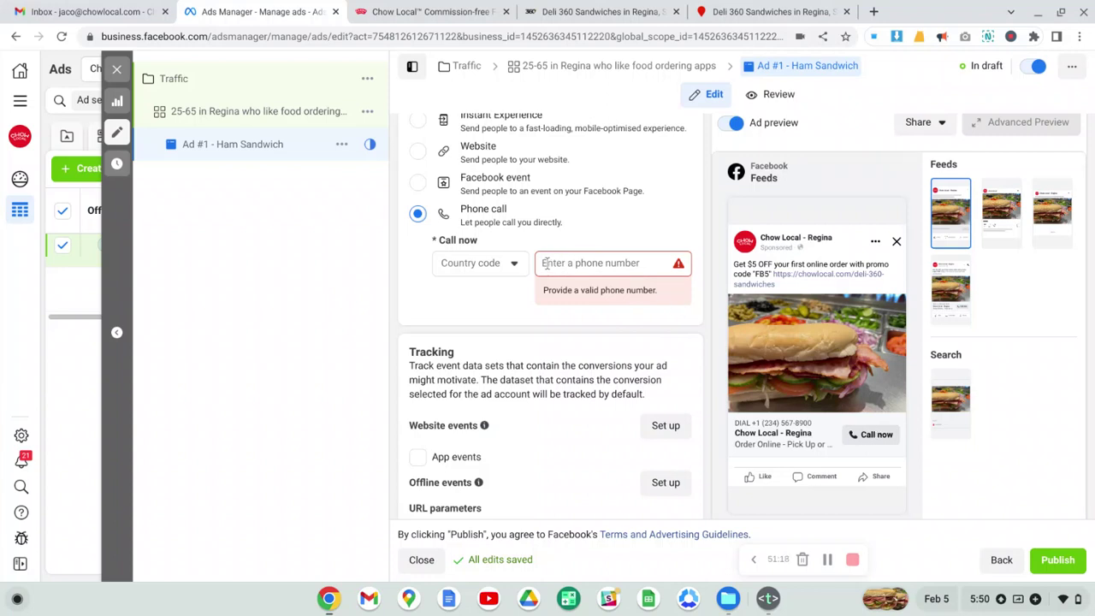
pyautogui.click(418, 152)
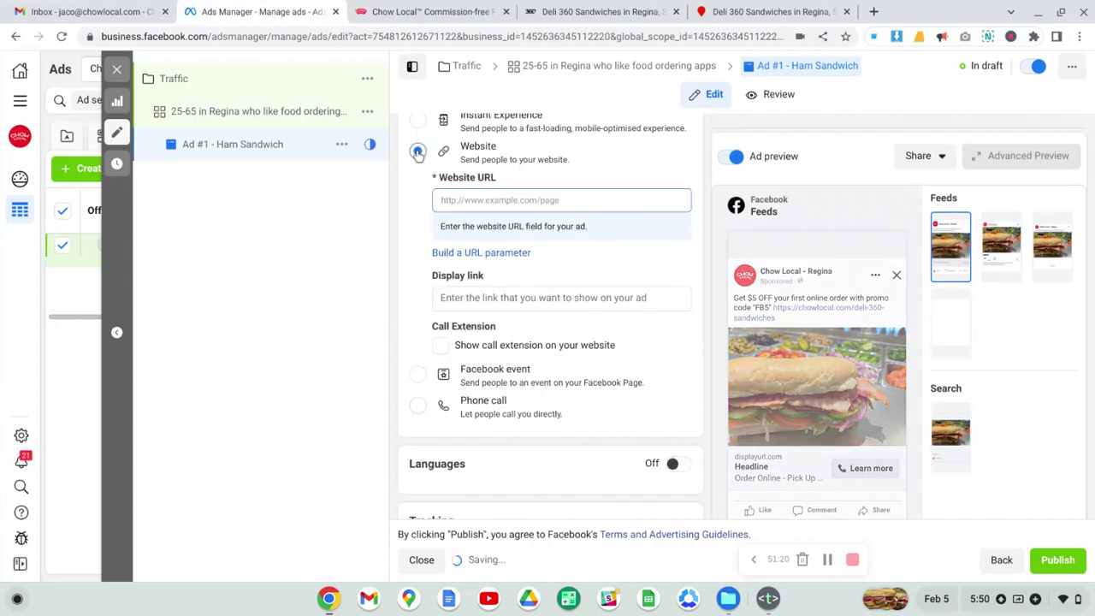
pyautogui.click(469, 199)
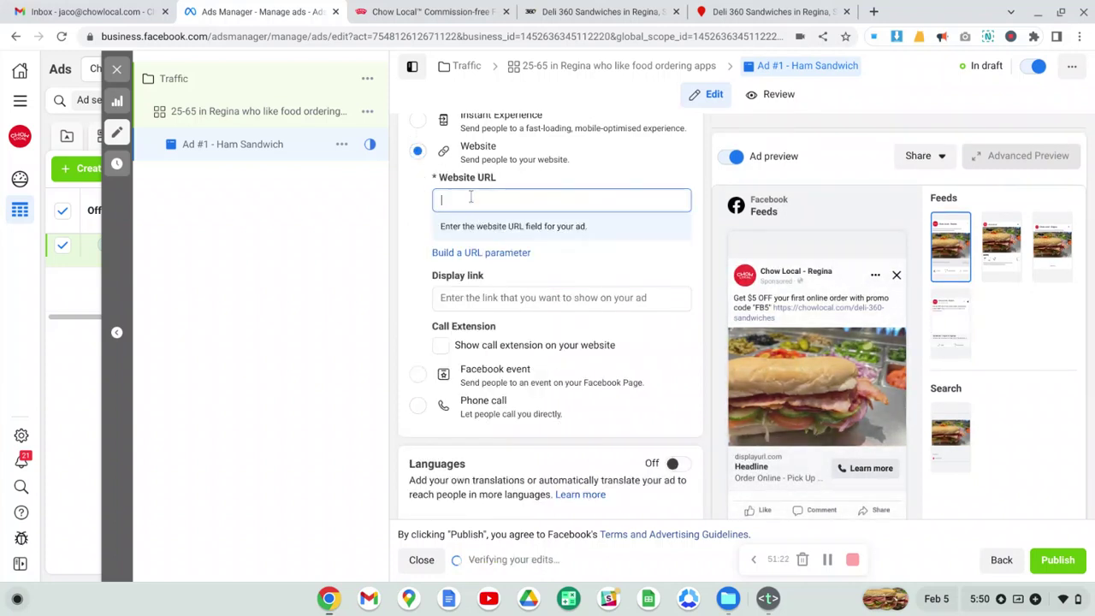
pyautogui.write('https://chowlocal.com/deli-360-sandwiches')
pyautogui.click(609, 181)
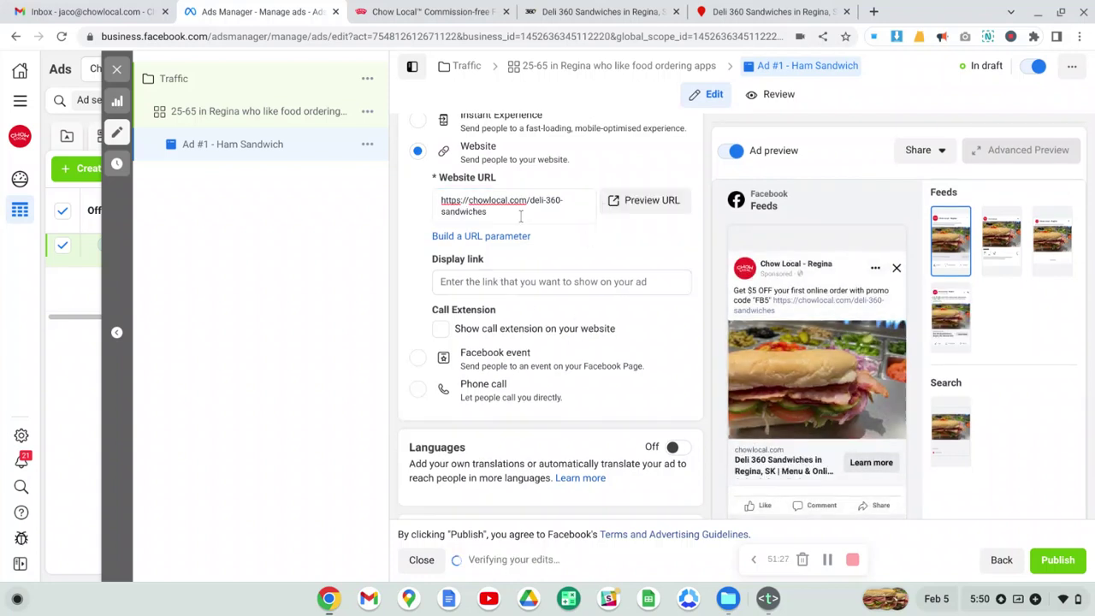
# Set the ad's call to action to Order Now and dismiss the info labels dialog without adding any.
pyautogui.scroll(1, 524, 213)
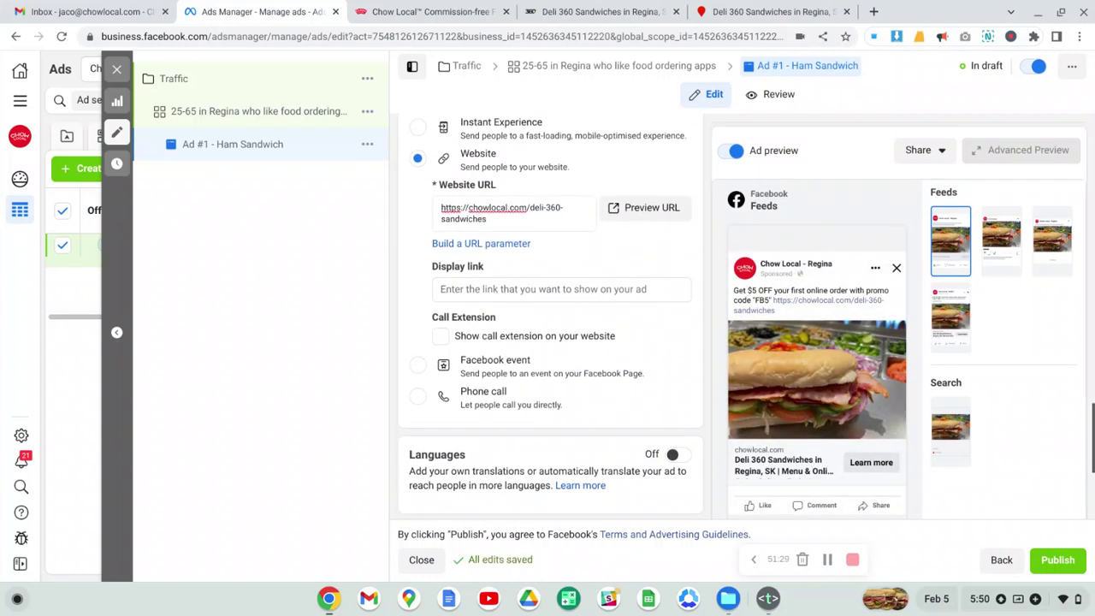
pyautogui.scroll(3, 520, 216)
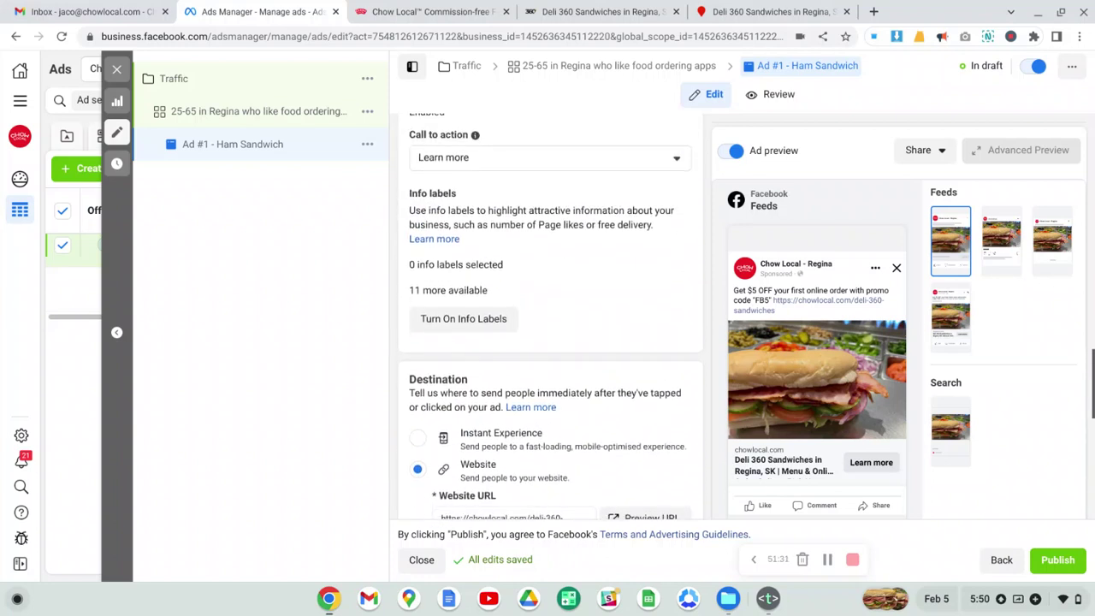
pyautogui.scroll(1, 504, 227)
pyautogui.click(503, 228)
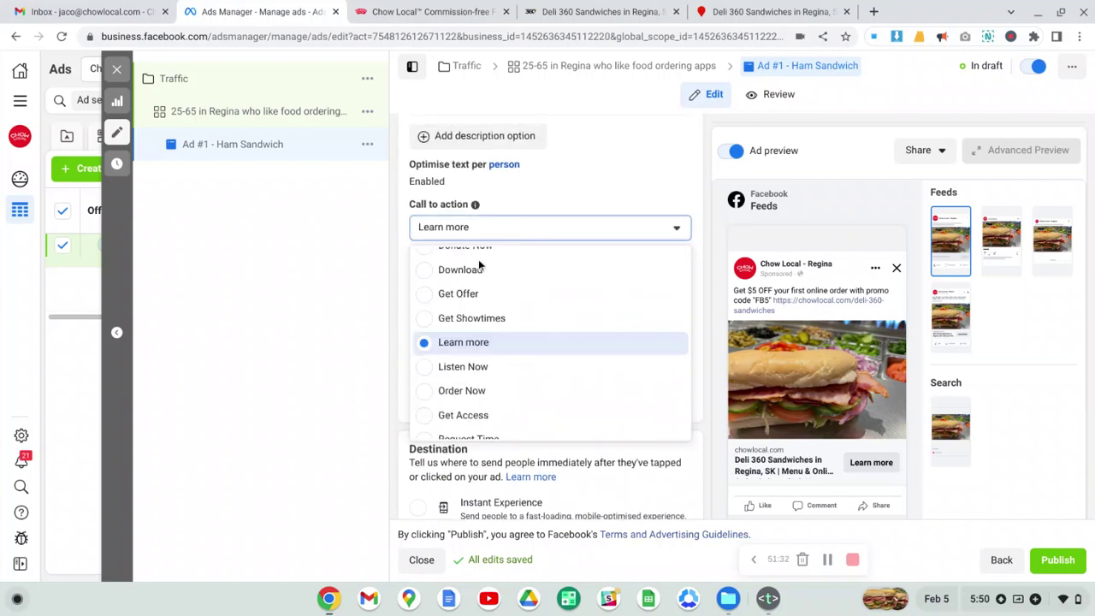
pyautogui.click(431, 392)
pyautogui.click(431, 389)
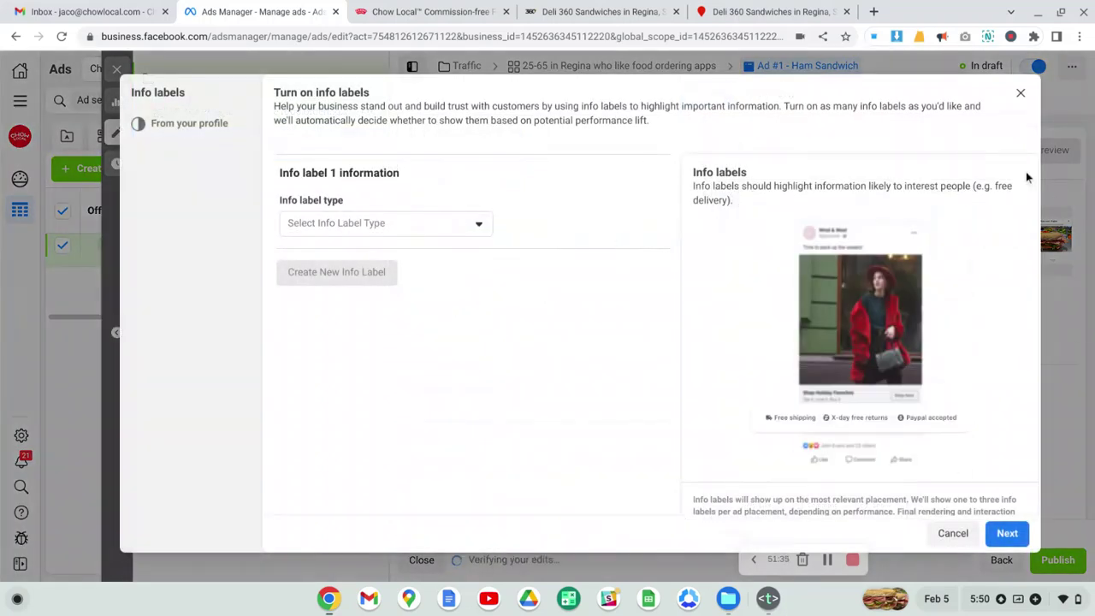
pyautogui.click(1023, 101)
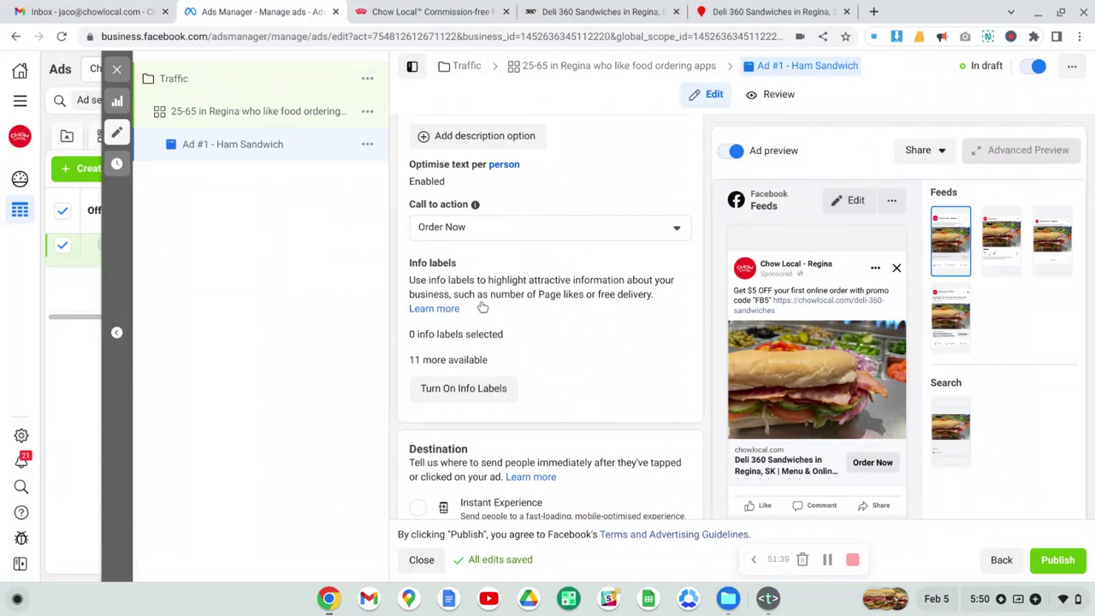
# Publish the Traffic campaign with its ad set and ad, and dismiss the notification.
pyautogui.scroll(-2, 493, 293)
pyautogui.scroll(-5, 494, 293)
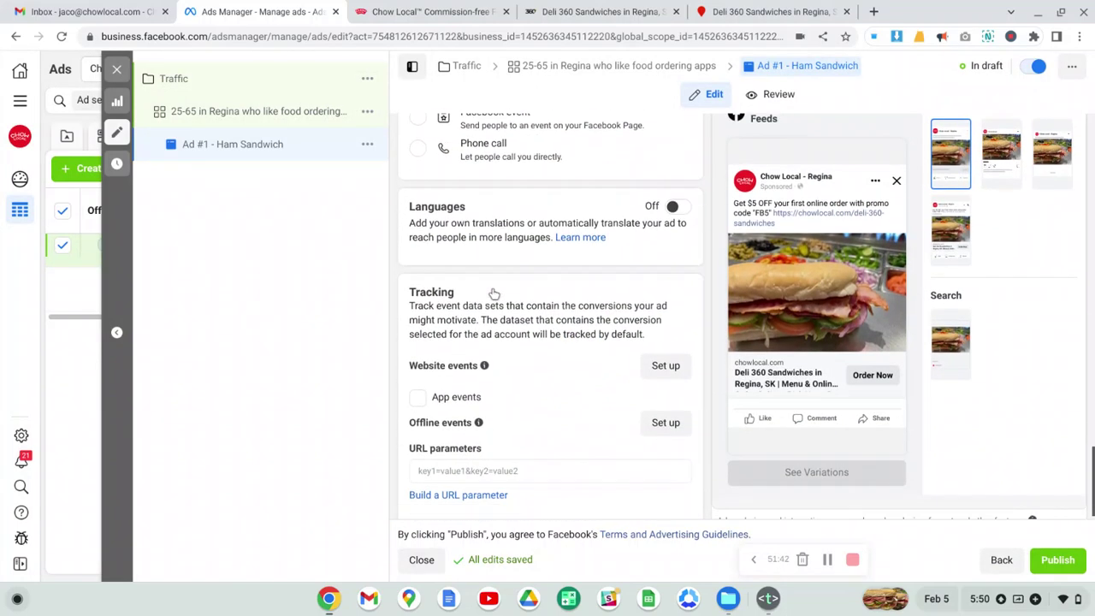
pyautogui.click(1057, 560)
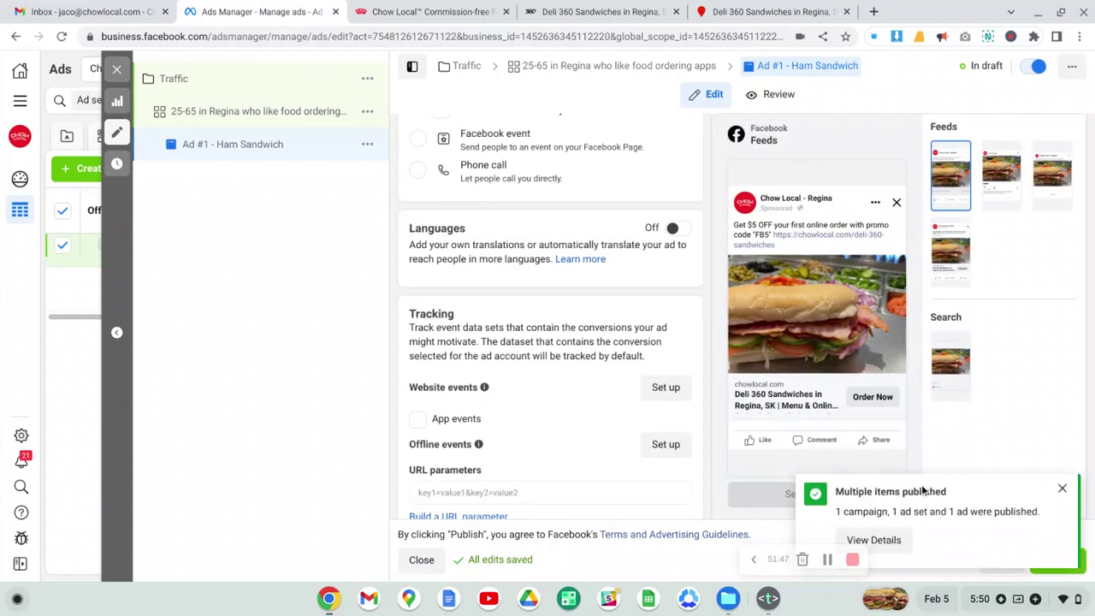
pyautogui.click(1062, 488)
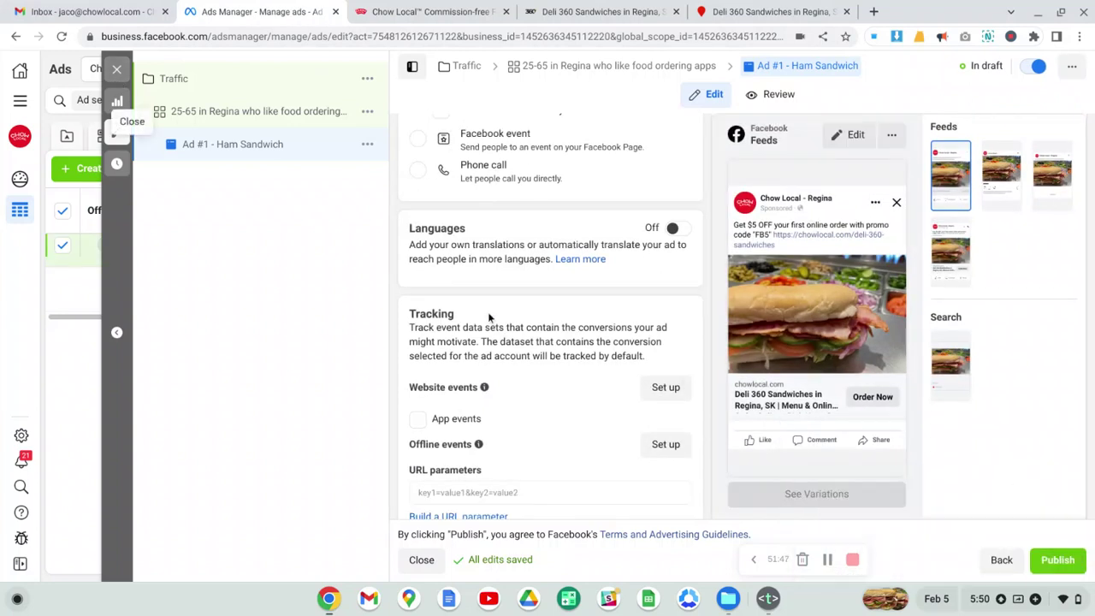
# Close the ad editor and review the Traffic campaign, its ad set for ages 25-65 in Regina, and its ad.
pyautogui.click(117, 72)
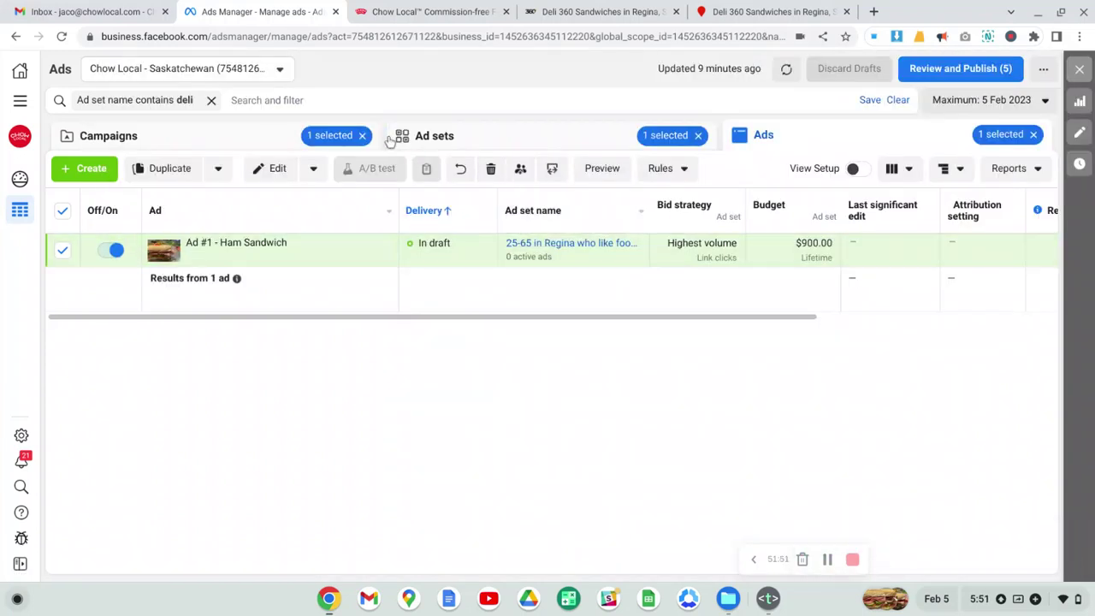
pyautogui.click(203, 137)
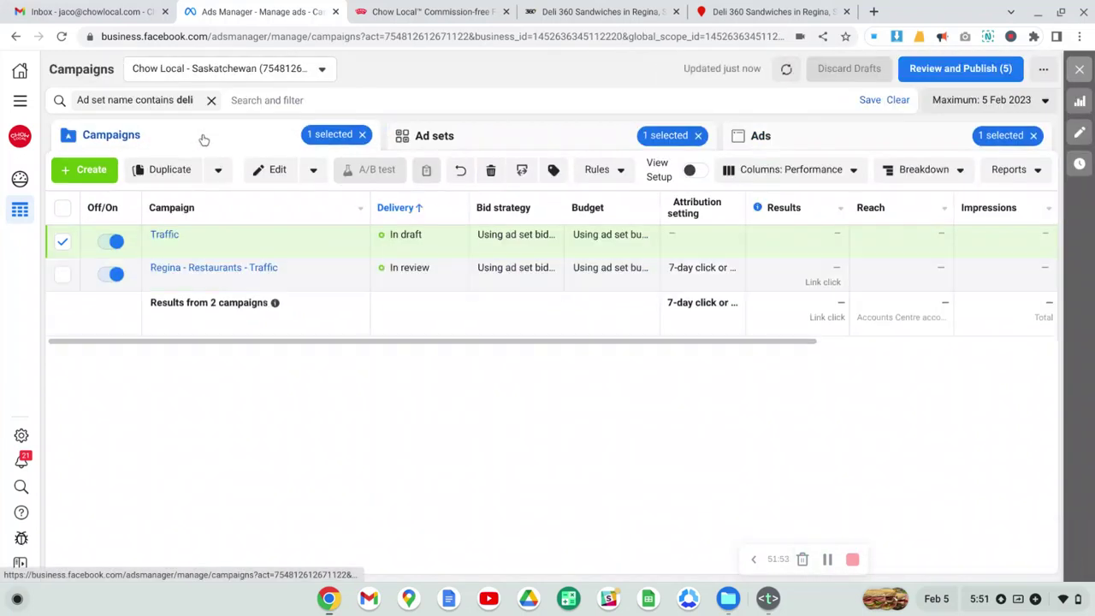
pyautogui.click(172, 237)
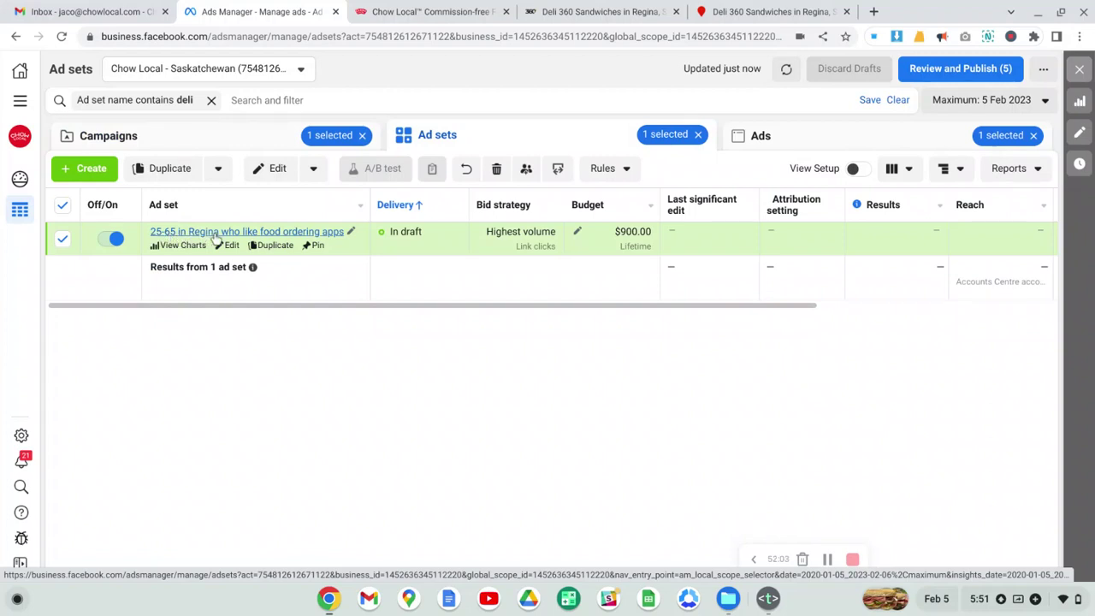
pyautogui.click(315, 233)
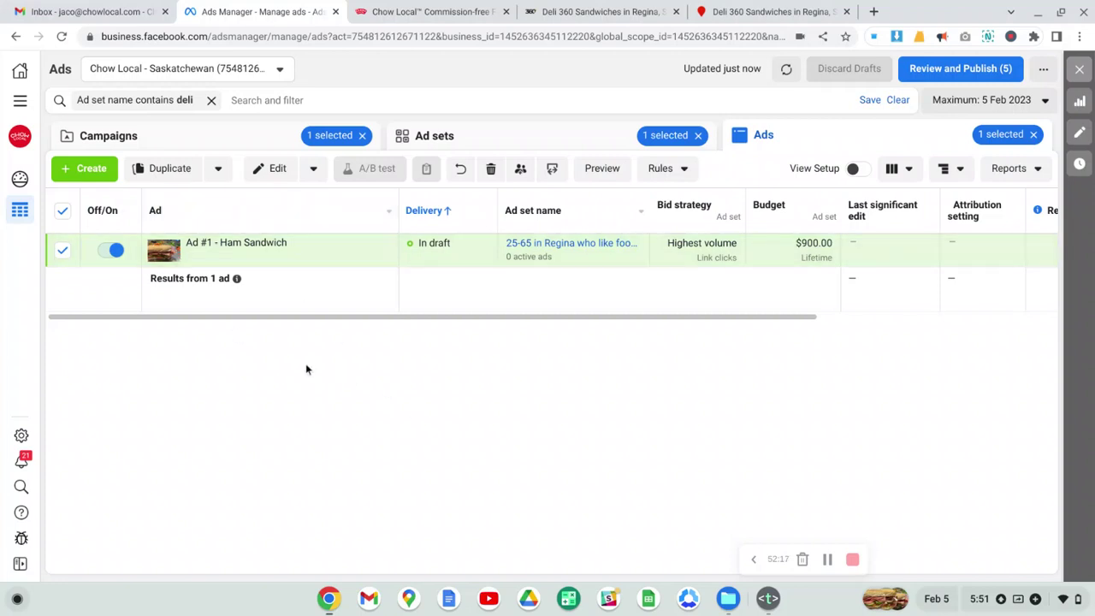
# Copy the ad "Ad #1 - Ham Sandwich" from the ads list.
pyautogui.click(60, 250)
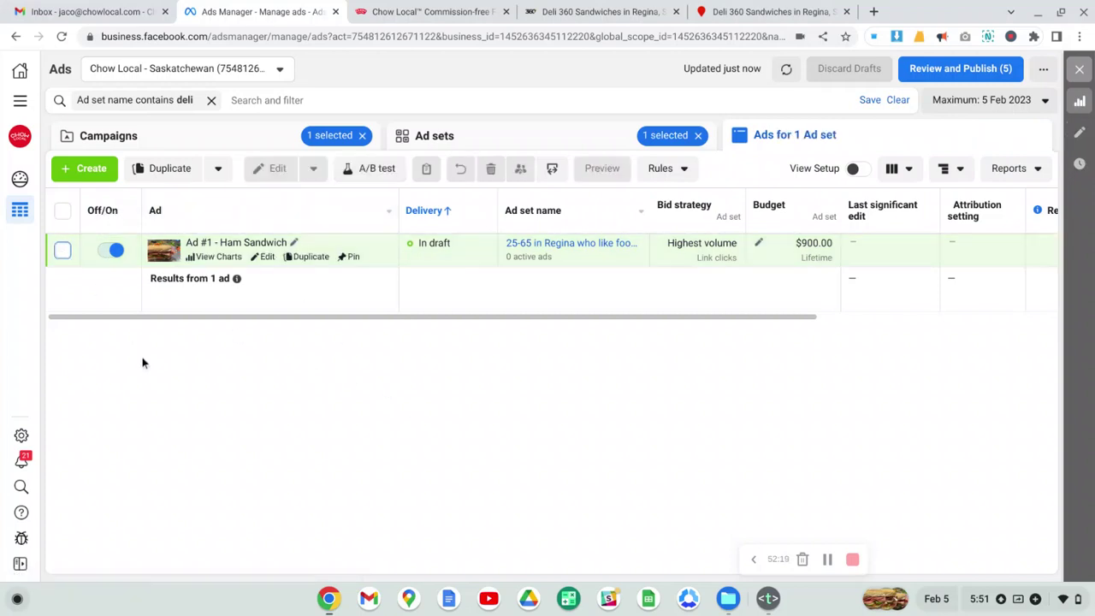
pyautogui.click(63, 250)
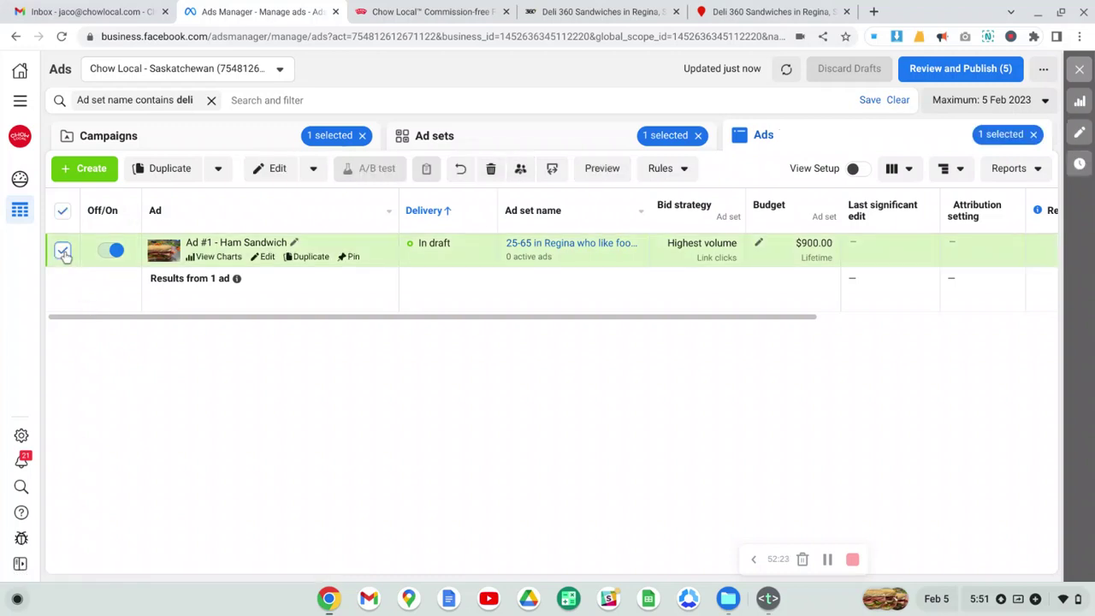
pyautogui.hotkey('ctrl', 'c')
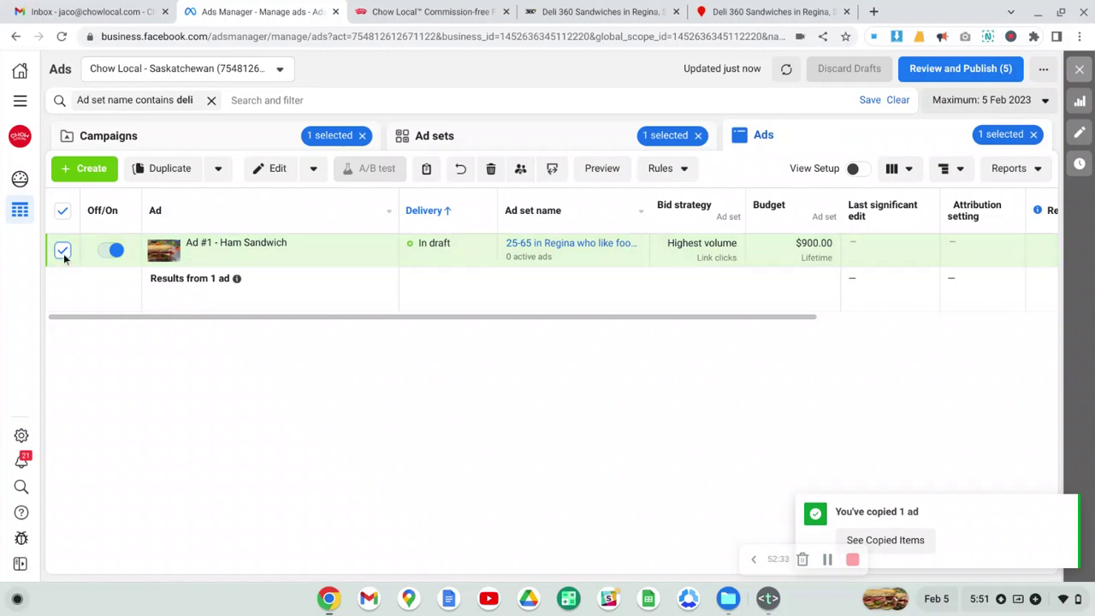
pyautogui.click(307, 171)
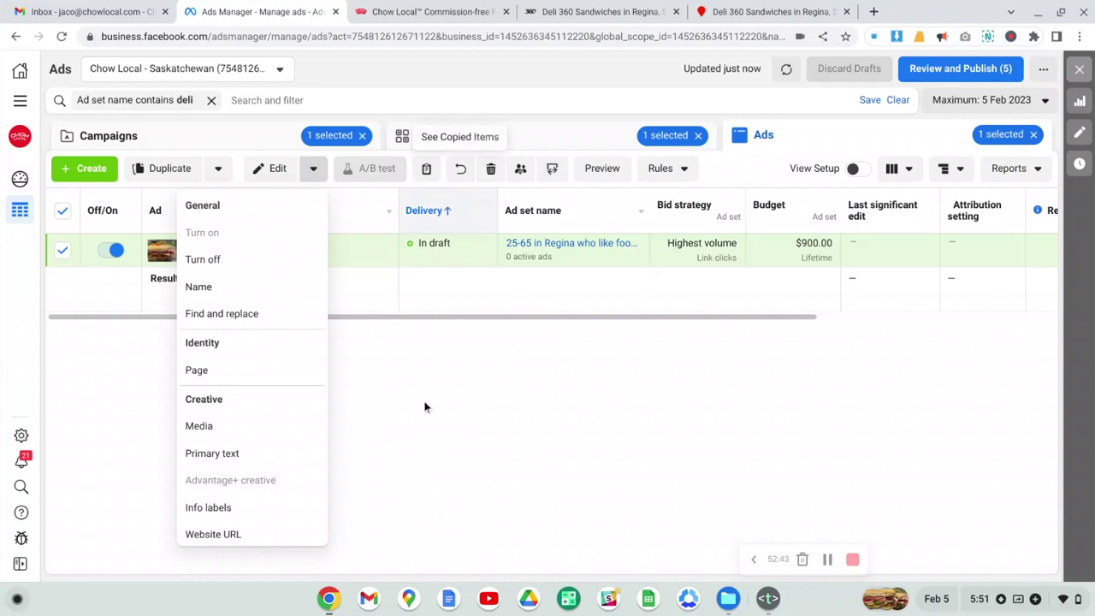
pyautogui.click(286, 334)
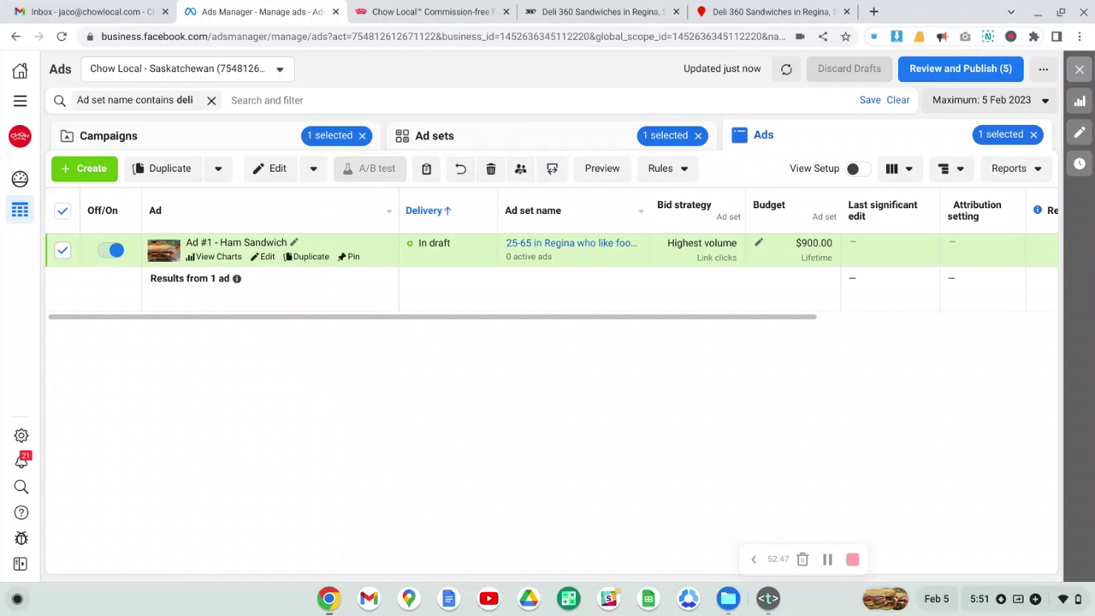
# Duplicate the ad "Ad #1 - Ham Sandwich" within its ad set and rename the copy as "Ad #2".
pyautogui.click(306, 256)
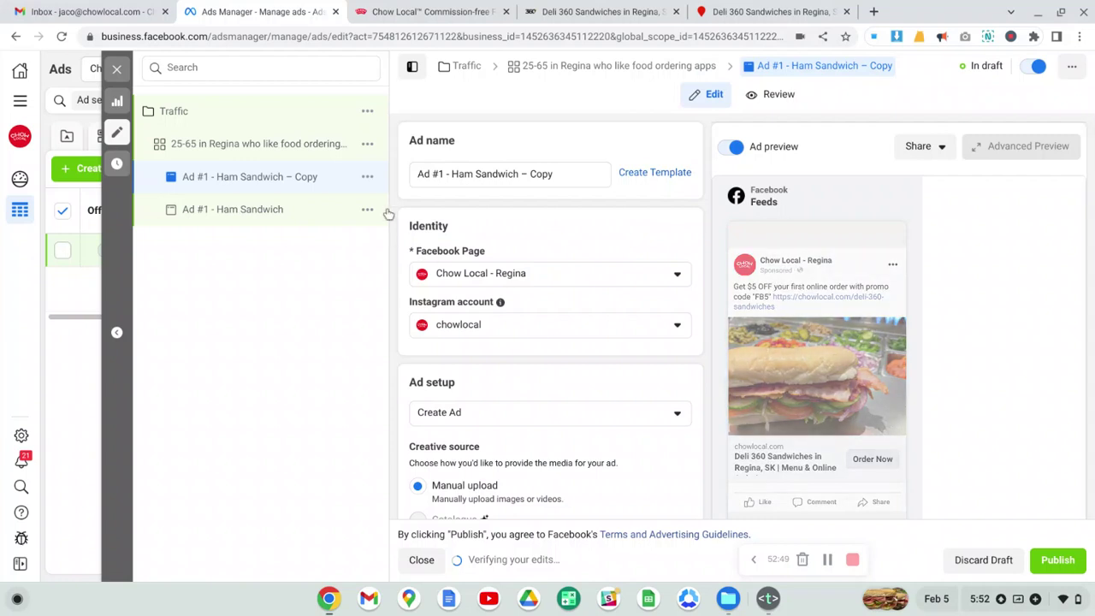
pyautogui.click(535, 175)
pyautogui.moveTo(553, 174); pyautogui.dragTo(519, 173)
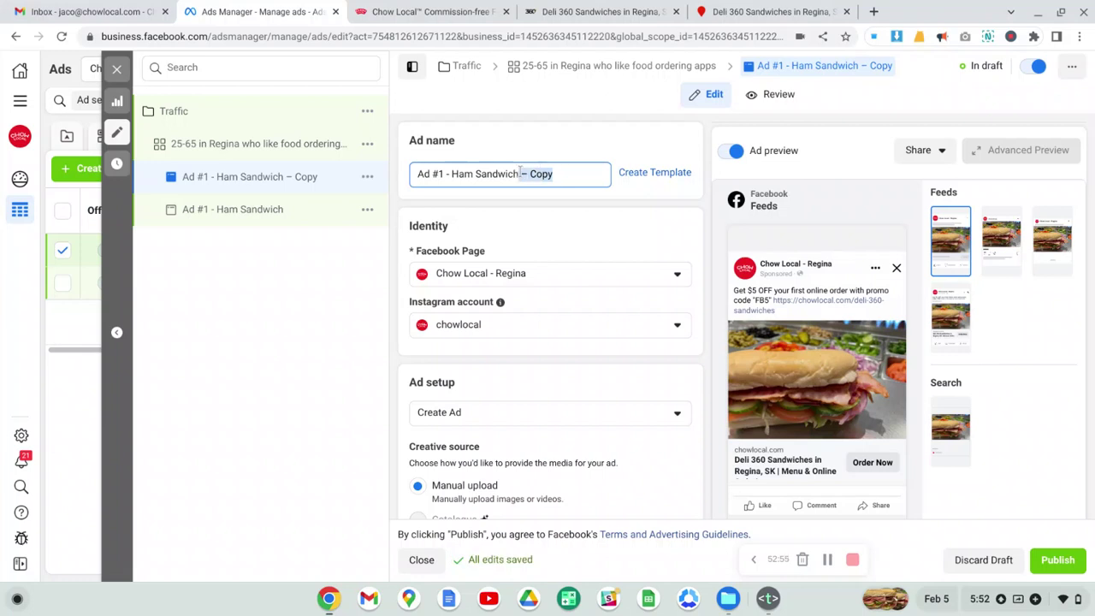
pyautogui.press('BackSpace')
pyautogui.press('BackSpace')
pyautogui.press('BackSpace')
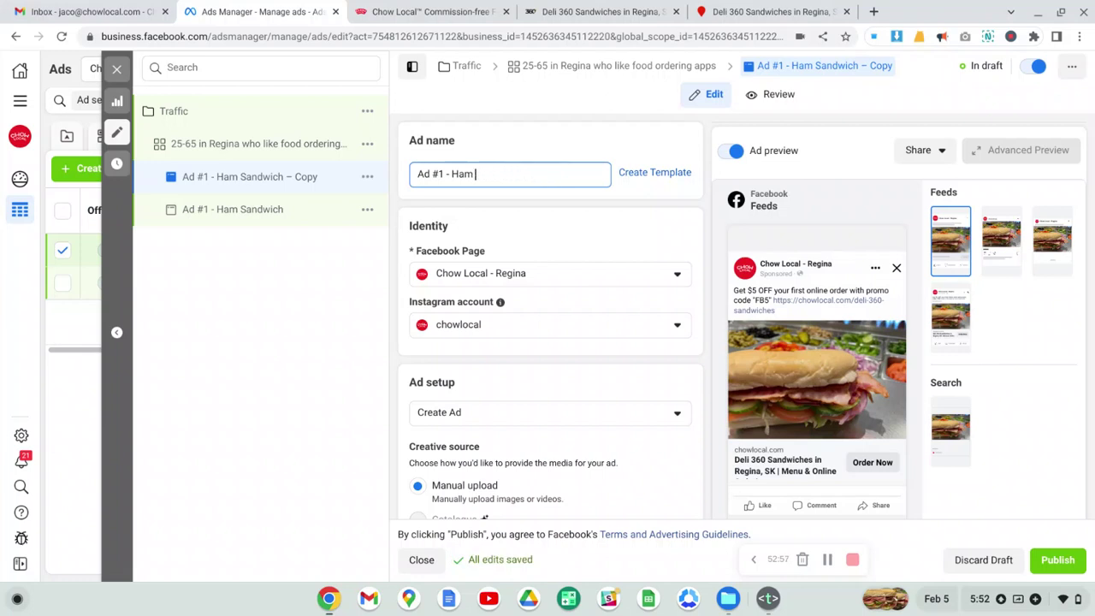
pyautogui.press('BackSpace')
pyautogui.press('BackSpace')
pyautogui.press('BackSpace')
pyautogui.press('BackSpace')
pyautogui.press('BackSpace')
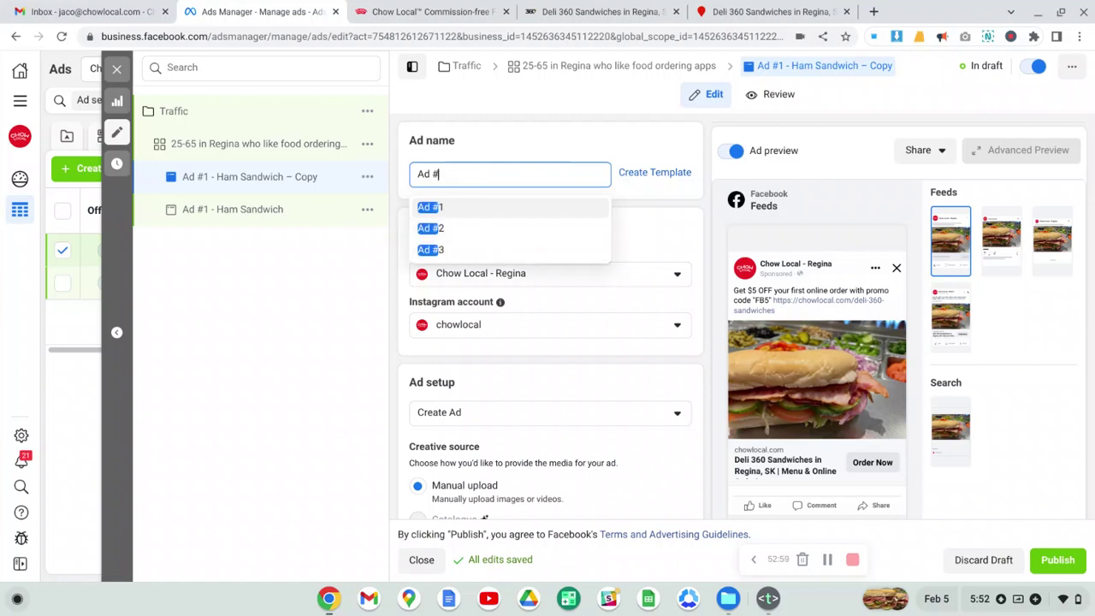
pyautogui.write('2')
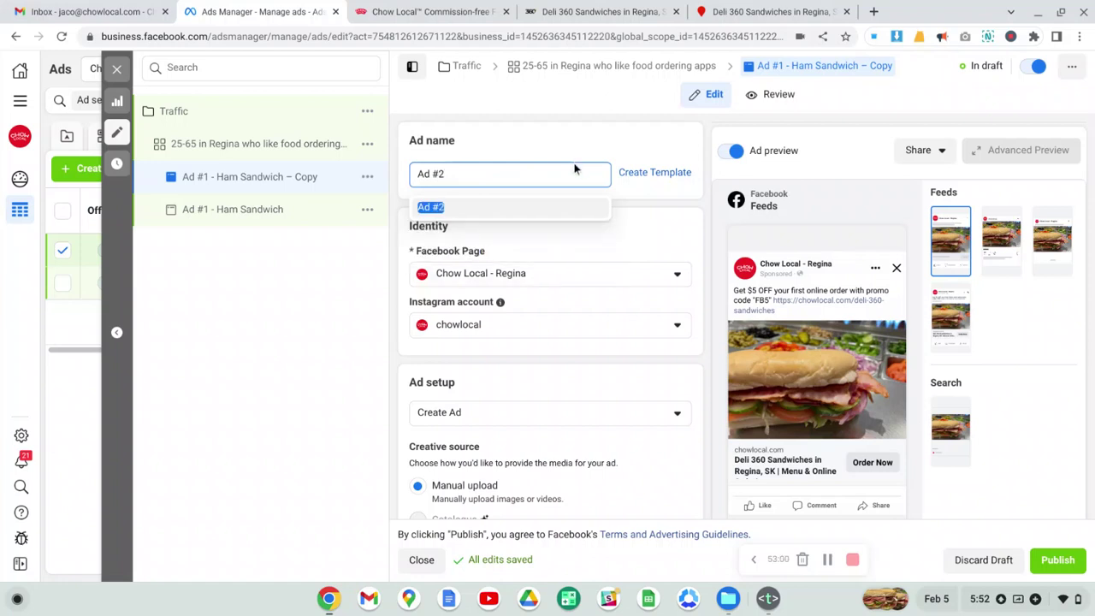
pyautogui.write(' -')
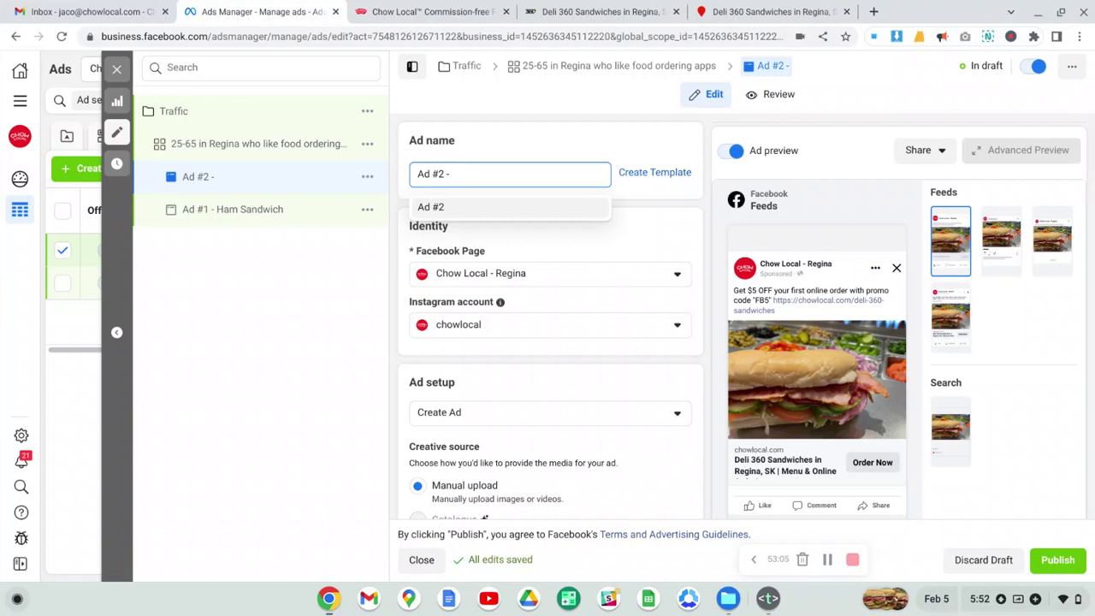
pyautogui.doubleClick(430, 207)
pyautogui.click(572, 151)
# Replace the media of Ad #2 with the account image starting "item-a86f61ff", keeping the suggested crops and enhancements allowed.
pyautogui.scroll(-3, 489, 386)
pyautogui.scroll(-9, 489, 387)
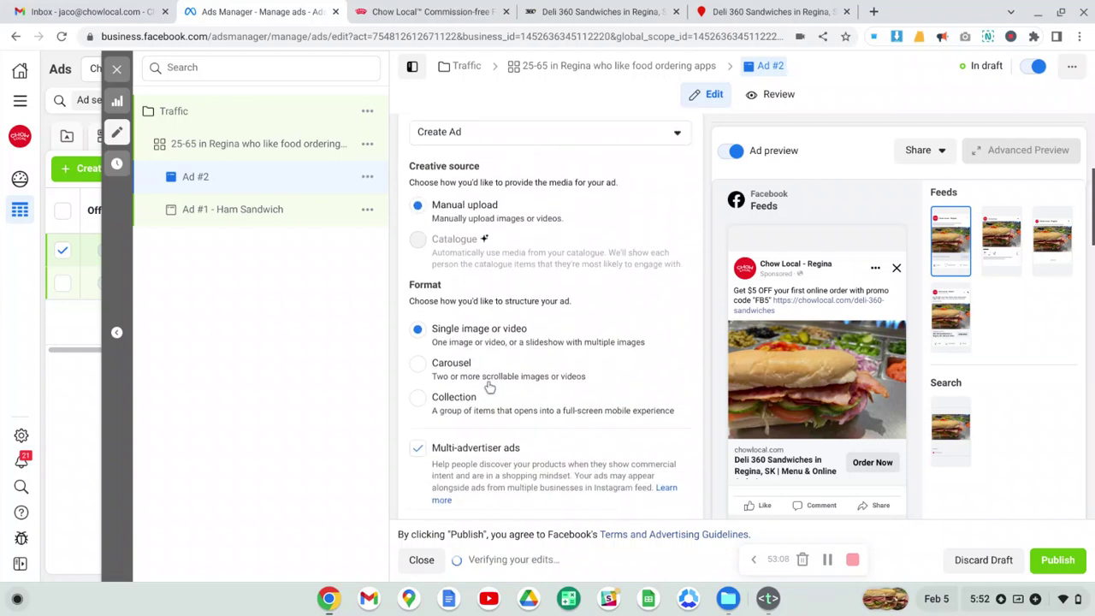
pyautogui.scroll(2, 677, 261)
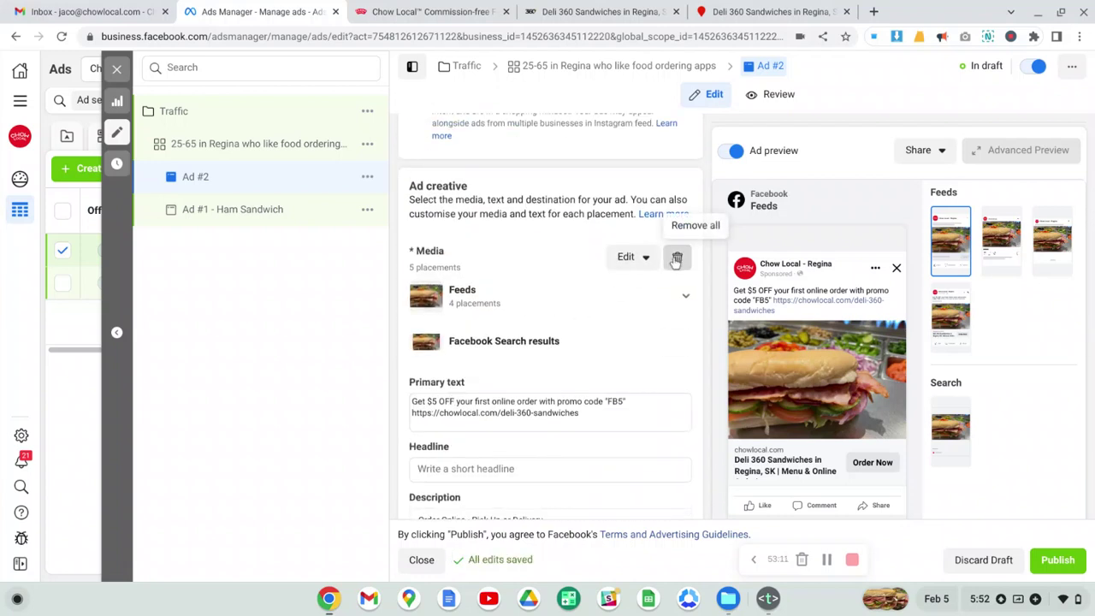
pyautogui.click(677, 259)
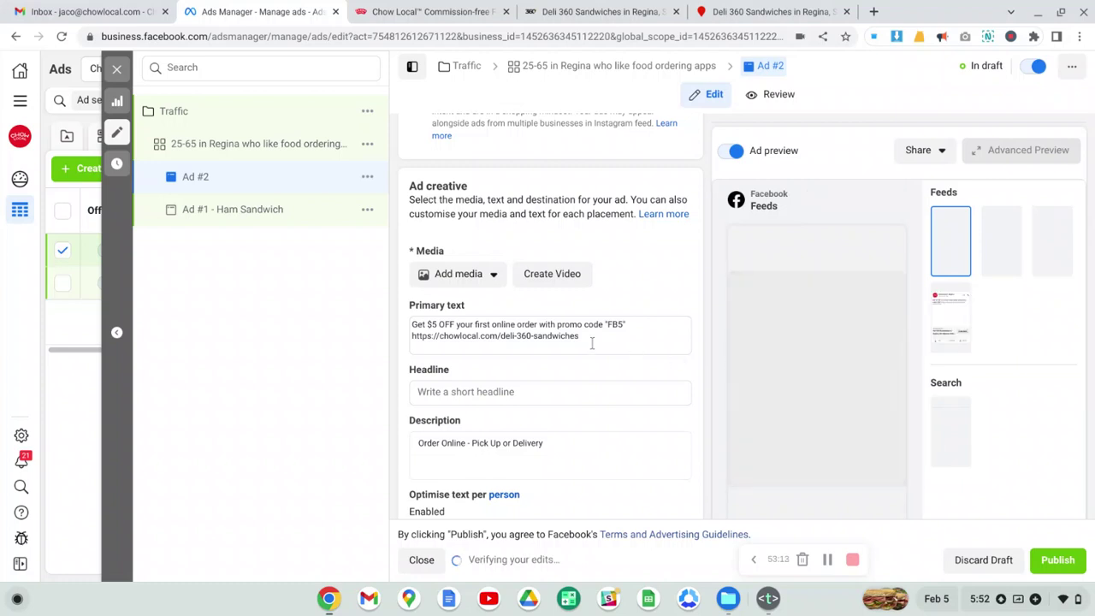
pyautogui.click(466, 276)
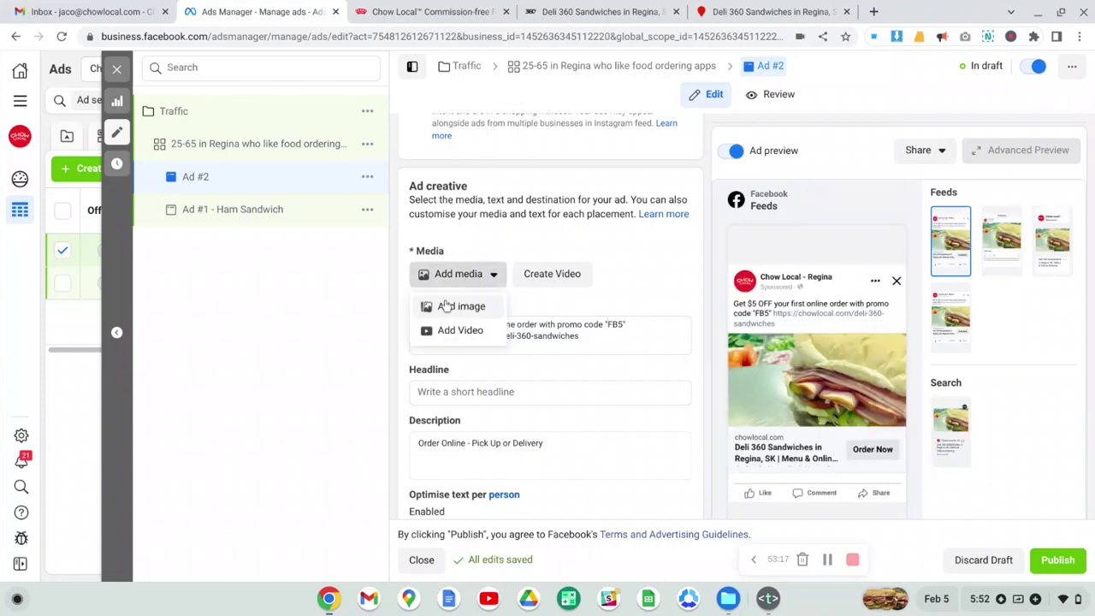
pyautogui.click(446, 307)
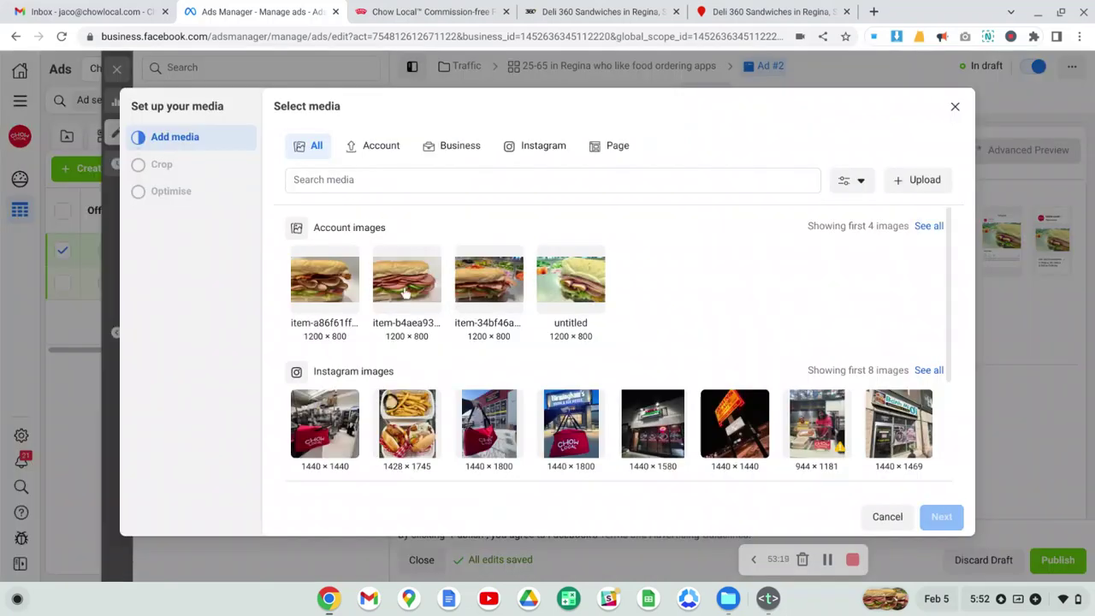
pyautogui.click(328, 280)
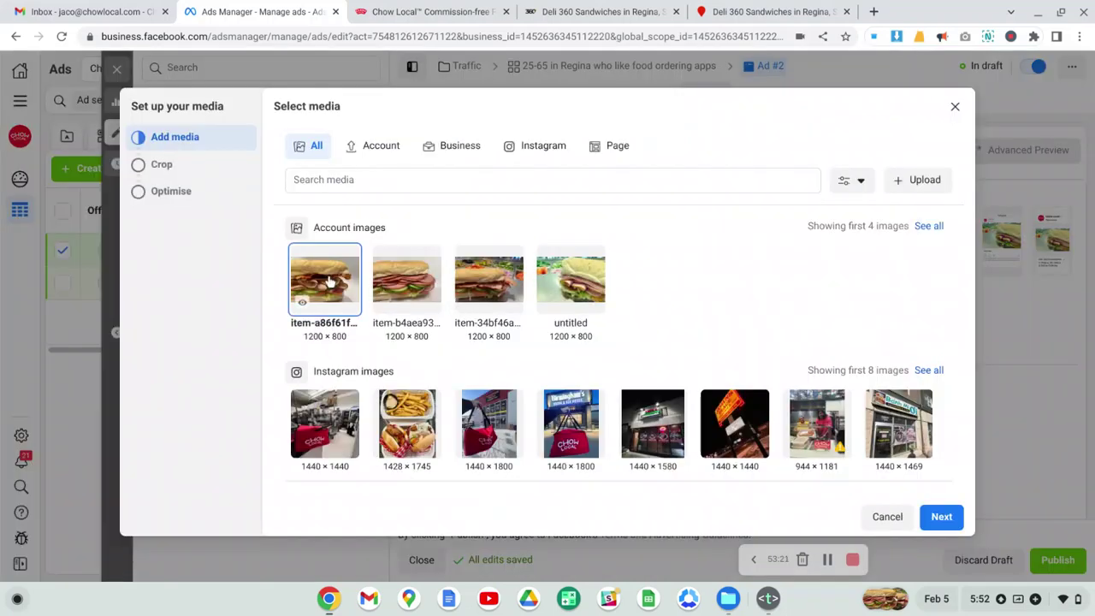
pyautogui.click(952, 517)
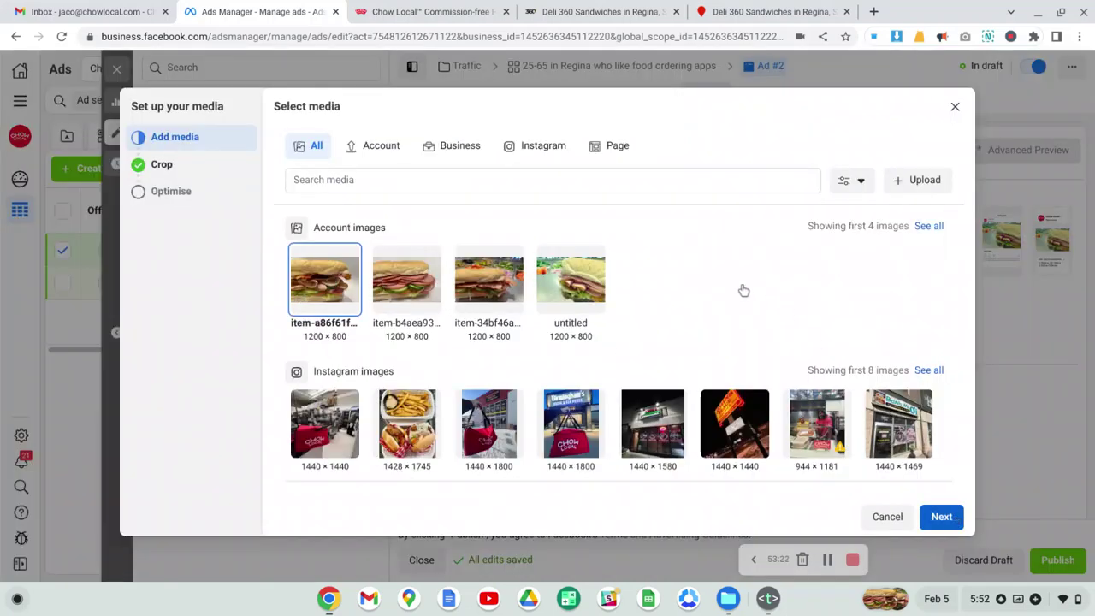
pyautogui.click(940, 517)
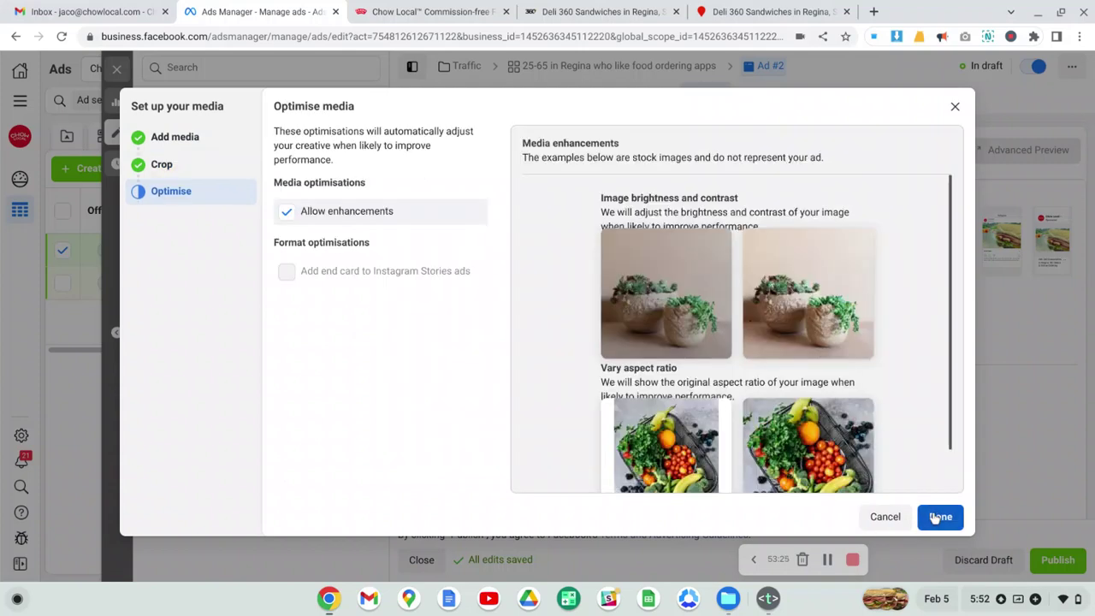
pyautogui.click(885, 516)
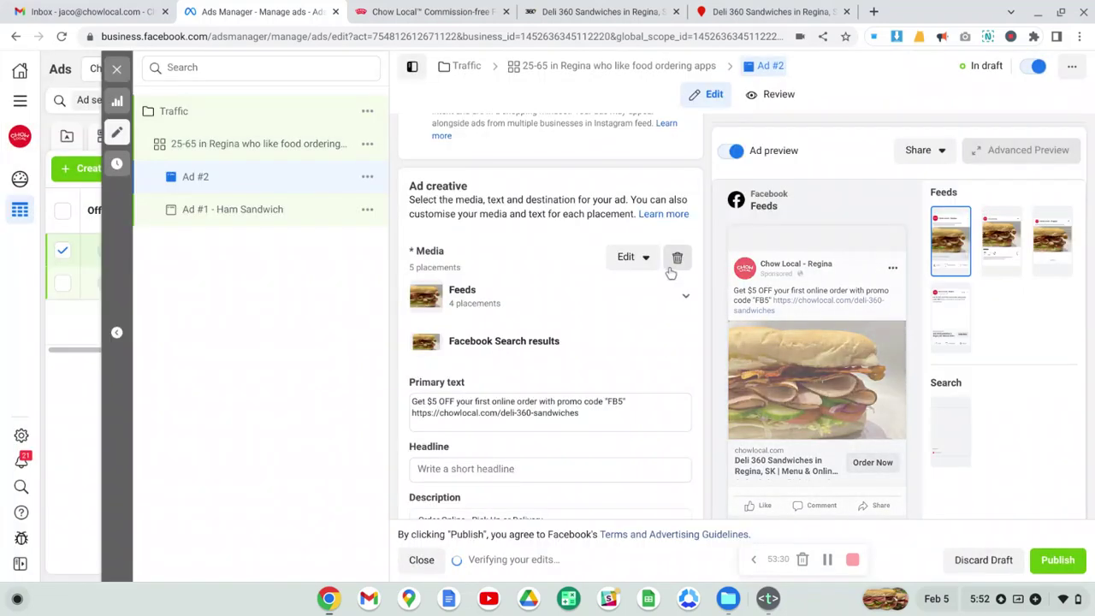
# Remove the current media from Ad #2 and select the account image starting "item-b4aea93" instead.
pyautogui.click(675, 264)
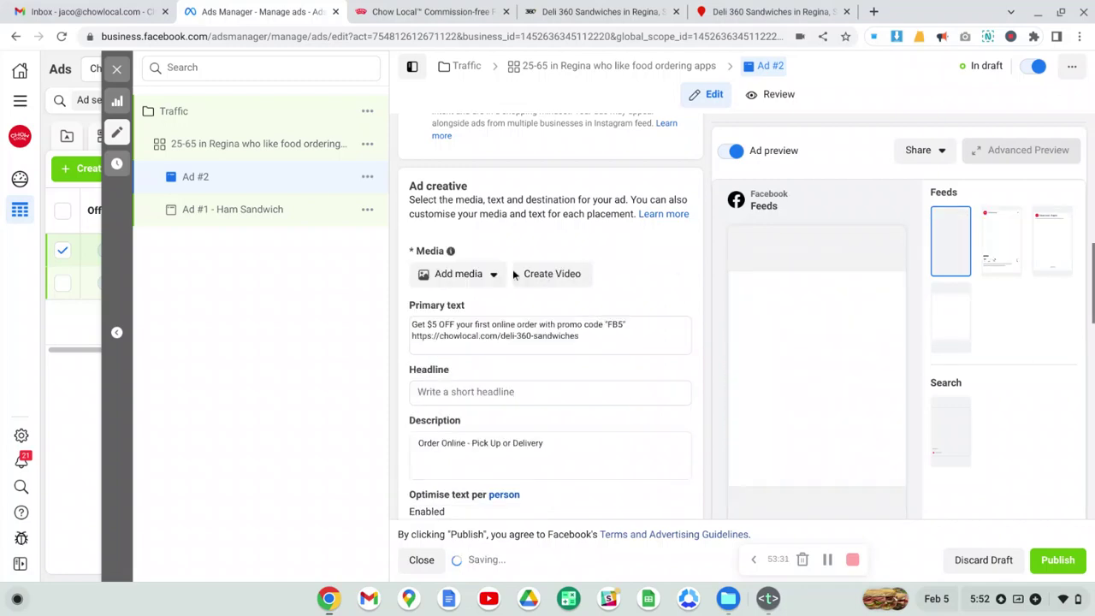
pyautogui.click(439, 272)
pyautogui.click(439, 272)
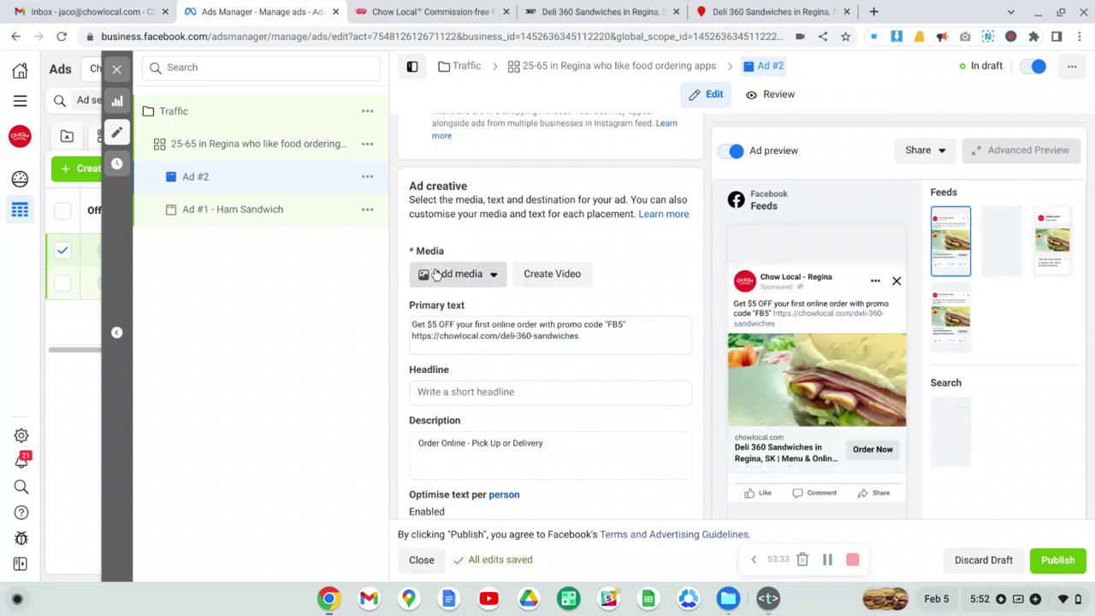
pyautogui.click(437, 274)
pyautogui.click(436, 305)
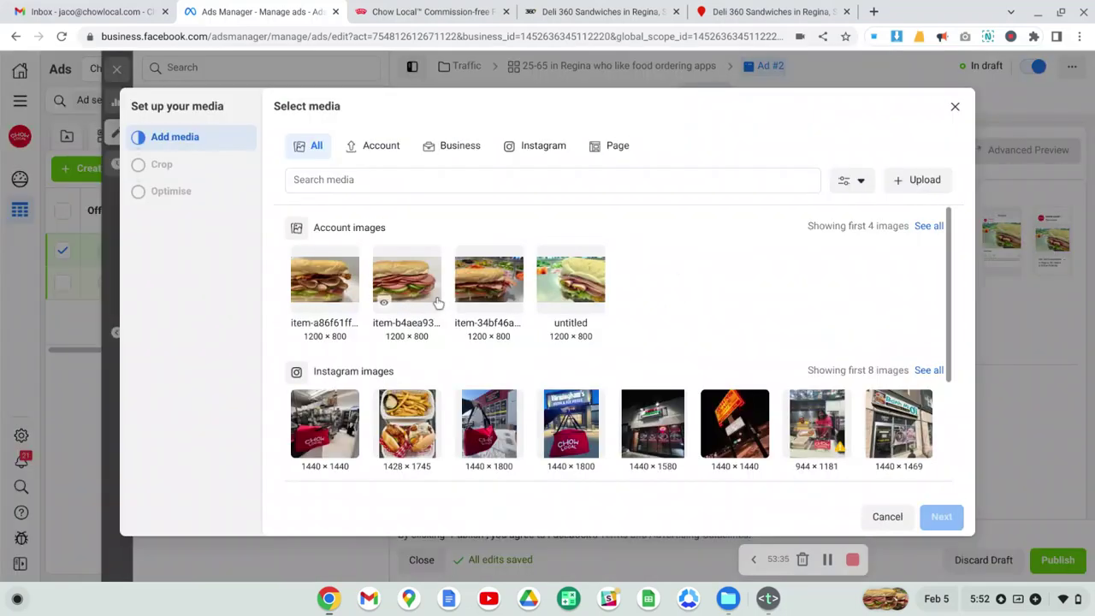
pyautogui.click(381, 279)
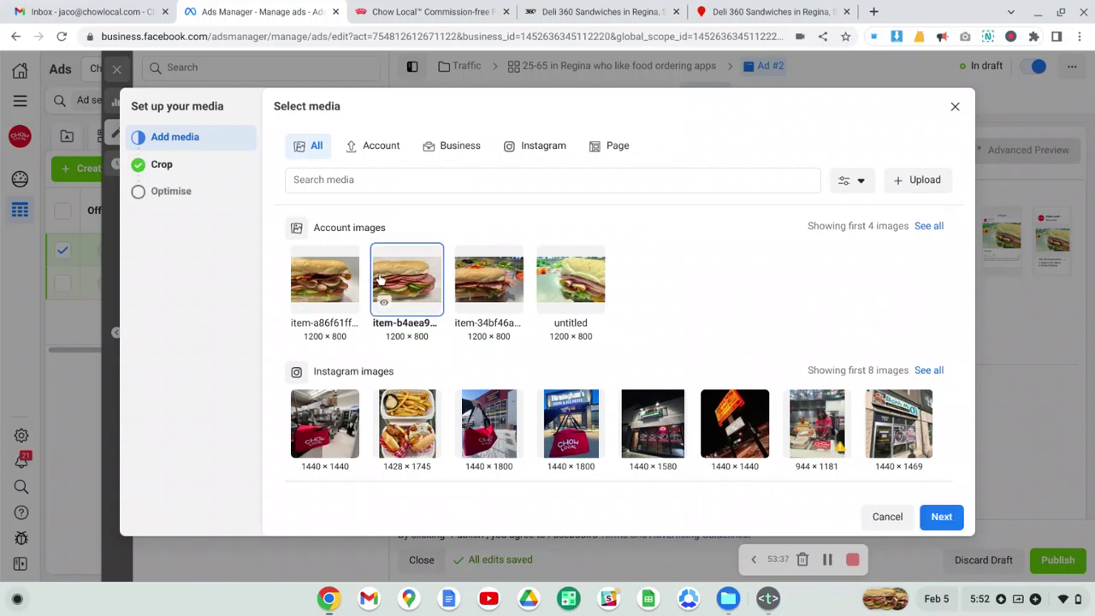
pyautogui.click(939, 516)
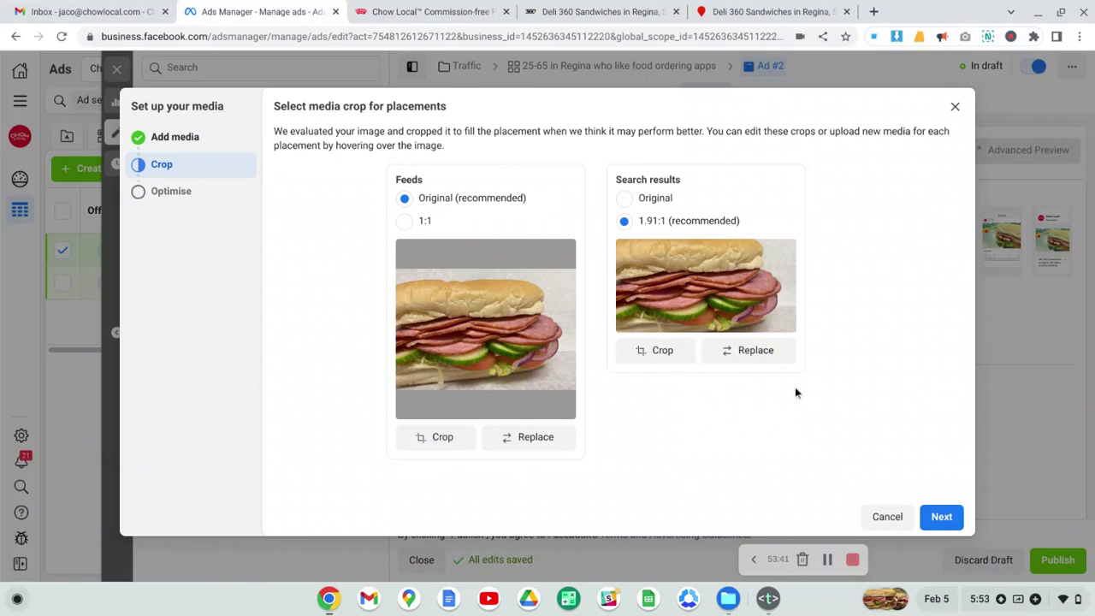
# Shift the 1.91:1 search results crop slightly higher on the sandwich image.
pyautogui.click(650, 351)
pyautogui.moveTo(684, 342); pyautogui.dragTo(677, 313)
pyautogui.click(746, 499)
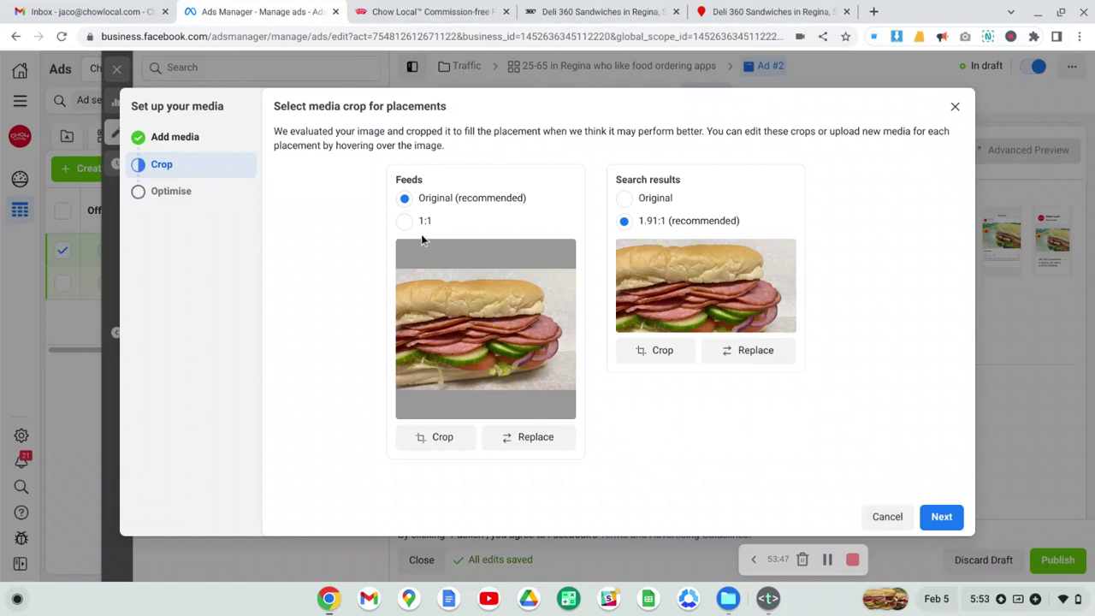
# Crop the feeds image to 1:1 around the sandwich's right end and complete the media setup with enhancements allowed.
pyautogui.click(443, 440)
pyautogui.moveTo(602, 369); pyautogui.dragTo(654, 345)
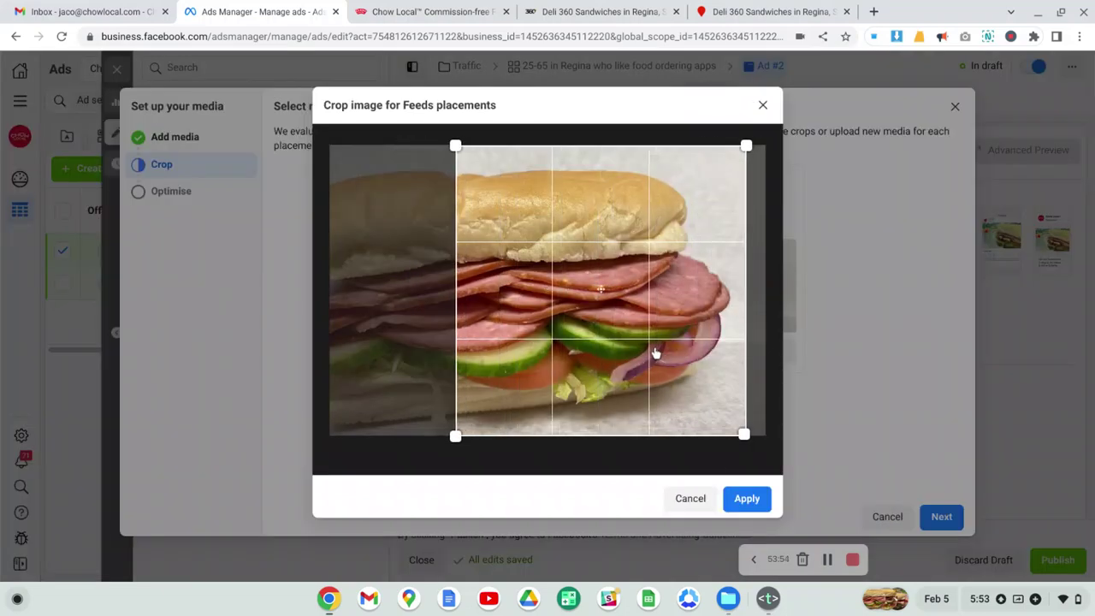
pyautogui.click(745, 499)
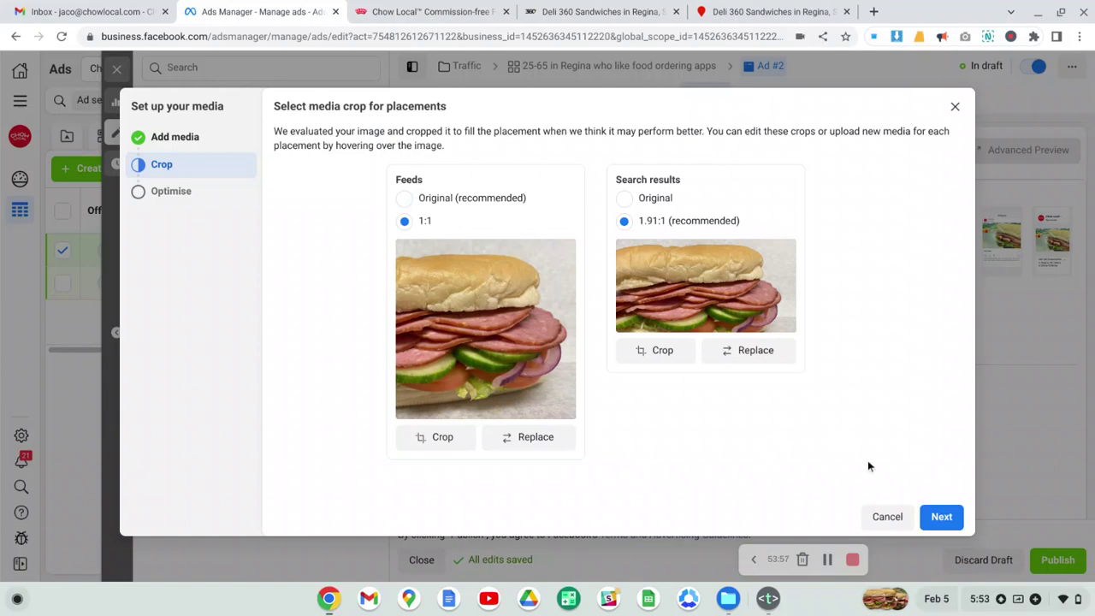
pyautogui.click(934, 516)
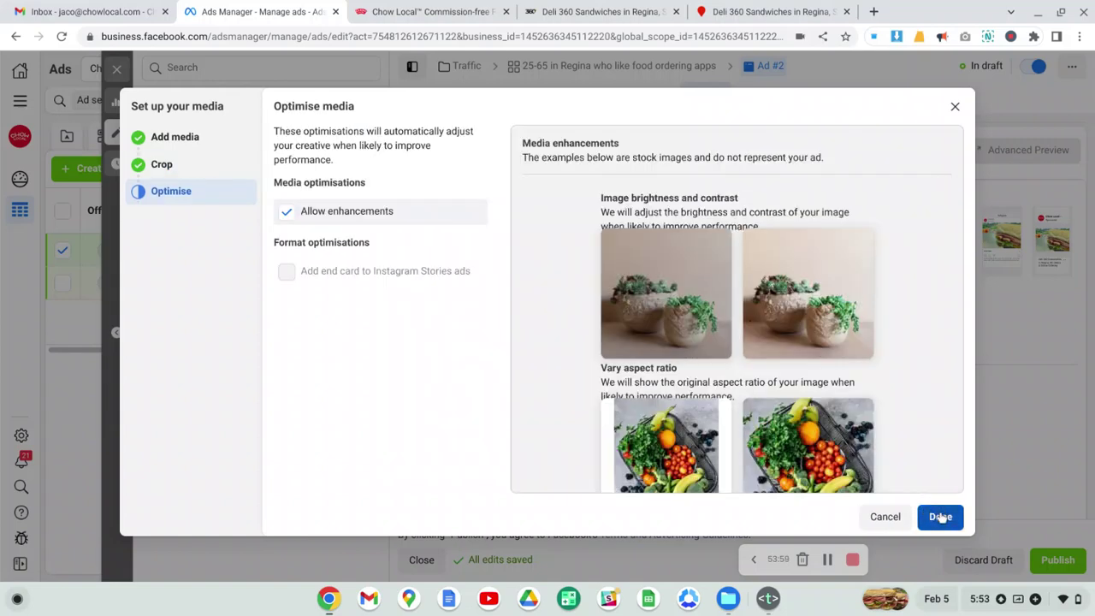
pyautogui.click(941, 516)
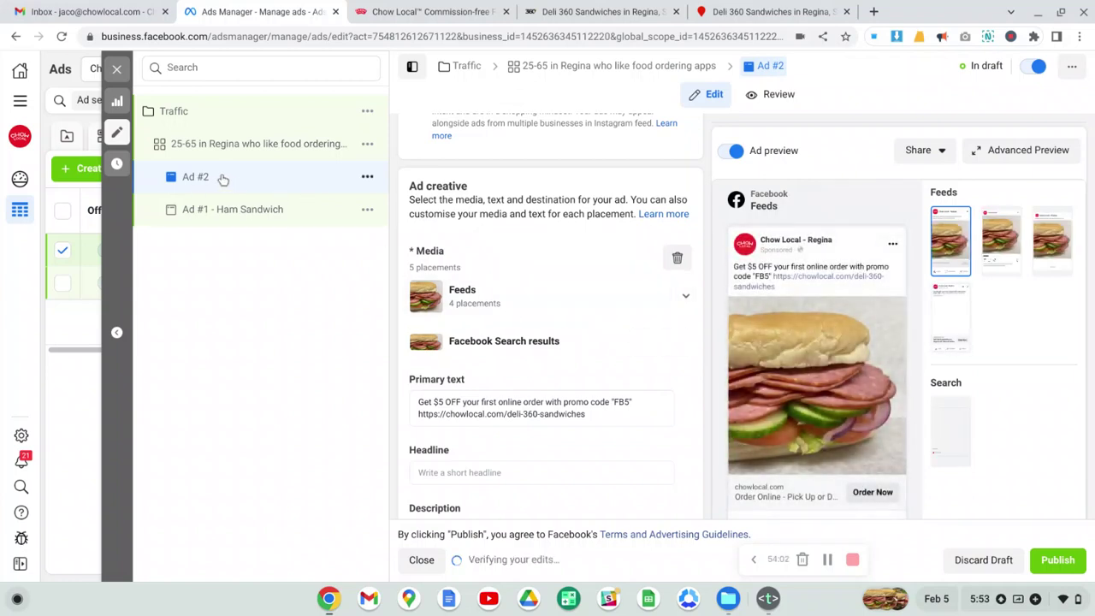
# Close the ad editor and switch to the Chow Local website's home page.
pyautogui.click(117, 72)
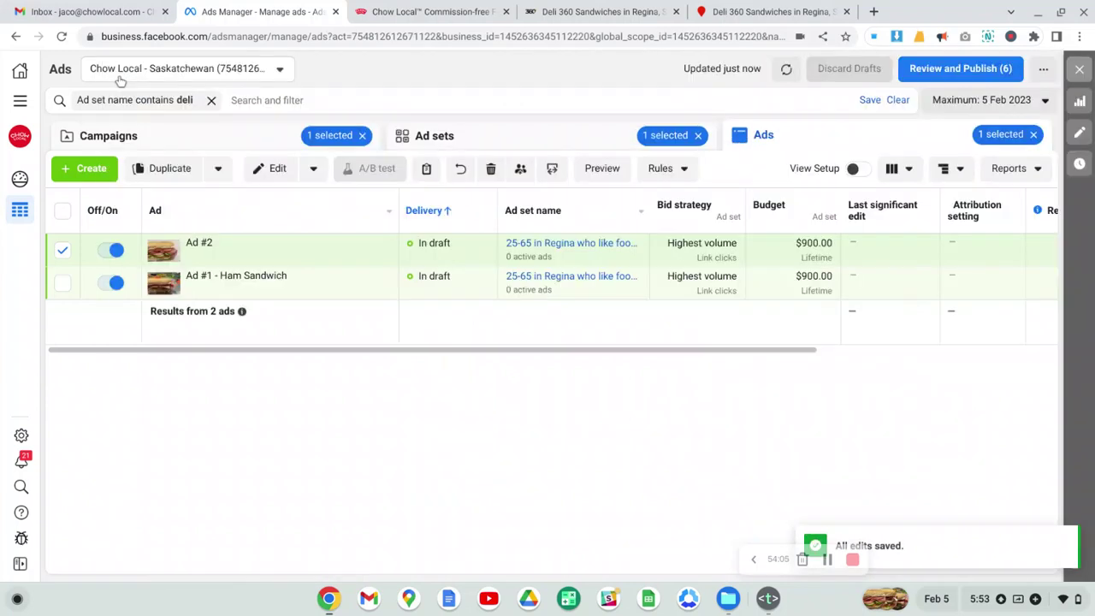
pyautogui.moveTo(303, 236)
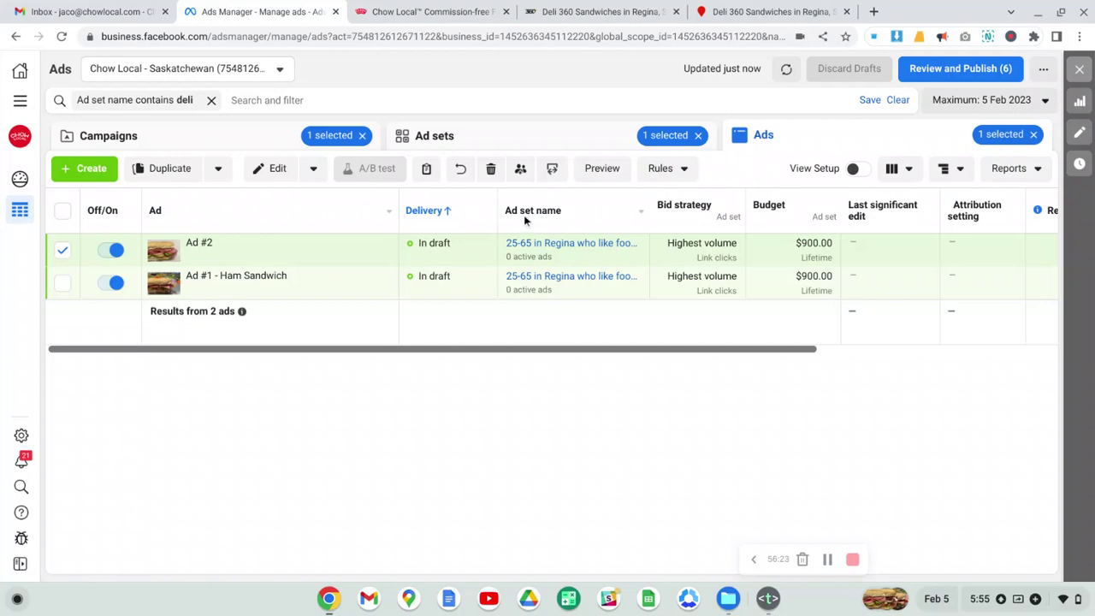
pyautogui.click(402, 16)
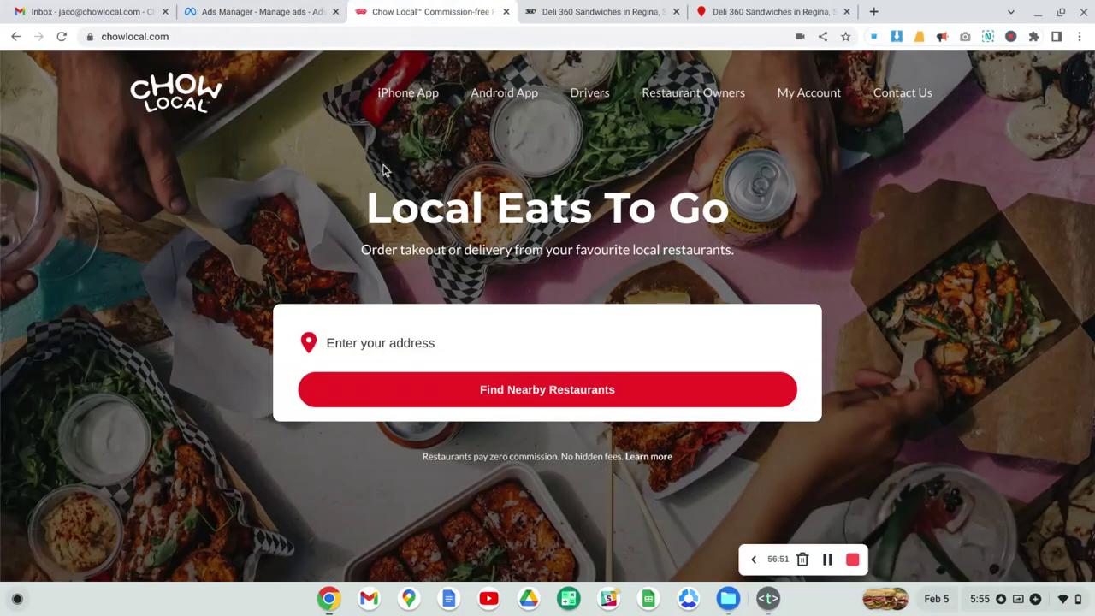